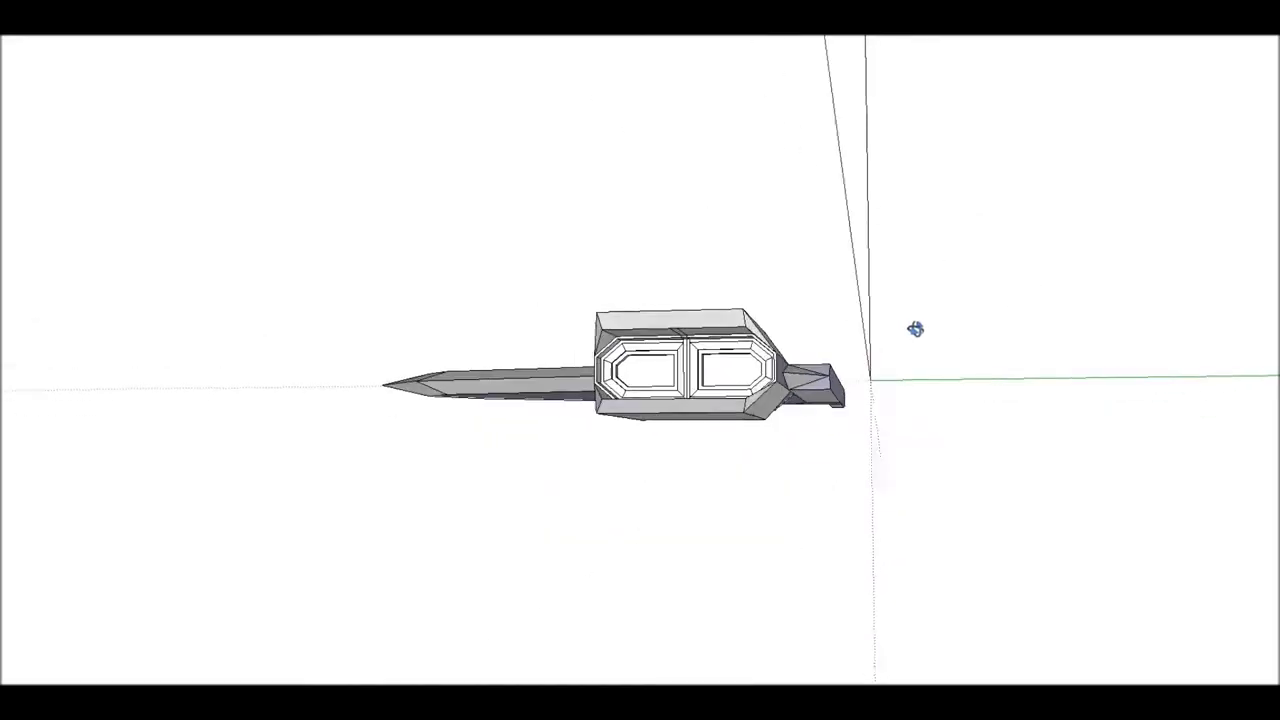
Offset an inset outline just inside the edges of the wing's large top face.
{"action": "mouse_move", "coordinate": [914, 329]}
{"action": "middle_mouse_down"}
{"action": "mouse_move", "coordinate": [971, 334]}
{"action": "mouse_move", "coordinate": [903, 349]}
{"action": "mouse_move", "coordinate": [710, 604]}
{"action": "mouse_move", "coordinate": [954, 211]}
{"action": "mouse_move", "coordinate": [377, 394]}
{"action": "mouse_move", "coordinate": [794, 463]}
{"action": "mouse_move", "coordinate": [342, 420]}
{"action": "mouse_move", "coordinate": [457, 431]}
{"action": "mouse_move", "coordinate": [389, 517]}
{"action": "mouse_move", "coordinate": [595, 441]}
{"action": "middle_mouse_up"}
{"action": "left_click", "coordinate": [584, 449]}
{"action": "left_click", "coordinate": [708, 505]}
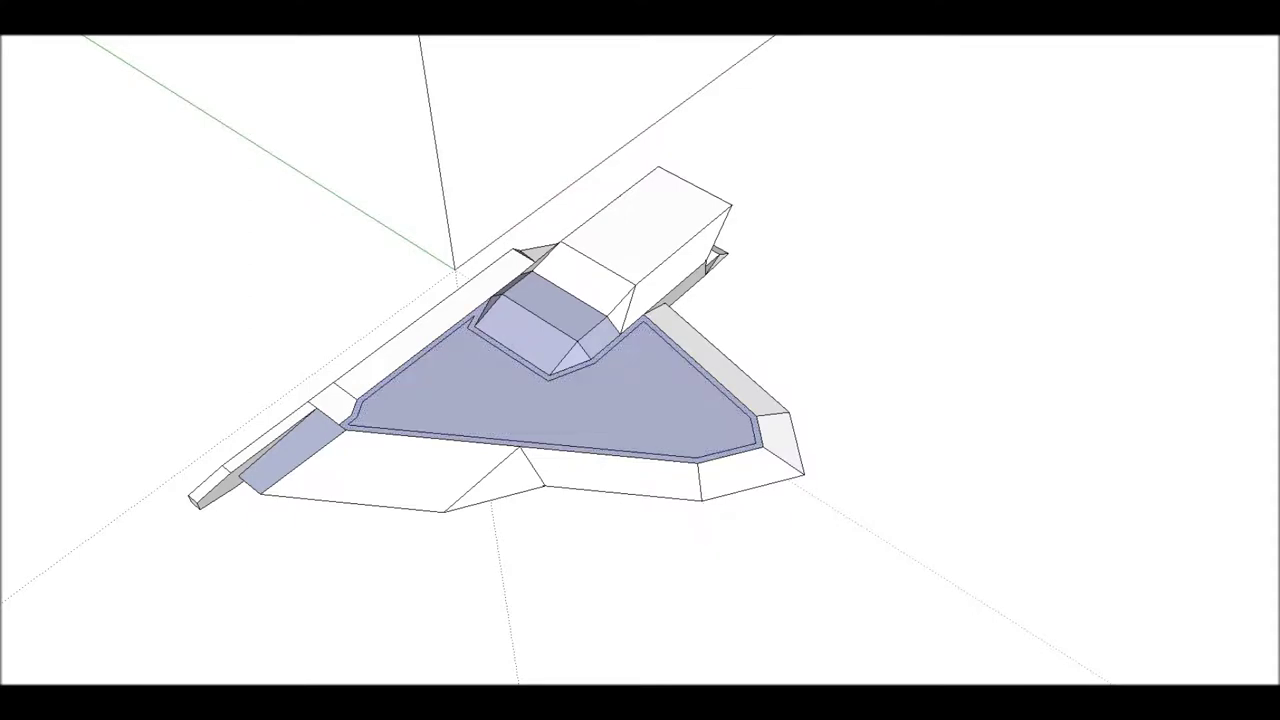
Orbit and zoom to inspect the inset wing from a low side view.
{"action": "scroll", "coordinate": [707, 400], "scroll_direction": "up", "scroll_amount": 3}
{"action": "middle_click_drag", "start_coordinate": [543, 380], "coordinate": [369, 363]}
{"action": "key", "text": "l"}
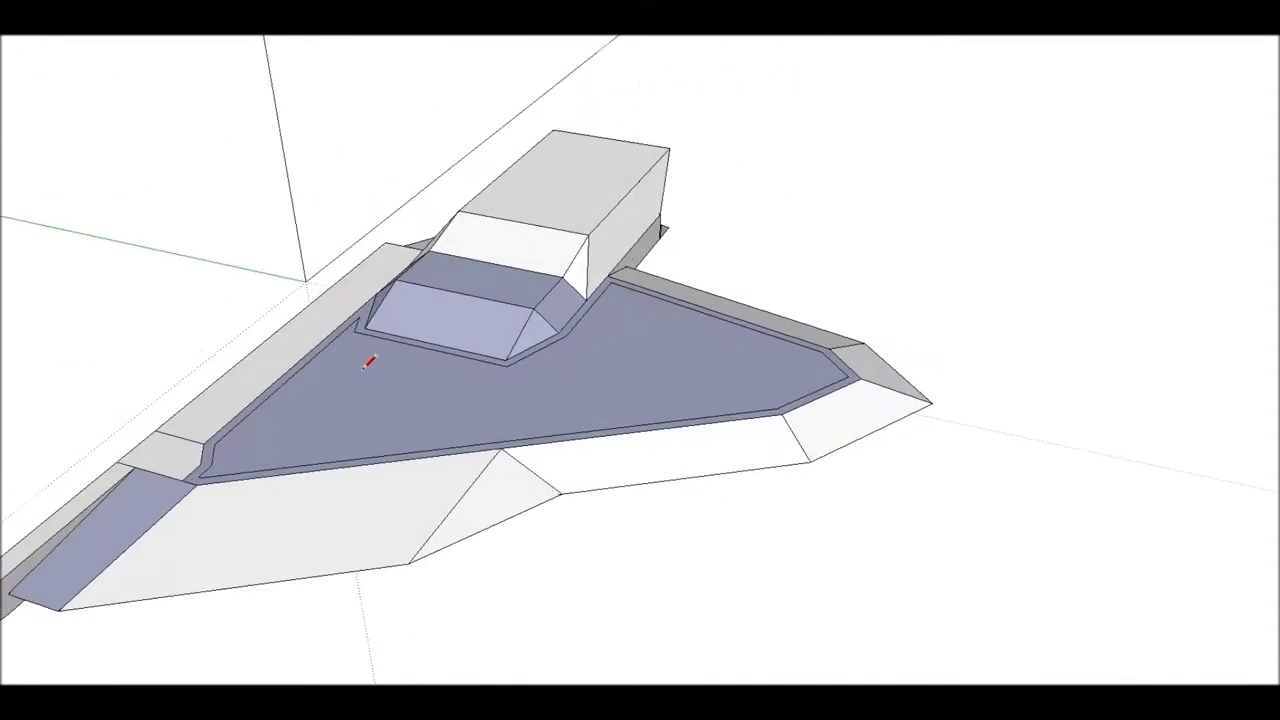
{"action": "scroll", "coordinate": [330, 405], "scroll_direction": "up", "scroll_amount": 1}
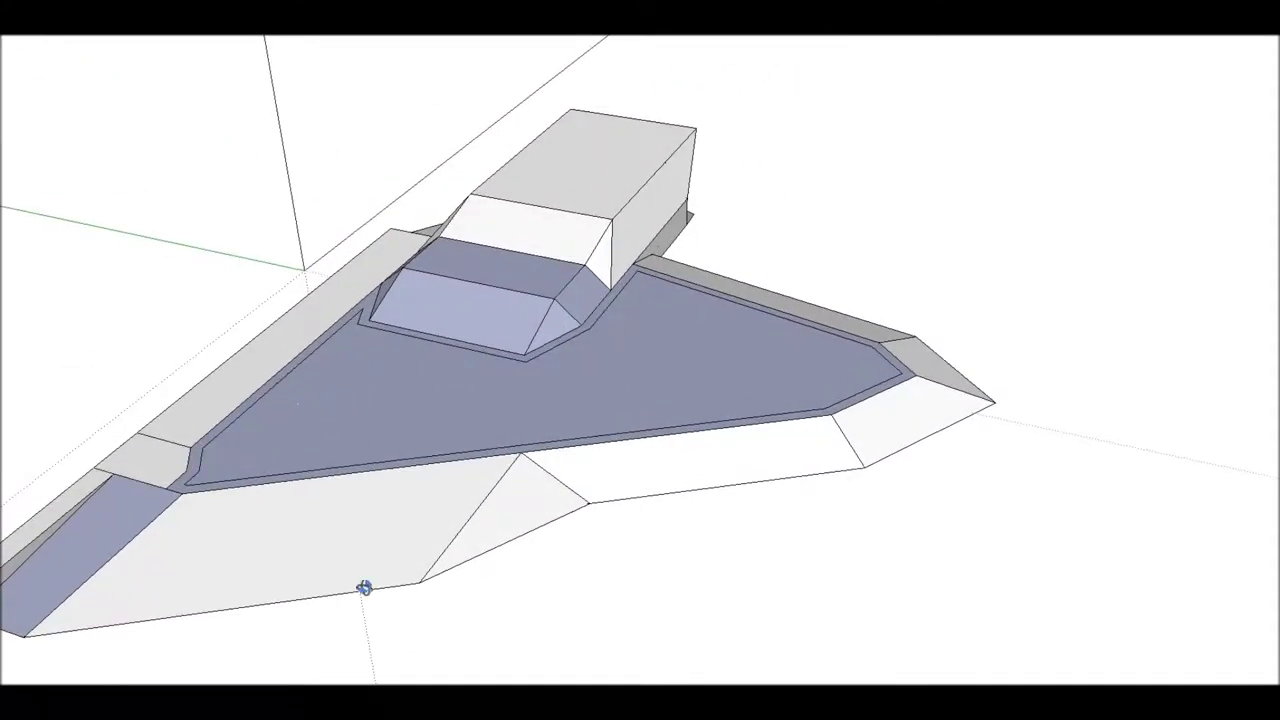
{"action": "mouse_move", "coordinate": [364, 588]}
{"action": "middle_mouse_down"}
{"action": "mouse_move", "coordinate": [529, 457]}
{"action": "mouse_move", "coordinate": [620, 449]}
{"action": "middle_mouse_up"}
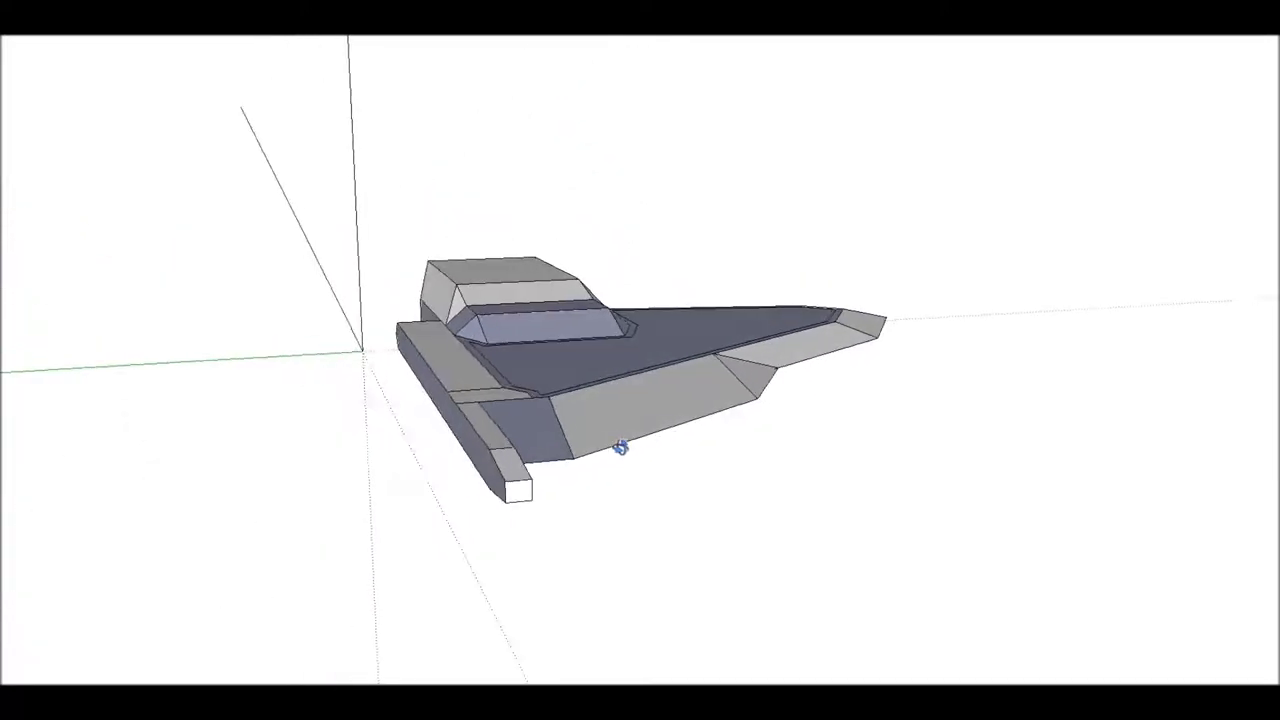
{"action": "scroll", "coordinate": [131, 476], "scroll_direction": "up", "scroll_amount": 2}
{"action": "scroll", "coordinate": [133, 482], "scroll_direction": "up", "scroll_amount": 2}
{"action": "scroll", "coordinate": [170, 478], "scroll_direction": "up", "scroll_amount": 2}
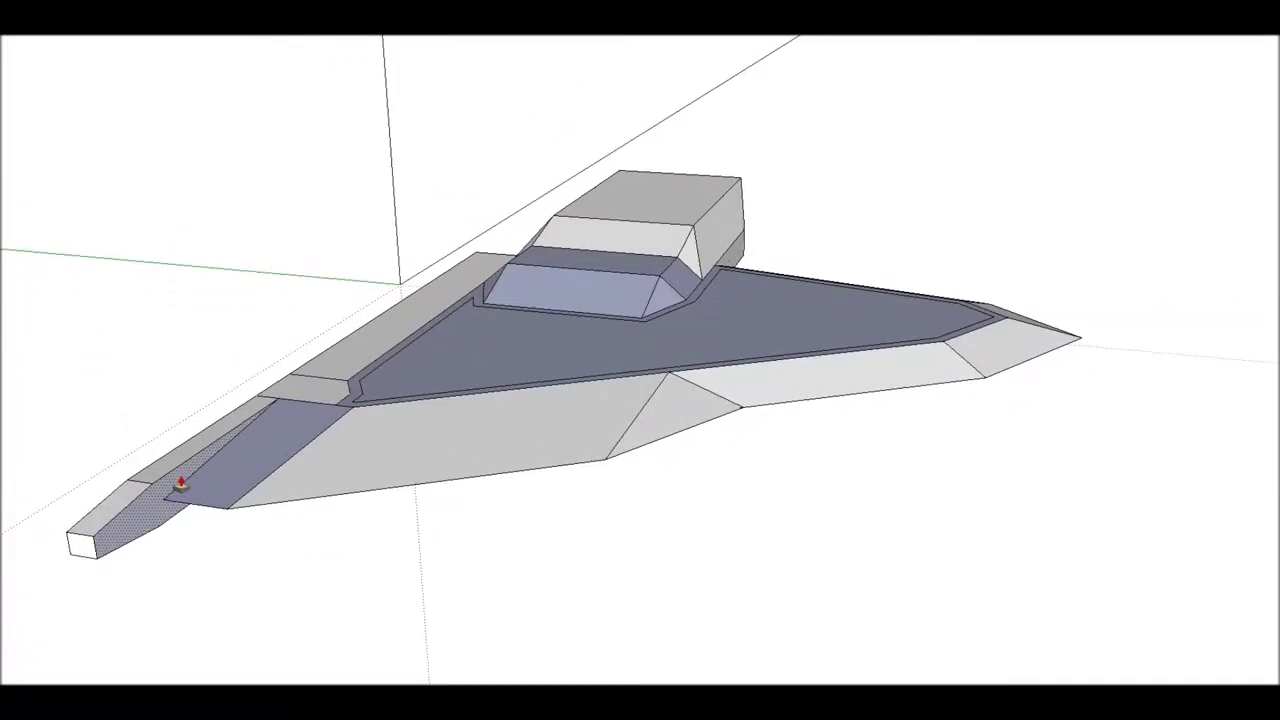
{"action": "left_click", "coordinate": [288, 410]}
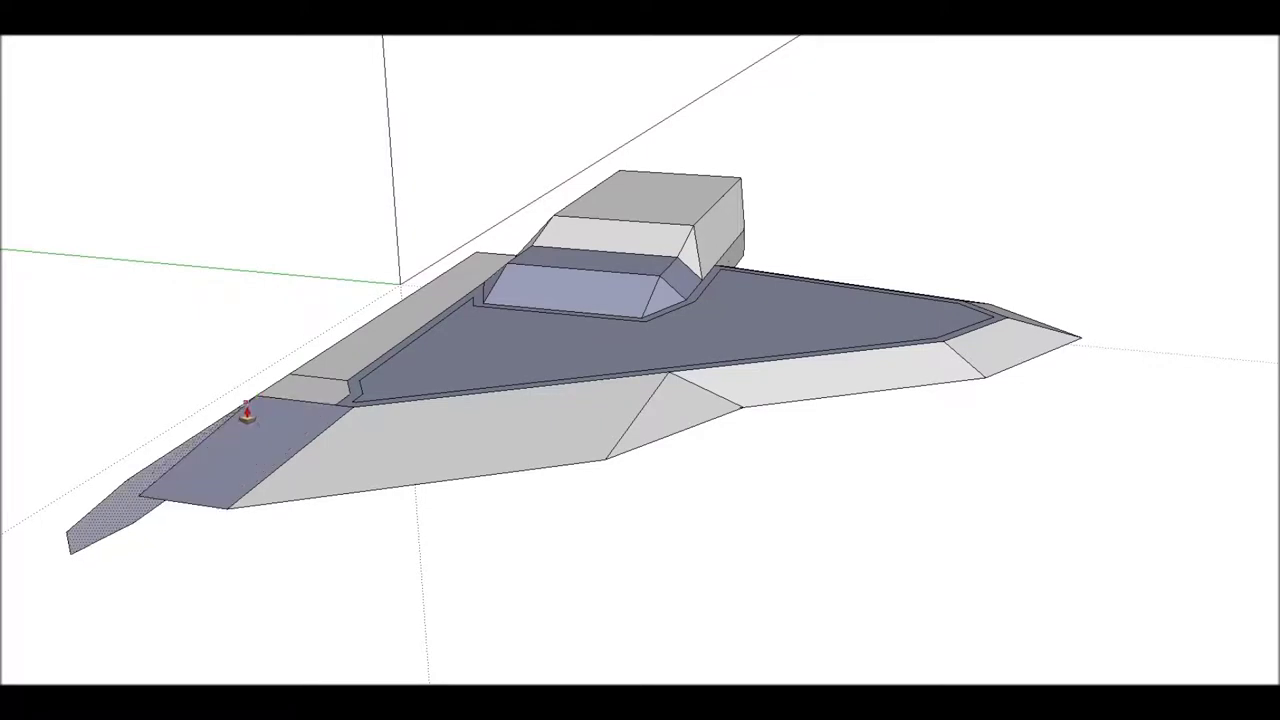
{"action": "scroll", "coordinate": [245, 448], "scroll_direction": "up", "scroll_amount": 2}
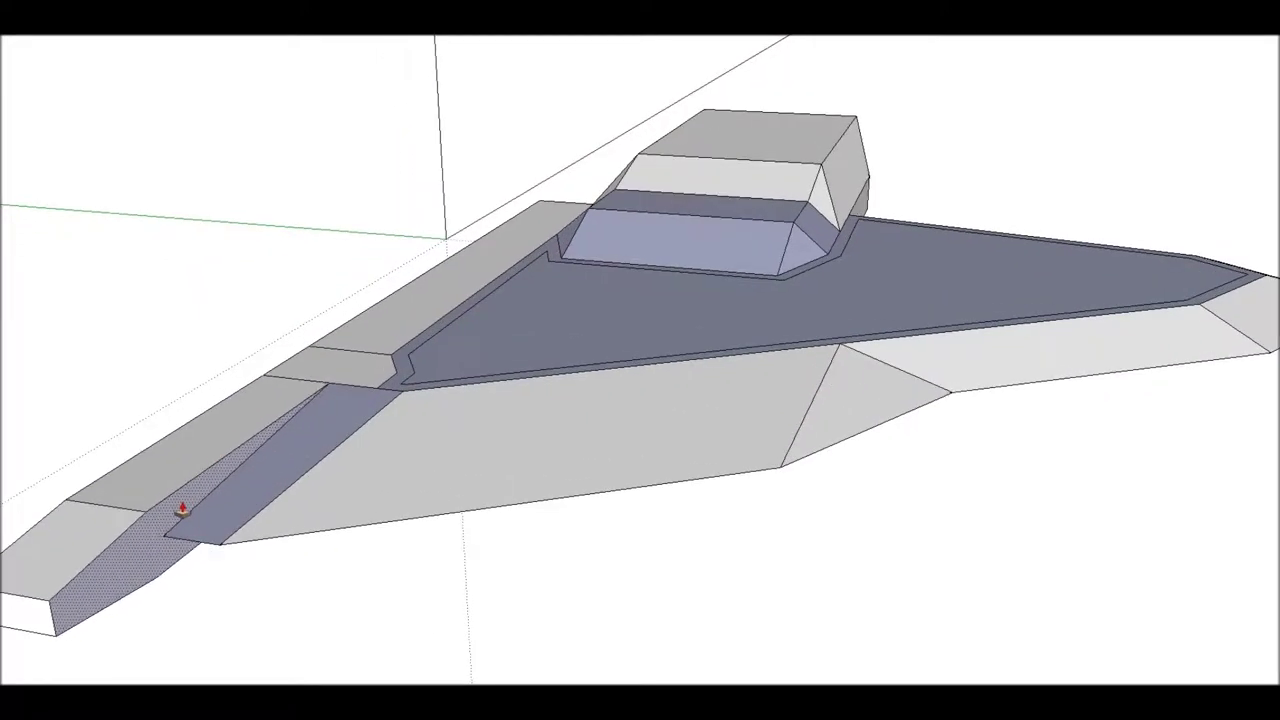
{"action": "mouse_move", "coordinate": [498, 398]}
{"action": "middle_mouse_down"}
{"action": "mouse_move", "coordinate": [1062, 340]}
{"action": "mouse_move", "coordinate": [908, 337]}
{"action": "mouse_move", "coordinate": [614, 371]}
{"action": "mouse_move", "coordinate": [1123, 366]}
{"action": "mouse_move", "coordinate": [760, 382]}
{"action": "mouse_move", "coordinate": [877, 369]}
{"action": "mouse_move", "coordinate": [1057, 466]}
{"action": "mouse_move", "coordinate": [477, 374]}
{"action": "mouse_move", "coordinate": [906, 477]}
{"action": "mouse_move", "coordinate": [686, 466]}
{"action": "mouse_move", "coordinate": [976, 434]}
{"action": "mouse_move", "coordinate": [848, 490]}
{"action": "mouse_move", "coordinate": [770, 398]}
{"action": "middle_mouse_up"}
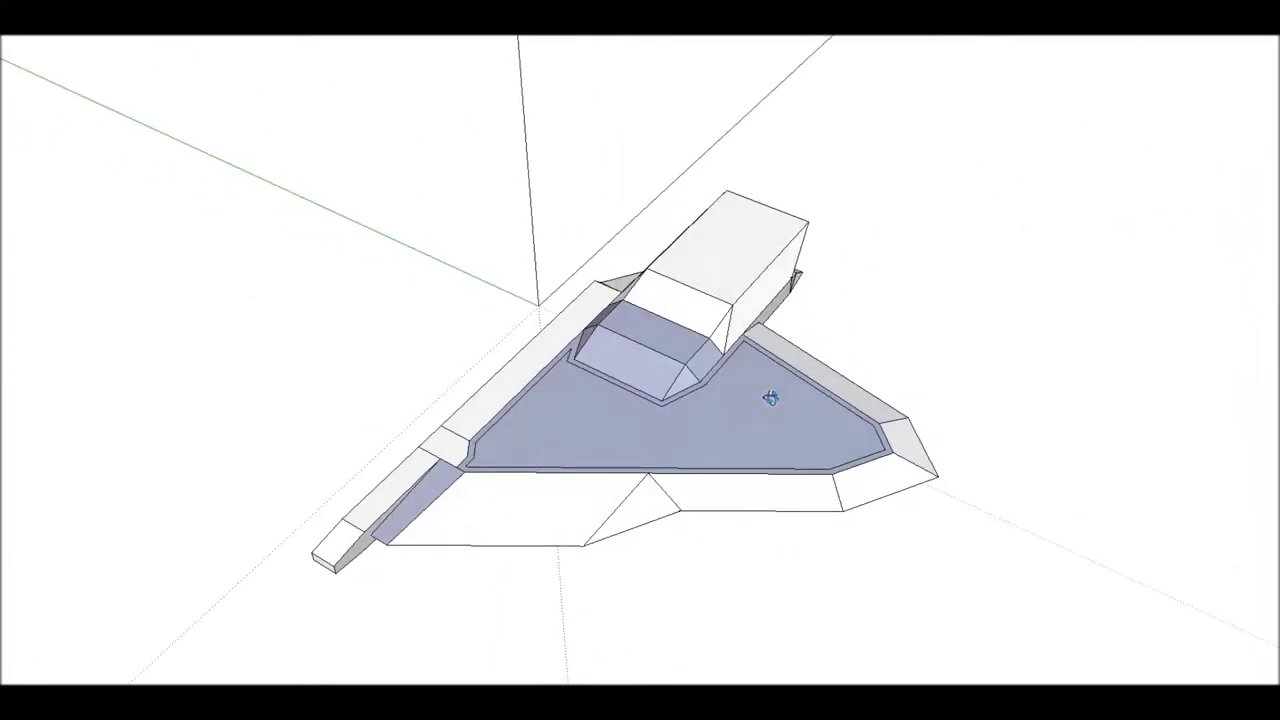
Draw an edge down the left inner border of the wing's inset outline.
{"action": "middle_click_drag", "start_coordinate": [770, 398], "coordinate": [720, 394]}
{"action": "scroll", "coordinate": [718, 325], "scroll_direction": "up", "scroll_amount": 3}
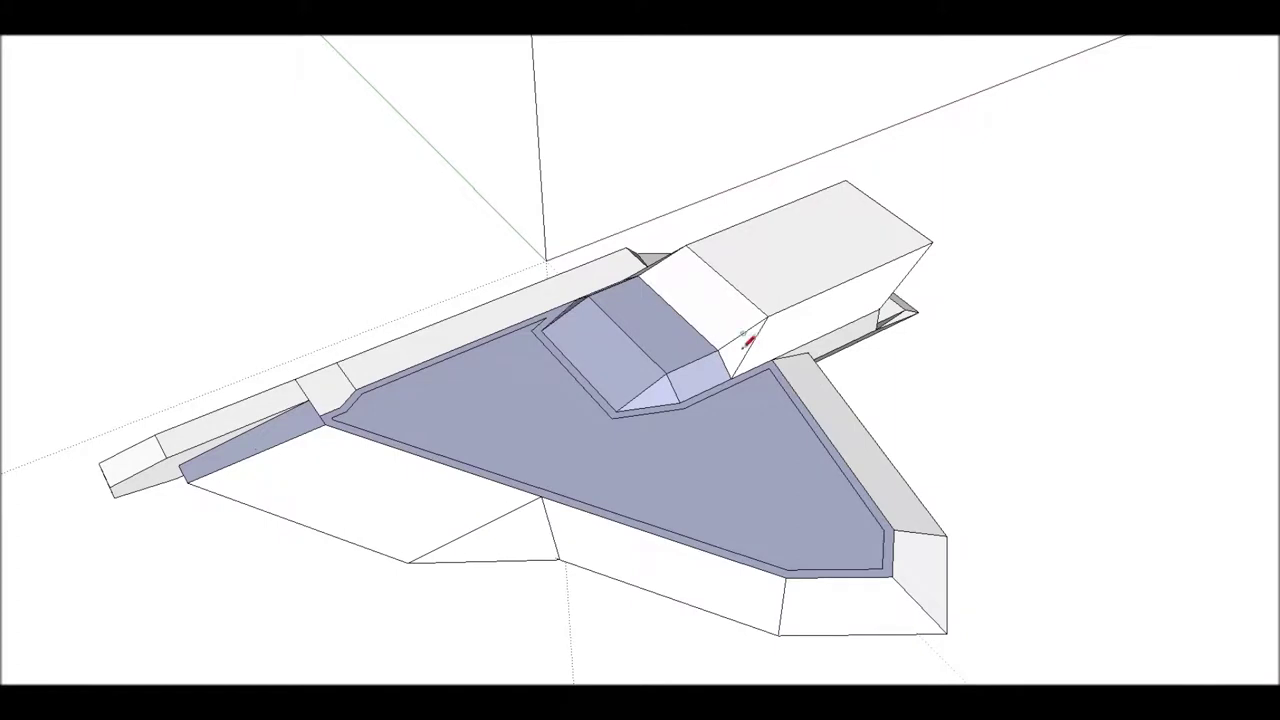
{"action": "scroll", "coordinate": [730, 370], "scroll_direction": "up", "scroll_amount": 2}
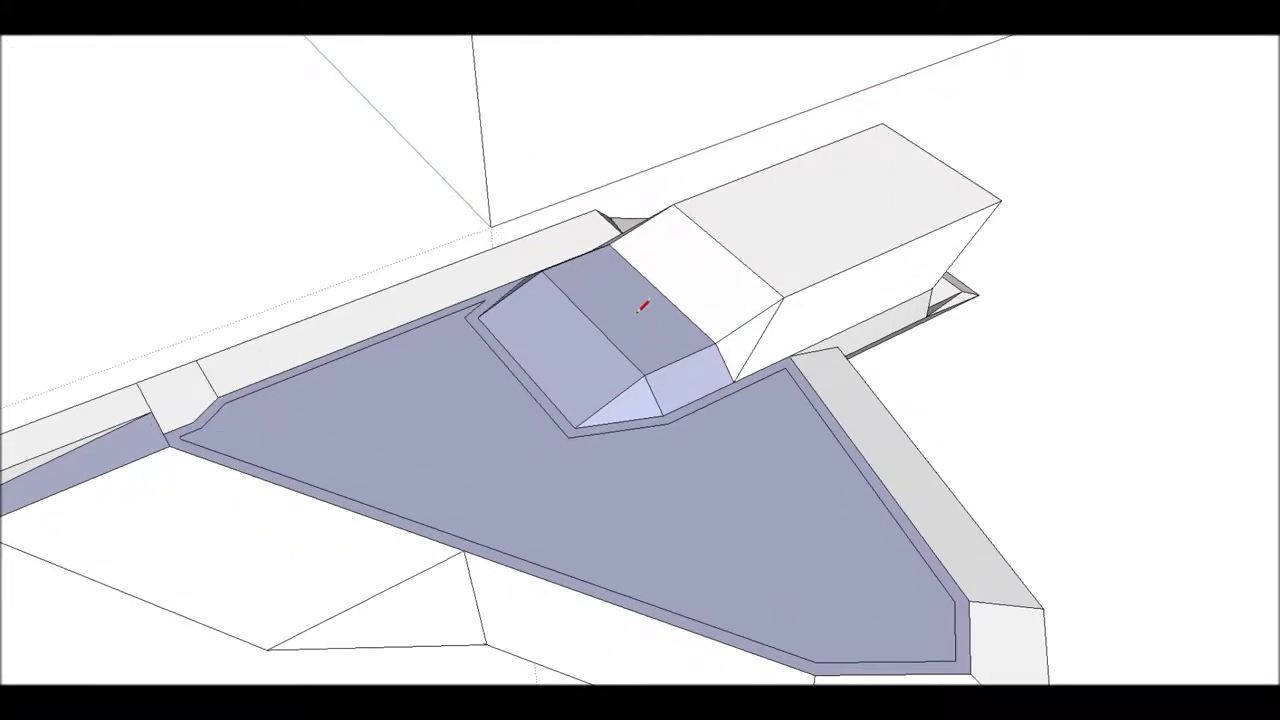
{"action": "scroll", "coordinate": [718, 380], "scroll_direction": "up", "scroll_amount": 2}
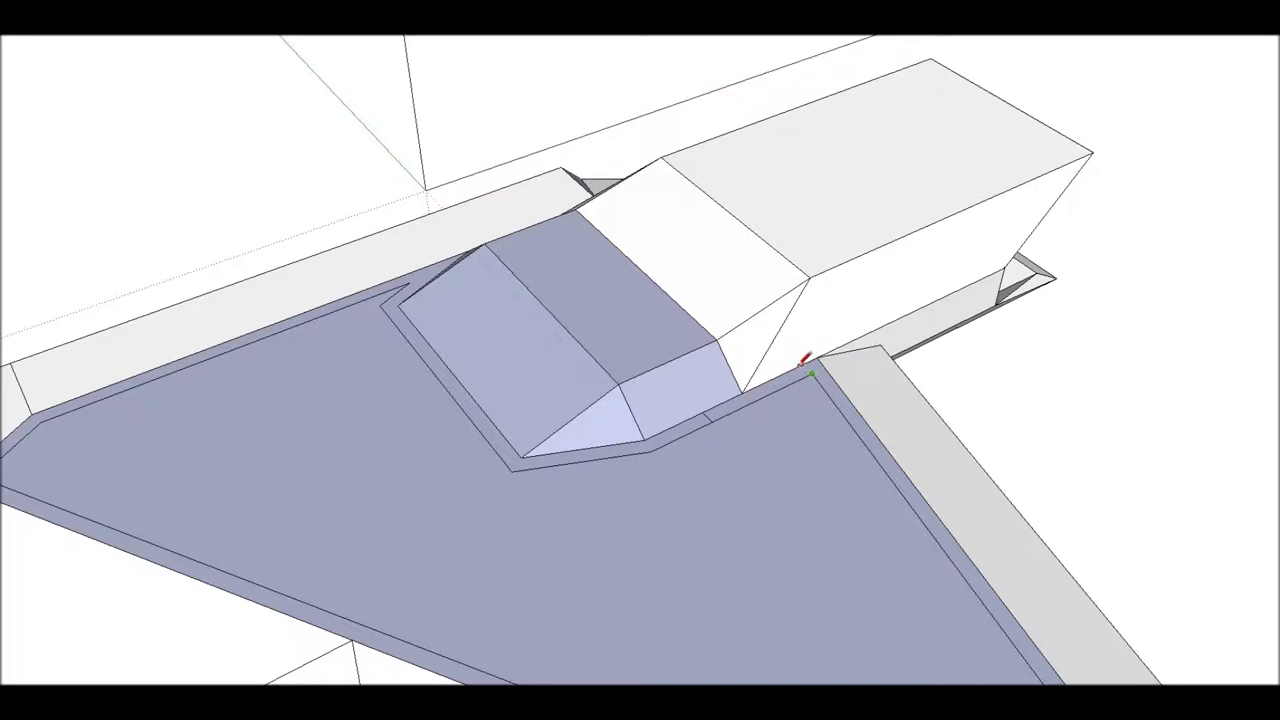
{"action": "scroll", "coordinate": [782, 352], "scroll_direction": "down", "scroll_amount": 1}
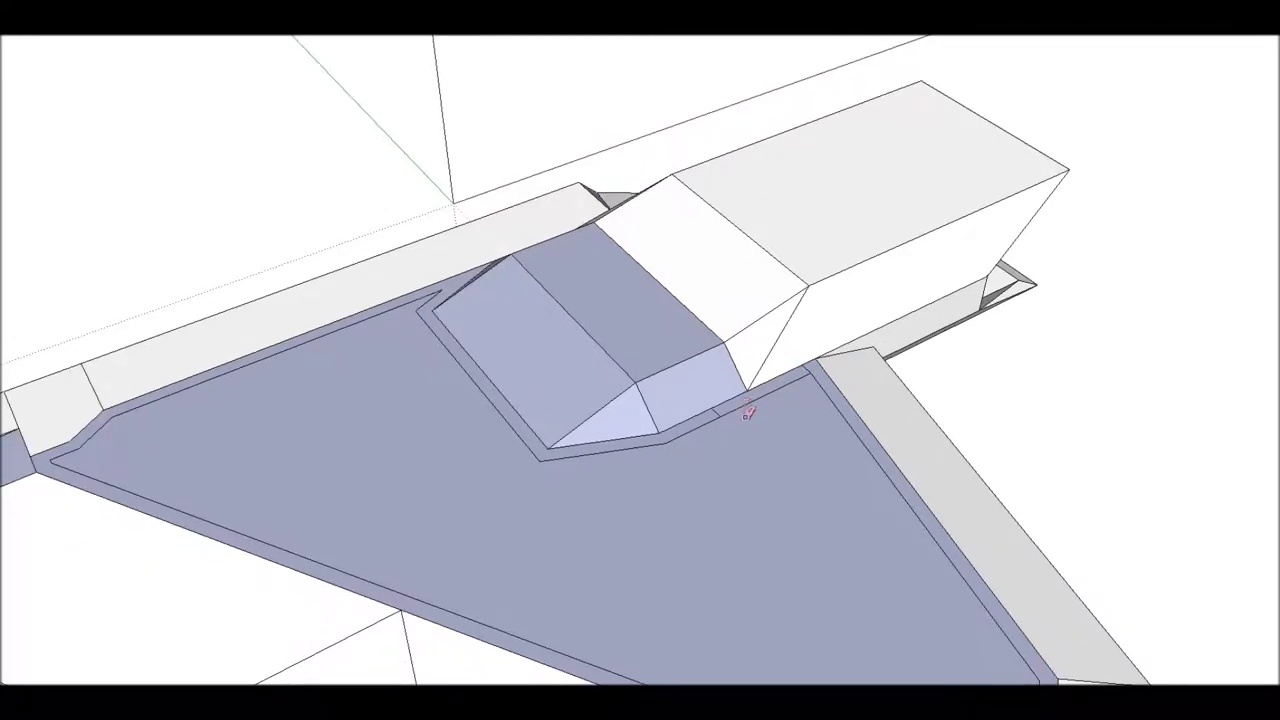
{"action": "mouse_move", "coordinate": [422, 285]}
{"action": "middle_mouse_down"}
{"action": "mouse_move", "coordinate": [526, 286]}
{"action": "mouse_move", "coordinate": [491, 334]}
{"action": "mouse_move", "coordinate": [566, 338]}
{"action": "middle_mouse_up"}
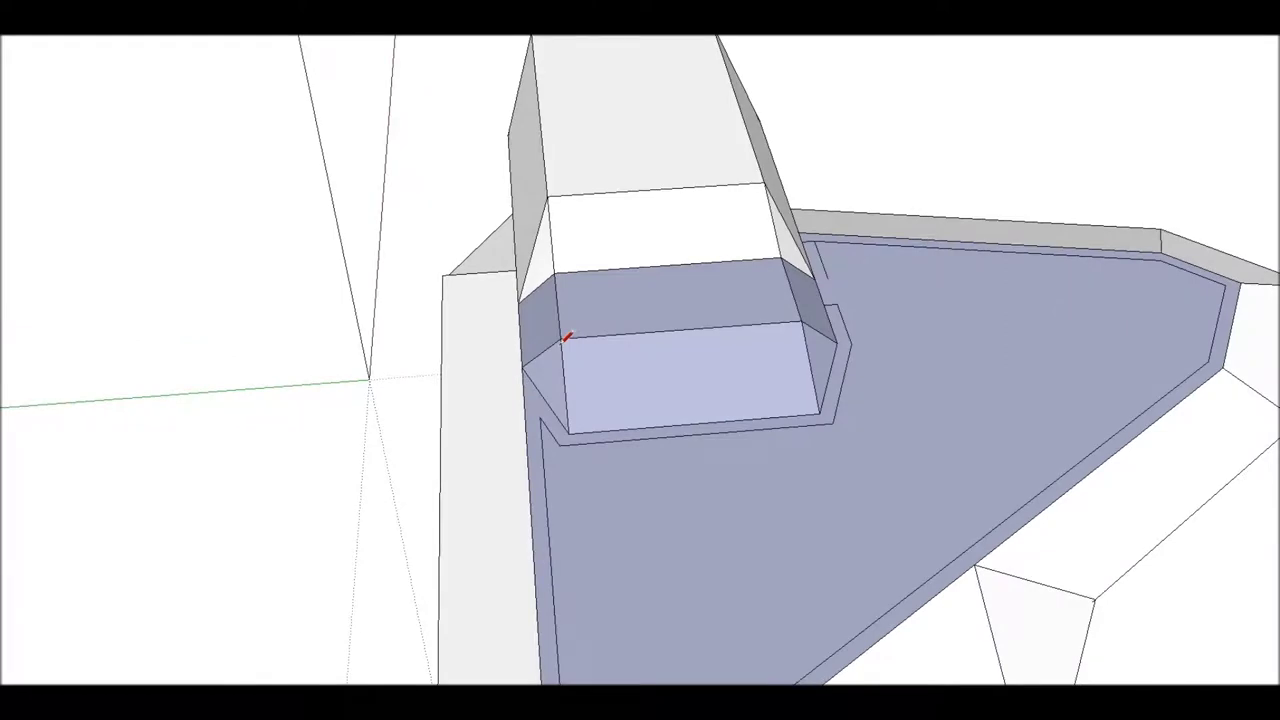
{"action": "scroll", "coordinate": [572, 435], "scroll_direction": "up", "scroll_amount": 2}
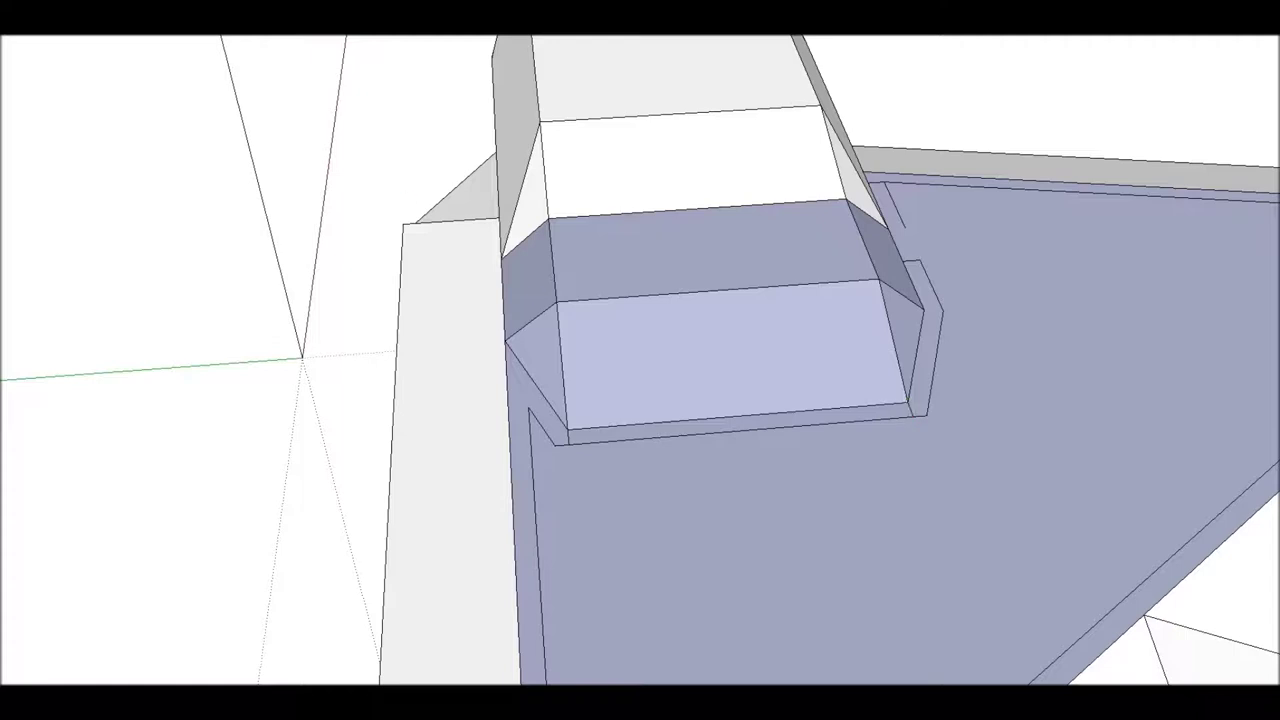
{"action": "scroll", "coordinate": [422, 189], "scroll_direction": "down", "scroll_amount": 2}
{"action": "scroll", "coordinate": [422, 189], "scroll_direction": "down", "scroll_amount": 1}
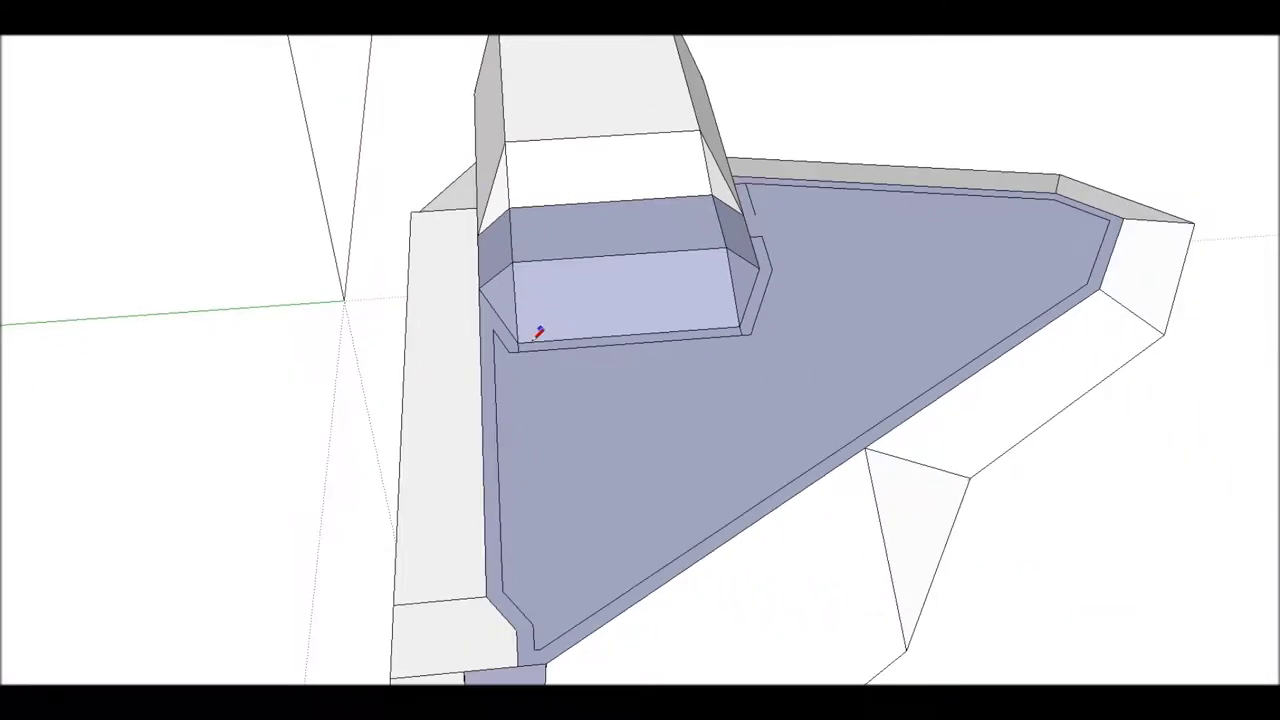
{"action": "left_click", "coordinate": [517, 352]}
{"action": "left_click", "coordinate": [532, 623]}
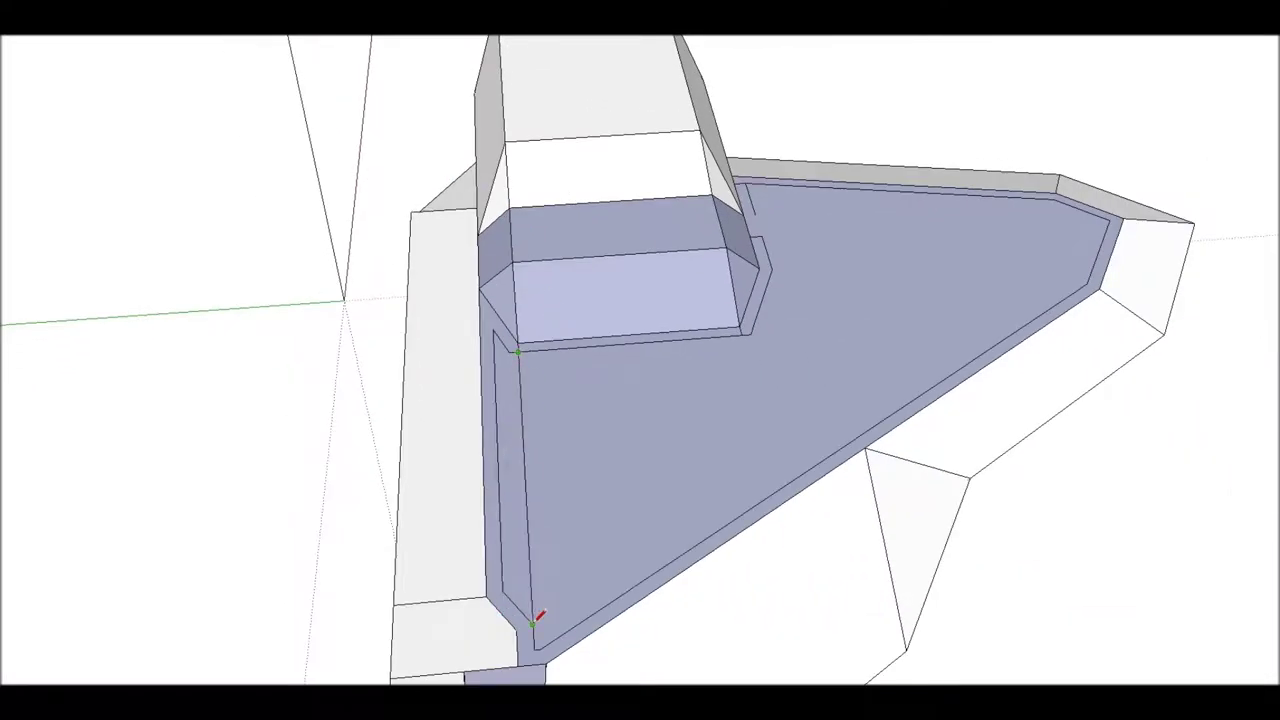
Close the new edges back at the corner beside the cockpit.
{"action": "scroll", "coordinate": [537, 626], "scroll_direction": "up", "scroll_amount": 1}
{"action": "scroll", "coordinate": [537, 626], "scroll_direction": "up", "scroll_amount": 1}
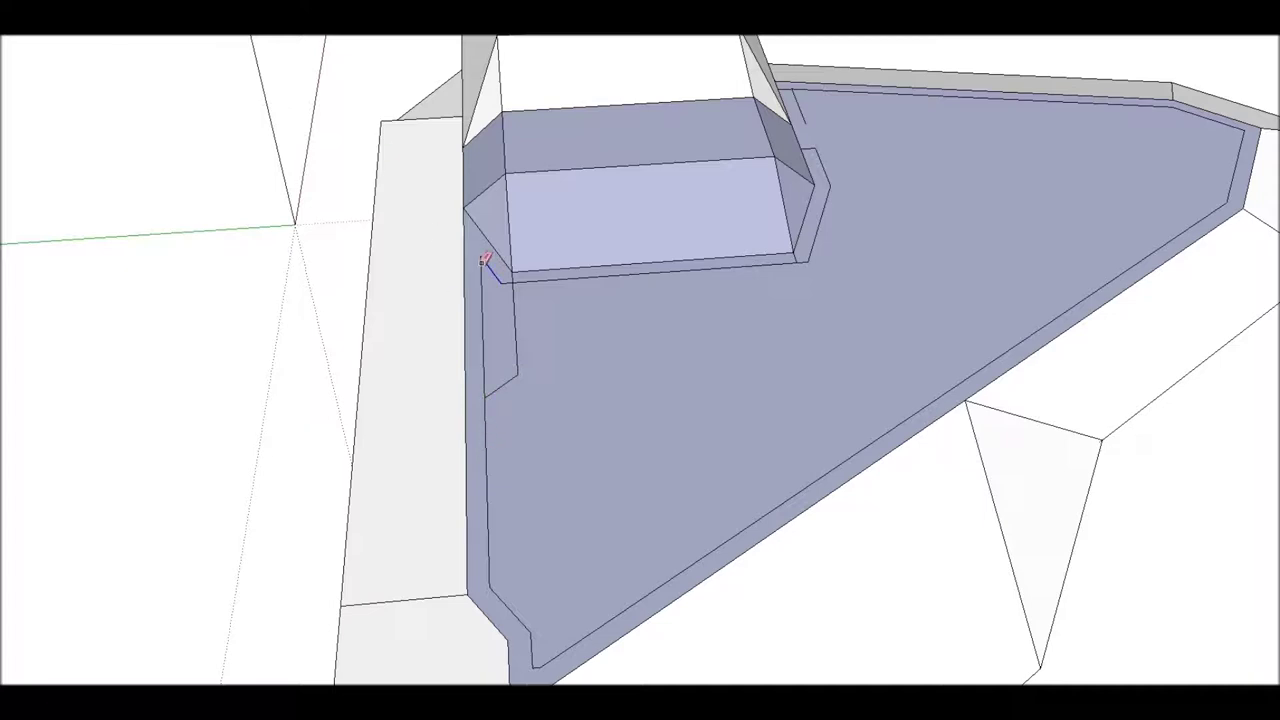
{"action": "left_click", "coordinate": [512, 283]}
{"action": "scroll", "coordinate": [426, 326], "scroll_direction": "down", "scroll_amount": 1}
{"action": "scroll", "coordinate": [509, 317], "scroll_direction": "down", "scroll_amount": 1}
{"action": "scroll", "coordinate": [676, 278], "scroll_direction": "up", "scroll_amount": 2}
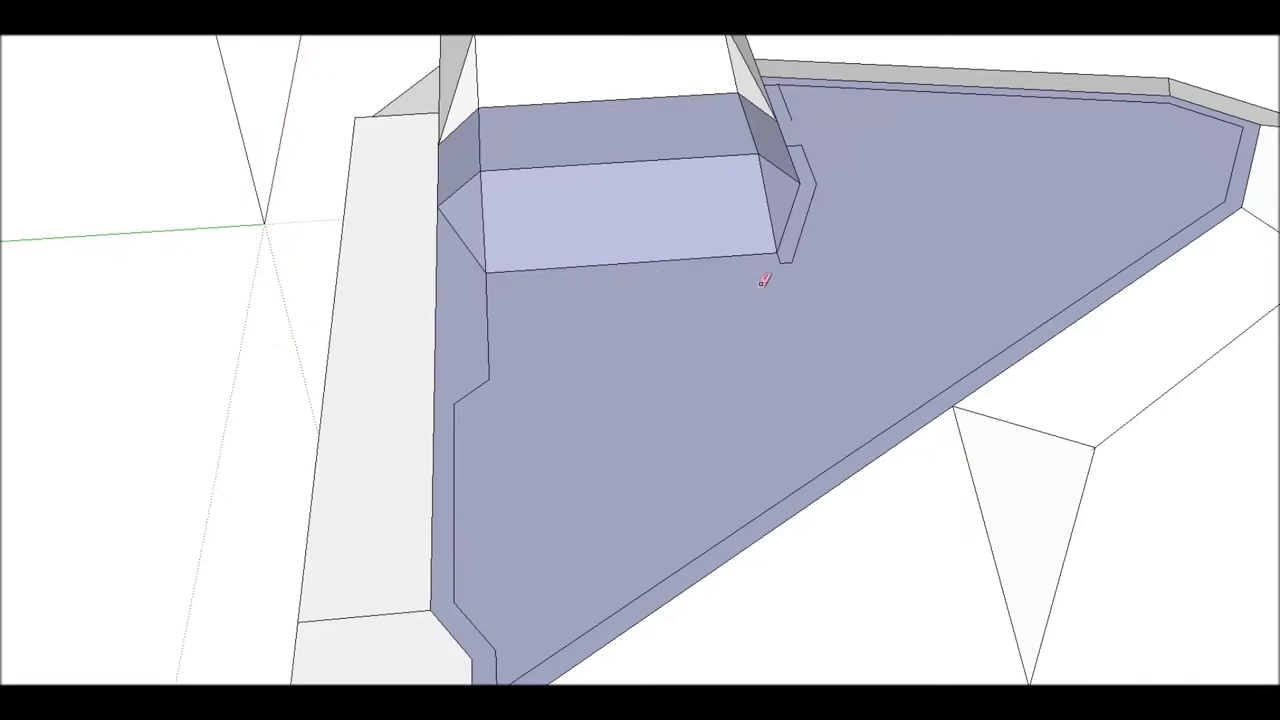
{"action": "scroll", "coordinate": [676, 278], "scroll_direction": "down", "scroll_amount": 2}
Orbit out to the whole wing and start raising the inner wing panel slightly.
{"action": "key", "text": "q"}
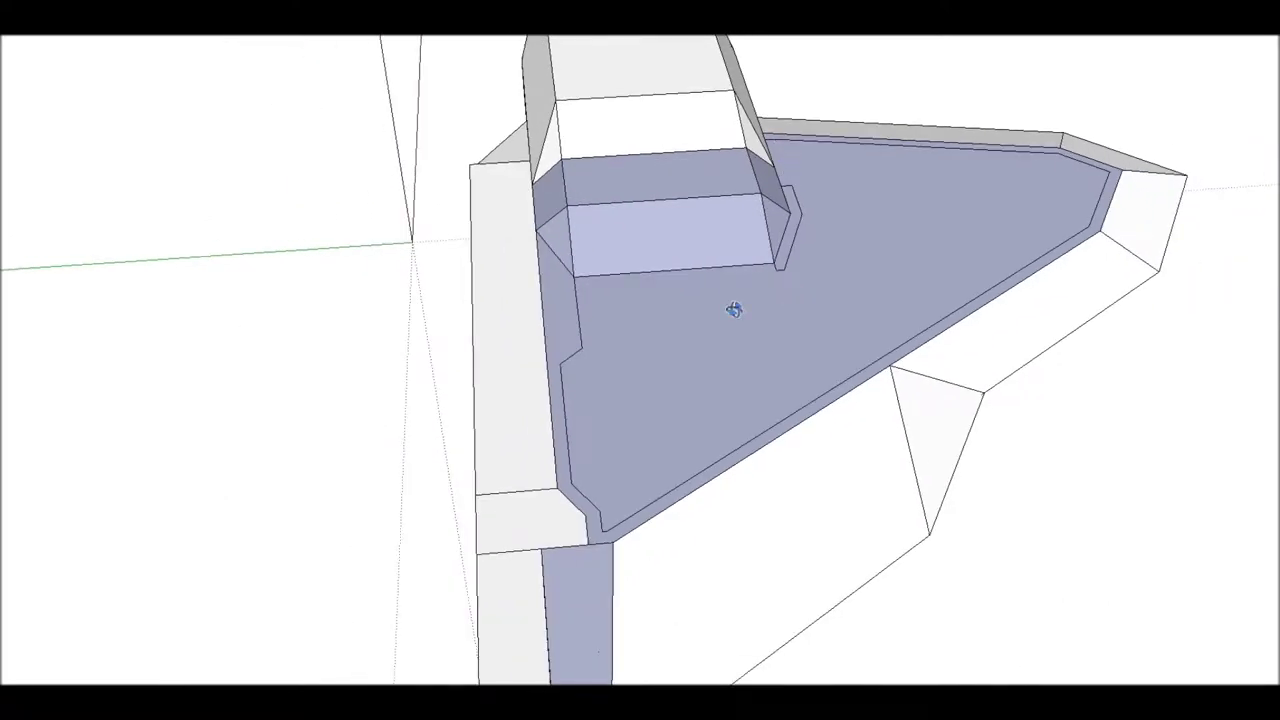
{"action": "mouse_move", "coordinate": [733, 310]}
{"action": "middle_mouse_down"}
{"action": "mouse_move", "coordinate": [303, 314]}
{"action": "mouse_move", "coordinate": [730, 254]}
{"action": "mouse_move", "coordinate": [729, 234]}
{"action": "mouse_move", "coordinate": [529, 220]}
{"action": "middle_mouse_up"}
{"action": "key", "text": "p"}
{"action": "scroll", "coordinate": [700, 313], "scroll_direction": "up", "scroll_amount": 2}
{"action": "left_click_drag", "start_coordinate": [700, 313], "coordinate": [700, 306]}
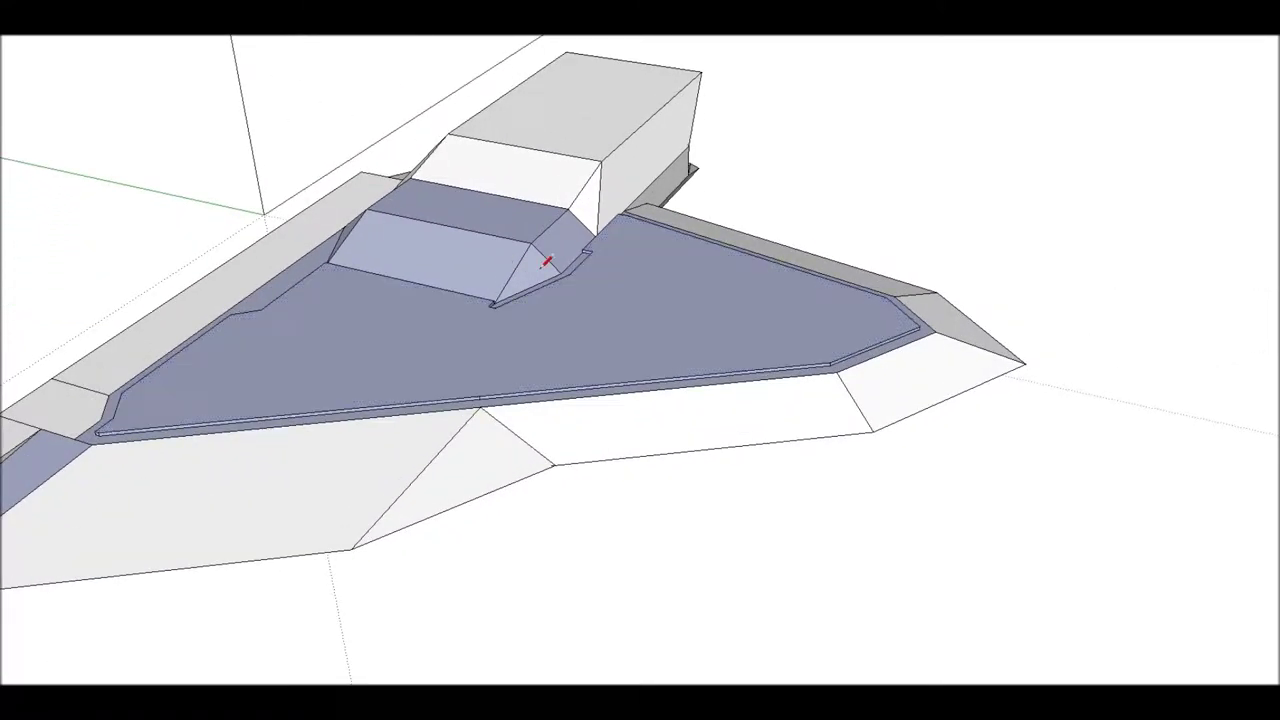
Zoom and orbit to check the raised wing panel and the side of the fuselage.
{"action": "scroll", "coordinate": [838, 356], "scroll_direction": "up", "scroll_amount": 1}
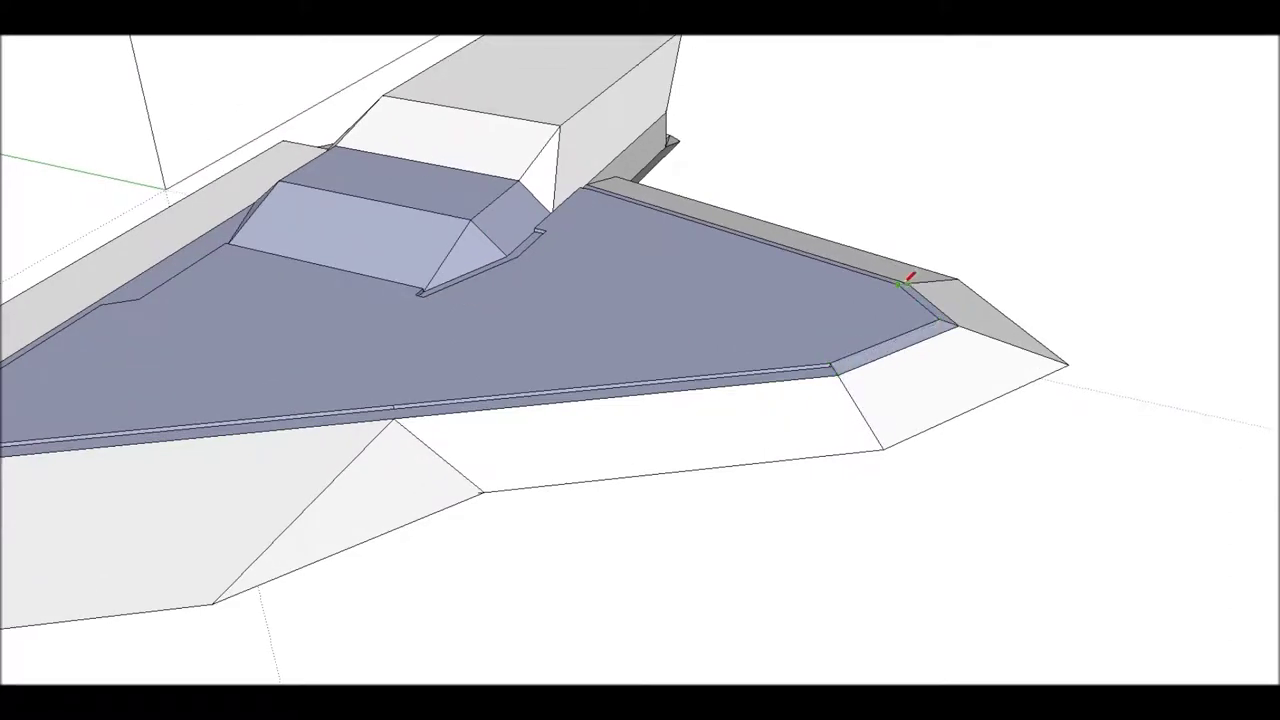
{"action": "scroll", "coordinate": [591, 181], "scroll_direction": "up", "scroll_amount": 1}
{"action": "scroll", "coordinate": [590, 180], "scroll_direction": "up", "scroll_amount": 1}
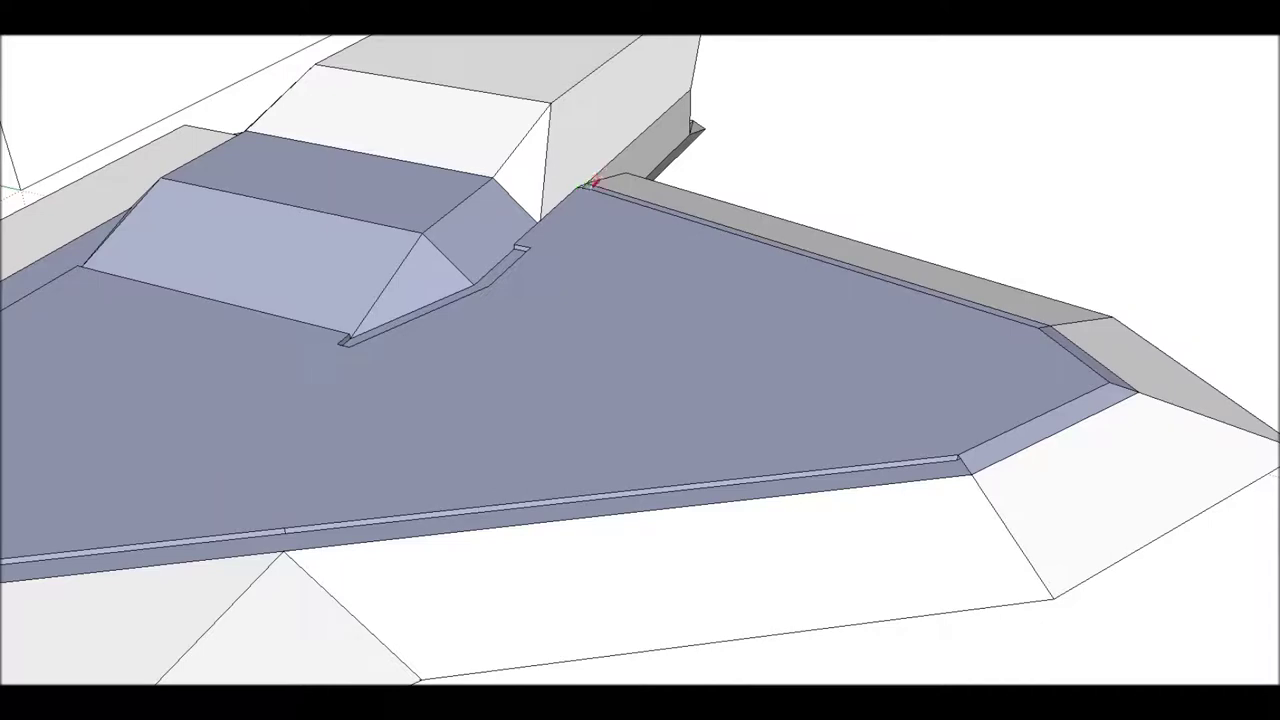
{"action": "scroll", "coordinate": [586, 184], "scroll_direction": "up", "scroll_amount": 1}
{"action": "mouse_move", "coordinate": [615, 190]}
{"action": "middle_mouse_down"}
{"action": "mouse_move", "coordinate": [574, 263]}
{"action": "mouse_move", "coordinate": [463, 363]}
{"action": "mouse_move", "coordinate": [447, 262]}
{"action": "middle_mouse_up"}
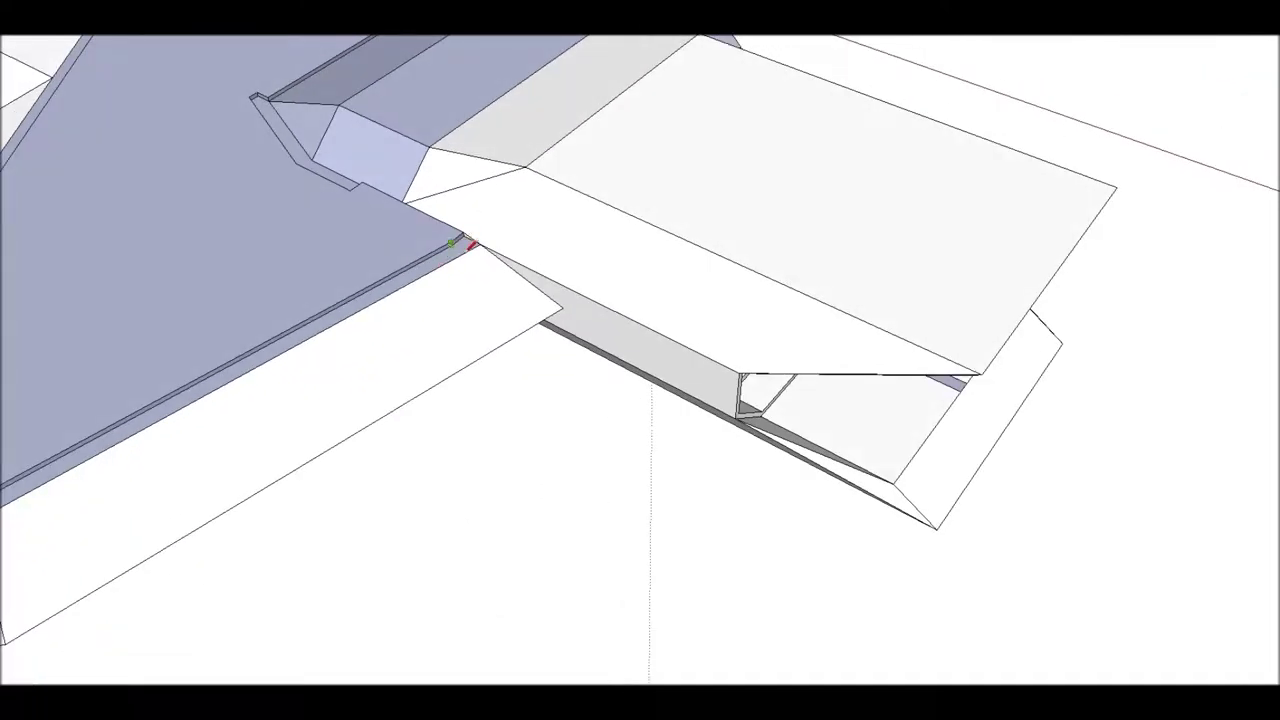
{"action": "scroll", "coordinate": [470, 248], "scroll_direction": "up", "scroll_amount": 1}
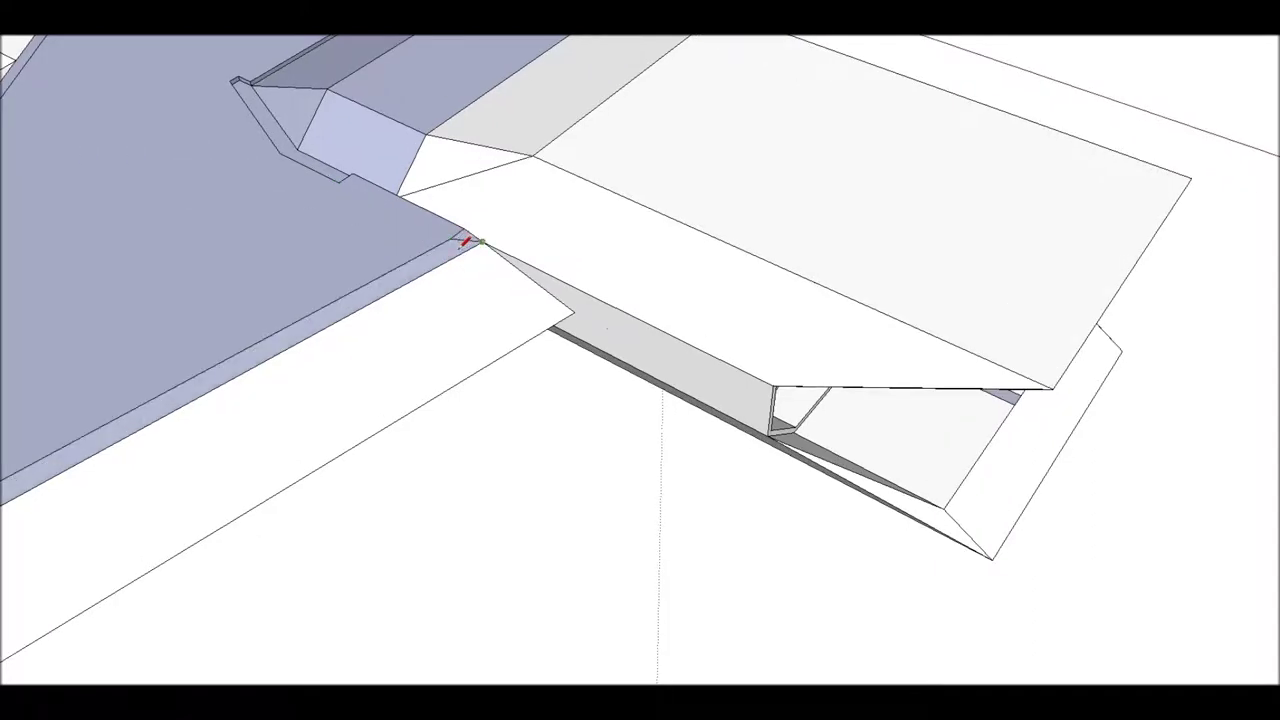
{"action": "scroll", "coordinate": [478, 270], "scroll_direction": "down", "scroll_amount": 2}
{"action": "mouse_move", "coordinate": [260, 37]}
{"action": "middle_mouse_down"}
{"action": "mouse_move", "coordinate": [380, 211]}
{"action": "mouse_move", "coordinate": [571, 74]}
{"action": "mouse_move", "coordinate": [891, 39]}
{"action": "mouse_move", "coordinate": [534, 380]}
{"action": "mouse_move", "coordinate": [846, 400]}
{"action": "mouse_move", "coordinate": [593, 418]}
{"action": "mouse_move", "coordinate": [523, 451]}
{"action": "mouse_move", "coordinate": [689, 423]}
{"action": "mouse_move", "coordinate": [743, 463]}
{"action": "mouse_move", "coordinate": [757, 415]}
{"action": "mouse_move", "coordinate": [63, 337]}
{"action": "mouse_move", "coordinate": [806, 277]}
{"action": "mouse_move", "coordinate": [657, 399]}
{"action": "mouse_move", "coordinate": [700, 531]}
{"action": "mouse_move", "coordinate": [466, 423]}
{"action": "mouse_move", "coordinate": [680, 383]}
{"action": "middle_mouse_up"}
Offset a second inset outline inside the raised wing panel's top face.
{"action": "scroll", "coordinate": [565, 437], "scroll_direction": "up", "scroll_amount": 3}
{"action": "scroll", "coordinate": [565, 437], "scroll_direction": "down", "scroll_amount": 3}
{"action": "middle_click_drag", "start_coordinate": [597, 443], "coordinate": [534, 434]}
{"action": "left_click", "coordinate": [551, 453]}
{"action": "left_click", "coordinate": [592, 481]}
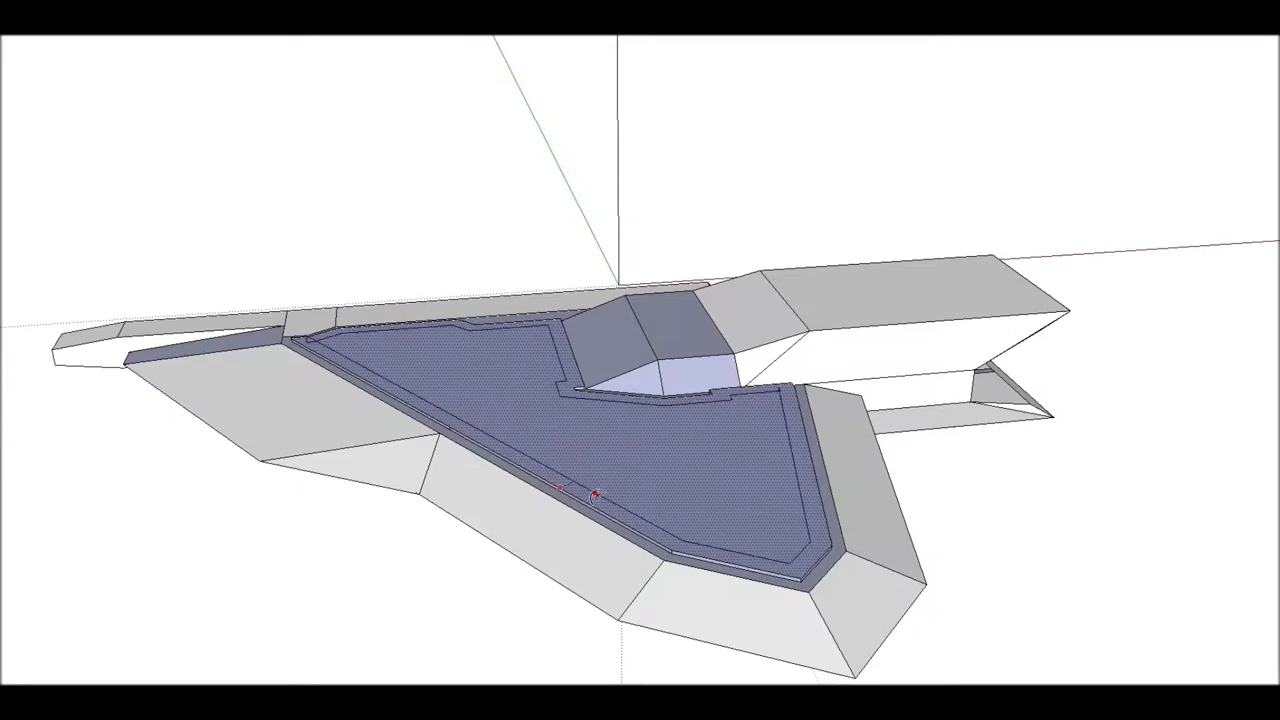
{"action": "left_click", "coordinate": [597, 503]}
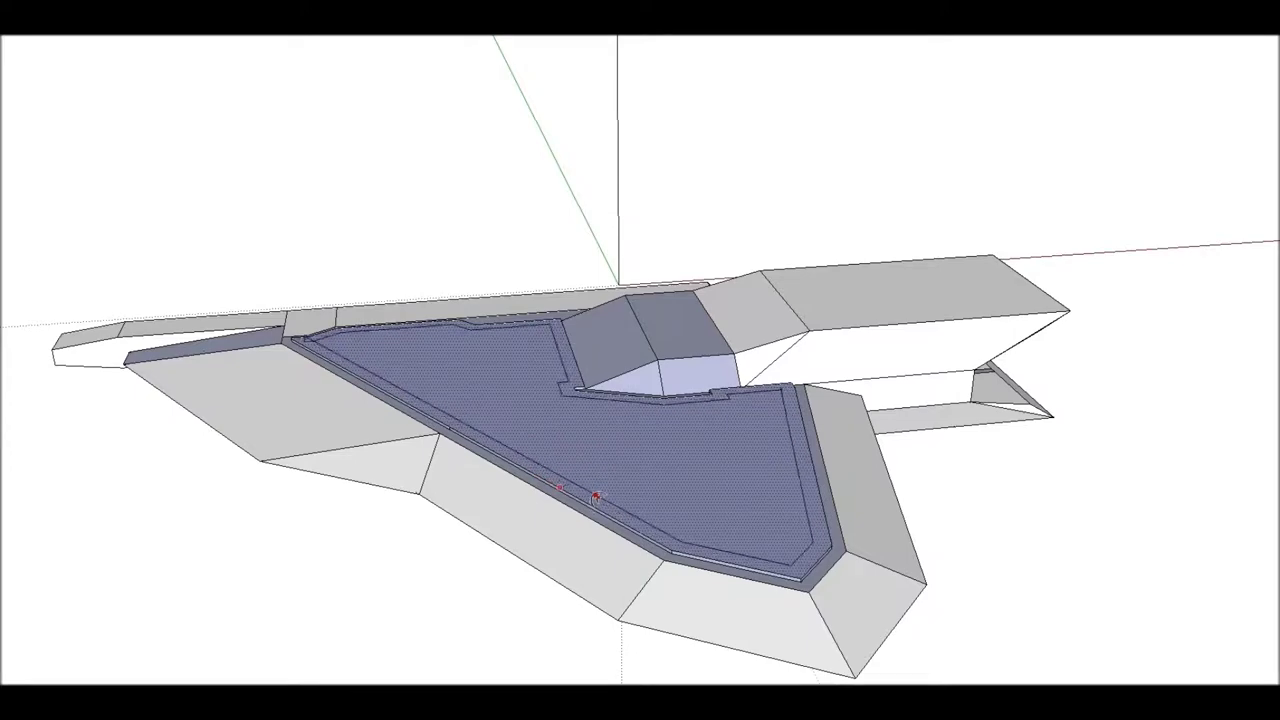
Zoom and pan over the panel's left corner, then switch to X-ray view.
{"action": "mouse_move", "coordinate": [339, 163]}
{"action": "middle_mouse_down"}
{"action": "mouse_move", "coordinate": [409, 225]}
{"action": "mouse_move", "coordinate": [341, 448]}
{"action": "middle_mouse_up"}
{"action": "scroll", "coordinate": [341, 448], "scroll_direction": "up", "scroll_amount": 2}
{"action": "scroll", "coordinate": [291, 380], "scroll_direction": "up", "scroll_amount": 2}
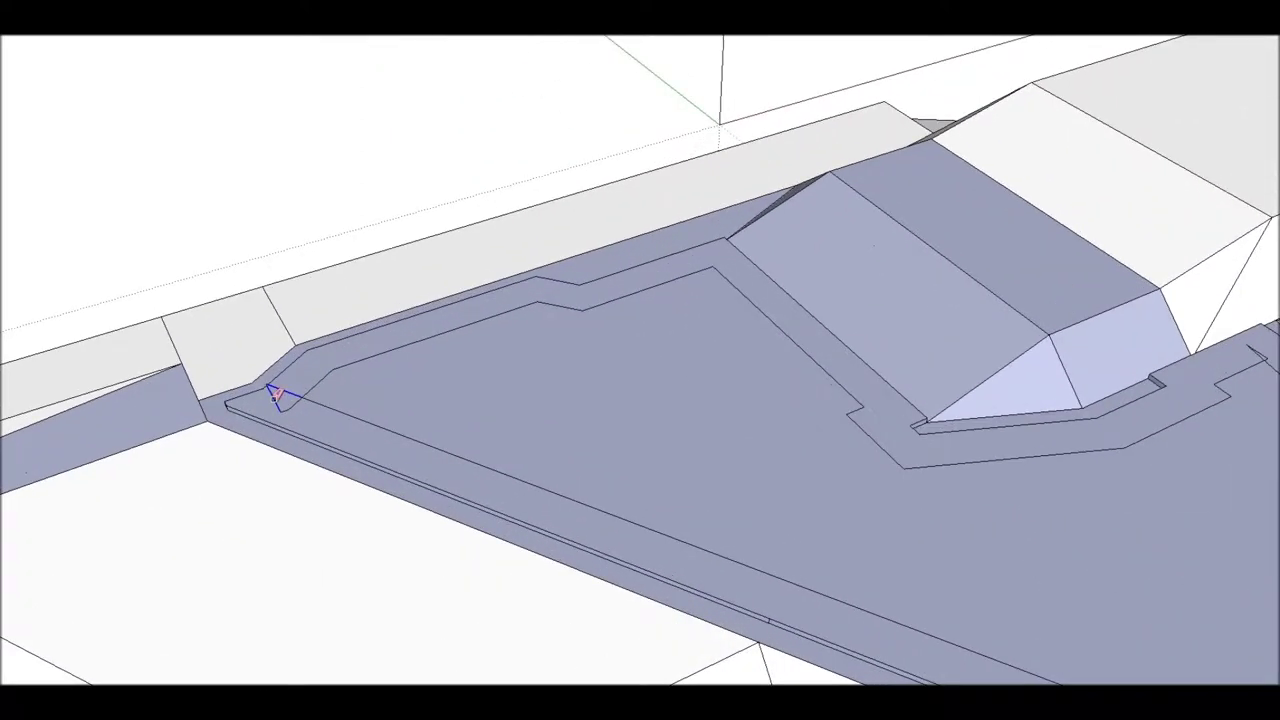
{"action": "scroll", "coordinate": [277, 394], "scroll_direction": "up", "scroll_amount": 2}
{"action": "scroll", "coordinate": [263, 368], "scroll_direction": "up", "scroll_amount": 2}
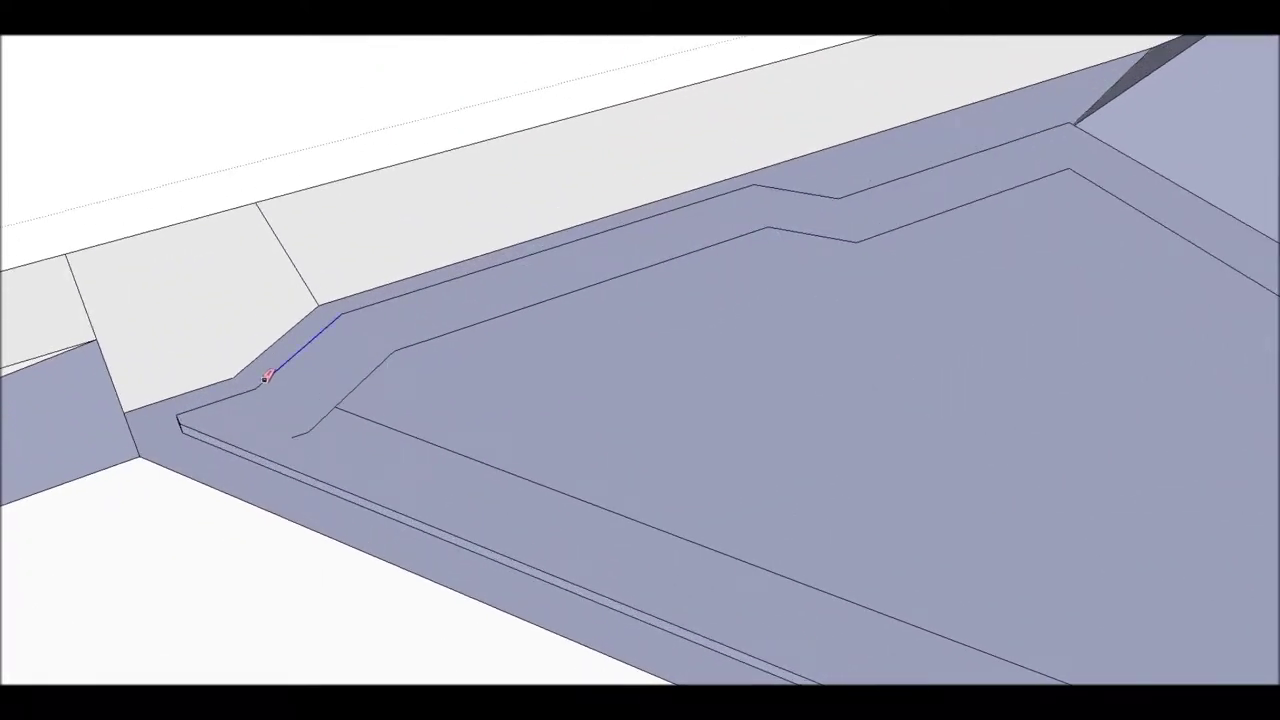
{"action": "scroll", "coordinate": [266, 376], "scroll_direction": "up", "scroll_amount": 2}
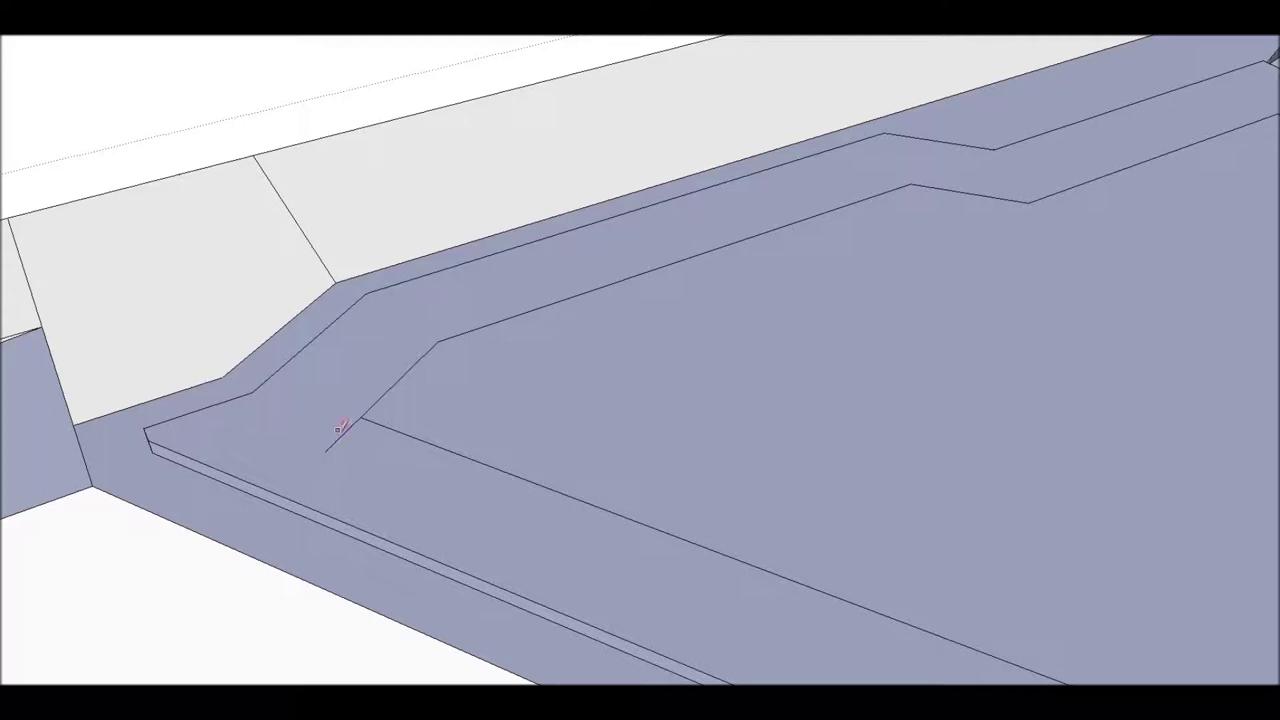
{"action": "scroll", "coordinate": [338, 428], "scroll_direction": "down", "scroll_amount": 3}
{"action": "mouse_move", "coordinate": [371, 429]}
{"action": "middle_mouse_down", "text": "shift"}
{"action": "mouse_move", "coordinate": [754, 347]}
{"action": "mouse_move", "coordinate": [323, 277]}
{"action": "mouse_move", "coordinate": [623, 371]}
{"action": "mouse_move", "coordinate": [680, 233]}
{"action": "mouse_move", "coordinate": [385, 293]}
{"action": "mouse_move", "coordinate": [943, 194]}
{"action": "mouse_move", "coordinate": [509, 363]}
{"action": "mouse_move", "coordinate": [29, 420]}
{"action": "mouse_move", "coordinate": [122, 240]}
{"action": "mouse_move", "coordinate": [776, 346]}
{"action": "mouse_move", "coordinate": [837, 320]}
{"action": "mouse_move", "coordinate": [850, 40]}
{"action": "mouse_move", "coordinate": [463, 94]}
{"action": "mouse_move", "coordinate": [777, 229]}
{"action": "mouse_move", "coordinate": [673, 330]}
{"action": "mouse_move", "coordinate": [700, 437]}
{"action": "mouse_move", "coordinate": [623, 206]}
{"action": "mouse_move", "coordinate": [649, 154]}
{"action": "mouse_move", "coordinate": [402, 441]}
{"action": "mouse_move", "coordinate": [623, 354]}
{"action": "mouse_move", "coordinate": [734, 234]}
{"action": "mouse_move", "coordinate": [566, 466]}
{"action": "mouse_move", "coordinate": [627, 370]}
{"action": "mouse_move", "coordinate": [657, 257]}
{"action": "mouse_move", "coordinate": [603, 183]}
{"action": "mouse_move", "coordinate": [463, 126]}
{"action": "middle_mouse_up", "text": "shift"}
{"action": "key", "text": "x"}
Turn X-ray off to check the wing's faces while orbiting, then turn it back on.
{"action": "scroll", "coordinate": [481, 127], "scroll_direction": "up", "scroll_amount": 2}
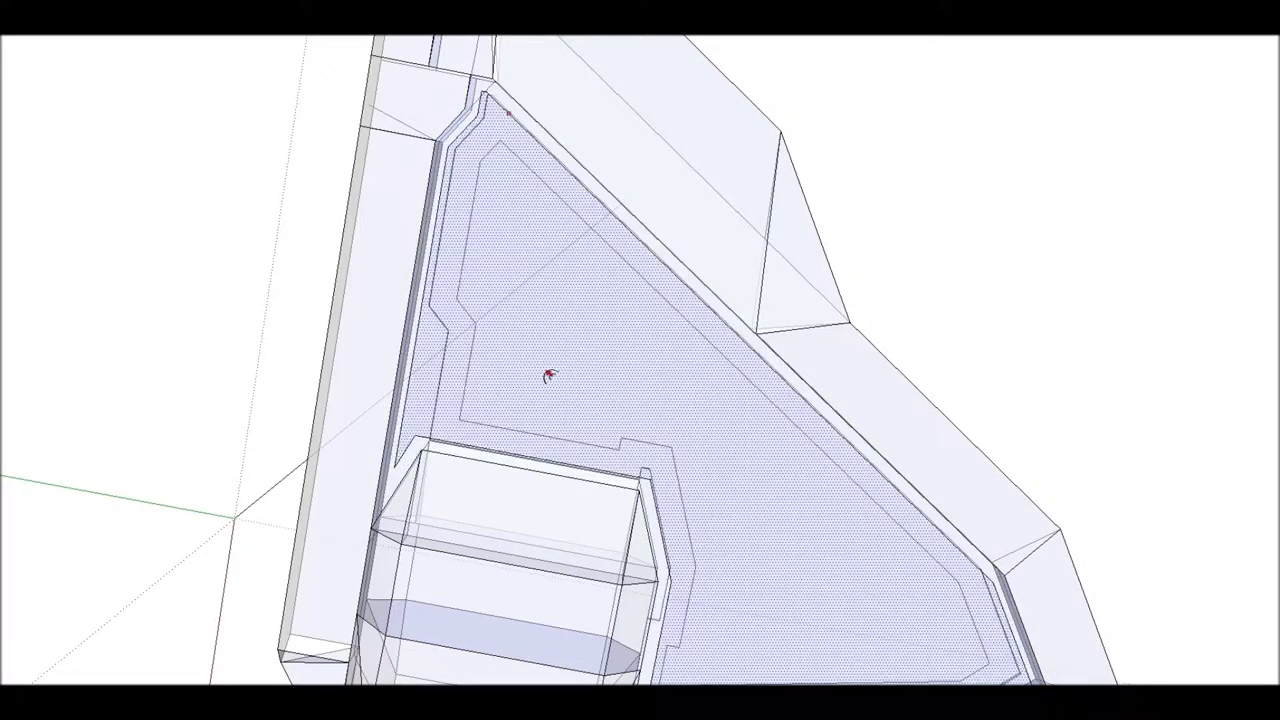
{"action": "key", "text": "x"}
{"action": "mouse_move", "coordinate": [485, 141]}
{"action": "middle_mouse_down"}
{"action": "mouse_move", "coordinate": [251, 503]}
{"action": "mouse_move", "coordinate": [503, 263]}
{"action": "mouse_move", "coordinate": [646, 282]}
{"action": "mouse_move", "coordinate": [543, 266]}
{"action": "mouse_move", "coordinate": [555, 305]}
{"action": "mouse_move", "coordinate": [563, 260]}
{"action": "mouse_move", "coordinate": [531, 240]}
{"action": "mouse_move", "coordinate": [403, 346]}
{"action": "middle_mouse_up"}
{"action": "key", "text": "x"}
Start a short closing edge at the inner outline's corner, cancel it, and toggle X-ray.
{"action": "key", "text": "l"}
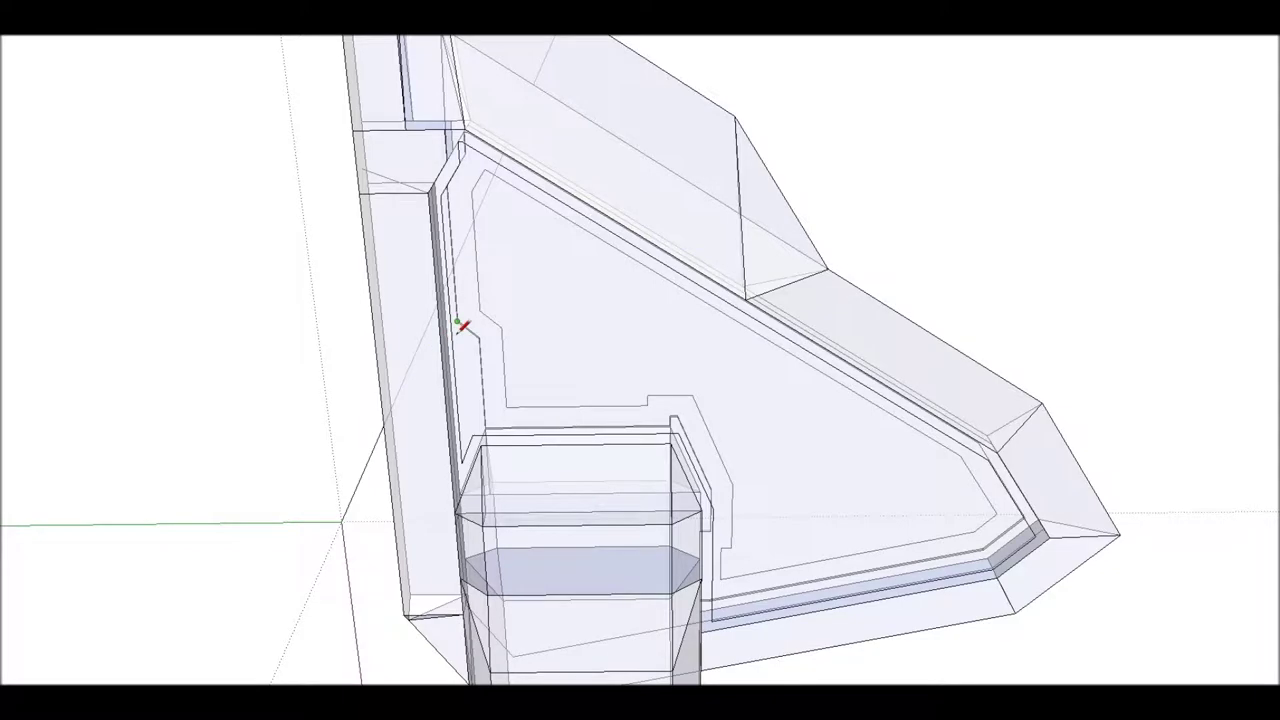
{"action": "mouse_move", "coordinate": [458, 318]}
{"action": "middle_mouse_down"}
{"action": "mouse_move", "coordinate": [571, 351]}
{"action": "mouse_move", "coordinate": [577, 223]}
{"action": "mouse_move", "coordinate": [397, 355]}
{"action": "mouse_move", "coordinate": [840, 318]}
{"action": "mouse_move", "coordinate": [766, 377]}
{"action": "mouse_move", "coordinate": [634, 400]}
{"action": "mouse_move", "coordinate": [891, 418]}
{"action": "mouse_move", "coordinate": [712, 400]}
{"action": "middle_mouse_up"}
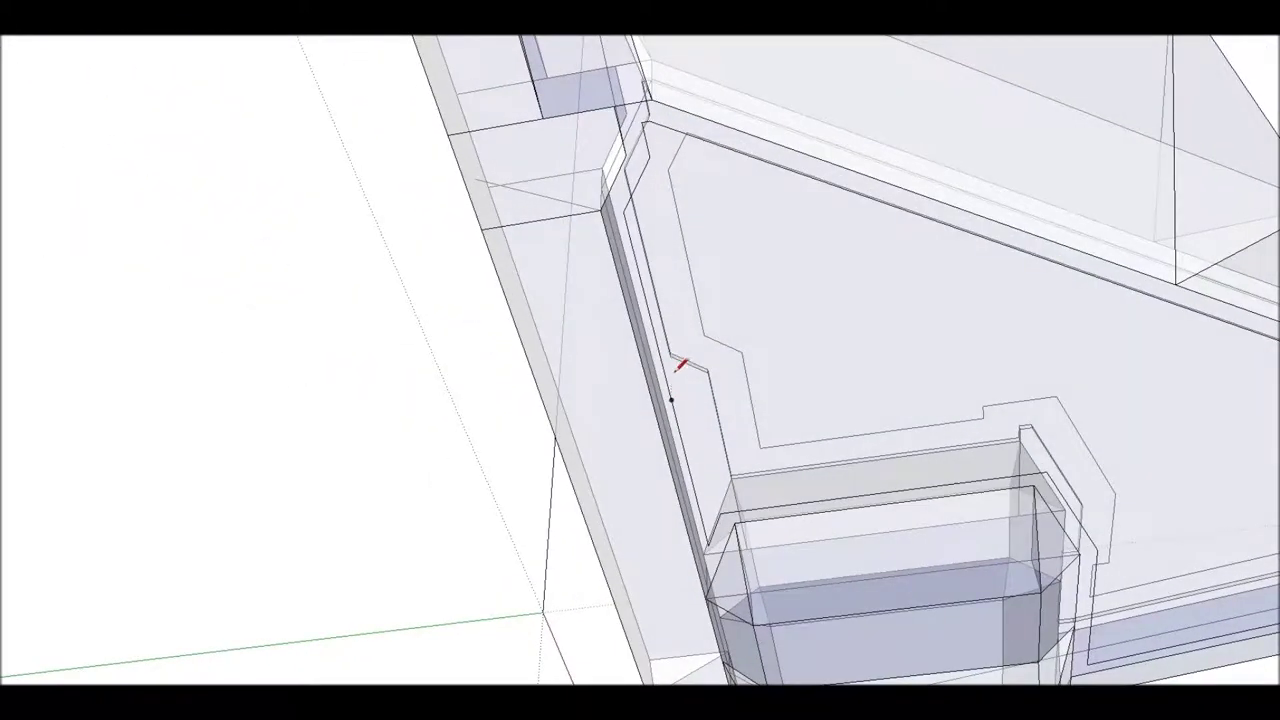
{"action": "left_click", "coordinate": [670, 357]}
{"action": "key", "text": "Escape"}
{"action": "key", "text": "x"}
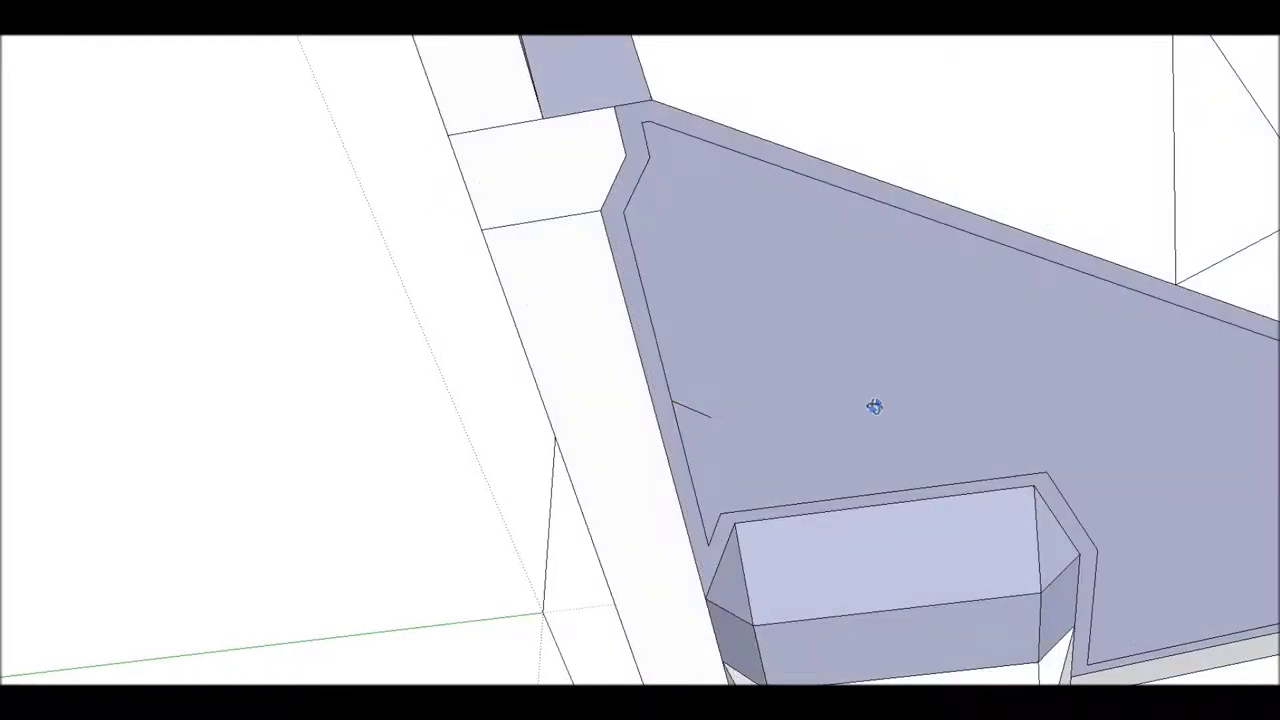
{"action": "key", "text": "x"}
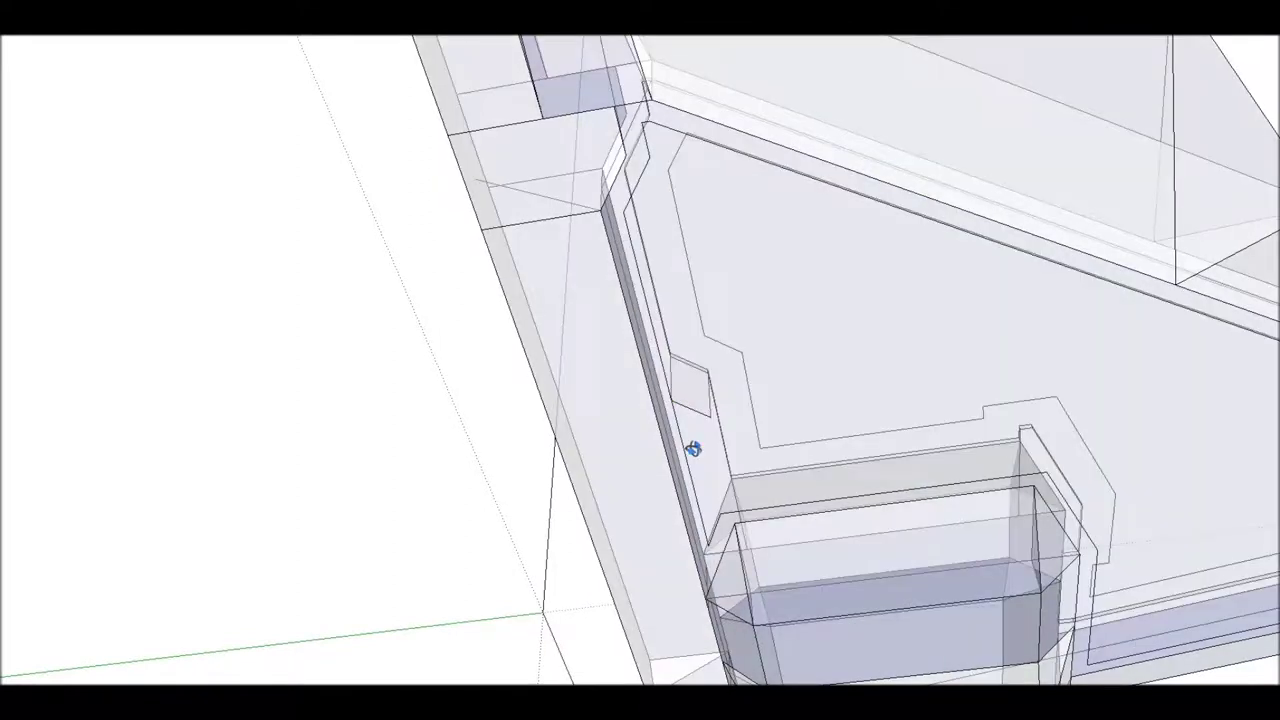
{"action": "mouse_move", "coordinate": [693, 449]}
{"action": "middle_mouse_down"}
{"action": "mouse_move", "coordinate": [871, 243]}
{"action": "mouse_move", "coordinate": [763, 154]}
{"action": "mouse_move", "coordinate": [711, 309]}
{"action": "mouse_move", "coordinate": [723, 400]}
{"action": "mouse_move", "coordinate": [794, 203]}
{"action": "mouse_move", "coordinate": [314, 214]}
{"action": "mouse_move", "coordinate": [326, 332]}
{"action": "mouse_move", "coordinate": [381, 349]}
{"action": "middle_mouse_up"}
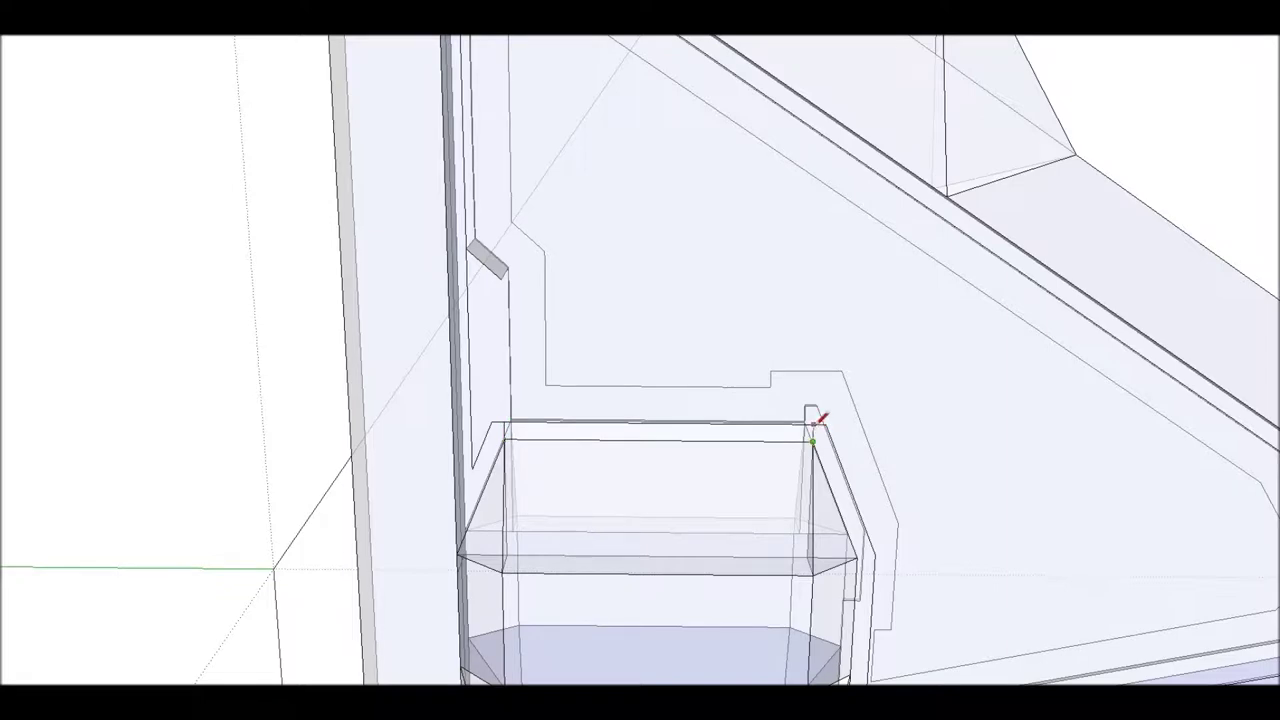
{"action": "middle_click_drag", "start_coordinate": [541, 333], "coordinate": [388, 358]}
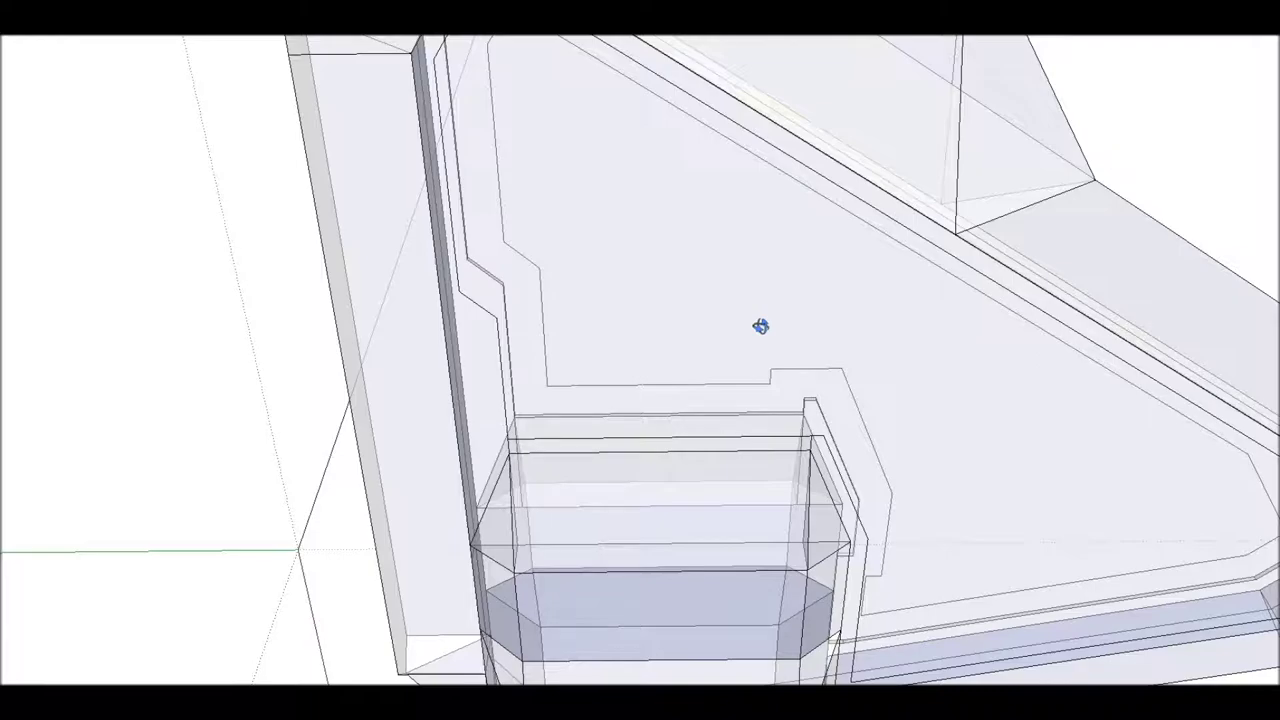
{"action": "mouse_move", "coordinate": [760, 326]}
{"action": "middle_mouse_down"}
{"action": "mouse_move", "coordinate": [743, 429]}
{"action": "mouse_move", "coordinate": [717, 406]}
{"action": "mouse_move", "coordinate": [660, 466]}
{"action": "mouse_move", "coordinate": [646, 171]}
{"action": "mouse_move", "coordinate": [600, 206]}
{"action": "mouse_move", "coordinate": [610, 176]}
{"action": "middle_mouse_up"}
Orbit and zoom toward the cockpit block's edge to view the whole wing panel.
{"action": "scroll", "coordinate": [567, 323], "scroll_direction": "up", "scroll_amount": 3}
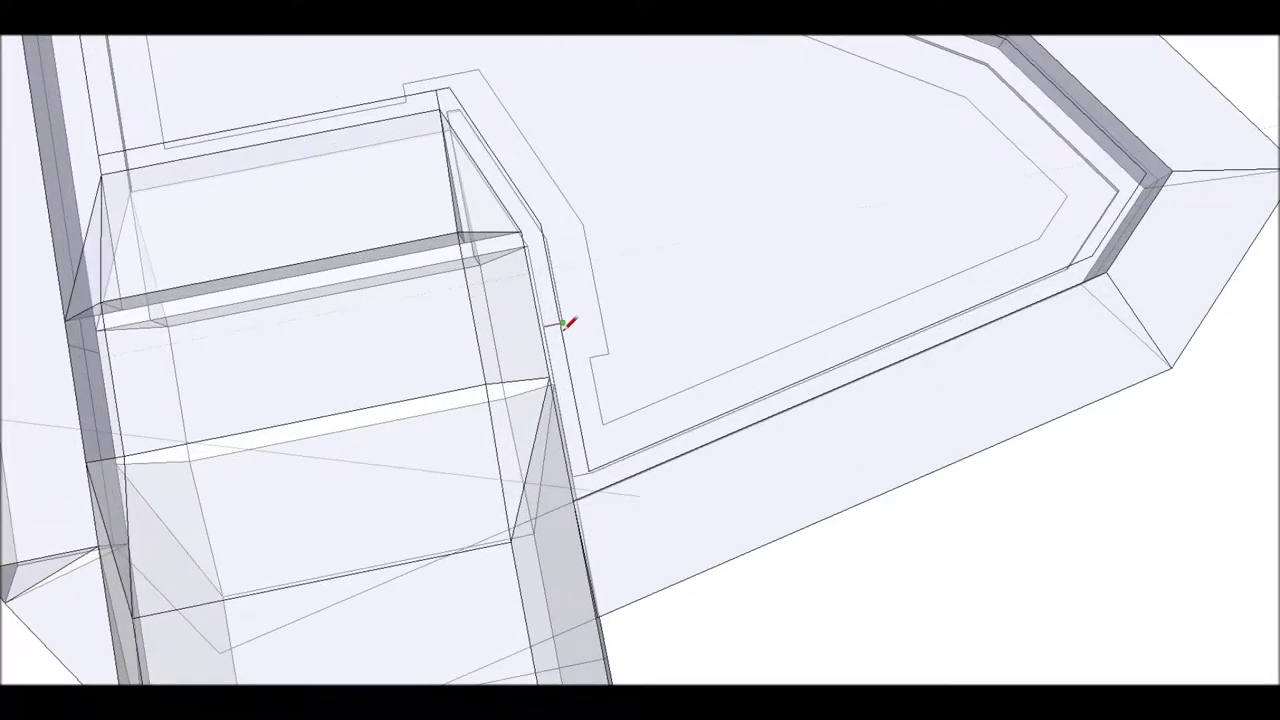
{"action": "mouse_move", "coordinate": [488, 241]}
{"action": "middle_mouse_down"}
{"action": "mouse_move", "coordinate": [471, 331]}
{"action": "mouse_move", "coordinate": [577, 352]}
{"action": "middle_mouse_up"}
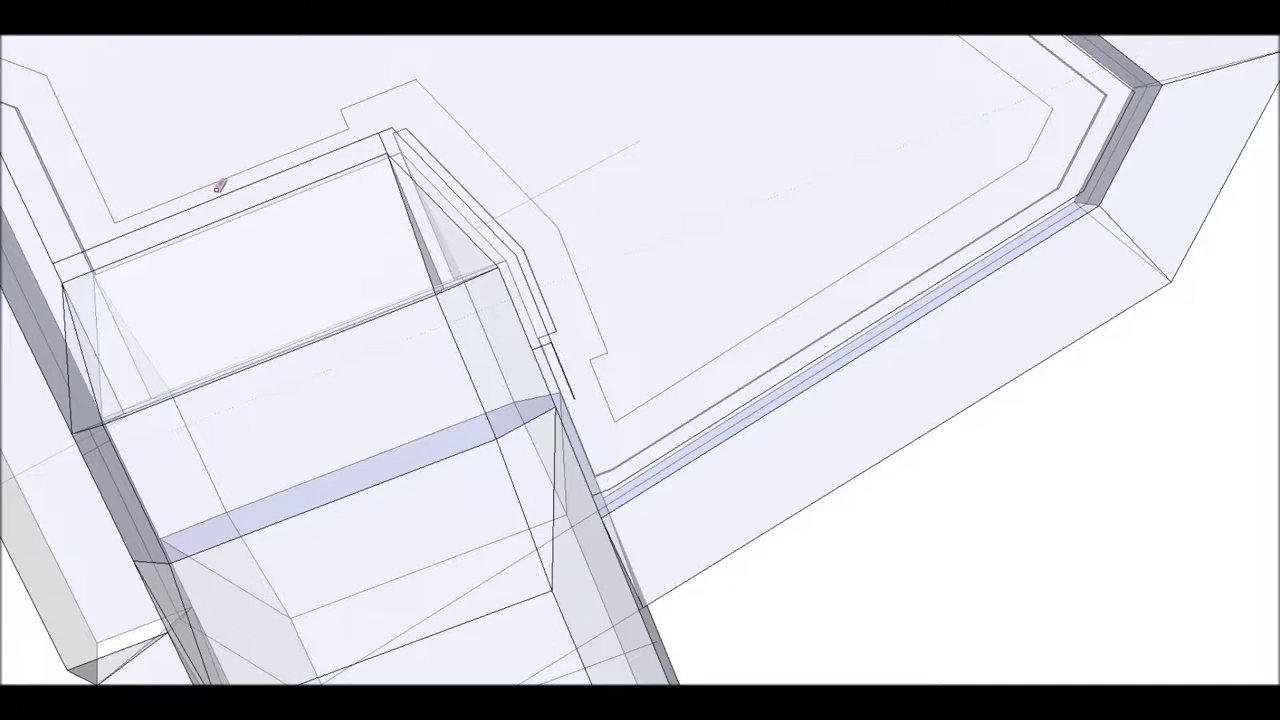
{"action": "scroll", "coordinate": [220, 187], "scroll_direction": "down", "scroll_amount": 1}
{"action": "scroll", "coordinate": [264, 176], "scroll_direction": "down", "scroll_amount": 1}
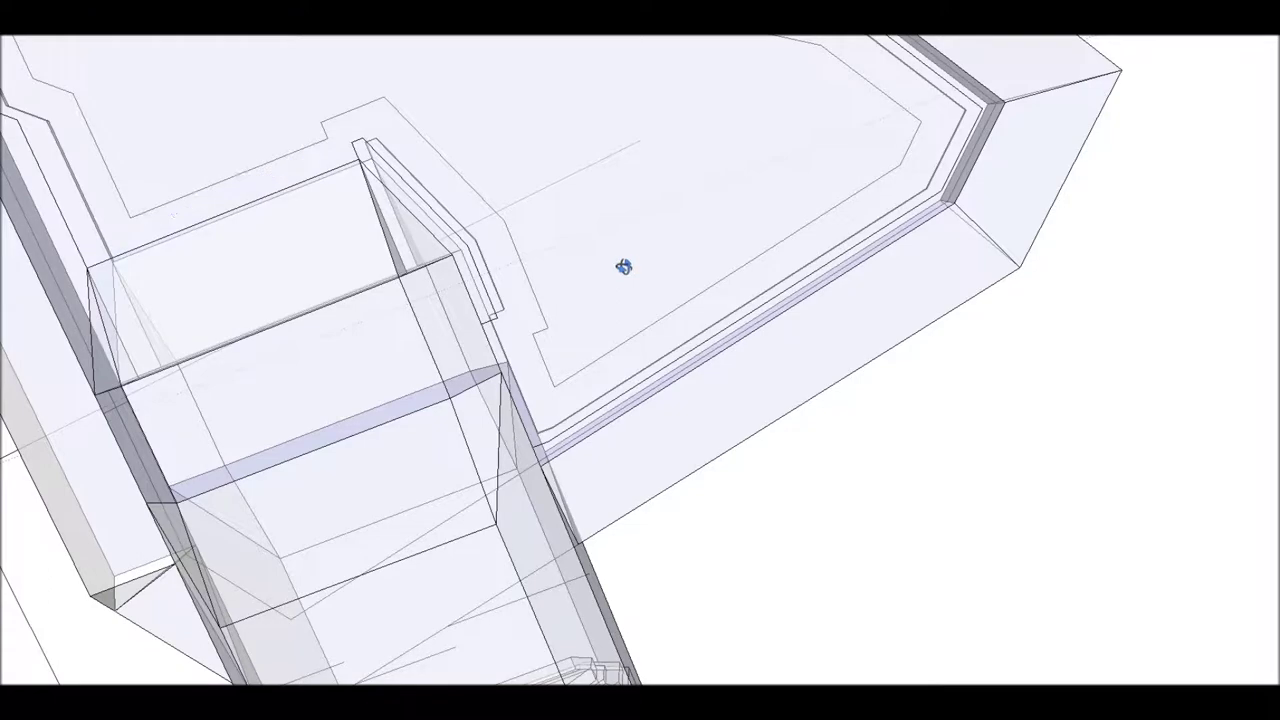
{"action": "mouse_move", "coordinate": [623, 266]}
{"action": "middle_mouse_down"}
{"action": "mouse_move", "coordinate": [640, 366]}
{"action": "mouse_move", "coordinate": [448, 140]}
{"action": "middle_mouse_up"}
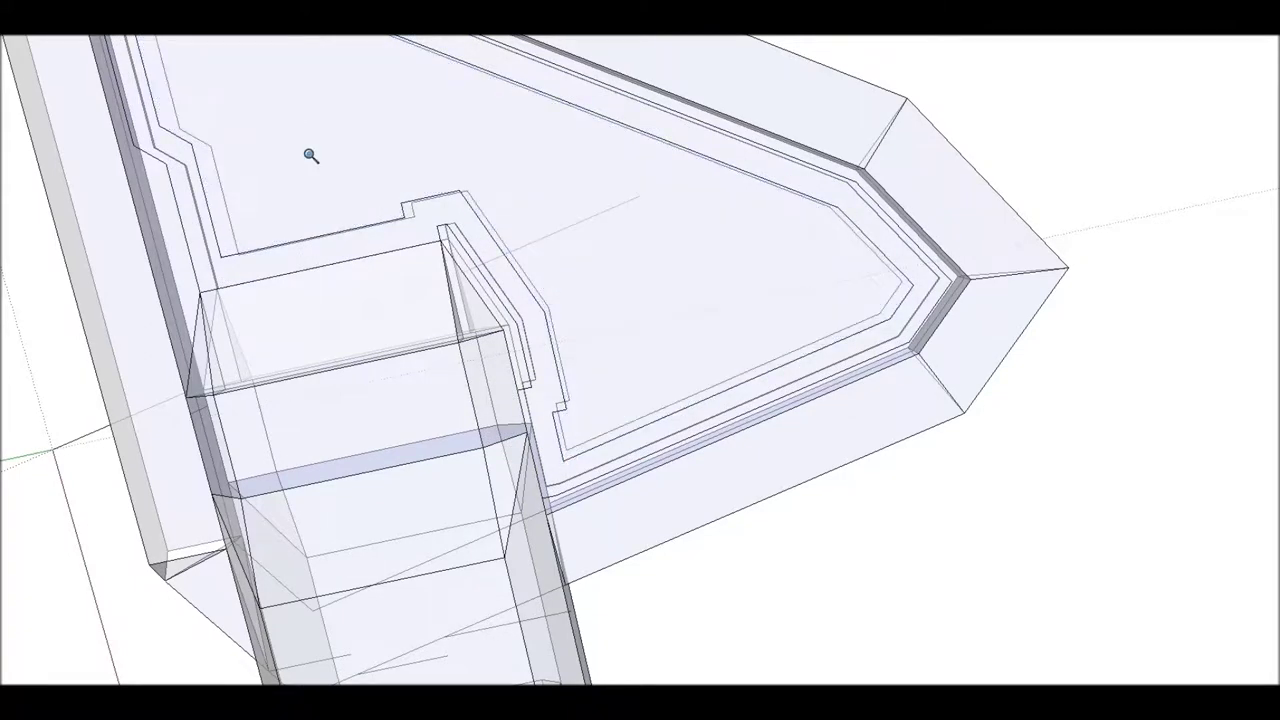
{"action": "scroll", "coordinate": [311, 155], "scroll_direction": "down", "scroll_amount": 1}
{"action": "mouse_move", "coordinate": [320, 171]}
{"action": "middle_mouse_down", "text": "shift"}
{"action": "mouse_move", "coordinate": [357, 157]}
{"action": "mouse_move", "coordinate": [600, 491]}
{"action": "mouse_move", "coordinate": [392, 296]}
{"action": "middle_mouse_up", "text": "shift"}
Zoom, orbit and pan to frame the wing outline's inner corner.
{"action": "scroll", "coordinate": [392, 296], "scroll_direction": "up", "scroll_amount": 2}
{"action": "scroll", "coordinate": [391, 286], "scroll_direction": "up", "scroll_amount": 2}
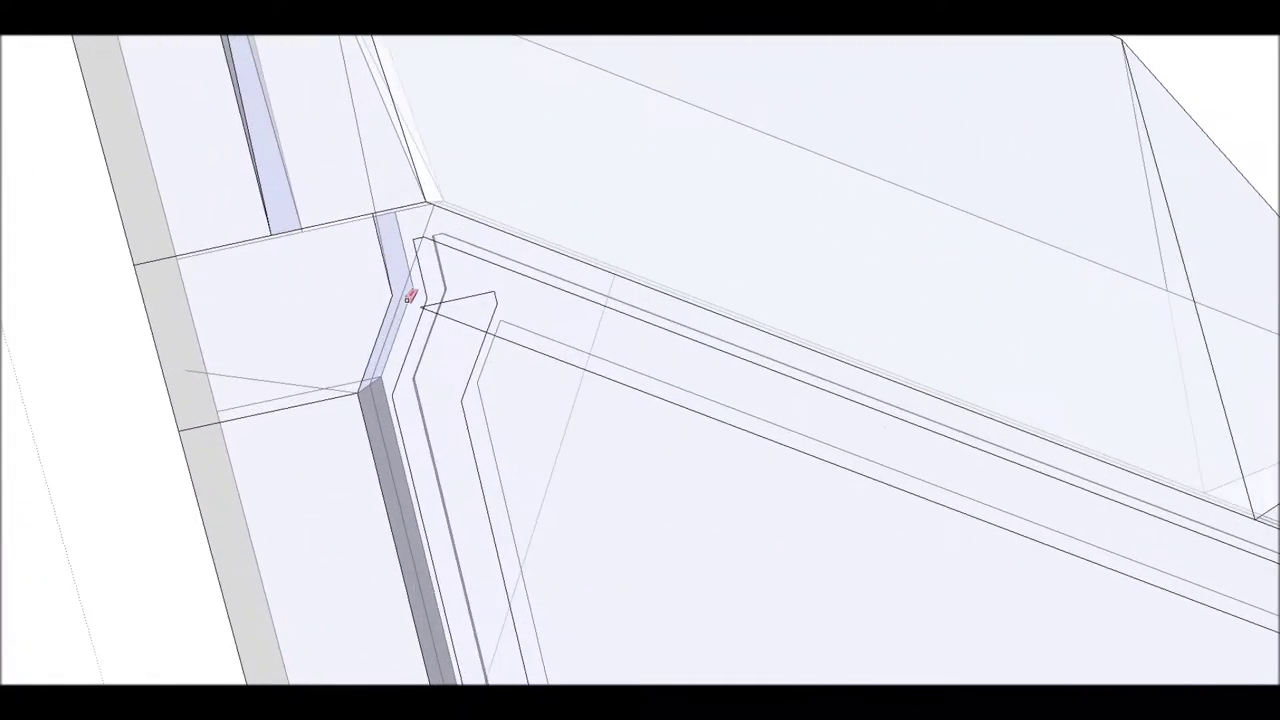
{"action": "scroll", "coordinate": [409, 294], "scroll_direction": "up", "scroll_amount": 2}
{"action": "scroll", "coordinate": [426, 303], "scroll_direction": "up", "scroll_amount": 2}
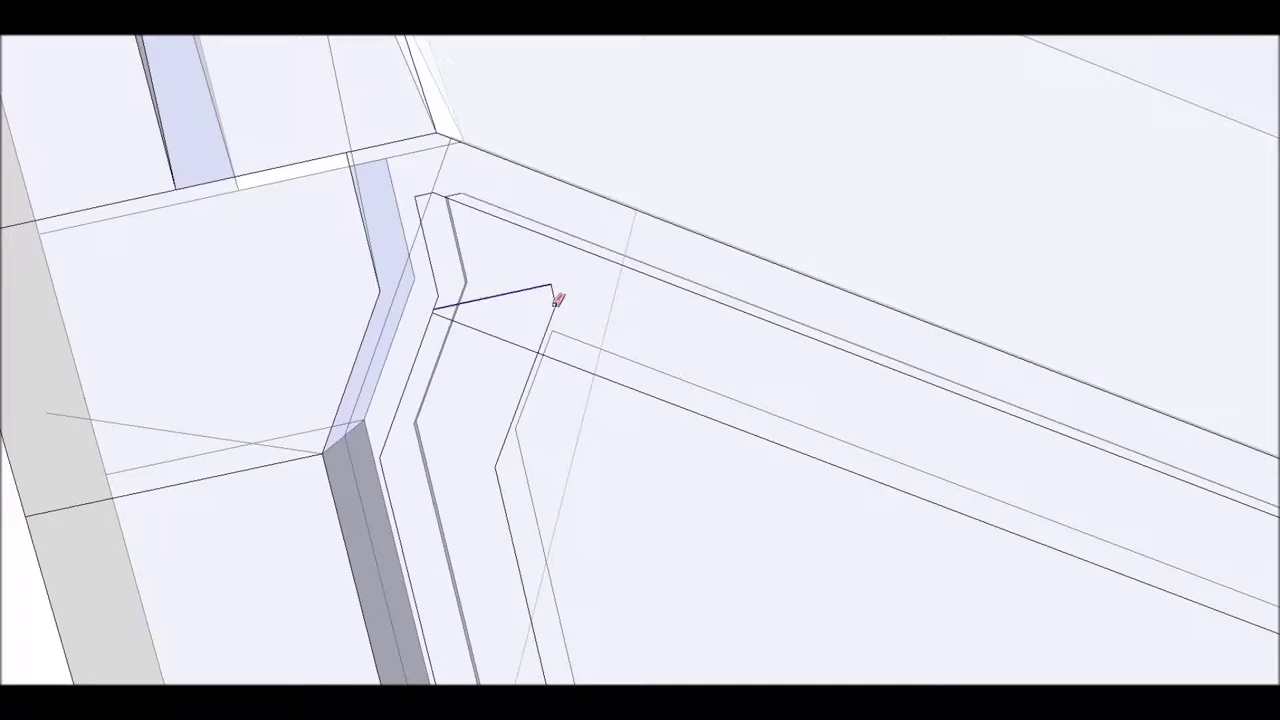
{"action": "scroll", "coordinate": [504, 338], "scroll_direction": "down", "scroll_amount": 2}
{"action": "mouse_move", "coordinate": [503, 337]}
{"action": "middle_mouse_down"}
{"action": "mouse_move", "coordinate": [343, 57]}
{"action": "mouse_move", "coordinate": [729, 323]}
{"action": "mouse_move", "coordinate": [757, 500]}
{"action": "mouse_move", "coordinate": [951, 646]}
{"action": "mouse_move", "coordinate": [793, 497]}
{"action": "mouse_move", "coordinate": [686, 446]}
{"action": "mouse_move", "coordinate": [305, 400]}
{"action": "mouse_move", "coordinate": [309, 649]}
{"action": "mouse_move", "coordinate": [527, 605]}
{"action": "mouse_move", "coordinate": [649, 603]}
{"action": "middle_mouse_up"}
{"action": "scroll", "coordinate": [680, 557], "scroll_direction": "up", "scroll_amount": 2}
{"action": "scroll", "coordinate": [603, 597], "scroll_direction": "up", "scroll_amount": 3}
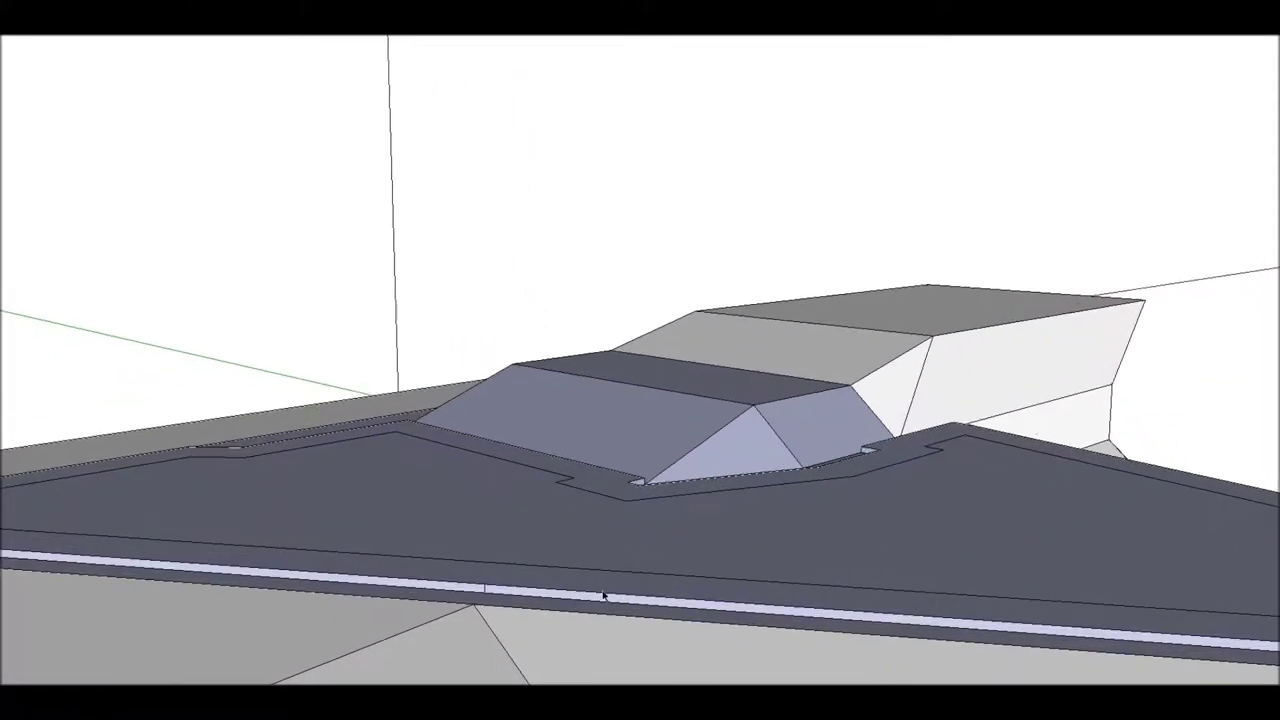
{"action": "scroll", "coordinate": [603, 597], "scroll_direction": "down", "scroll_amount": 1}
{"action": "mouse_move", "coordinate": [525, 565]}
{"action": "middle_mouse_down", "text": "shift"}
{"action": "mouse_move", "coordinate": [465, 475]}
{"action": "mouse_move", "coordinate": [503, 157]}
{"action": "mouse_move", "coordinate": [606, 396]}
{"action": "mouse_move", "coordinate": [574, 243]}
{"action": "mouse_move", "coordinate": [194, 78]}
{"action": "mouse_move", "coordinate": [326, 340]}
{"action": "mouse_move", "coordinate": [315, 436]}
{"action": "middle_mouse_up", "text": "shift"}
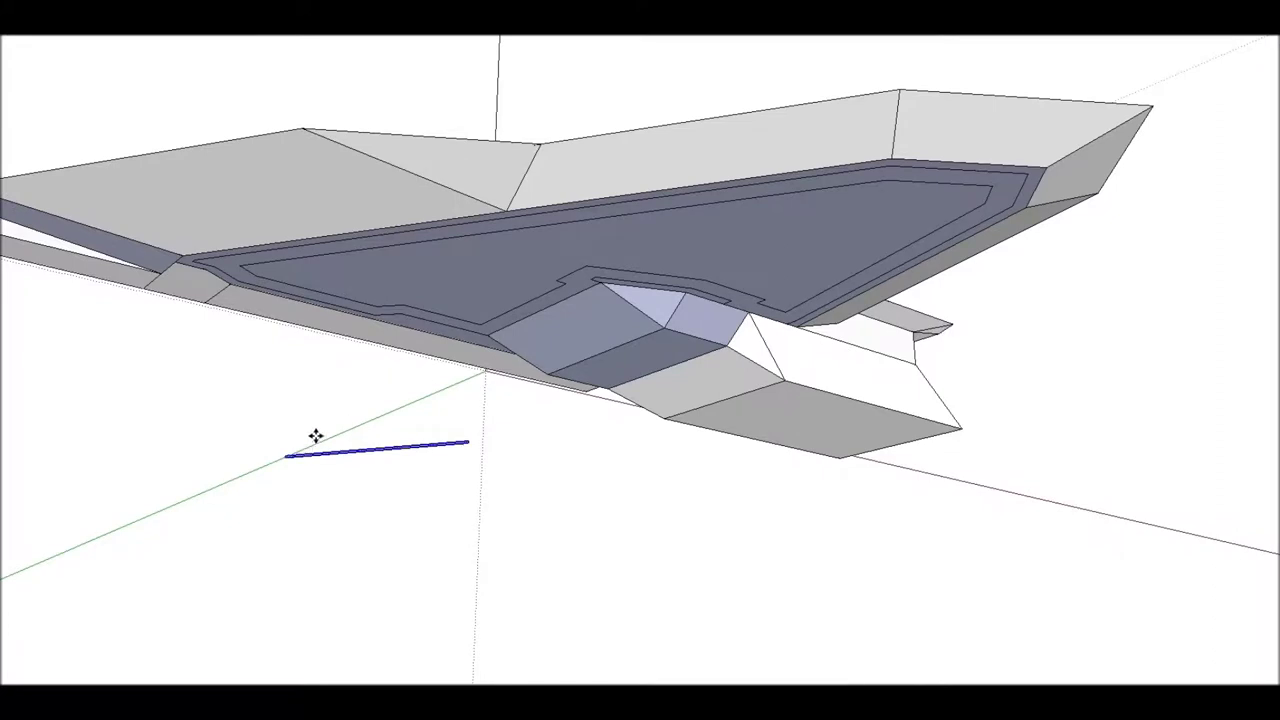
Push the wing's inner top panel slightly upward, after one undone try, to form a stepped lip.
{"action": "scroll", "coordinate": [266, 298], "scroll_direction": "up", "scroll_amount": 2}
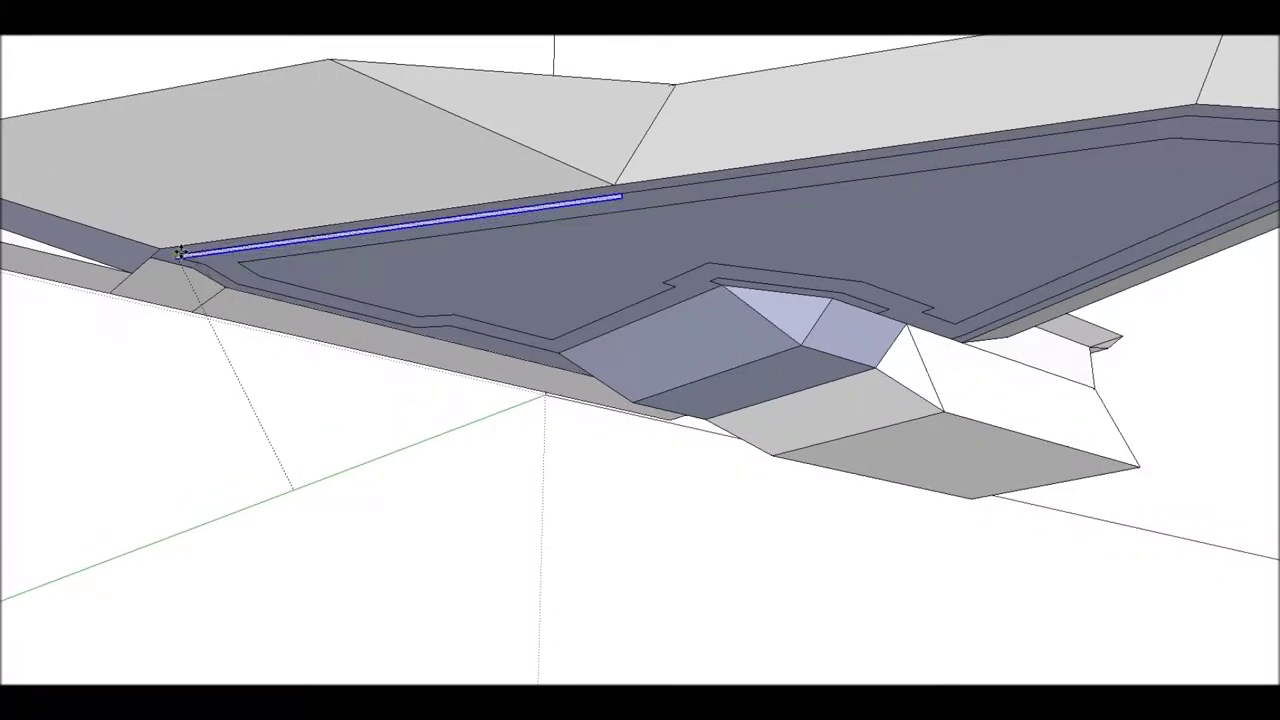
{"action": "left_click_drag", "start_coordinate": [628, 212], "coordinate": [619, 206]}
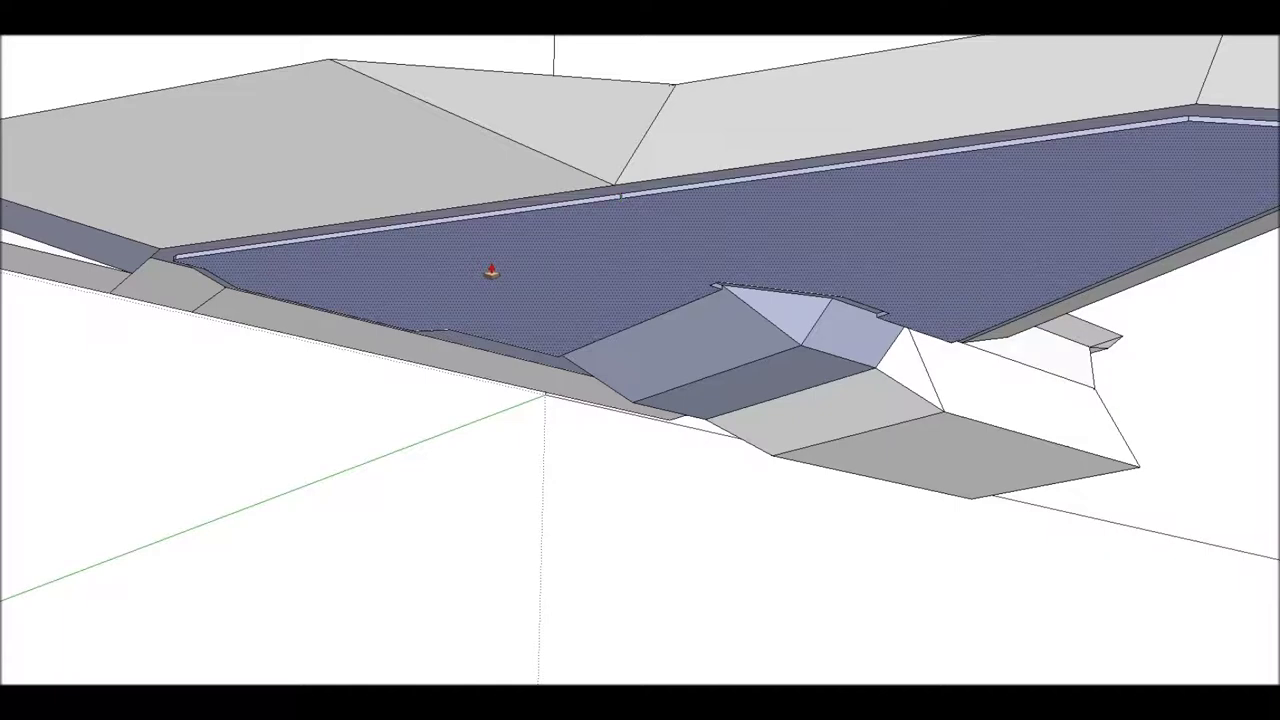
{"action": "key", "text": "ctrl+z"}
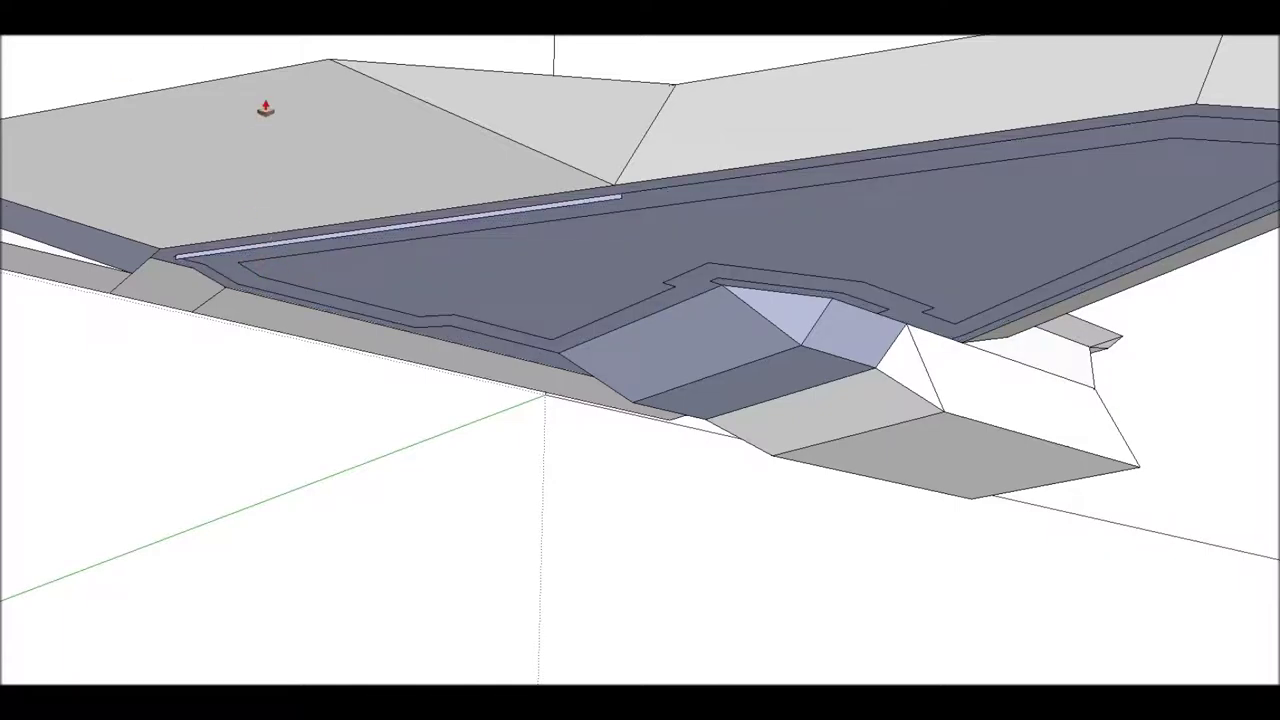
{"action": "left_click_drag", "start_coordinate": [620, 214], "coordinate": [619, 206]}
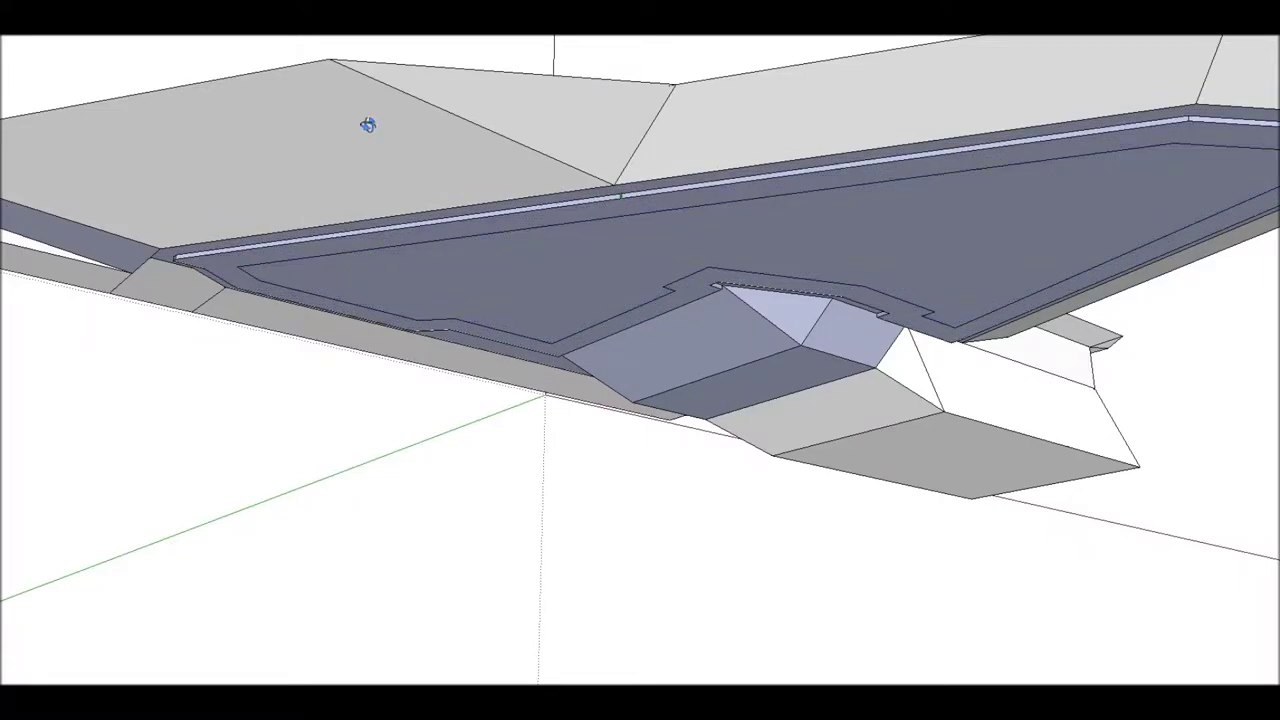
{"action": "mouse_move", "coordinate": [368, 124]}
{"action": "middle_mouse_down"}
{"action": "mouse_move", "coordinate": [185, 48]}
{"action": "mouse_move", "coordinate": [474, 437]}
{"action": "mouse_move", "coordinate": [211, 214]}
{"action": "mouse_move", "coordinate": [100, 78]}
{"action": "middle_mouse_up"}
{"action": "mouse_move", "coordinate": [507, 597]}
{"action": "middle_mouse_down"}
{"action": "mouse_move", "coordinate": [874, 77]}
{"action": "mouse_move", "coordinate": [597, 214]}
{"action": "mouse_move", "coordinate": [608, 197]}
{"action": "mouse_move", "coordinate": [467, 214]}
{"action": "mouse_move", "coordinate": [586, 349]}
{"action": "mouse_move", "coordinate": [623, 349]}
{"action": "mouse_move", "coordinate": [149, 286]}
{"action": "mouse_move", "coordinate": [741, 393]}
{"action": "mouse_move", "coordinate": [657, 351]}
{"action": "mouse_move", "coordinate": [346, 289]}
{"action": "mouse_move", "coordinate": [389, 400]}
{"action": "middle_mouse_up"}
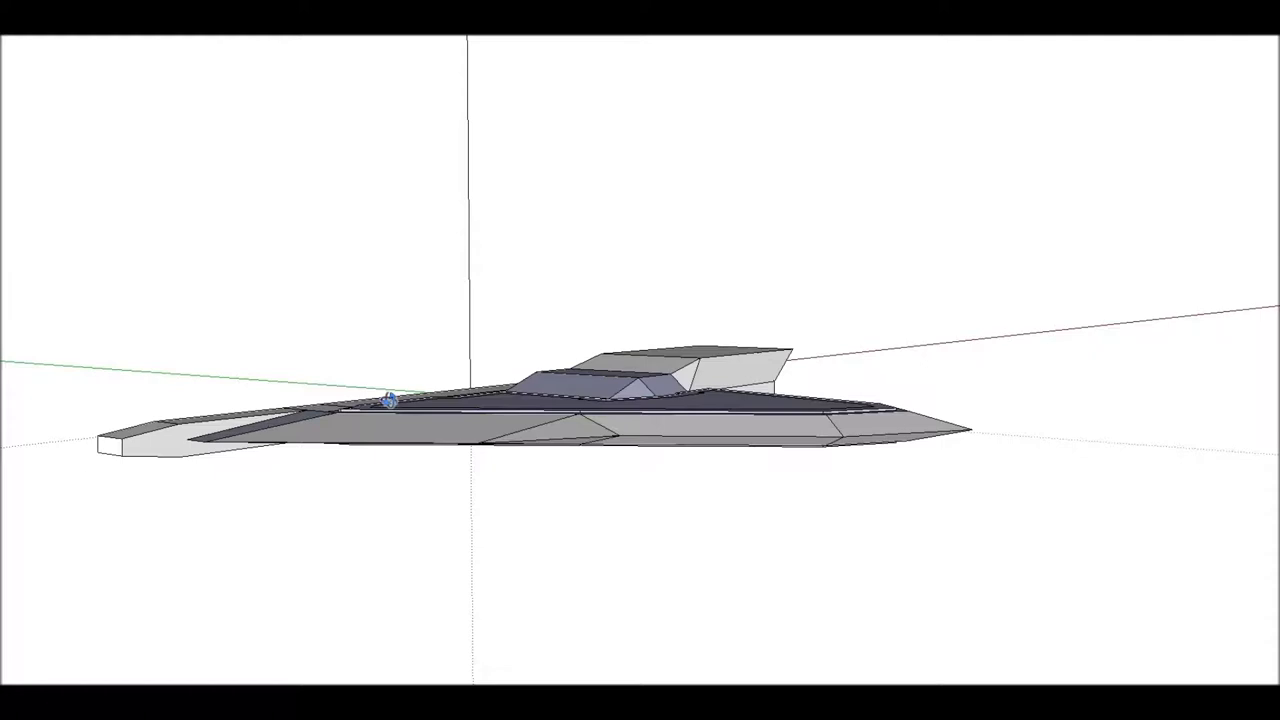
{"action": "mouse_move", "coordinate": [388, 400]}
{"action": "middle_mouse_down"}
{"action": "mouse_move", "coordinate": [607, 399]}
{"action": "mouse_move", "coordinate": [180, 331]}
{"action": "mouse_move", "coordinate": [254, 220]}
{"action": "mouse_move", "coordinate": [217, 363]}
{"action": "mouse_move", "coordinate": [820, 316]}
{"action": "mouse_move", "coordinate": [500, 423]}
{"action": "mouse_move", "coordinate": [486, 357]}
{"action": "mouse_move", "coordinate": [317, 331]}
{"action": "mouse_move", "coordinate": [118, 428]}
{"action": "mouse_move", "coordinate": [349, 523]}
{"action": "mouse_move", "coordinate": [677, 517]}
{"action": "mouse_move", "coordinate": [363, 369]}
{"action": "mouse_move", "coordinate": [1033, 348]}
{"action": "mouse_move", "coordinate": [737, 320]}
{"action": "mouse_move", "coordinate": [669, 431]}
{"action": "mouse_move", "coordinate": [349, 651]}
{"action": "mouse_move", "coordinate": [655, 340]}
{"action": "mouse_move", "coordinate": [609, 417]}
{"action": "mouse_move", "coordinate": [251, 251]}
{"action": "mouse_move", "coordinate": [636, 423]}
{"action": "mouse_move", "coordinate": [423, 143]}
{"action": "mouse_move", "coordinate": [694, 206]}
{"action": "mouse_move", "coordinate": [622, 321]}
{"action": "middle_mouse_up"}
{"action": "scroll", "coordinate": [622, 321], "scroll_direction": "up", "scroll_amount": 3}
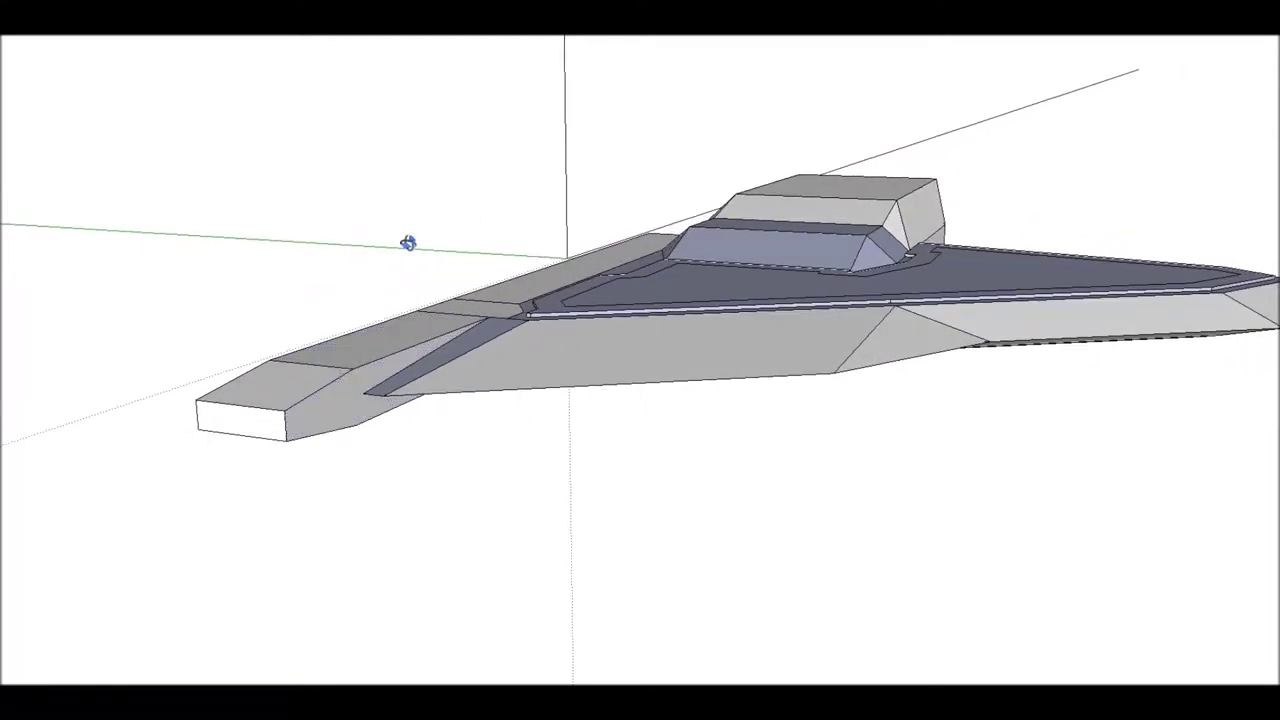
{"action": "mouse_move", "coordinate": [408, 243]}
{"action": "middle_mouse_down"}
{"action": "mouse_move", "coordinate": [709, 169]}
{"action": "mouse_move", "coordinate": [451, 211]}
{"action": "mouse_move", "coordinate": [177, 234]}
{"action": "mouse_move", "coordinate": [486, 380]}
{"action": "mouse_move", "coordinate": [835, 387]}
{"action": "mouse_move", "coordinate": [808, 287]}
{"action": "mouse_move", "coordinate": [220, 237]}
{"action": "mouse_move", "coordinate": [117, 126]}
{"action": "mouse_move", "coordinate": [160, 128]}
{"action": "middle_mouse_up"}
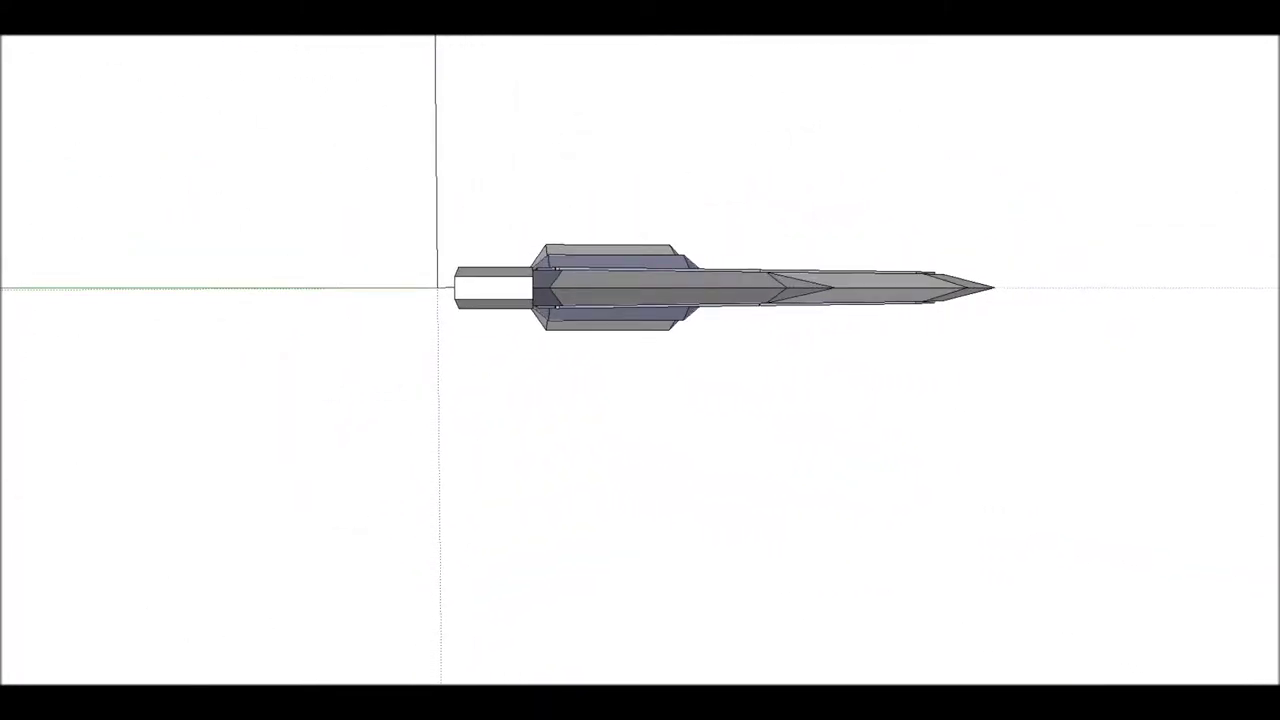
{"action": "mouse_move", "coordinate": [160, 128]}
{"action": "middle_mouse_down"}
{"action": "mouse_move", "coordinate": [123, 40]}
{"action": "mouse_move", "coordinate": [892, 261]}
{"action": "mouse_move", "coordinate": [214, 331]}
{"action": "mouse_move", "coordinate": [706, 337]}
{"action": "mouse_move", "coordinate": [149, 223]}
{"action": "mouse_move", "coordinate": [610, 343]}
{"action": "mouse_move", "coordinate": [464, 108]}
{"action": "mouse_move", "coordinate": [627, 376]}
{"action": "mouse_move", "coordinate": [326, 363]}
{"action": "mouse_move", "coordinate": [769, 349]}
{"action": "mouse_move", "coordinate": [424, 359]}
{"action": "mouse_move", "coordinate": [66, 249]}
{"action": "mouse_move", "coordinate": [694, 294]}
{"action": "mouse_move", "coordinate": [605, 275]}
{"action": "mouse_move", "coordinate": [649, 526]}
{"action": "mouse_move", "coordinate": [714, 323]}
{"action": "mouse_move", "coordinate": [720, 351]}
{"action": "mouse_move", "coordinate": [508, 240]}
{"action": "middle_mouse_up"}
{"action": "scroll", "coordinate": [708, 340], "scroll_direction": "up", "scroll_amount": 2}
{"action": "scroll", "coordinate": [709, 342], "scroll_direction": "down", "scroll_amount": 2}
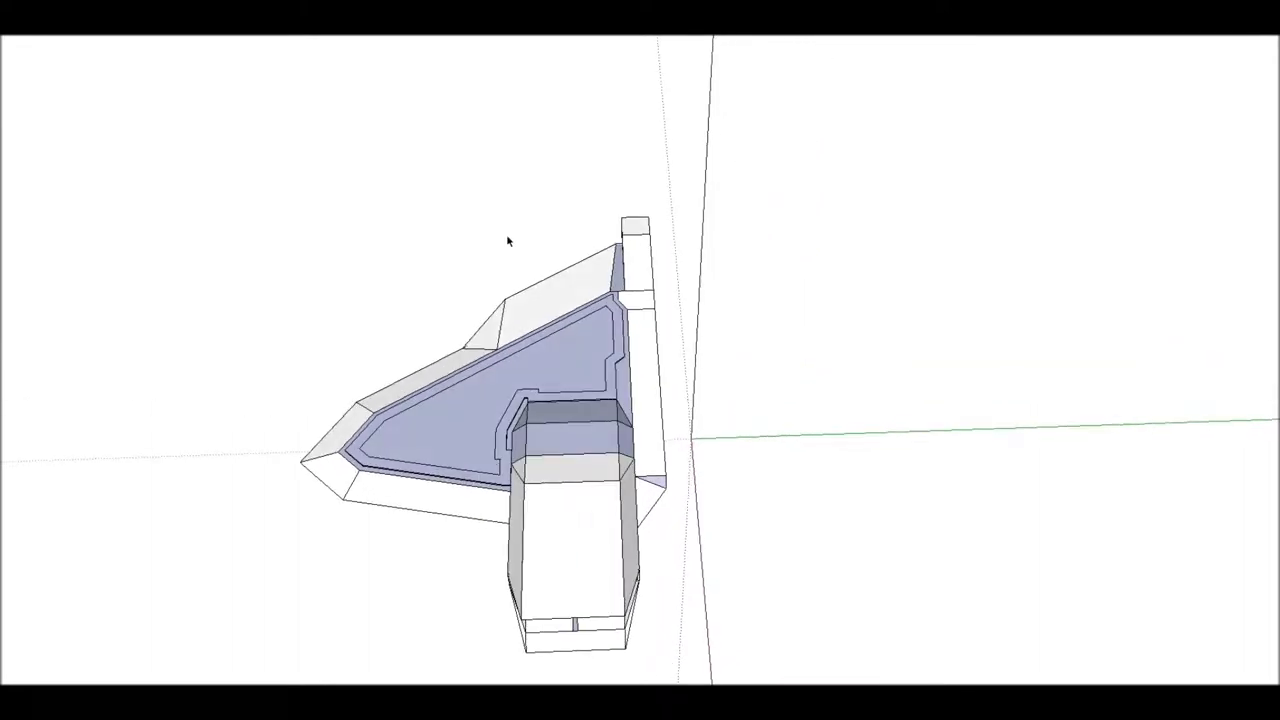
Group the whole ship and place a mirrored copy to its right.
{"action": "triple_click", "coordinate": [531, 518]}
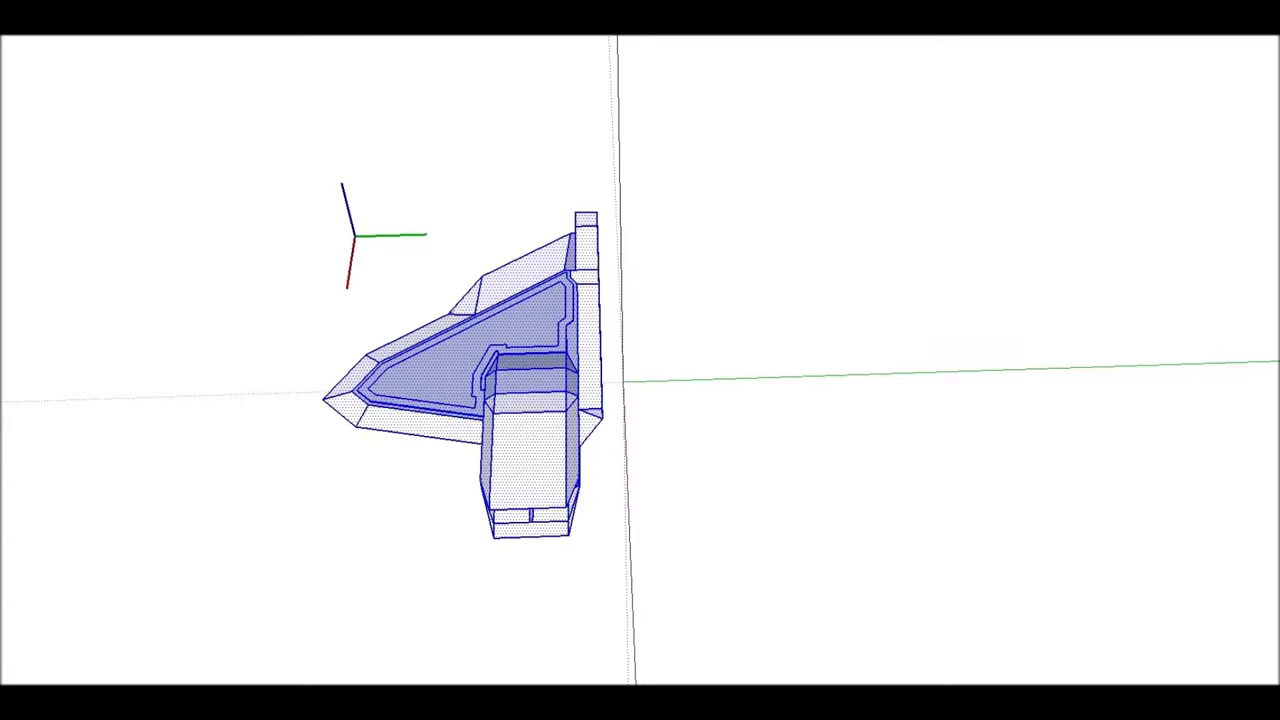
{"action": "key", "text": "ctrl+g"}
{"action": "scroll", "coordinate": [251, 57], "scroll_direction": "down", "scroll_amount": 1}
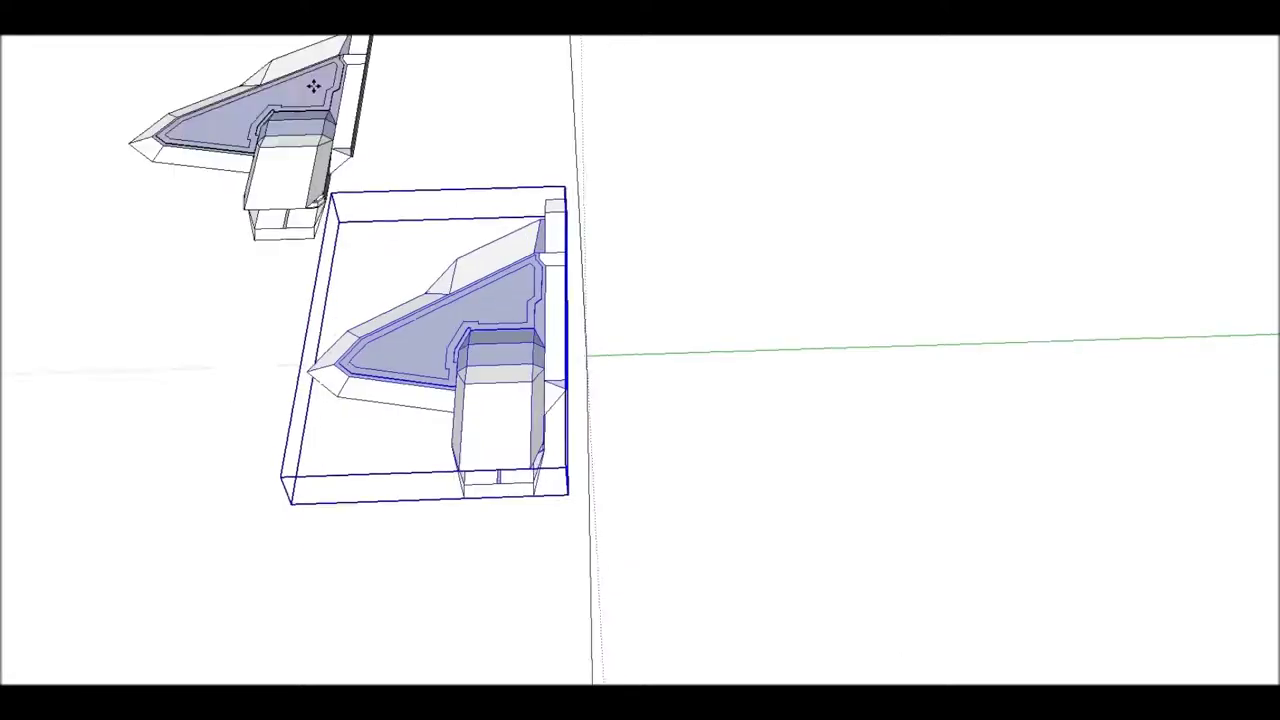
{"action": "left_click", "coordinate": [720, 262]}
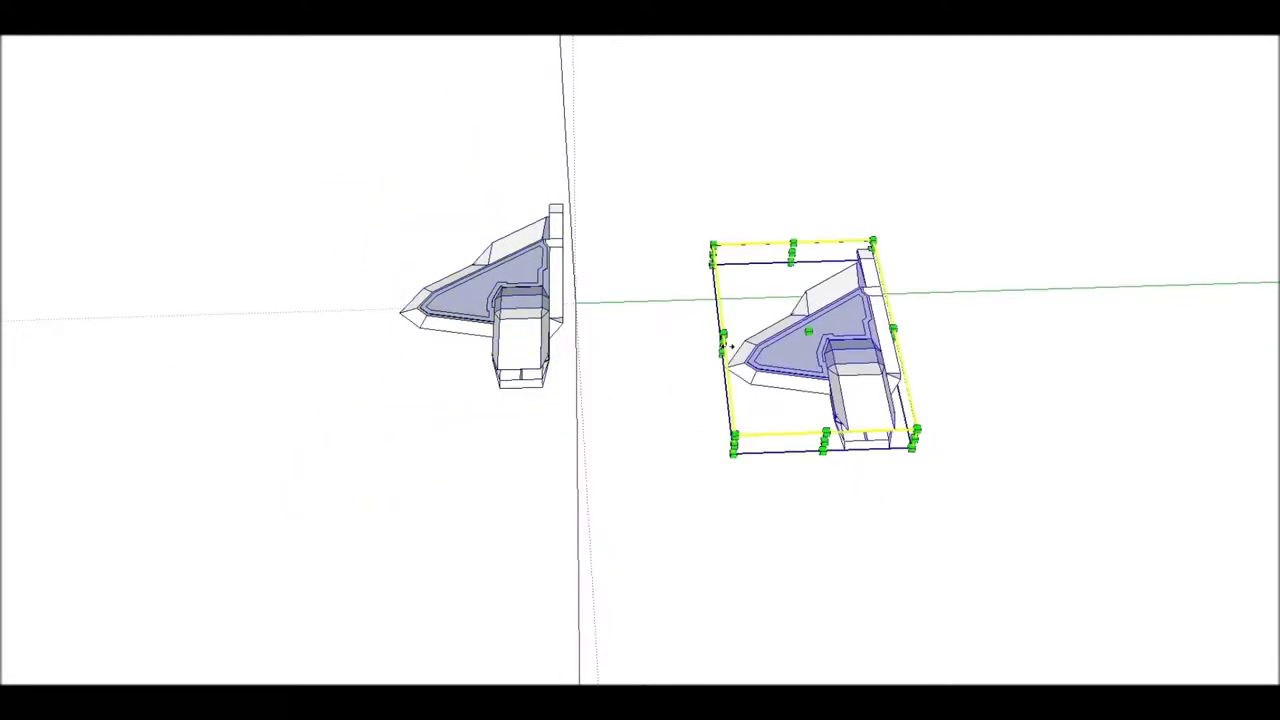
{"action": "scroll", "coordinate": [735, 343], "scroll_direction": "down", "scroll_amount": 2}
{"action": "left_click_drag", "start_coordinate": [774, 337], "coordinate": [948, 325]}
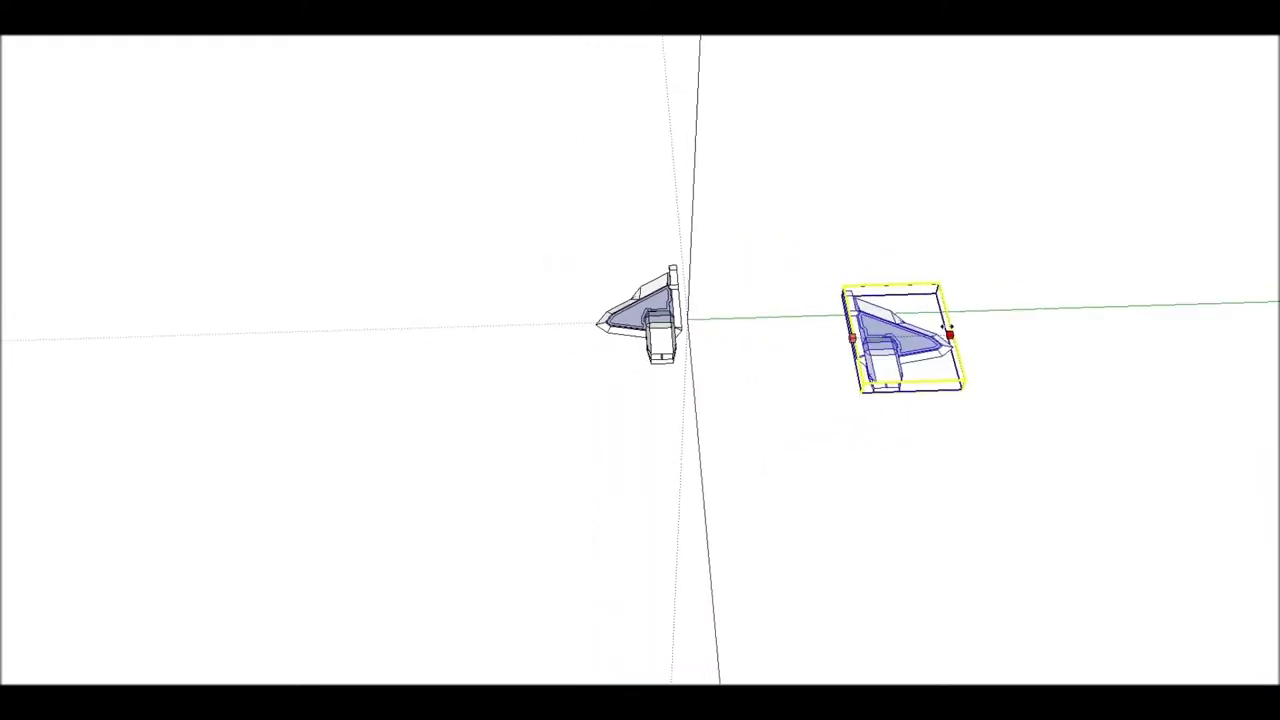
Slide the mirrored copy against the original, then back it off to leave a small gap.
{"action": "middle_click_drag", "start_coordinate": [759, 393], "coordinate": [869, 351]}
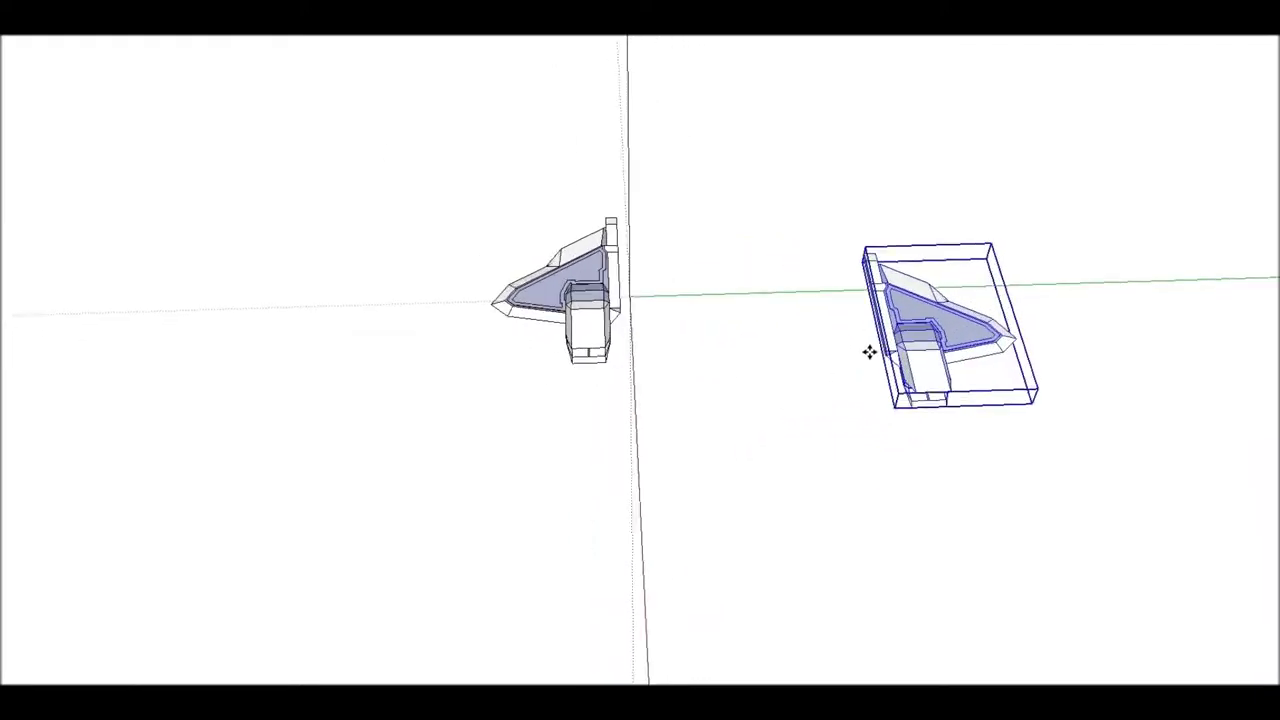
{"action": "scroll", "coordinate": [869, 351], "scroll_direction": "up", "scroll_amount": 5}
{"action": "left_click_drag", "start_coordinate": [794, 347], "coordinate": [526, 669]}
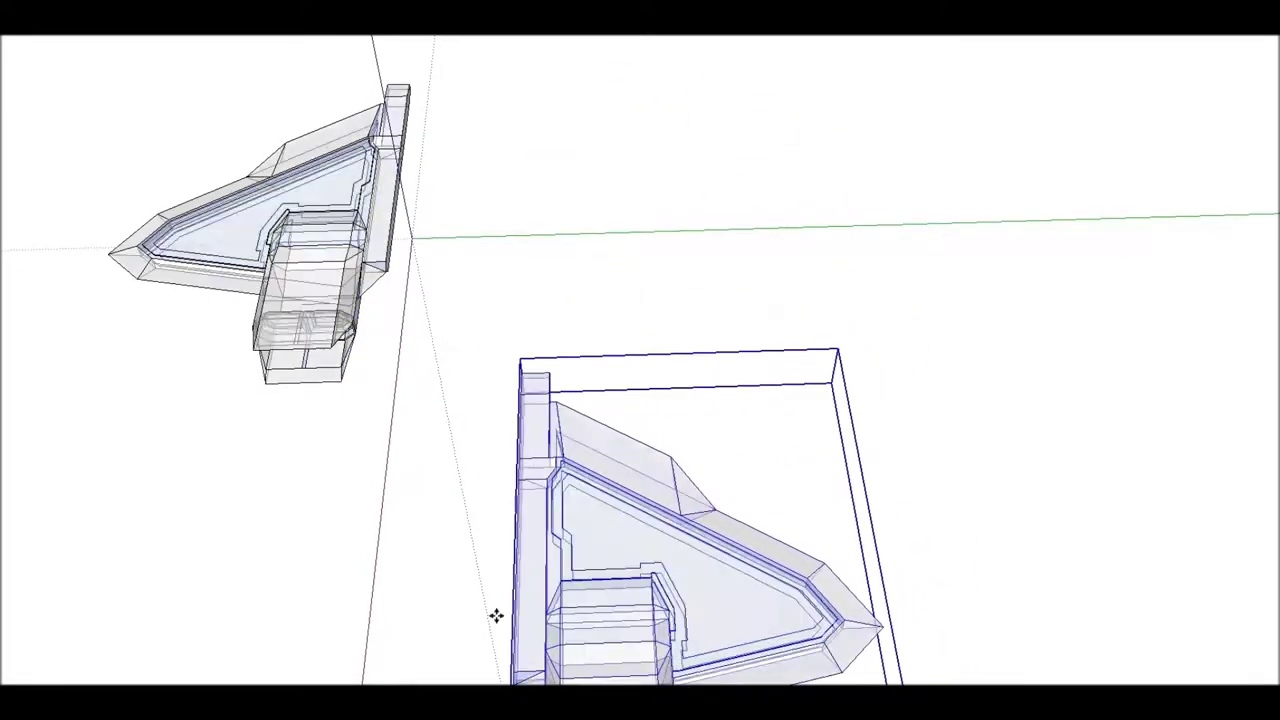
{"action": "mouse_move", "coordinate": [526, 669]}
{"action": "left_mouse_down"}
{"action": "mouse_move", "coordinate": [386, 278]}
{"action": "mouse_move", "coordinate": [459, 273]}
{"action": "left_mouse_up"}
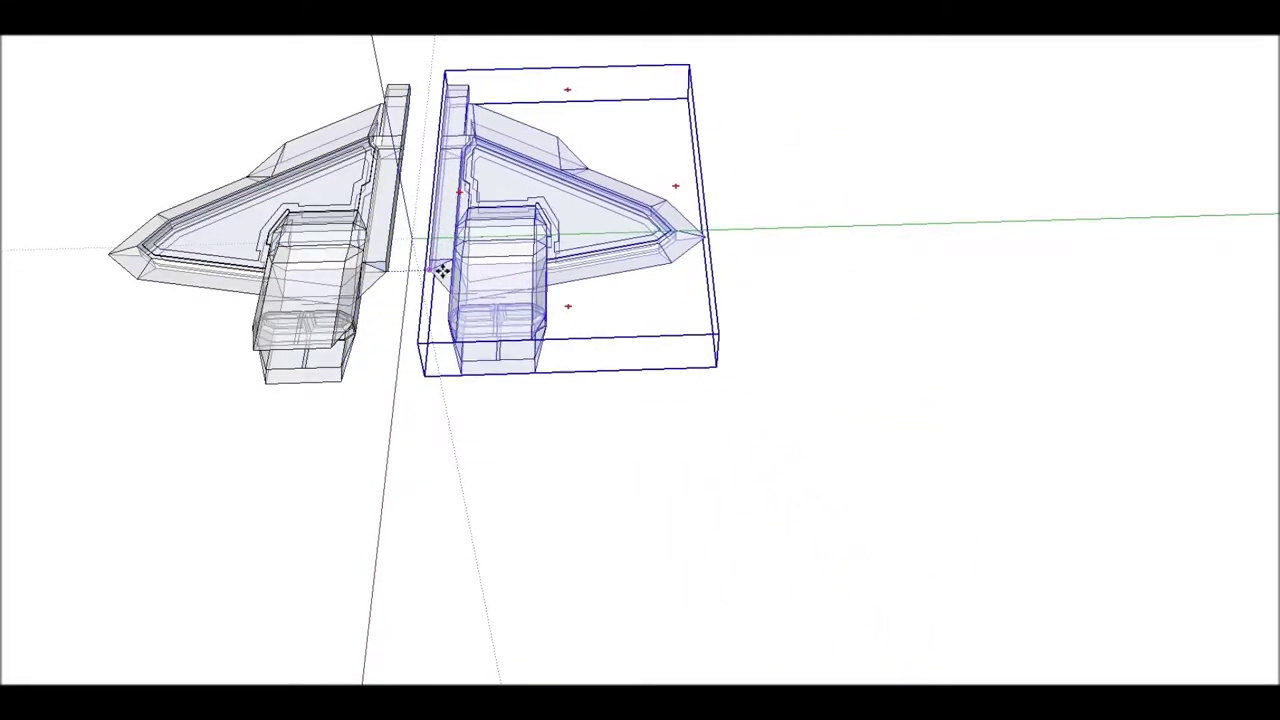
{"action": "left_click", "coordinate": [459, 273]}
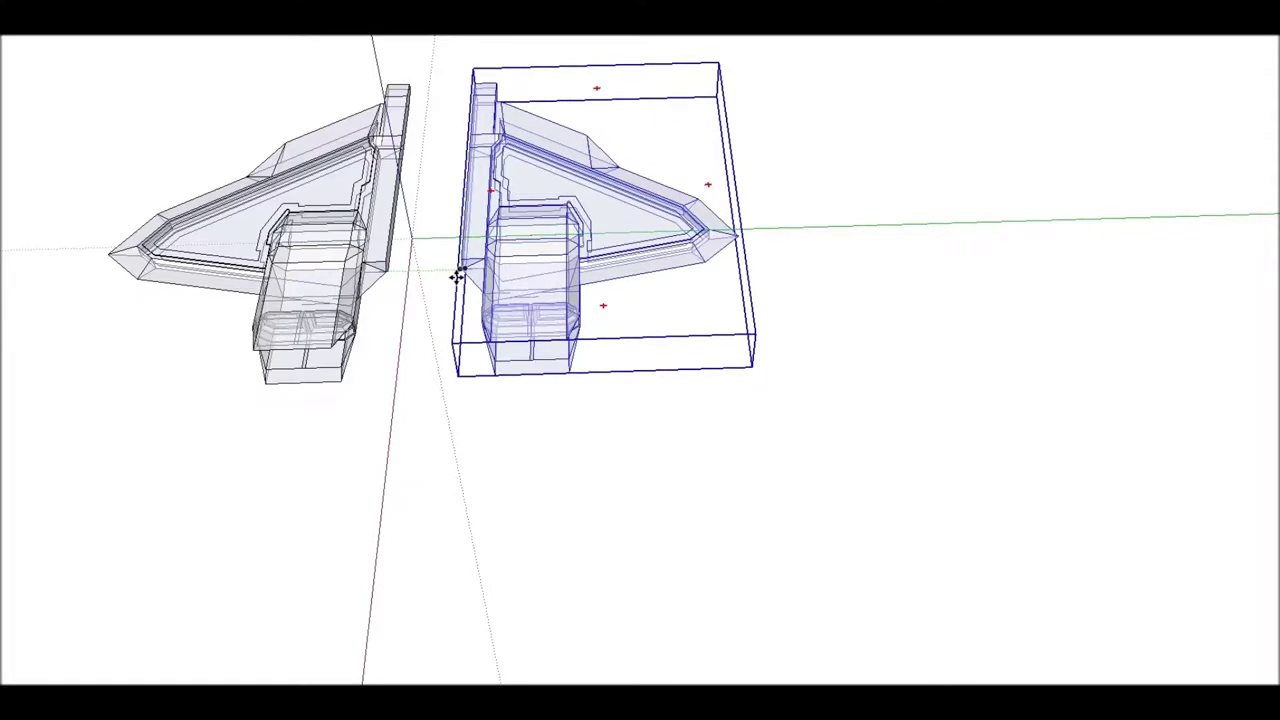
{"action": "mouse_move", "coordinate": [449, 270]}
{"action": "middle_mouse_down"}
{"action": "mouse_move", "coordinate": [557, 480]}
{"action": "mouse_move", "coordinate": [650, 345]}
{"action": "middle_mouse_up"}
{"action": "left_click", "coordinate": [647, 329]}
{"action": "scroll", "coordinate": [600, 324], "scroll_direction": "up", "scroll_amount": 2}
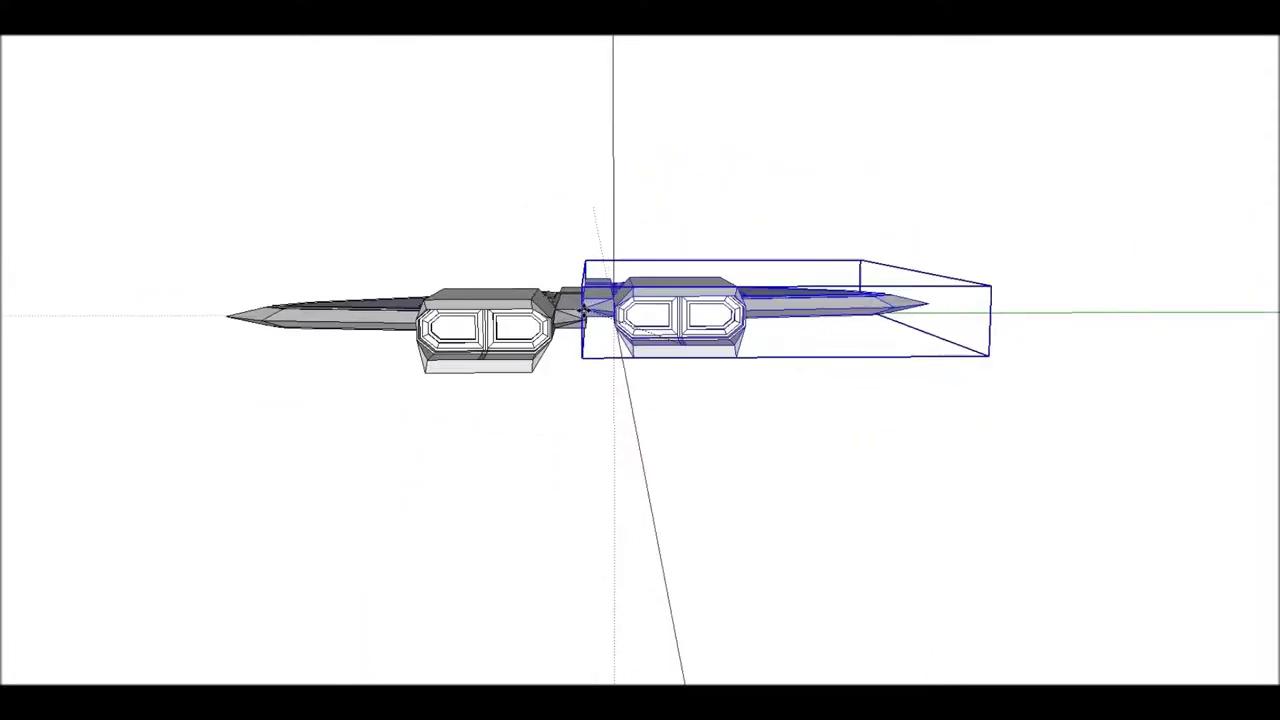
{"action": "scroll", "coordinate": [586, 320], "scroll_direction": "up", "scroll_amount": 2}
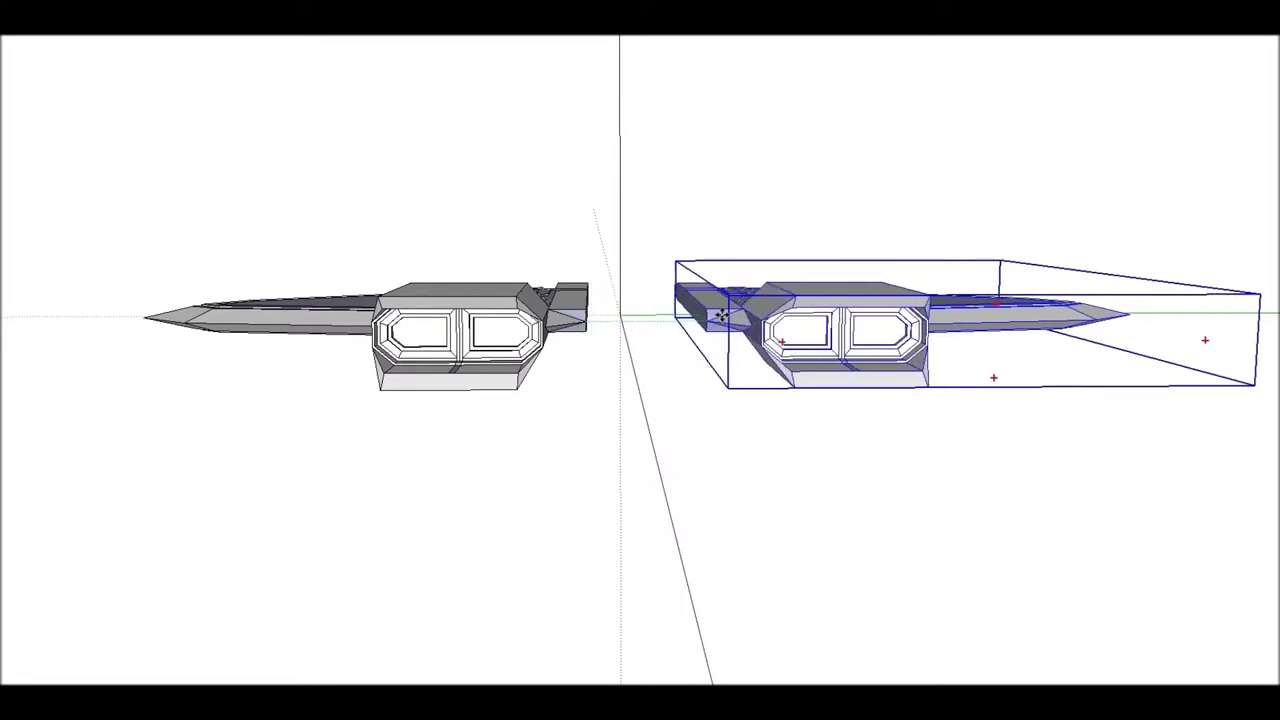
{"action": "left_click", "coordinate": [728, 312]}
{"action": "mouse_move", "coordinate": [406, 250]}
{"action": "middle_mouse_down"}
{"action": "mouse_move", "coordinate": [481, 343]}
{"action": "mouse_move", "coordinate": [360, 426]}
{"action": "middle_mouse_up"}
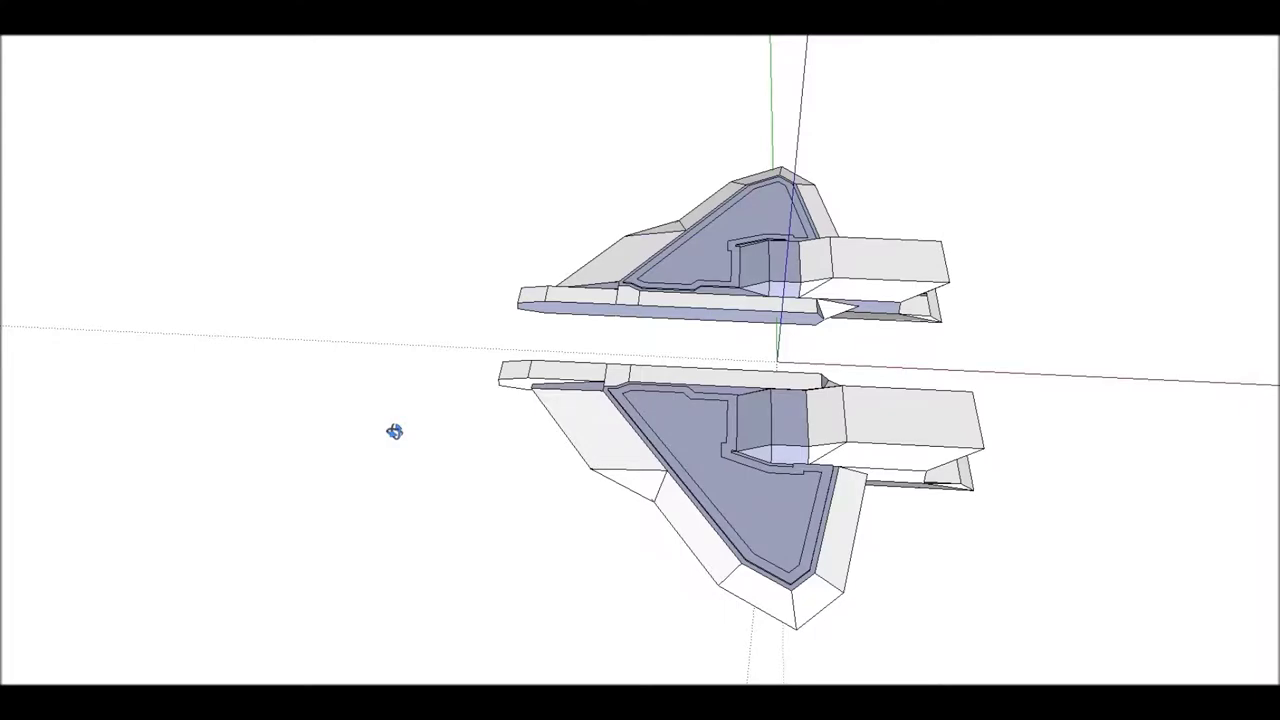
{"action": "key", "text": "F6"}
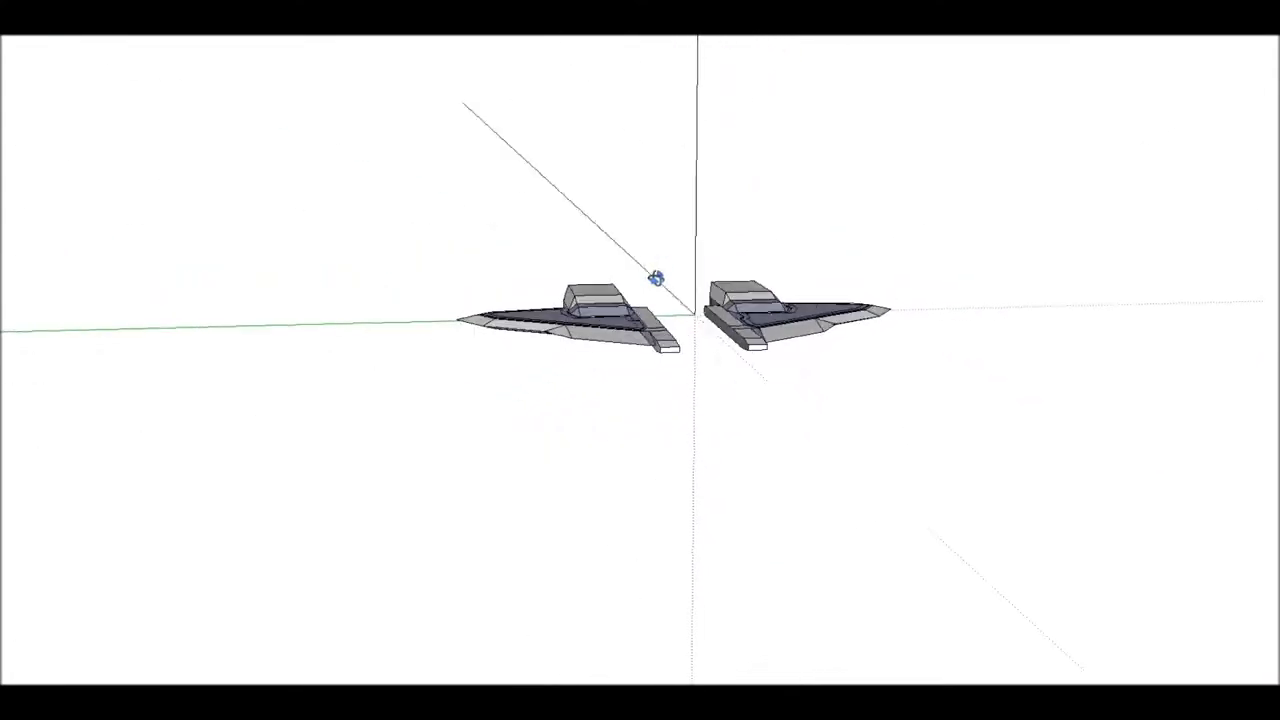
{"action": "mouse_move", "coordinate": [590, 205]}
{"action": "middle_mouse_down"}
{"action": "mouse_move", "coordinate": [354, 203]}
{"action": "mouse_move", "coordinate": [574, 297]}
{"action": "mouse_move", "coordinate": [387, 321]}
{"action": "mouse_move", "coordinate": [706, 320]}
{"action": "mouse_move", "coordinate": [329, 429]}
{"action": "mouse_move", "coordinate": [751, 351]}
{"action": "mouse_move", "coordinate": [774, 403]}
{"action": "mouse_move", "coordinate": [586, 446]}
{"action": "mouse_move", "coordinate": [400, 569]}
{"action": "mouse_move", "coordinate": [737, 591]}
{"action": "mouse_move", "coordinate": [757, 297]}
{"action": "mouse_move", "coordinate": [380, 237]}
{"action": "mouse_move", "coordinate": [757, 257]}
{"action": "mouse_move", "coordinate": [329, 199]}
{"action": "mouse_move", "coordinate": [209, 154]}
{"action": "mouse_move", "coordinate": [300, 165]}
{"action": "middle_mouse_up"}
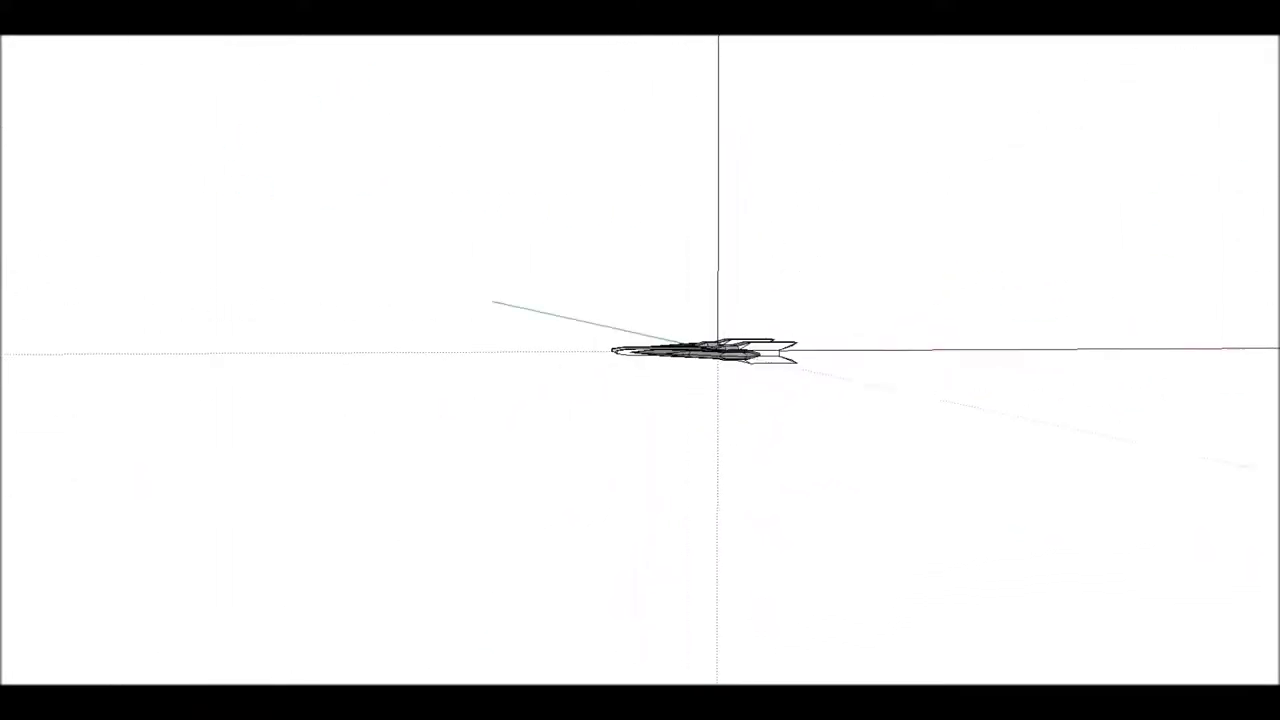
{"action": "mouse_move", "coordinate": [300, 165]}
{"action": "middle_mouse_down"}
{"action": "mouse_move", "coordinate": [389, 271]}
{"action": "mouse_move", "coordinate": [677, 360]}
{"action": "mouse_move", "coordinate": [823, 434]}
{"action": "mouse_move", "coordinate": [361, 390]}
{"action": "mouse_move", "coordinate": [271, 237]}
{"action": "mouse_move", "coordinate": [114, 134]}
{"action": "mouse_move", "coordinate": [329, 154]}
{"action": "mouse_move", "coordinate": [689, 140]}
{"action": "mouse_move", "coordinate": [480, 200]}
{"action": "mouse_move", "coordinate": [177, 249]}
{"action": "mouse_move", "coordinate": [22, 135]}
{"action": "mouse_move", "coordinate": [120, 103]}
{"action": "mouse_move", "coordinate": [311, 143]}
{"action": "mouse_move", "coordinate": [297, 163]}
{"action": "mouse_move", "coordinate": [308, 278]}
{"action": "mouse_move", "coordinate": [474, 354]}
{"action": "mouse_move", "coordinate": [429, 374]}
{"action": "mouse_move", "coordinate": [640, 434]}
{"action": "mouse_move", "coordinate": [595, 420]}
{"action": "mouse_move", "coordinate": [754, 343]}
{"action": "mouse_move", "coordinate": [762, 234]}
{"action": "mouse_move", "coordinate": [692, 358]}
{"action": "middle_mouse_up"}
{"action": "scroll", "coordinate": [760, 336], "scroll_direction": "up", "scroll_amount": 3}
{"action": "middle_click_drag", "start_coordinate": [646, 366], "coordinate": [299, 177]}
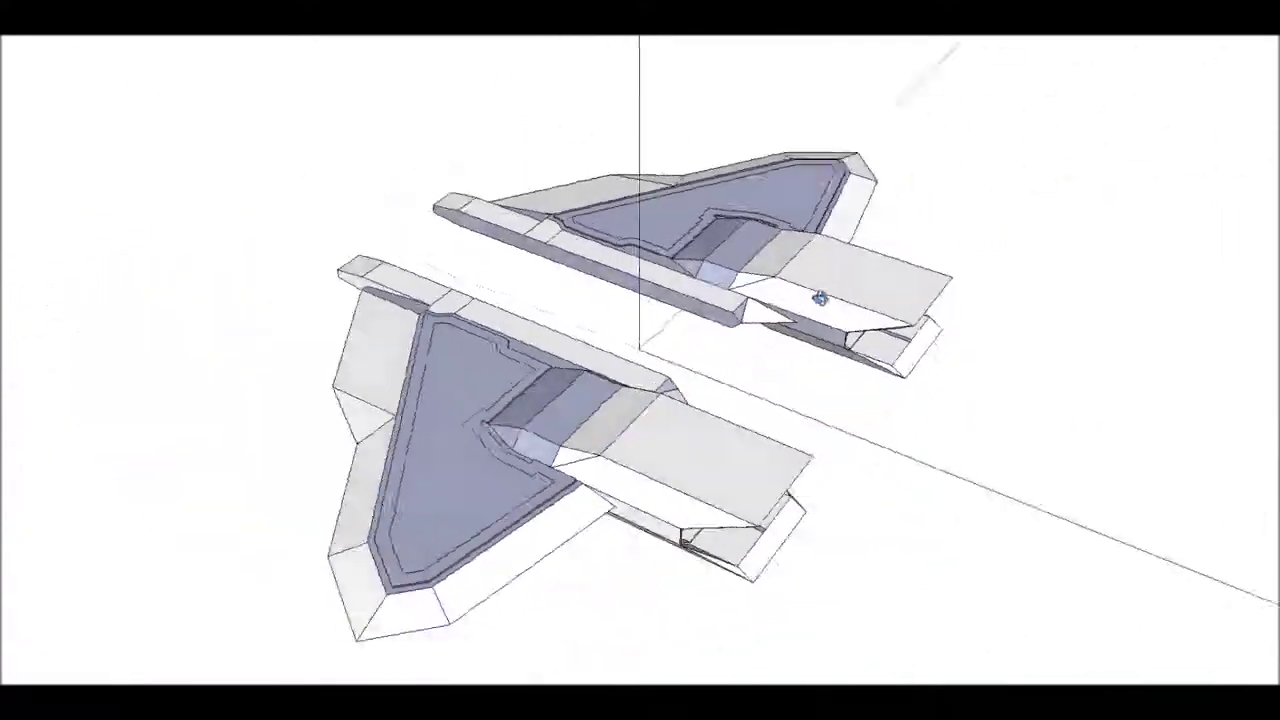
{"action": "mouse_move", "coordinate": [299, 177]}
{"action": "middle_mouse_down"}
{"action": "mouse_move", "coordinate": [398, 289]}
{"action": "mouse_move", "coordinate": [525, 147]}
{"action": "mouse_move", "coordinate": [269, 326]}
{"action": "mouse_move", "coordinate": [609, 320]}
{"action": "mouse_move", "coordinate": [71, 280]}
{"action": "mouse_move", "coordinate": [317, 311]}
{"action": "mouse_move", "coordinate": [574, 251]}
{"action": "mouse_move", "coordinate": [531, 366]}
{"action": "mouse_move", "coordinate": [571, 269]}
{"action": "mouse_move", "coordinate": [959, 370]}
{"action": "mouse_move", "coordinate": [348, 130]}
{"action": "middle_mouse_up"}
Offset an inset window outline on the fuselage side face and tidy its edges.
{"action": "left_click", "coordinate": [348, 130]}
{"action": "left_click", "coordinate": [709, 433]}
{"action": "key", "text": "l"}
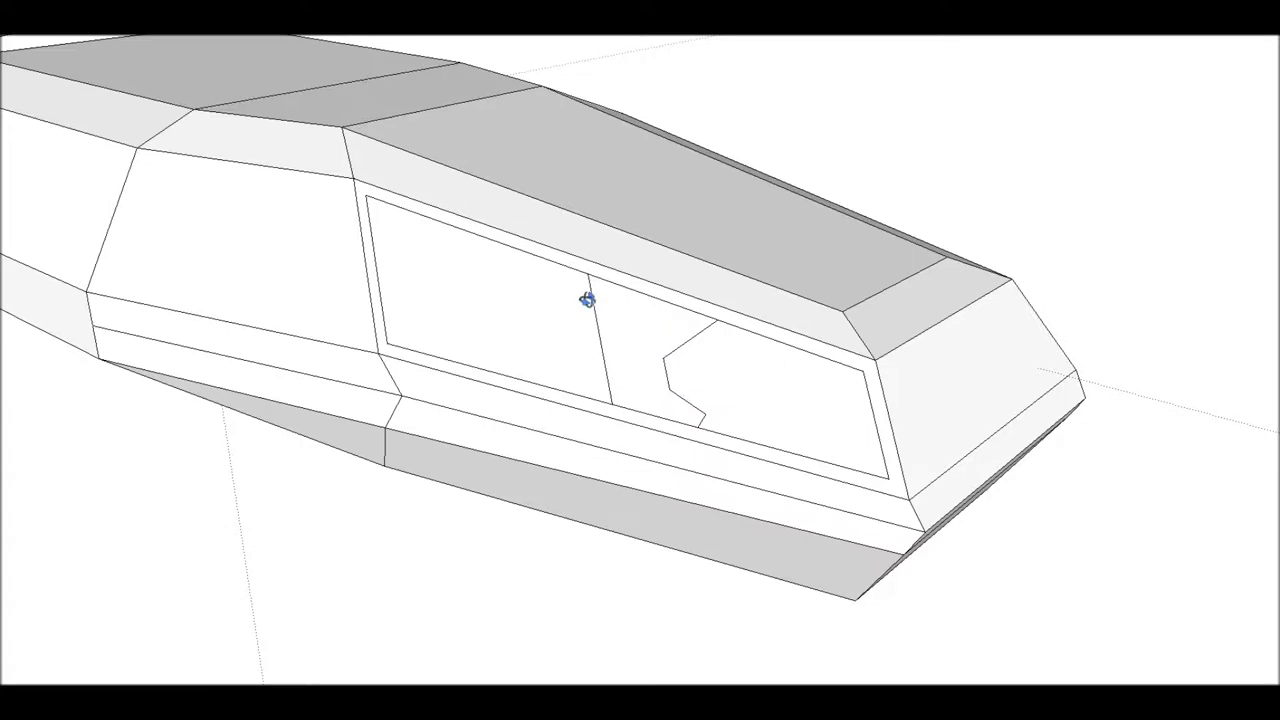
{"action": "middle_click_drag", "start_coordinate": [587, 300], "coordinate": [568, 338]}
{"action": "key", "text": "e"}
{"action": "key", "text": "p"}
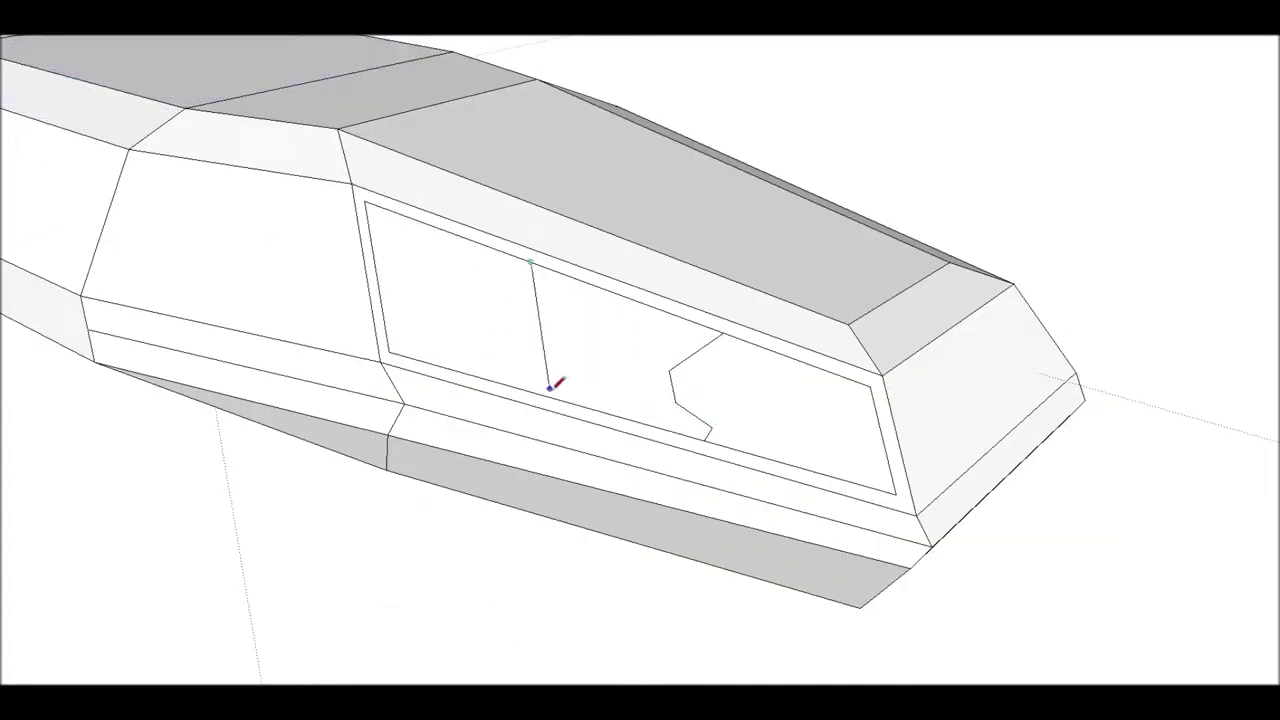
Recess the left and notched window panes into the fuselage.
{"action": "scroll", "coordinate": [636, 420], "scroll_direction": "up", "scroll_amount": 3}
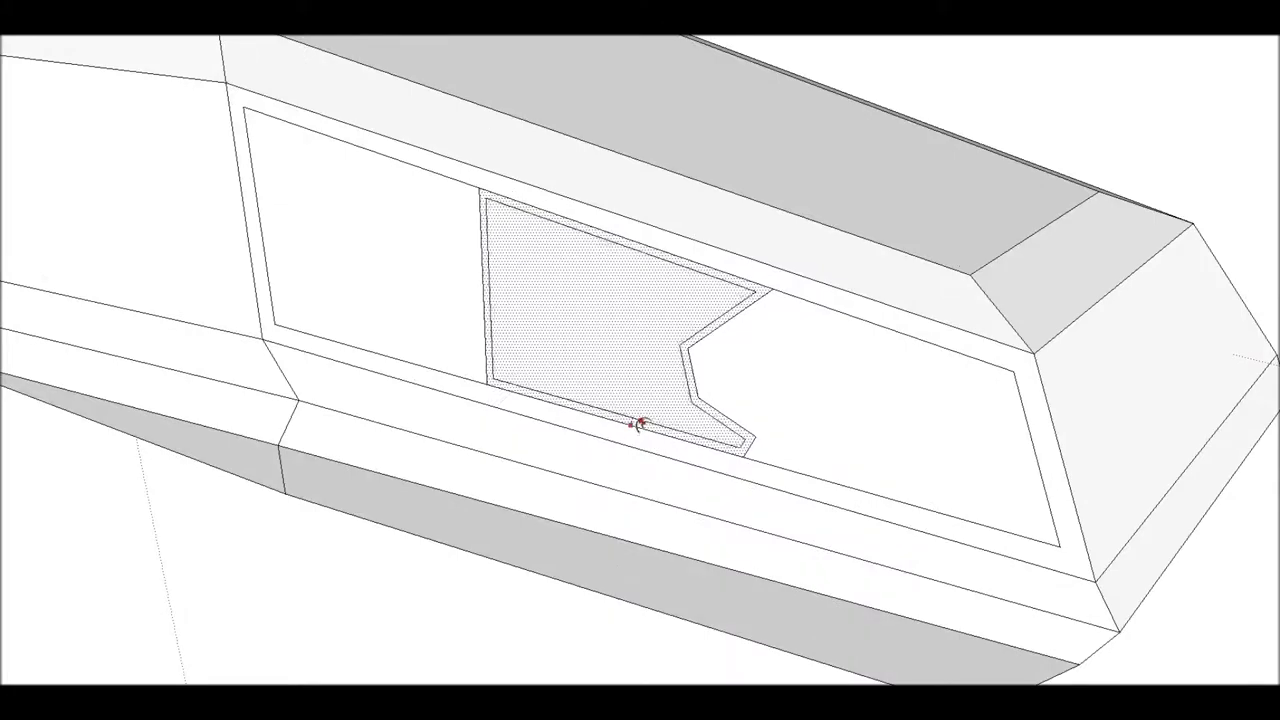
{"action": "double_click", "coordinate": [449, 189]}
{"action": "scroll", "coordinate": [600, 317], "scroll_direction": "down", "scroll_amount": 3}
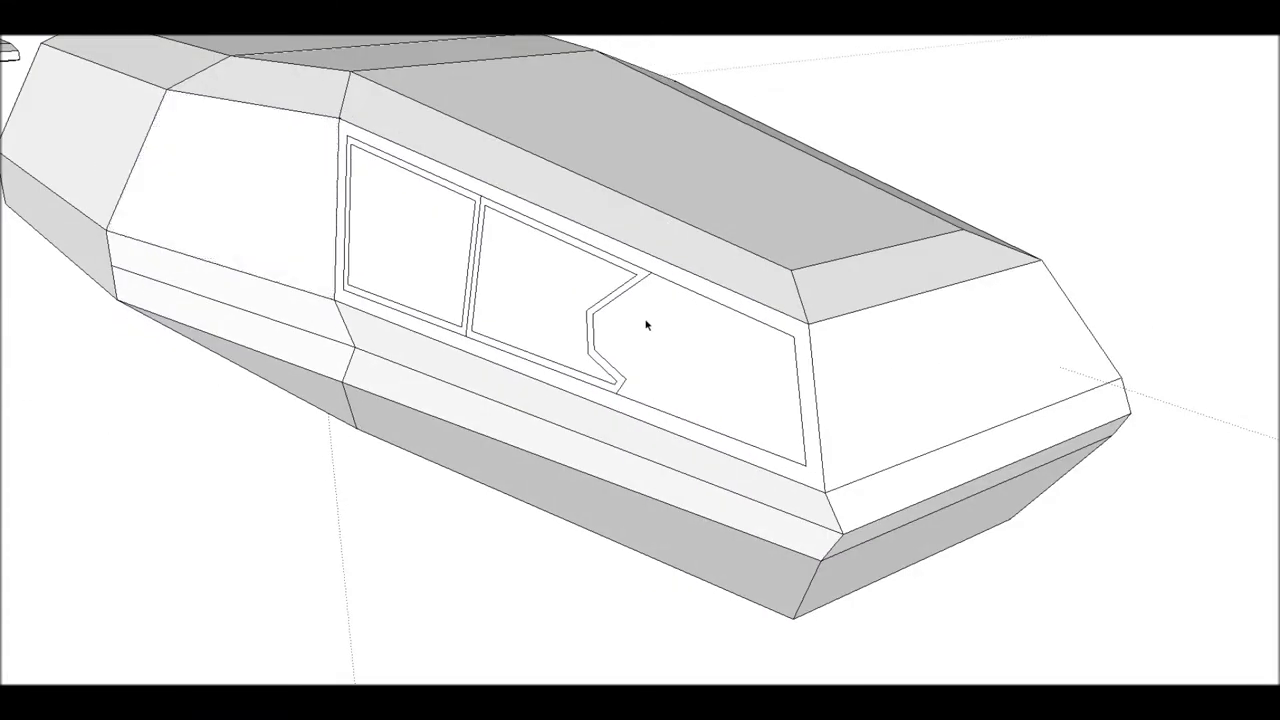
{"action": "scroll", "coordinate": [646, 323], "scroll_direction": "up", "scroll_amount": 3}
{"action": "scroll", "coordinate": [581, 343], "scroll_direction": "down", "scroll_amount": 3}
{"action": "double_click", "coordinate": [612, 270]}
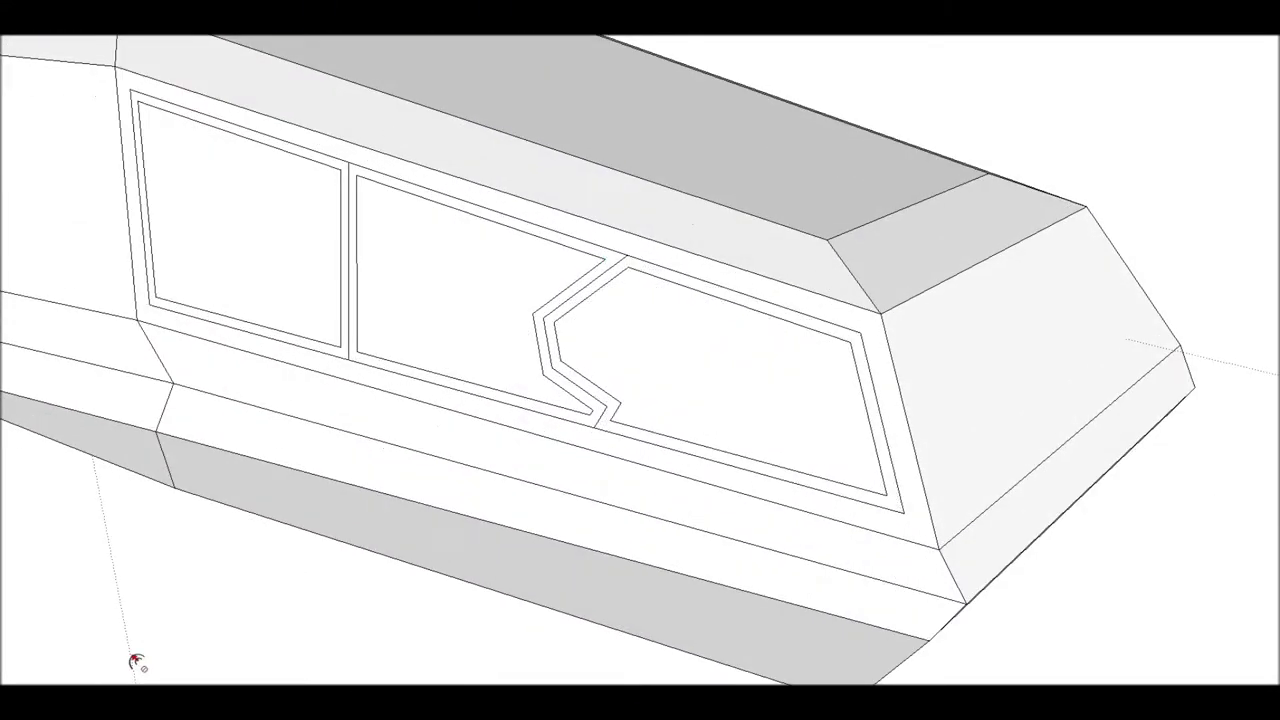
{"action": "scroll", "coordinate": [137, 662], "scroll_direction": "up", "scroll_amount": 4}
Paste the copied window outline onto the fuselage's opposite side.
{"action": "middle_click_drag", "start_coordinate": [140, 662], "coordinate": [176, 244]}
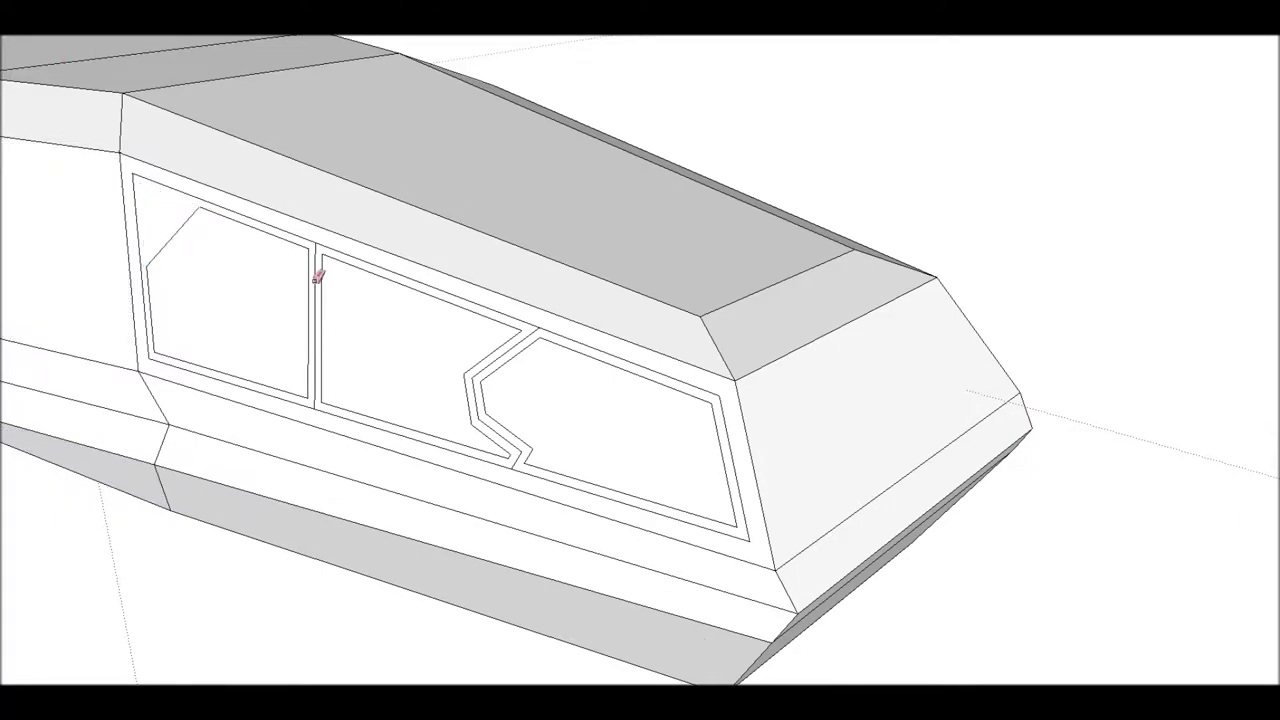
{"action": "scroll", "coordinate": [521, 450], "scroll_direction": "down", "scroll_amount": 2}
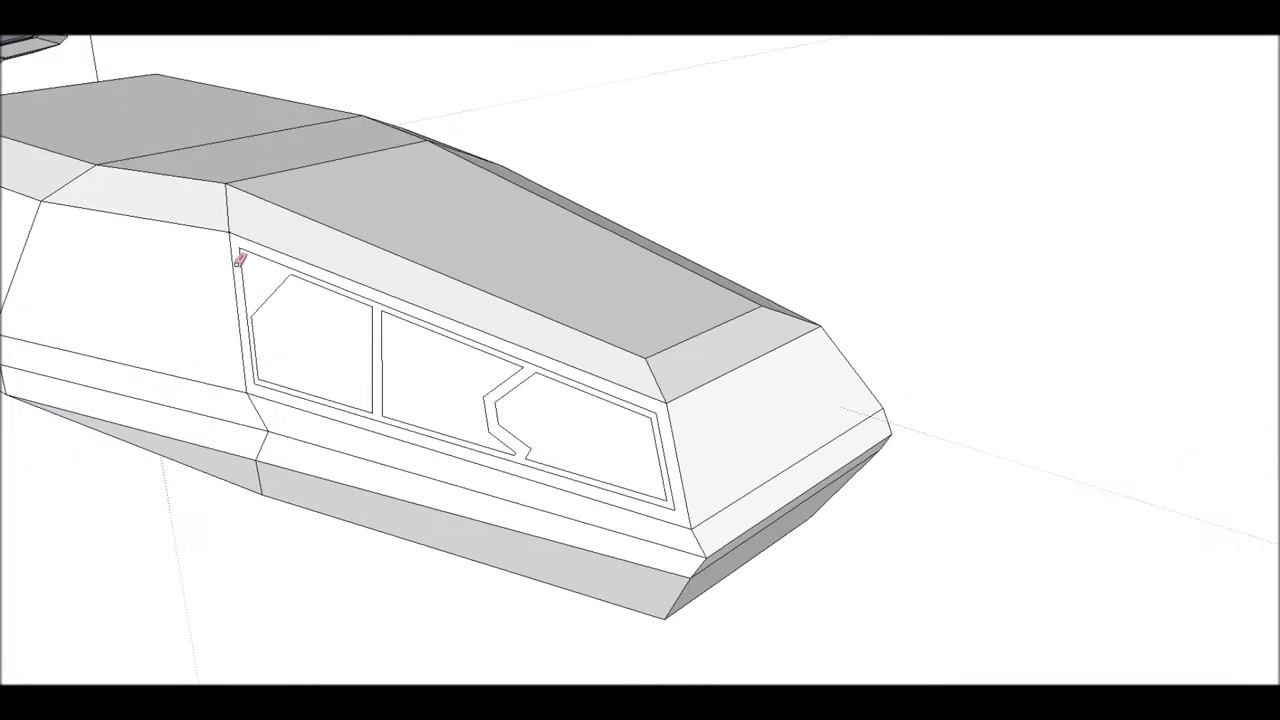
{"action": "scroll", "coordinate": [675, 483], "scroll_direction": "down", "scroll_amount": 2}
{"action": "mouse_move", "coordinate": [500, 263]}
{"action": "middle_mouse_down"}
{"action": "mouse_move", "coordinate": [311, 343]}
{"action": "mouse_move", "coordinate": [543, 300]}
{"action": "middle_mouse_up"}
{"action": "key", "text": "ctrl+v"}
{"action": "left_click", "coordinate": [1050, 551]}
{"action": "scroll", "coordinate": [1050, 551], "scroll_direction": "down", "scroll_amount": 2}
{"action": "mouse_move", "coordinate": [457, 151]}
{"action": "middle_mouse_down"}
{"action": "mouse_move", "coordinate": [306, 143]}
{"action": "mouse_move", "coordinate": [506, 262]}
{"action": "middle_mouse_up"}
{"action": "scroll", "coordinate": [522, 122], "scroll_direction": "up", "scroll_amount": 2}
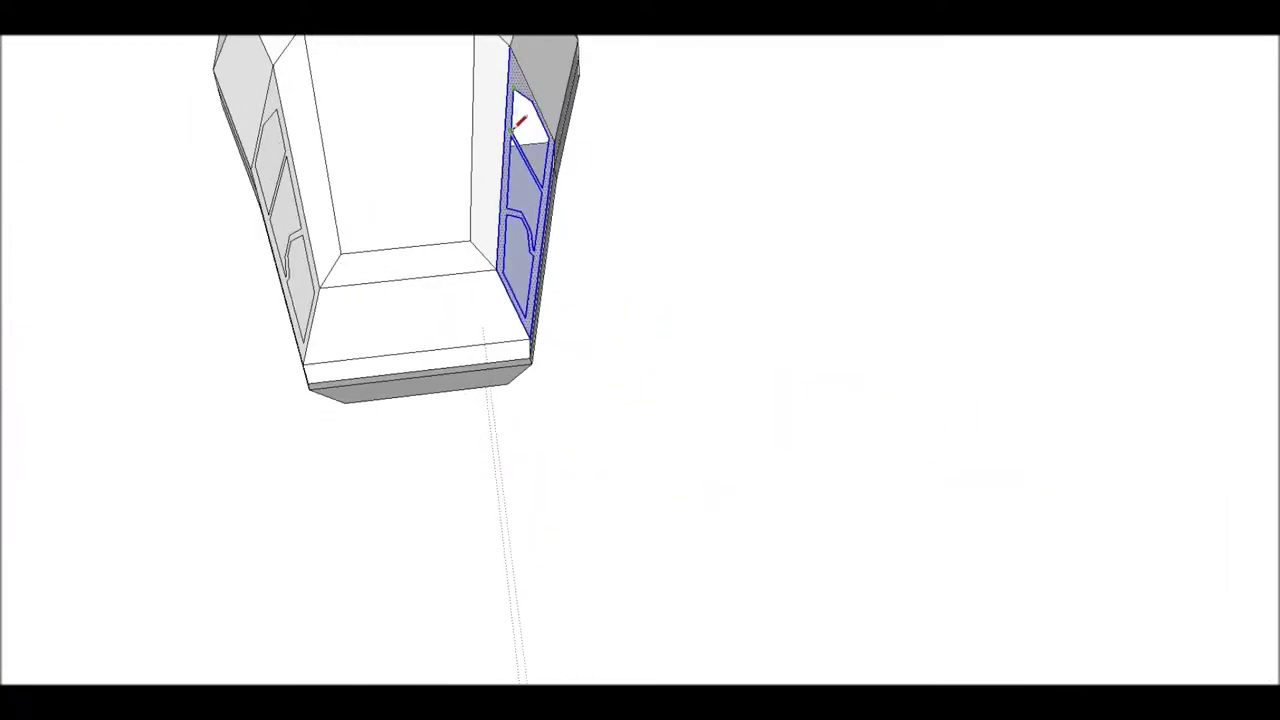
Orbit around the fuselage to inspect its inset top panels from front, side and above.
{"action": "scroll", "coordinate": [517, 205], "scroll_direction": "up", "scroll_amount": 1}
{"action": "scroll", "coordinate": [517, 230], "scroll_direction": "up", "scroll_amount": 2}
{"action": "mouse_move", "coordinate": [517, 230]}
{"action": "middle_mouse_down"}
{"action": "mouse_move", "coordinate": [437, 100]}
{"action": "mouse_move", "coordinate": [517, 213]}
{"action": "mouse_move", "coordinate": [666, 274]}
{"action": "mouse_move", "coordinate": [449, 209]}
{"action": "middle_mouse_up"}
{"action": "scroll", "coordinate": [450, 385], "scroll_direction": "up", "scroll_amount": 2}
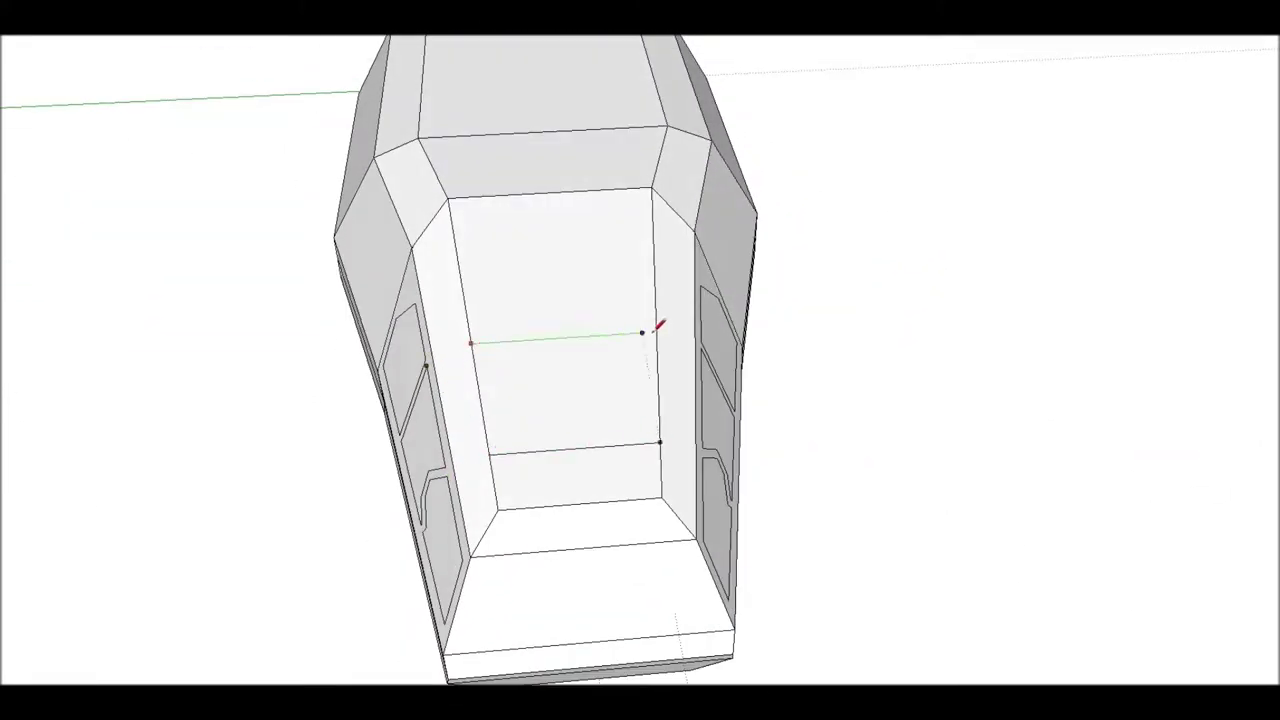
{"action": "mouse_move", "coordinate": [440, 362]}
{"action": "middle_mouse_down"}
{"action": "mouse_move", "coordinate": [771, 306]}
{"action": "mouse_move", "coordinate": [576, 457]}
{"action": "middle_mouse_up"}
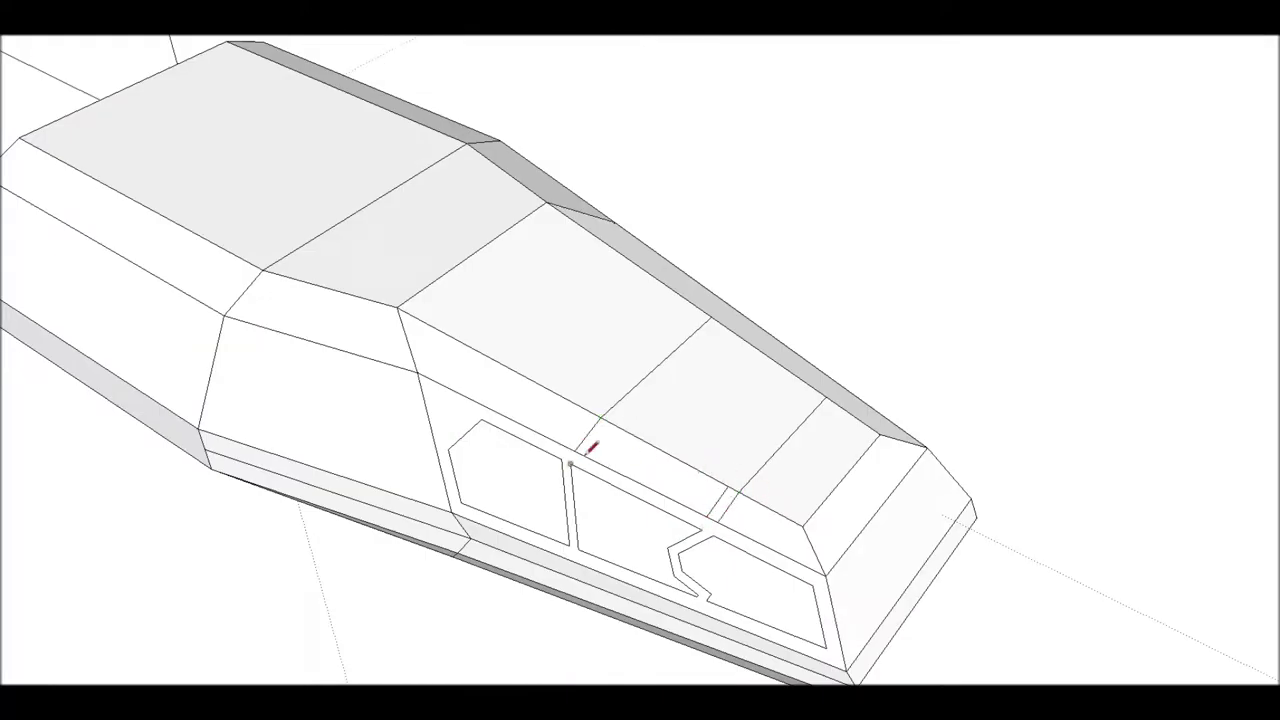
{"action": "mouse_move", "coordinate": [737, 310]}
{"action": "middle_mouse_down"}
{"action": "mouse_move", "coordinate": [491, 426]}
{"action": "mouse_move", "coordinate": [690, 410]}
{"action": "middle_mouse_up"}
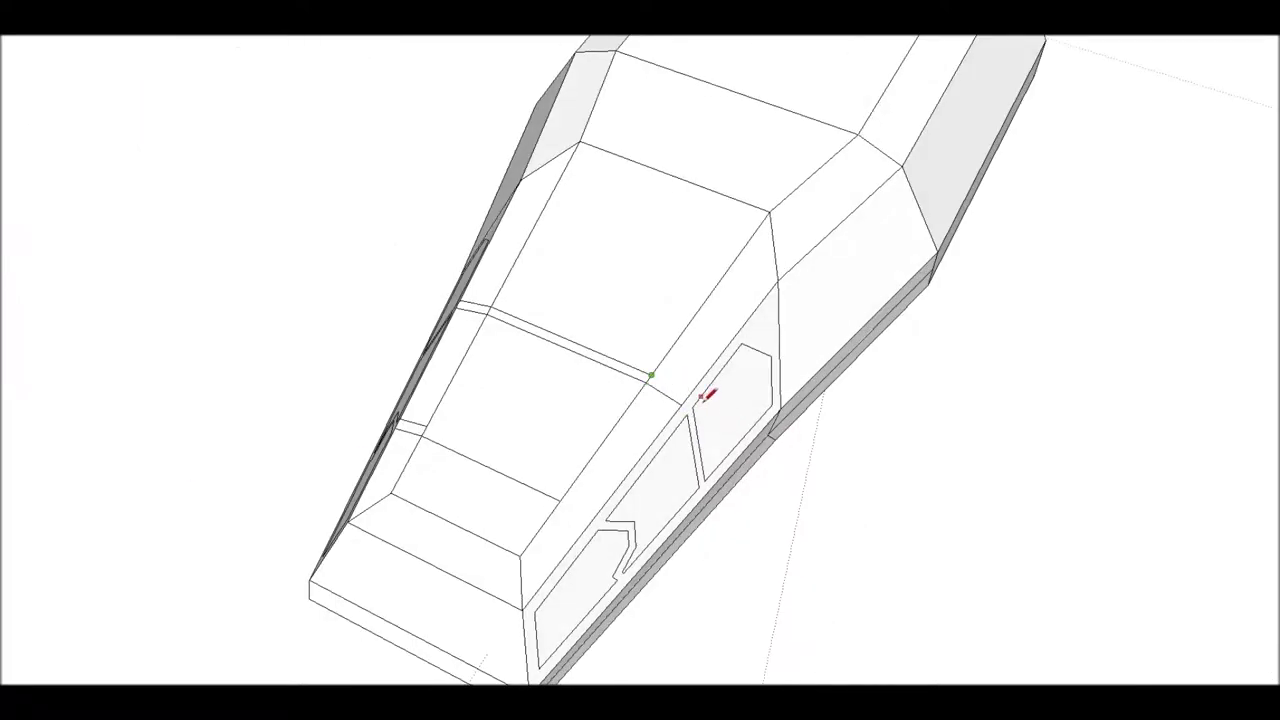
{"action": "scroll", "coordinate": [703, 397], "scroll_direction": "up", "scroll_amount": 2}
{"action": "mouse_move", "coordinate": [513, 249]}
{"action": "middle_mouse_down"}
{"action": "mouse_move", "coordinate": [283, 49]}
{"action": "mouse_move", "coordinate": [440, 432]}
{"action": "middle_mouse_up"}
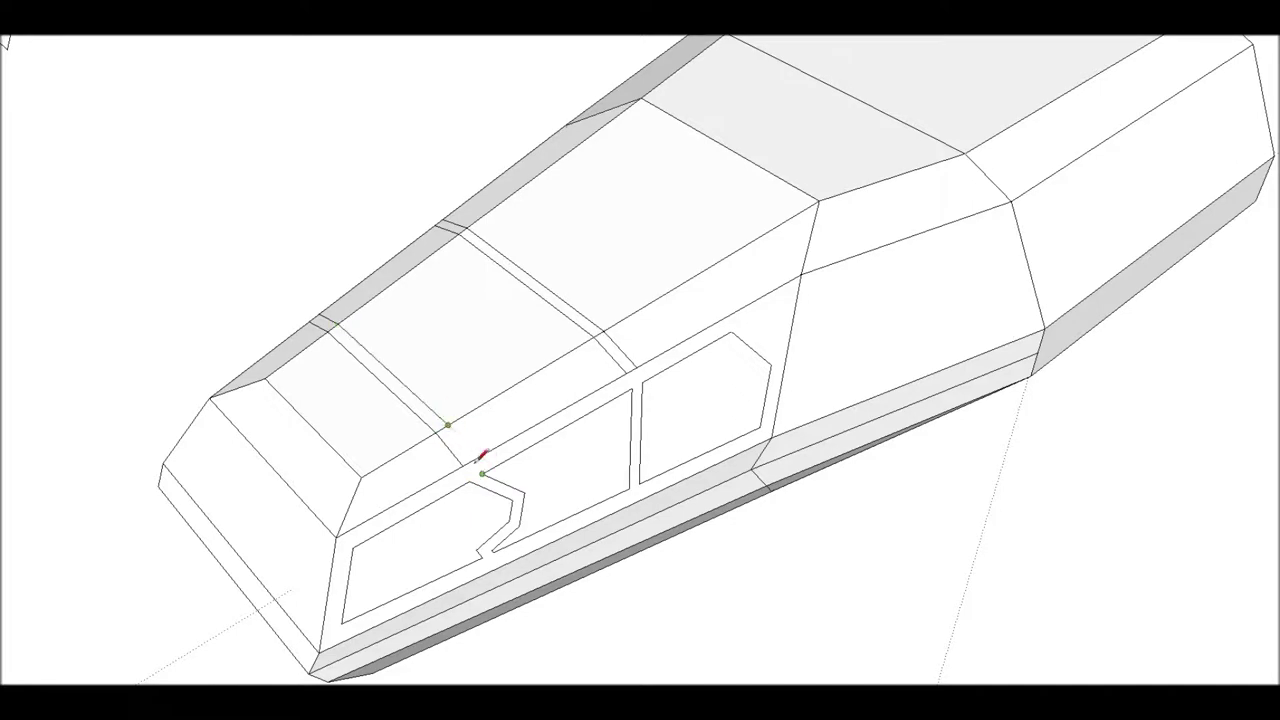
{"action": "mouse_move", "coordinate": [476, 452]}
{"action": "middle_mouse_down"}
{"action": "mouse_move", "coordinate": [886, 383]}
{"action": "mouse_move", "coordinate": [443, 343]}
{"action": "middle_mouse_up"}
Paste a copy of the top panel set and set it down beside the hull.
{"action": "scroll", "coordinate": [480, 500], "scroll_direction": "up", "scroll_amount": 2}
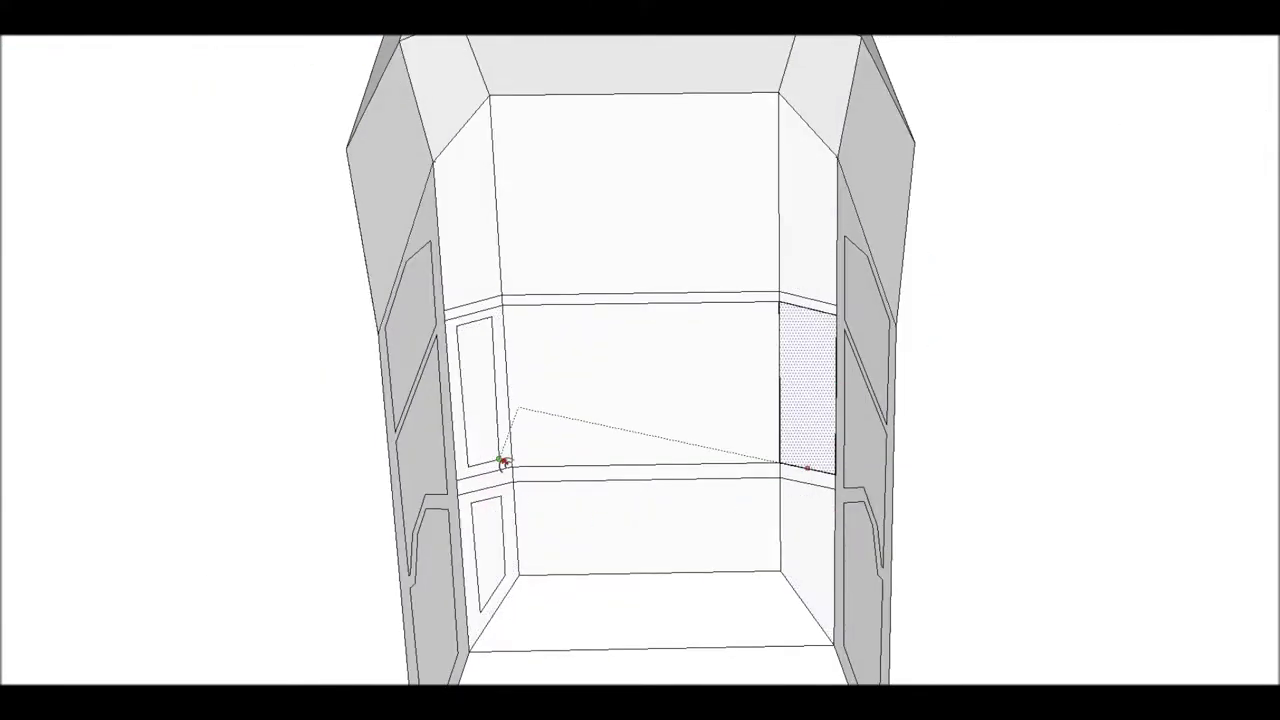
{"action": "middle_click_drag", "start_coordinate": [461, 292], "coordinate": [486, 334]}
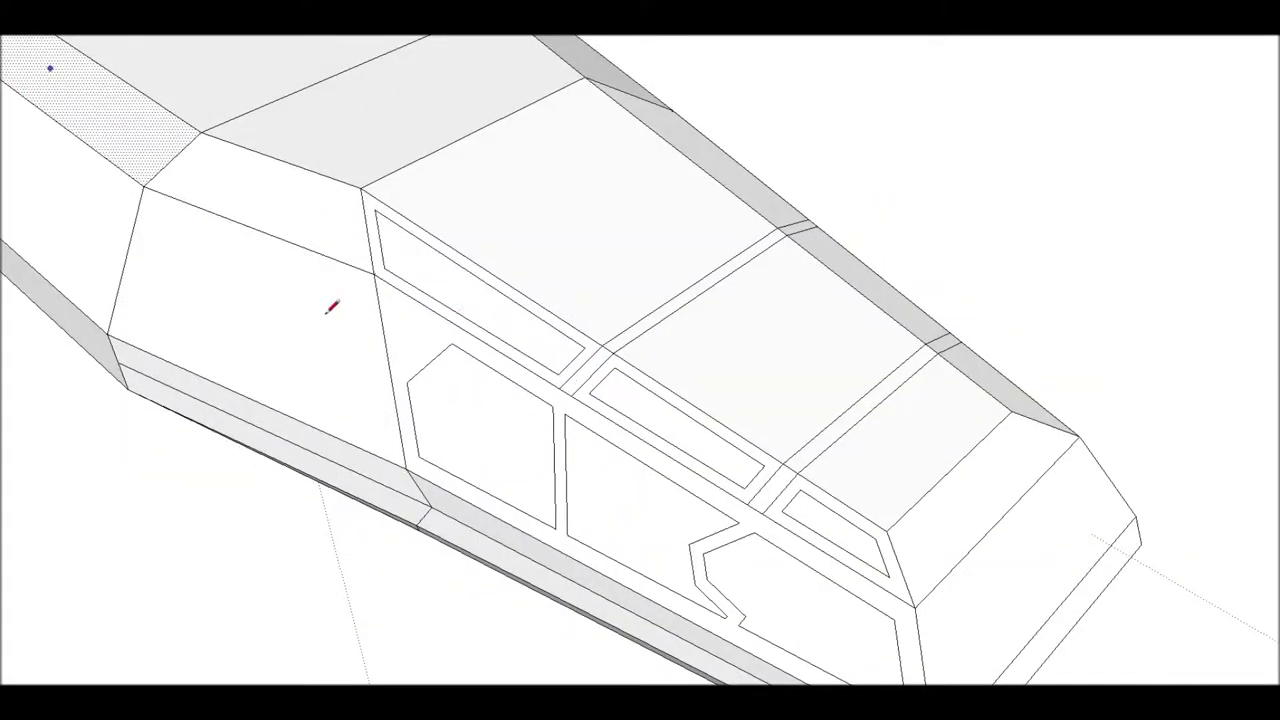
{"action": "mouse_move", "coordinate": [560, 300]}
{"action": "middle_mouse_down"}
{"action": "mouse_move", "coordinate": [654, 360]}
{"action": "mouse_move", "coordinate": [683, 451]}
{"action": "middle_mouse_up"}
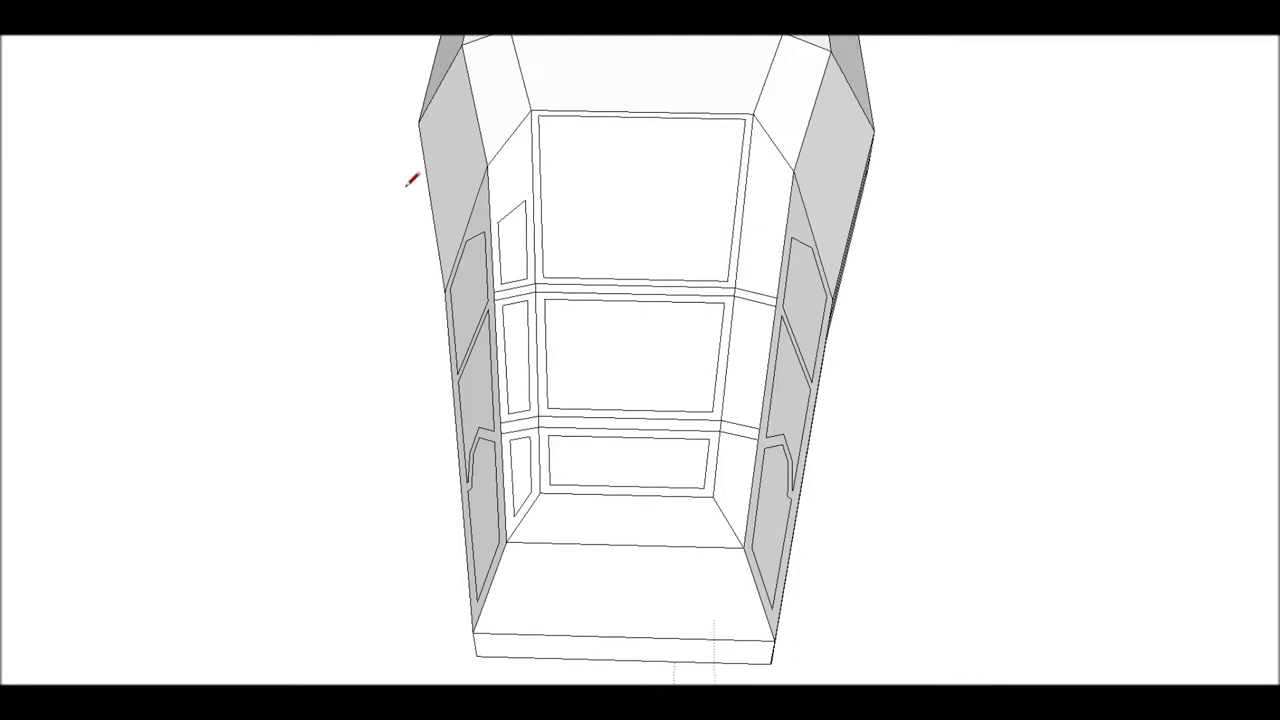
{"action": "scroll", "coordinate": [560, 192], "scroll_direction": "up", "scroll_amount": 2}
{"action": "scroll", "coordinate": [818, 146], "scroll_direction": "down", "scroll_amount": 3}
{"action": "mouse_move", "coordinate": [818, 146]}
{"action": "middle_mouse_down"}
{"action": "mouse_move", "coordinate": [743, 243]}
{"action": "mouse_move", "coordinate": [1114, 386]}
{"action": "mouse_move", "coordinate": [503, 326]}
{"action": "mouse_move", "coordinate": [456, 265]}
{"action": "mouse_move", "coordinate": [377, 294]}
{"action": "middle_mouse_up"}
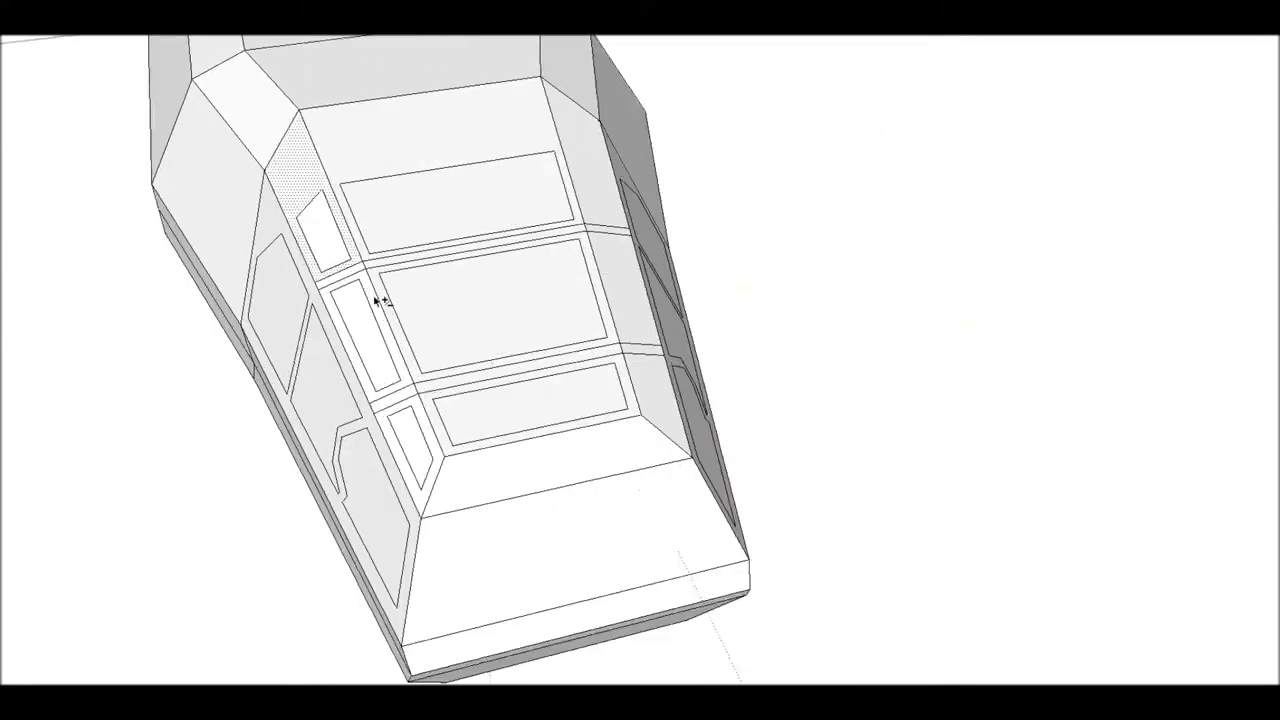
{"action": "scroll", "coordinate": [186, 69], "scroll_direction": "down", "scroll_amount": 2}
{"action": "key", "text": "ctrl+v"}
{"action": "left_click", "coordinate": [780, 325]}
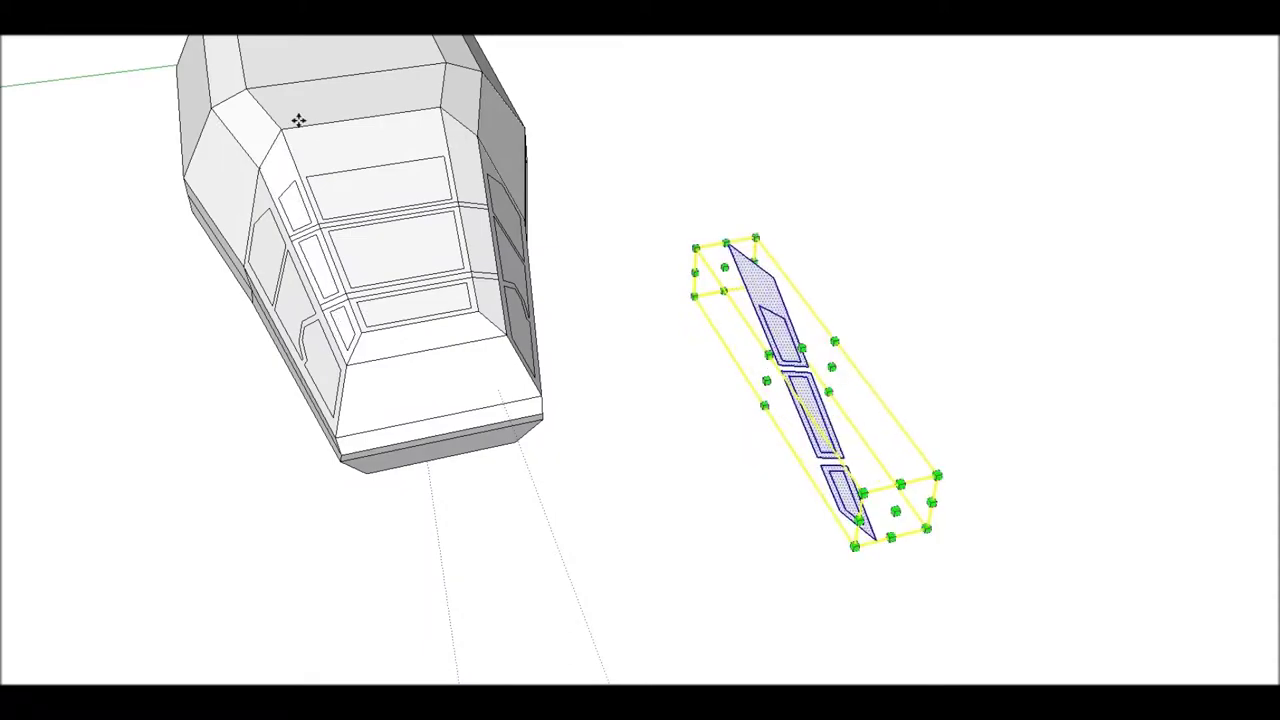
Move the pasted panels onto the side of the hull.
{"action": "left_click_drag", "start_coordinate": [871, 535], "coordinate": [488, 335]}
{"action": "mouse_move", "coordinate": [177, 314]}
{"action": "middle_mouse_down"}
{"action": "mouse_move", "coordinate": [606, 309]}
{"action": "mouse_move", "coordinate": [669, 374]}
{"action": "mouse_move", "coordinate": [71, 236]}
{"action": "mouse_move", "coordinate": [757, 420]}
{"action": "mouse_move", "coordinate": [160, 220]}
{"action": "mouse_move", "coordinate": [457, 443]}
{"action": "mouse_move", "coordinate": [619, 335]}
{"action": "middle_mouse_up"}
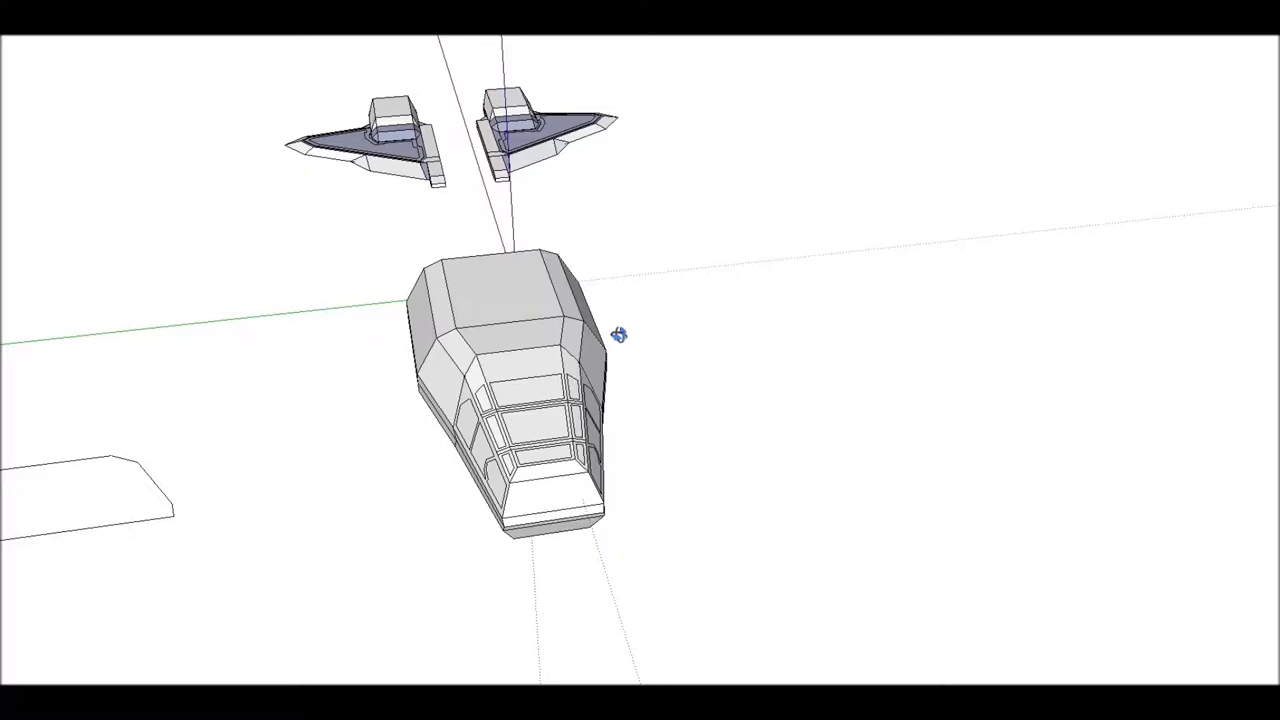
{"action": "mouse_move", "coordinate": [619, 335]}
{"action": "middle_mouse_down"}
{"action": "mouse_move", "coordinate": [743, 414]}
{"action": "mouse_move", "coordinate": [590, 245]}
{"action": "middle_mouse_up"}
{"action": "middle_click_drag", "start_coordinate": [511, 311], "coordinate": [412, 330]}
{"action": "mouse_move", "coordinate": [460, 370]}
{"action": "middle_mouse_down"}
{"action": "mouse_move", "coordinate": [257, 131]}
{"action": "mouse_move", "coordinate": [650, 165]}
{"action": "mouse_move", "coordinate": [663, 366]}
{"action": "mouse_move", "coordinate": [711, 428]}
{"action": "middle_mouse_up"}
{"action": "left_click_drag", "start_coordinate": [711, 428], "coordinate": [600, 470]}
Resize the hull with the Scale tool.
{"action": "scroll", "coordinate": [505, 342], "scroll_direction": "up", "scroll_amount": 3}
{"action": "scroll", "coordinate": [505, 342], "scroll_direction": "down", "scroll_amount": 3}
{"action": "middle_click_drag", "start_coordinate": [560, 360], "coordinate": [600, 450]}
{"action": "key", "text": "s"}
{"action": "left_click_drag", "start_coordinate": [651, 394], "coordinate": [663, 306]}
{"action": "mouse_move", "coordinate": [663, 306]}
{"action": "middle_mouse_down"}
{"action": "mouse_move", "coordinate": [1090, 367]}
{"action": "mouse_move", "coordinate": [243, 54]}
{"action": "mouse_move", "coordinate": [583, 449]}
{"action": "mouse_move", "coordinate": [658, 382]}
{"action": "middle_mouse_up"}
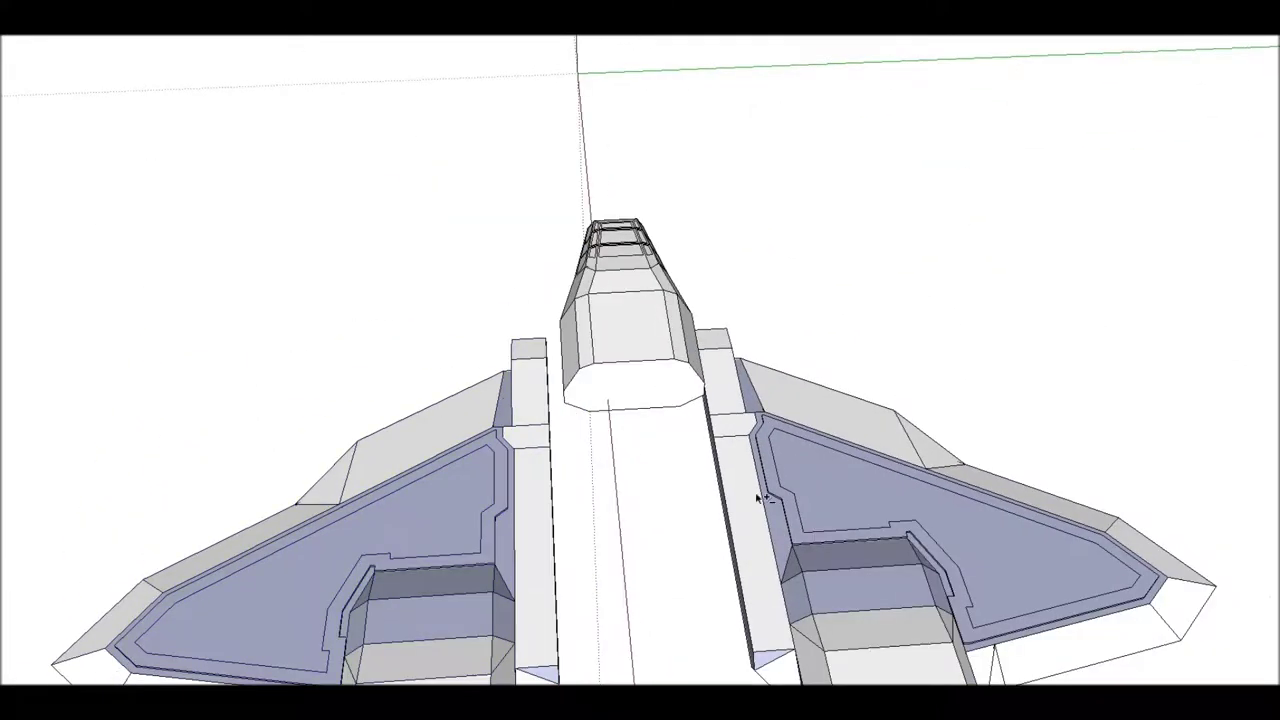
Nudge the cockpit into place on the resized hull.
{"action": "left_click", "coordinate": [628, 375]}
{"action": "mouse_move", "coordinate": [846, 117]}
{"action": "middle_mouse_down"}
{"action": "mouse_move", "coordinate": [1066, 237]}
{"action": "mouse_move", "coordinate": [854, 663]}
{"action": "mouse_move", "coordinate": [705, 400]}
{"action": "mouse_move", "coordinate": [337, 443]}
{"action": "mouse_move", "coordinate": [708, 311]}
{"action": "mouse_move", "coordinate": [751, 406]}
{"action": "mouse_move", "coordinate": [614, 354]}
{"action": "mouse_move", "coordinate": [643, 186]}
{"action": "mouse_move", "coordinate": [632, 517]}
{"action": "mouse_move", "coordinate": [480, 443]}
{"action": "mouse_move", "coordinate": [556, 425]}
{"action": "mouse_move", "coordinate": [520, 460]}
{"action": "mouse_move", "coordinate": [466, 471]}
{"action": "middle_mouse_up"}
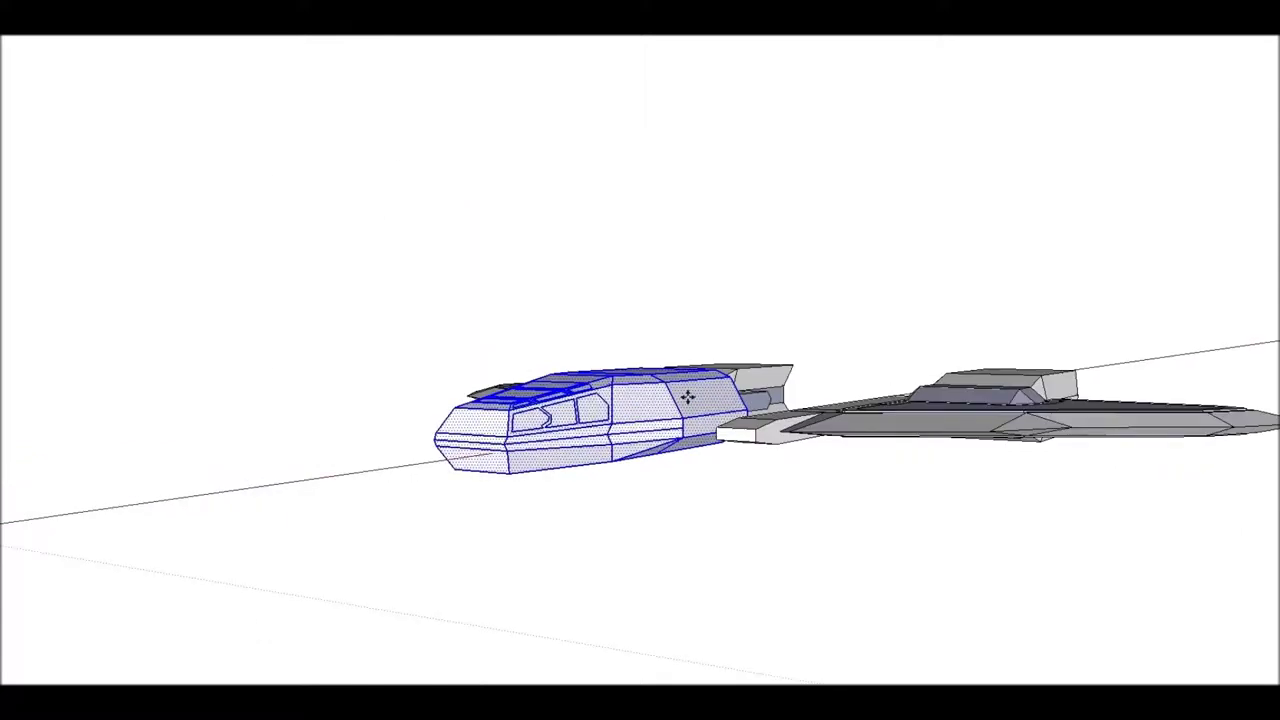
{"action": "scroll", "coordinate": [679, 445], "scroll_direction": "up", "scroll_amount": 2}
Select the left wing half from a low front view.
{"action": "mouse_move", "coordinate": [679, 430]}
{"action": "middle_mouse_down"}
{"action": "mouse_move", "coordinate": [886, 363]}
{"action": "mouse_move", "coordinate": [374, 446]}
{"action": "mouse_move", "coordinate": [374, 463]}
{"action": "mouse_move", "coordinate": [403, 275]}
{"action": "mouse_move", "coordinate": [400, 331]}
{"action": "mouse_move", "coordinate": [783, 494]}
{"action": "mouse_move", "coordinate": [683, 528]}
{"action": "mouse_move", "coordinate": [400, 350]}
{"action": "middle_mouse_up"}
{"action": "scroll", "coordinate": [683, 528], "scroll_direction": "up", "scroll_amount": 2}
{"action": "scroll", "coordinate": [683, 528], "scroll_direction": "up", "scroll_amount": 2}
{"action": "left_click", "coordinate": [400, 350]}
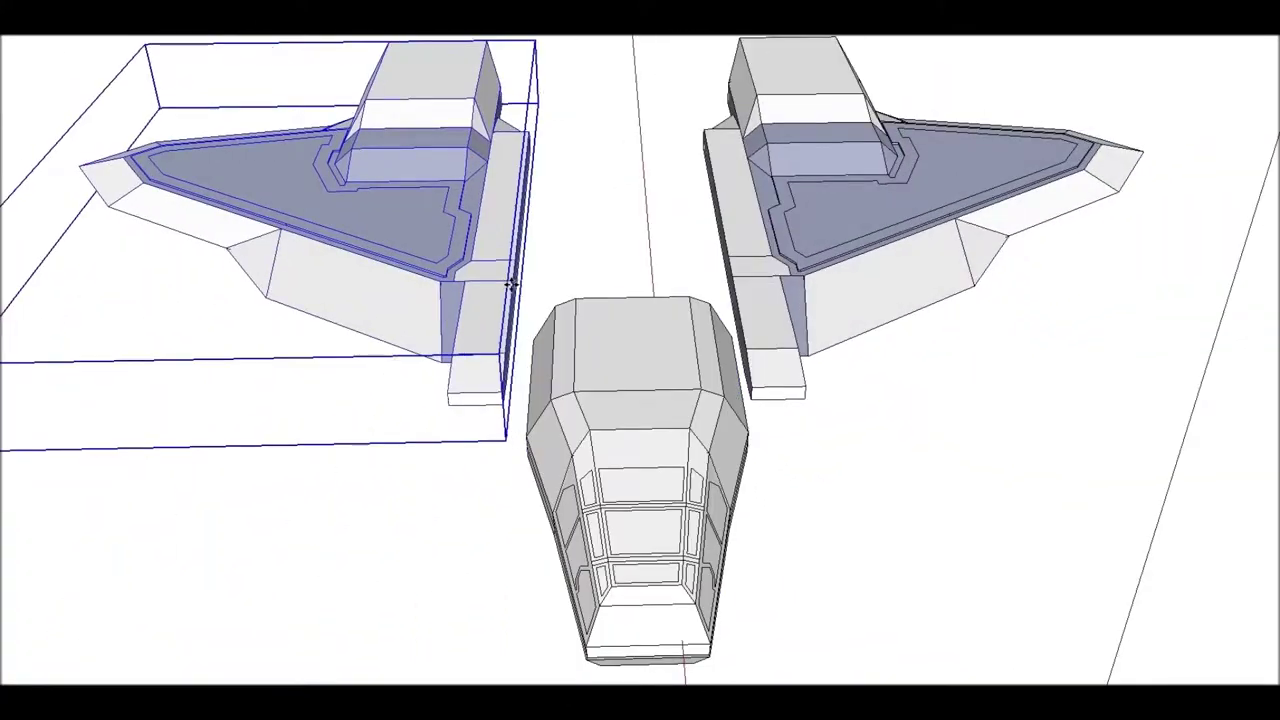
Orbit around the left wing and fuselage to bring the octagonal rear end face into view.
{"action": "mouse_move", "coordinate": [426, 403]}
{"action": "middle_mouse_down"}
{"action": "mouse_move", "coordinate": [604, 470]}
{"action": "mouse_move", "coordinate": [206, 40]}
{"action": "mouse_move", "coordinate": [232, 234]}
{"action": "middle_mouse_up"}
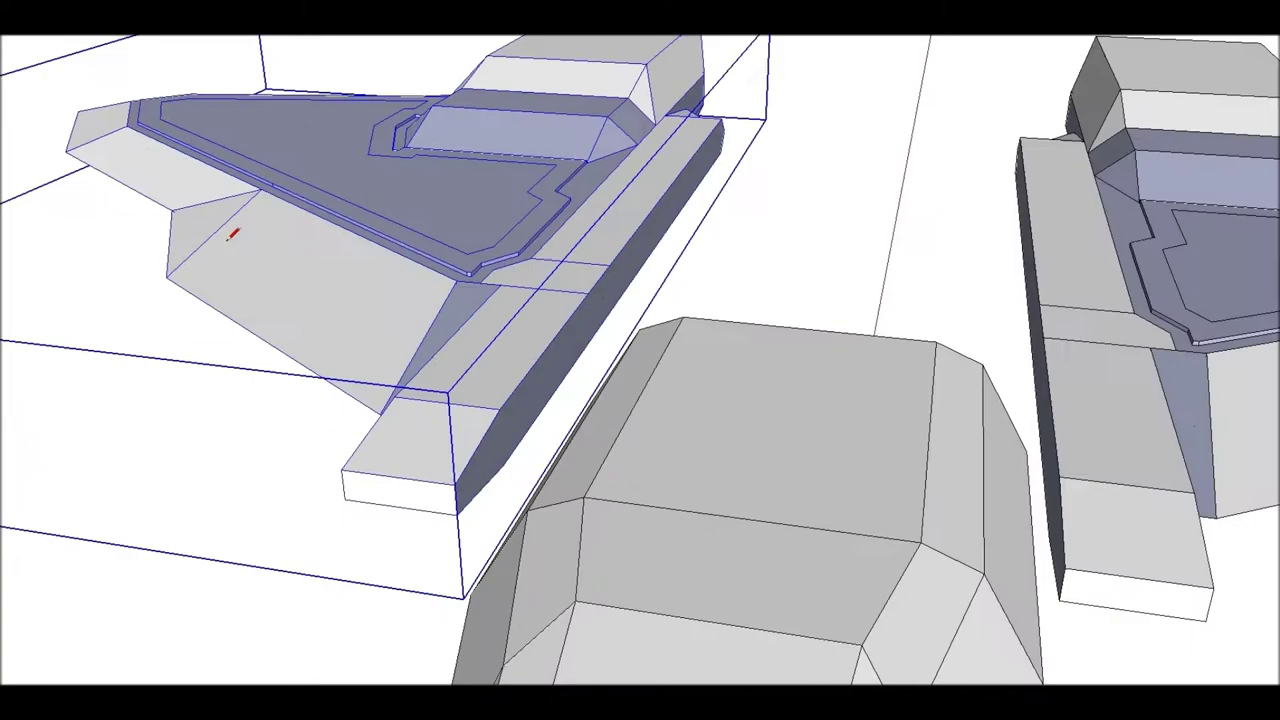
{"action": "mouse_move", "coordinate": [494, 418]}
{"action": "middle_mouse_down"}
{"action": "mouse_move", "coordinate": [470, 380]}
{"action": "mouse_move", "coordinate": [495, 452]}
{"action": "mouse_move", "coordinate": [560, 451]}
{"action": "mouse_move", "coordinate": [609, 263]}
{"action": "mouse_move", "coordinate": [554, 414]}
{"action": "mouse_move", "coordinate": [461, 269]}
{"action": "mouse_move", "coordinate": [160, 74]}
{"action": "mouse_move", "coordinate": [326, 626]}
{"action": "mouse_move", "coordinate": [494, 420]}
{"action": "mouse_move", "coordinate": [157, 366]}
{"action": "mouse_move", "coordinate": [192, 262]}
{"action": "middle_mouse_up"}
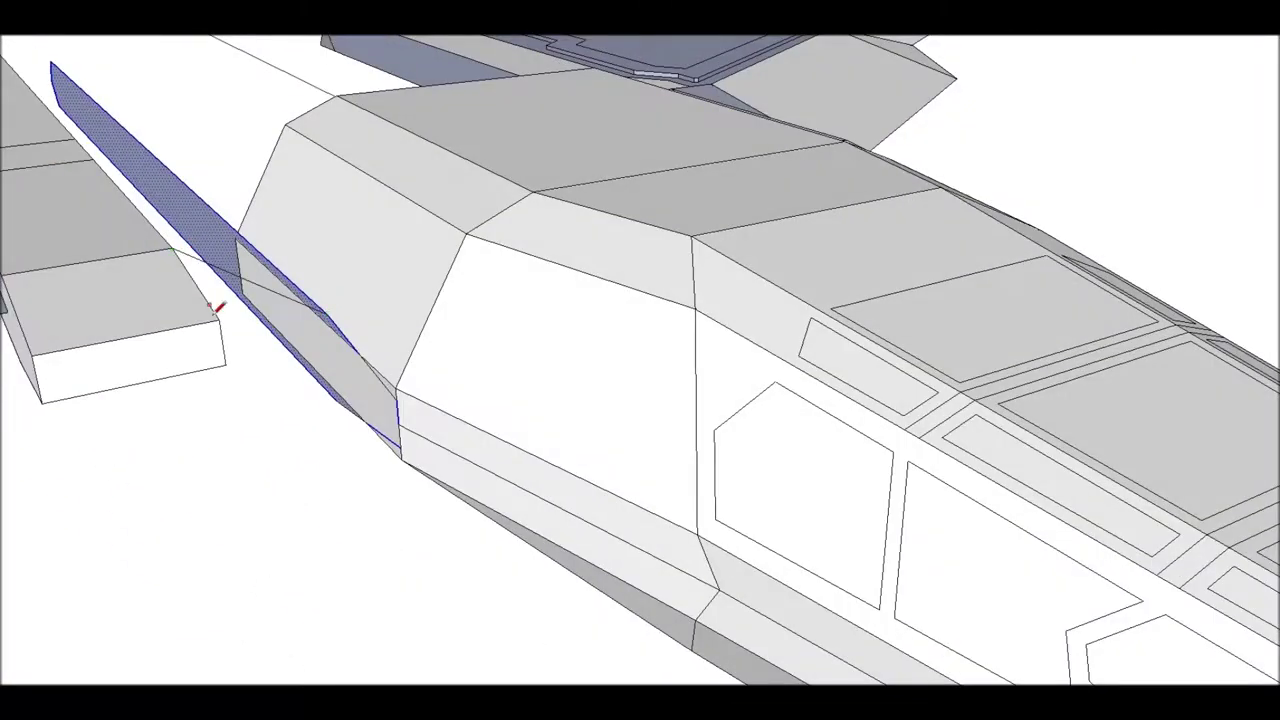
{"action": "mouse_move", "coordinate": [414, 427]}
{"action": "middle_mouse_down"}
{"action": "mouse_move", "coordinate": [252, 477]}
{"action": "mouse_move", "coordinate": [362, 236]}
{"action": "middle_mouse_up"}
{"action": "mouse_move", "coordinate": [428, 301]}
{"action": "middle_mouse_down"}
{"action": "mouse_move", "coordinate": [260, 351]}
{"action": "mouse_move", "coordinate": [329, 551]}
{"action": "mouse_move", "coordinate": [650, 508]}
{"action": "middle_mouse_up"}
{"action": "mouse_move", "coordinate": [535, 381]}
{"action": "middle_mouse_down"}
{"action": "mouse_move", "coordinate": [543, 486]}
{"action": "mouse_move", "coordinate": [574, 346]}
{"action": "mouse_move", "coordinate": [377, 340]}
{"action": "mouse_move", "coordinate": [470, 287]}
{"action": "mouse_move", "coordinate": [266, 200]}
{"action": "mouse_move", "coordinate": [166, 64]}
{"action": "middle_mouse_up"}
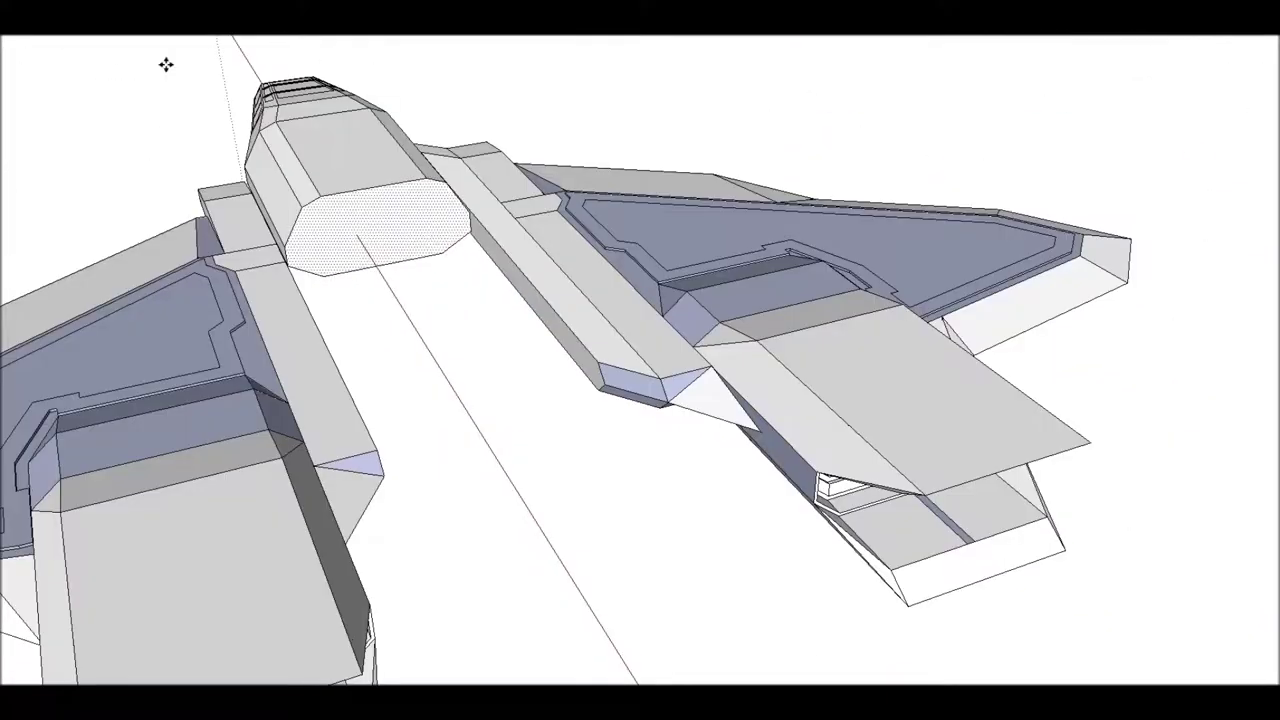
{"action": "mouse_move", "coordinate": [462, 651]}
{"action": "middle_mouse_down"}
{"action": "mouse_move", "coordinate": [448, 543]}
{"action": "mouse_move", "coordinate": [398, 410]}
{"action": "middle_mouse_up"}
{"action": "left_click", "coordinate": [398, 410]}
{"action": "key", "text": "m"}
{"action": "scroll", "coordinate": [466, 146], "scroll_direction": "up", "scroll_amount": 5}
{"action": "key", "text": "Escape"}
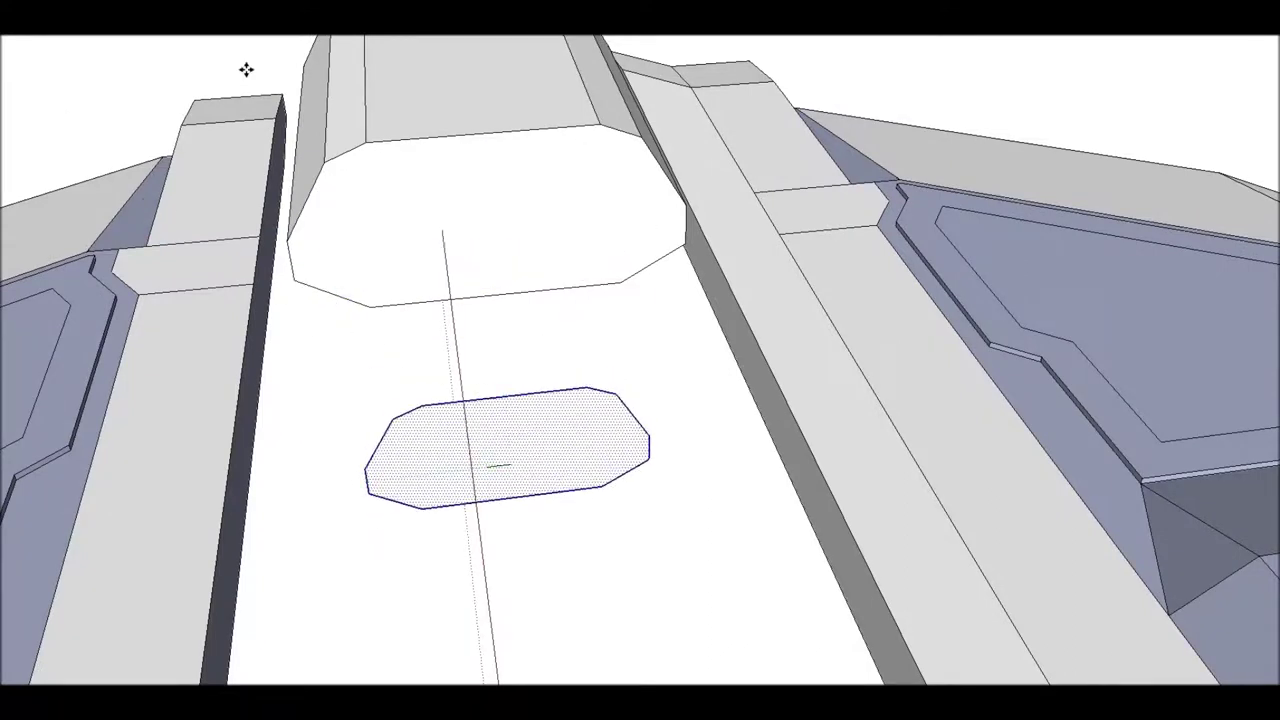
{"action": "left_click", "coordinate": [505, 460]}
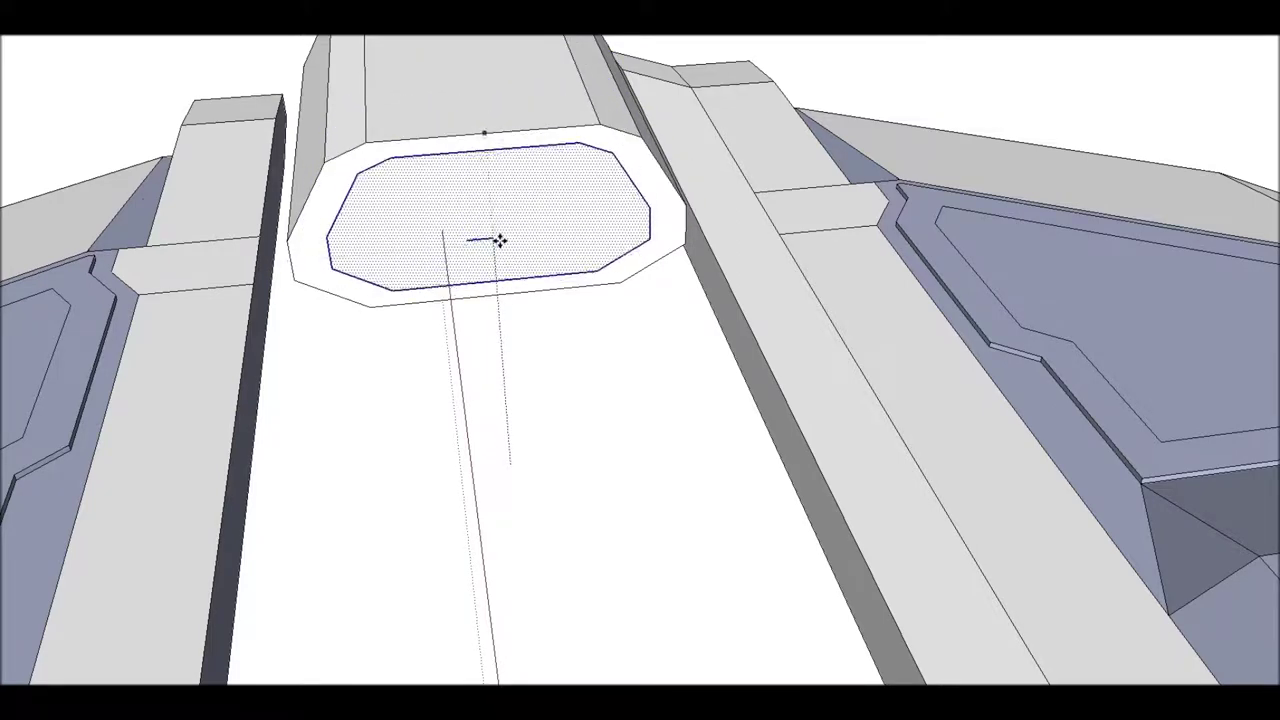
{"action": "scroll", "coordinate": [529, 414], "scroll_direction": "down", "scroll_amount": 3}
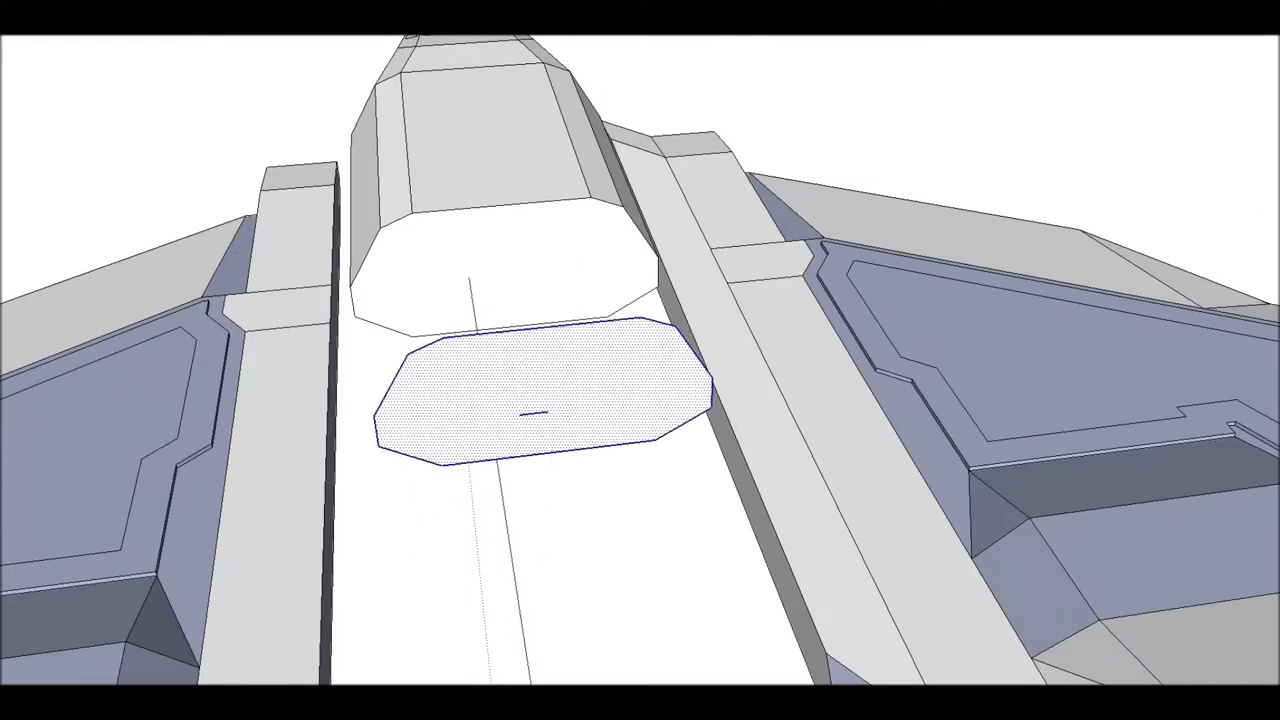
{"action": "scroll", "coordinate": [380, 549], "scroll_direction": "up", "scroll_amount": 2}
{"action": "scroll", "coordinate": [435, 175], "scroll_direction": "up", "scroll_amount": 3}
{"action": "scroll", "coordinate": [435, 175], "scroll_direction": "up", "scroll_amount": 2}
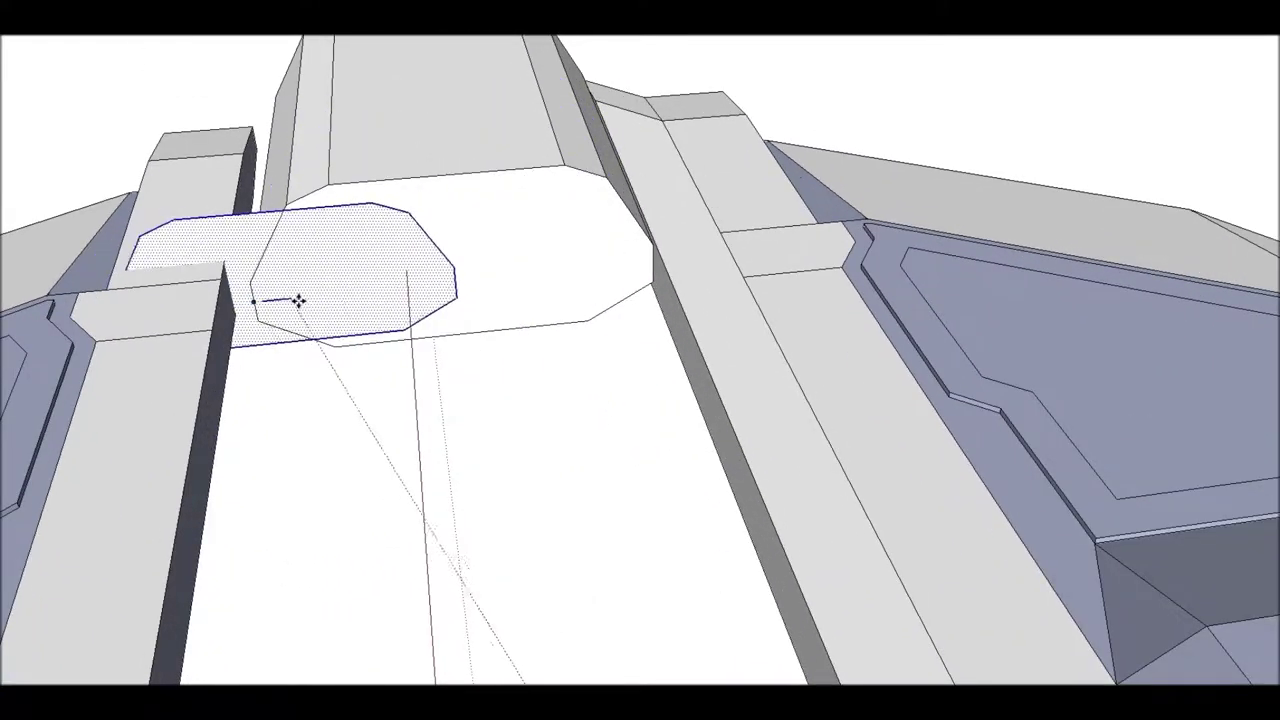
{"action": "middle_click_drag", "start_coordinate": [459, 283], "coordinate": [614, 366]}
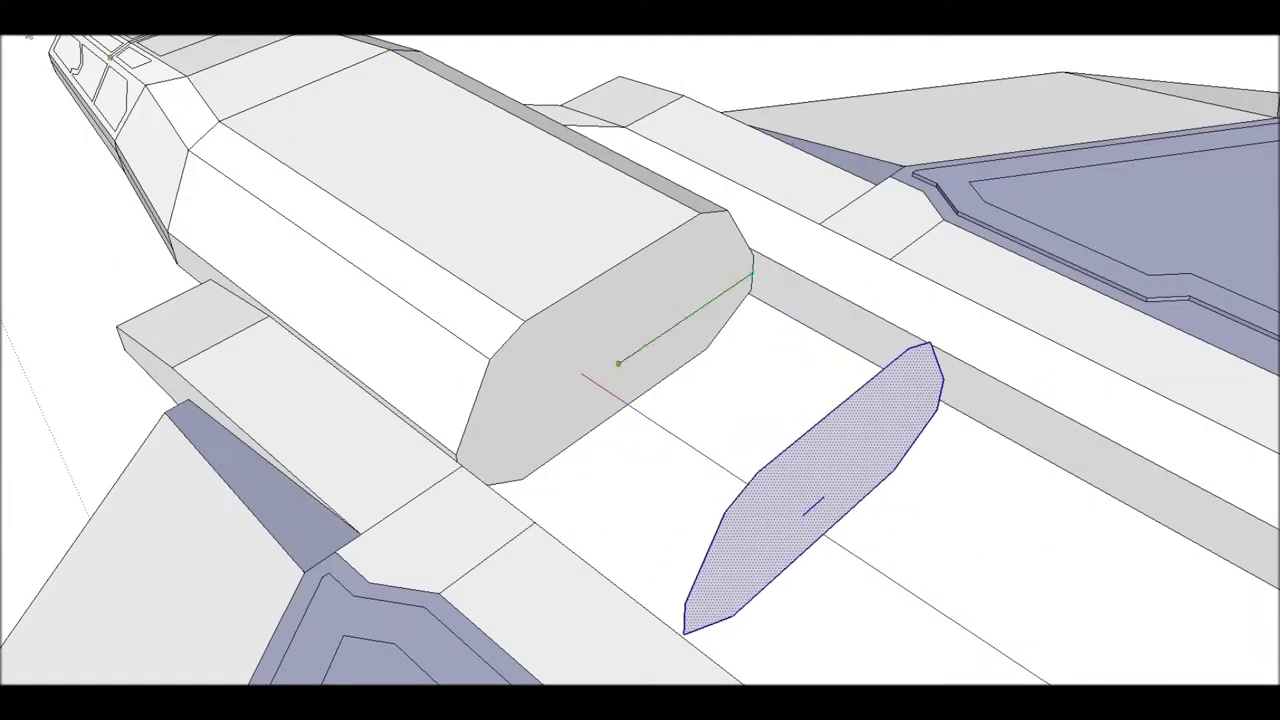
{"action": "mouse_move", "coordinate": [749, 434]}
{"action": "middle_mouse_down"}
{"action": "mouse_move", "coordinate": [380, 100]}
{"action": "mouse_move", "coordinate": [479, 271]}
{"action": "middle_mouse_up"}
{"action": "scroll", "coordinate": [479, 271], "scroll_direction": "up", "scroll_amount": 2}
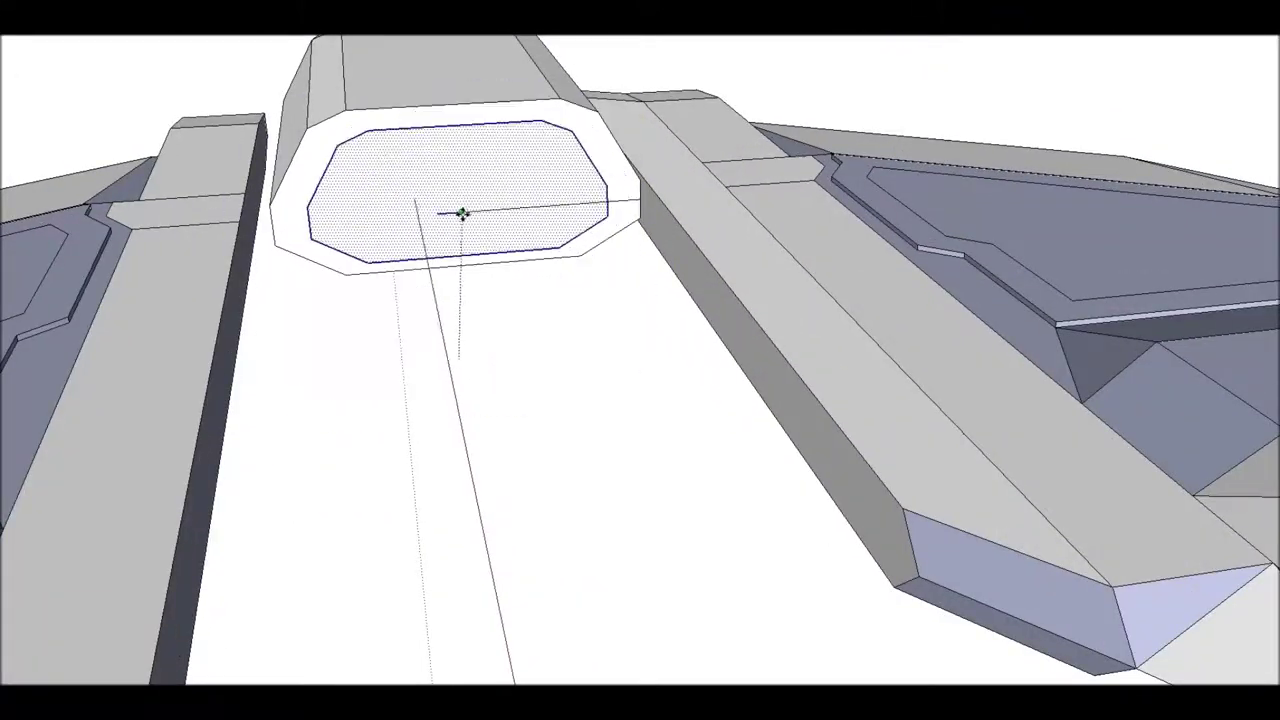
{"action": "middle_click_drag", "start_coordinate": [486, 271], "coordinate": [450, 287]}
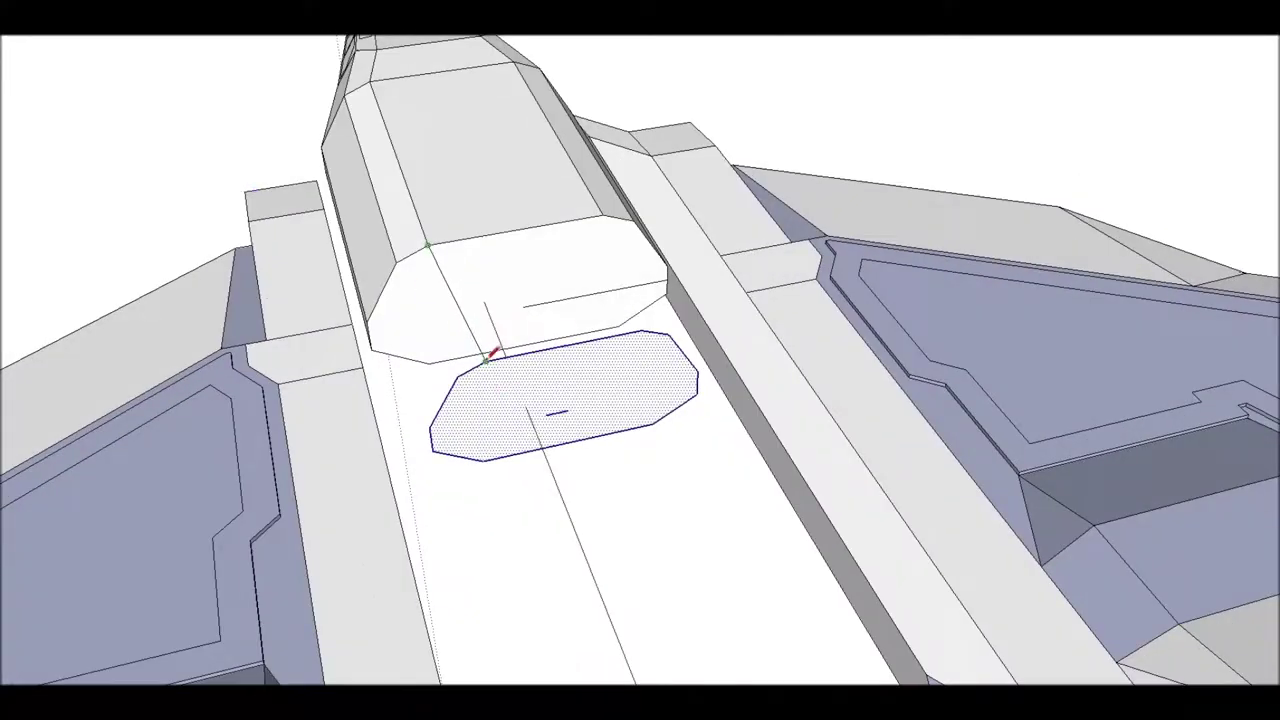
{"action": "mouse_move", "coordinate": [703, 357]}
{"action": "middle_mouse_down"}
{"action": "mouse_move", "coordinate": [580, 37]}
{"action": "mouse_move", "coordinate": [934, 260]}
{"action": "mouse_move", "coordinate": [339, 62]}
{"action": "mouse_move", "coordinate": [737, 306]}
{"action": "mouse_move", "coordinate": [723, 220]}
{"action": "mouse_move", "coordinate": [342, 180]}
{"action": "middle_mouse_up"}
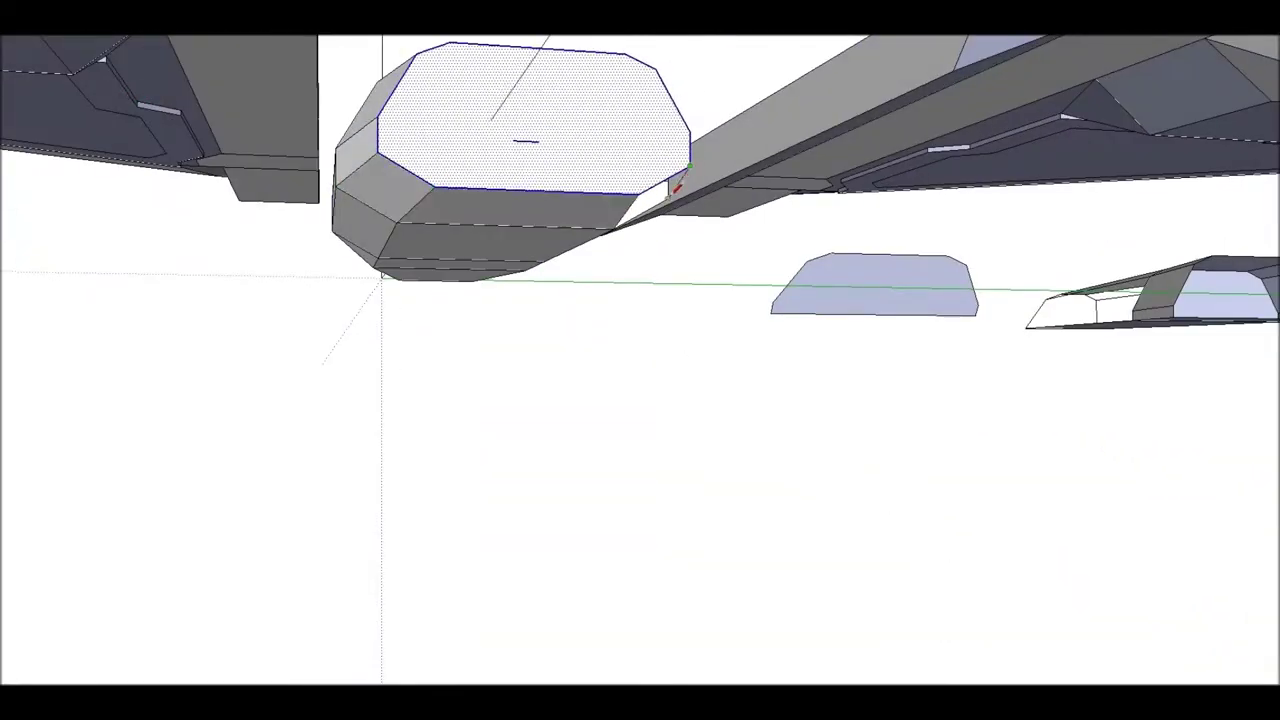
{"action": "mouse_move", "coordinate": [675, 185]}
{"action": "middle_mouse_down"}
{"action": "mouse_move", "coordinate": [509, 220]}
{"action": "mouse_move", "coordinate": [706, 503]}
{"action": "mouse_move", "coordinate": [527, 323]}
{"action": "middle_mouse_up"}
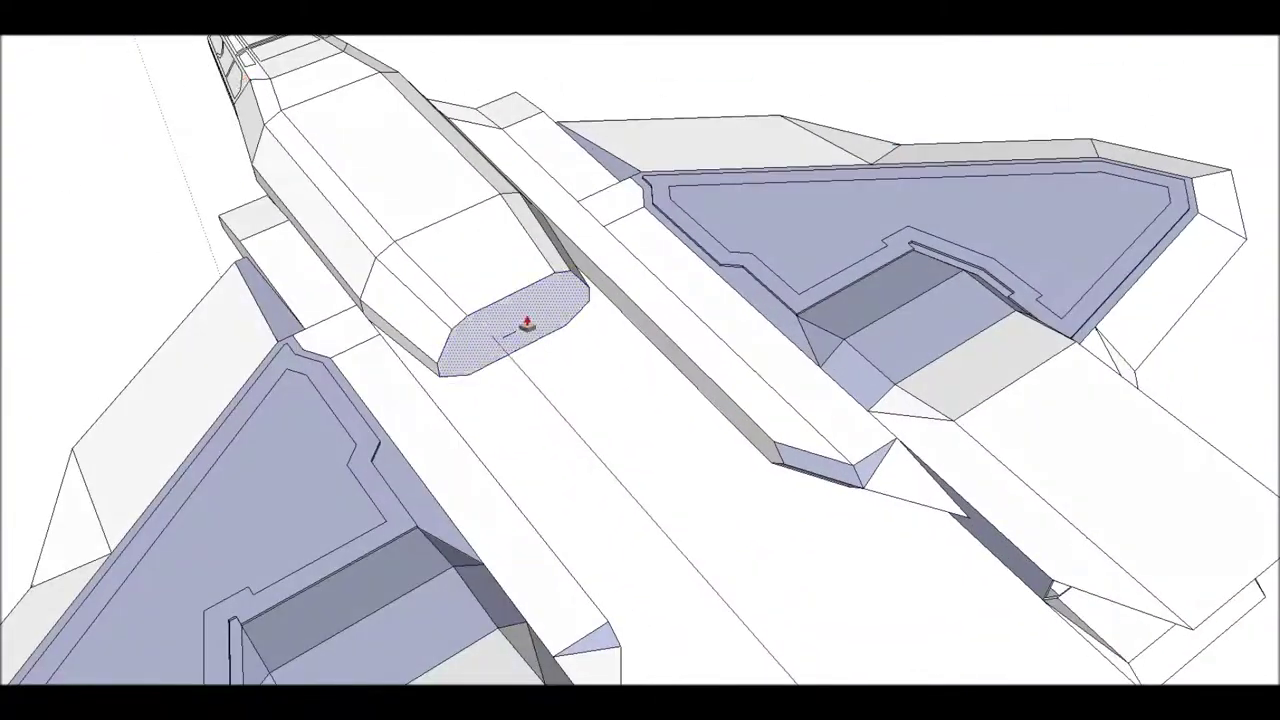
{"action": "mouse_move", "coordinate": [581, 390]}
{"action": "middle_mouse_down"}
{"action": "mouse_move", "coordinate": [951, 320]}
{"action": "mouse_move", "coordinate": [391, 409]}
{"action": "middle_mouse_up"}
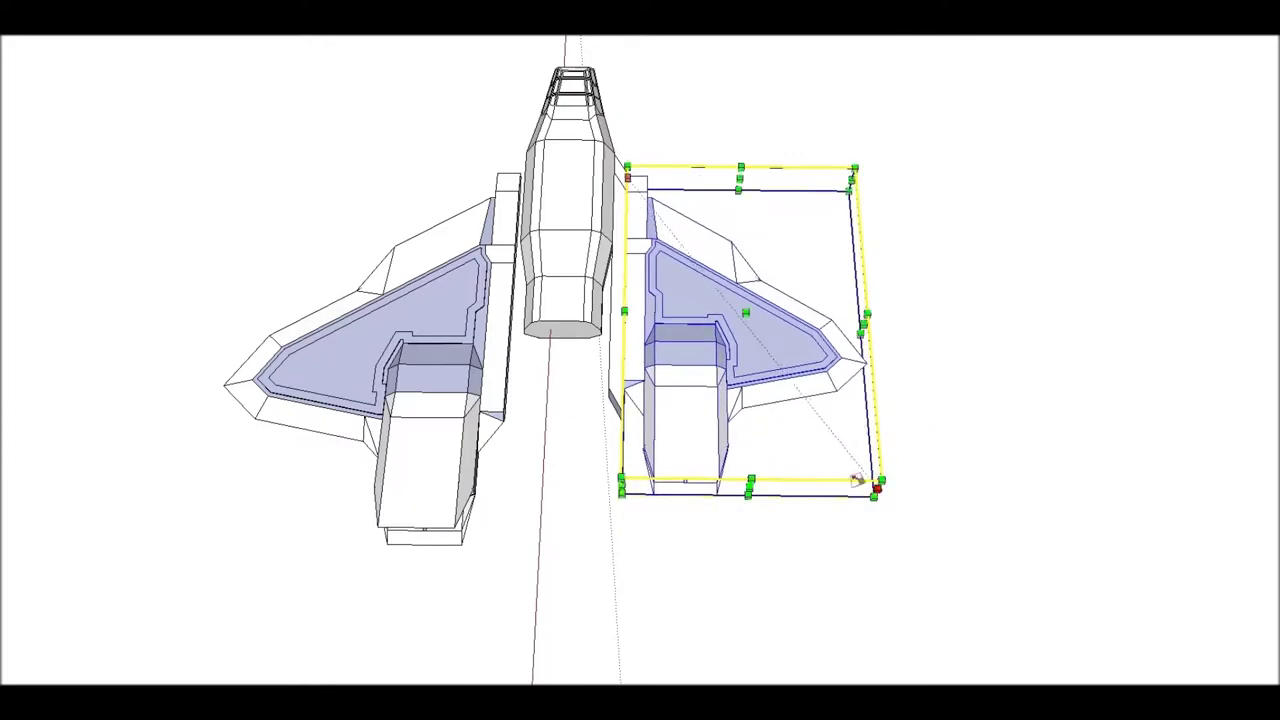
Select the fuselage's rear octagonal end face.
{"action": "mouse_move", "coordinate": [857, 470]}
{"action": "middle_mouse_down"}
{"action": "mouse_move", "coordinate": [525, 183]}
{"action": "mouse_move", "coordinate": [651, 335]}
{"action": "mouse_move", "coordinate": [720, 374]}
{"action": "mouse_move", "coordinate": [380, 294]}
{"action": "mouse_move", "coordinate": [204, 477]}
{"action": "mouse_move", "coordinate": [640, 400]}
{"action": "middle_mouse_up"}
{"action": "scroll", "coordinate": [204, 477], "scroll_direction": "up", "scroll_amount": 5}
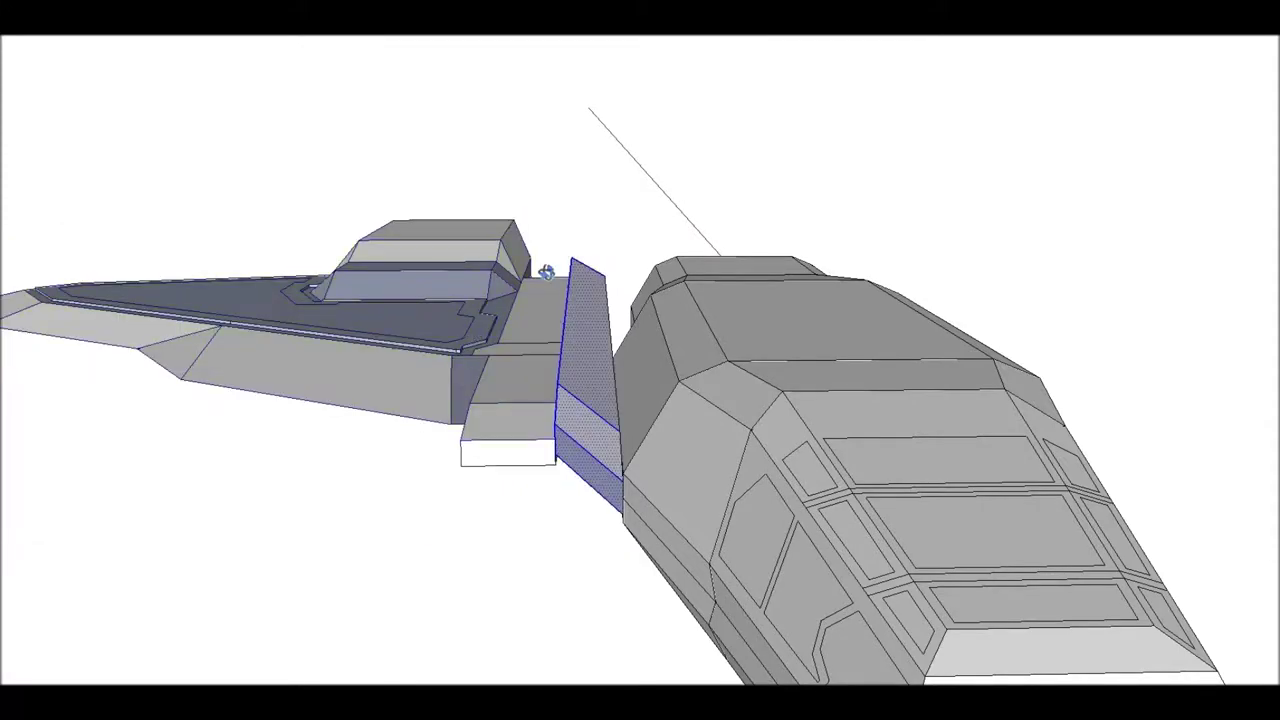
{"action": "mouse_move", "coordinate": [543, 274]}
{"action": "middle_mouse_down"}
{"action": "mouse_move", "coordinate": [1000, 211]}
{"action": "mouse_move", "coordinate": [517, 420]}
{"action": "mouse_move", "coordinate": [500, 306]}
{"action": "mouse_move", "coordinate": [252, 57]}
{"action": "middle_mouse_up"}
{"action": "scroll", "coordinate": [543, 400], "scroll_direction": "down", "scroll_amount": 5}
{"action": "mouse_move", "coordinate": [618, 418]}
{"action": "middle_mouse_down"}
{"action": "mouse_move", "coordinate": [560, 340]}
{"action": "mouse_move", "coordinate": [476, 296]}
{"action": "middle_mouse_up"}
{"action": "scroll", "coordinate": [560, 340], "scroll_direction": "up", "scroll_amount": 5}
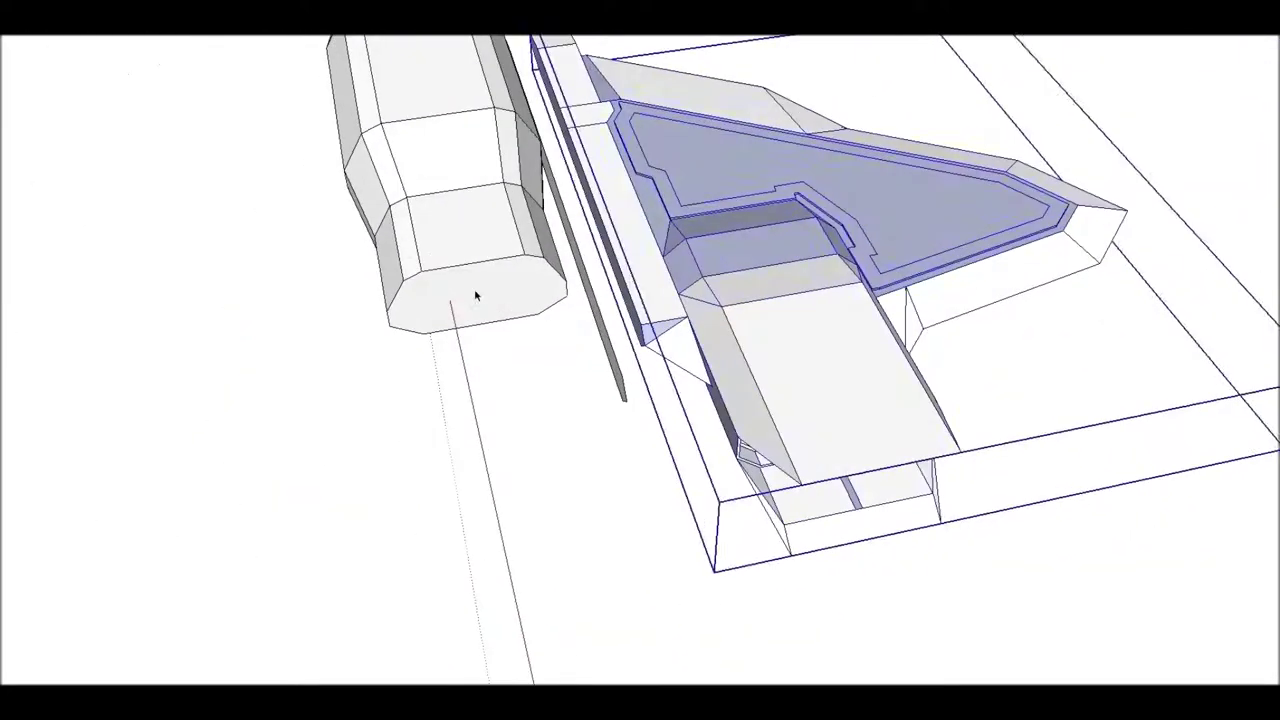
{"action": "left_click", "coordinate": [476, 296]}
Move a copy of the octagonal end face backward, away from the fuselage.
{"action": "scroll", "coordinate": [443, 266], "scroll_direction": "up", "scroll_amount": 3}
{"action": "scroll", "coordinate": [567, 226], "scroll_direction": "up", "scroll_amount": 3}
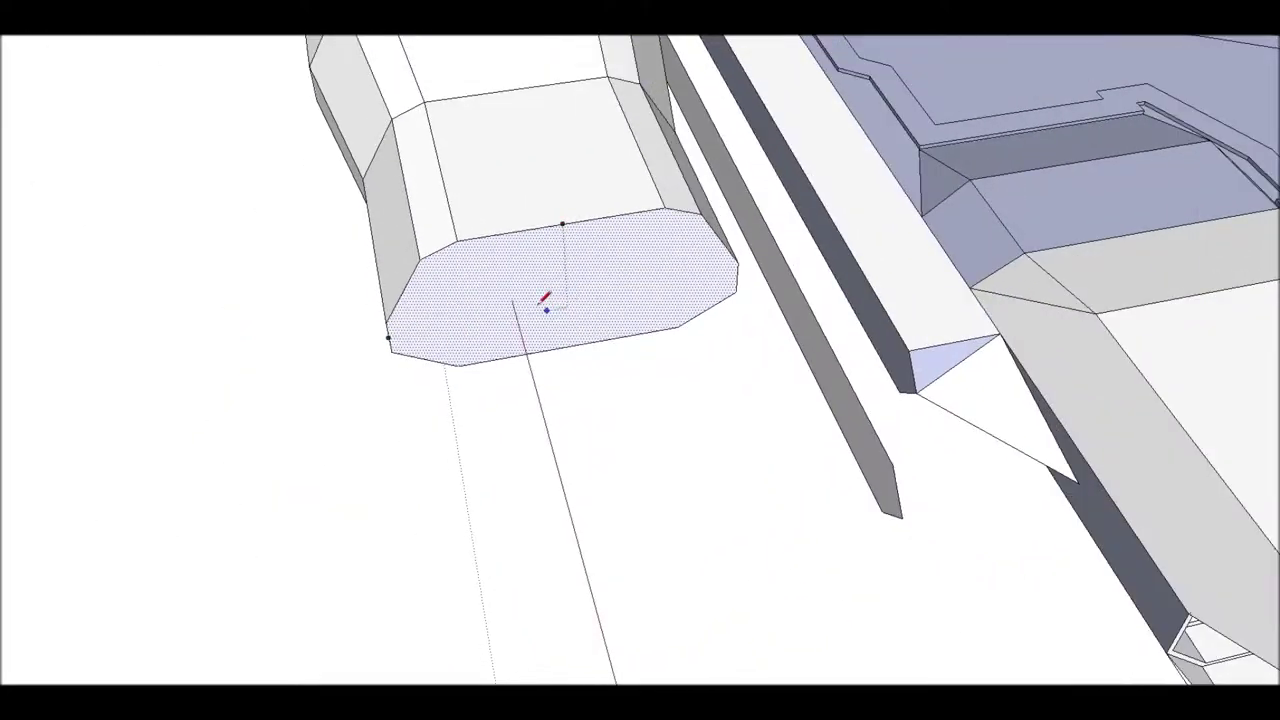
{"action": "scroll", "coordinate": [355, 166], "scroll_direction": "down", "scroll_amount": 3}
{"action": "key", "text": "m"}
{"action": "left_click_drag", "start_coordinate": [209, 126], "coordinate": [60, 384], "text": "ctrl"}
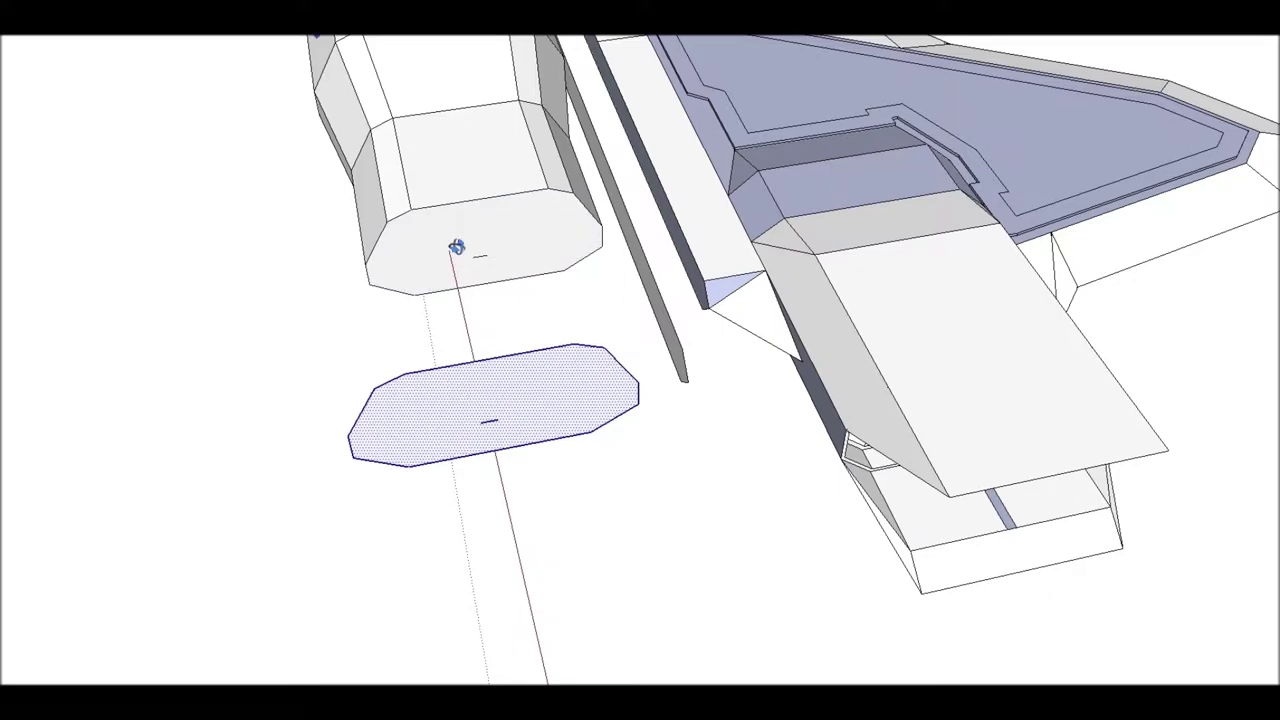
{"action": "middle_click_drag", "start_coordinate": [456, 247], "coordinate": [326, 103]}
Scale the copied octagonal face down to a smaller size.
{"action": "key", "text": "s"}
{"action": "mouse_move", "coordinate": [448, 327]}
{"action": "left_mouse_down"}
{"action": "mouse_move", "coordinate": [535, 330]}
{"action": "mouse_move", "coordinate": [638, 400]}
{"action": "left_mouse_up"}
{"action": "scroll", "coordinate": [557, 274], "scroll_direction": "up", "scroll_amount": 5}
{"action": "key", "text": "m"}
Draw edges joining the smaller octagon's corners to the original face, forming the tapered tail.
{"action": "key", "text": "l"}
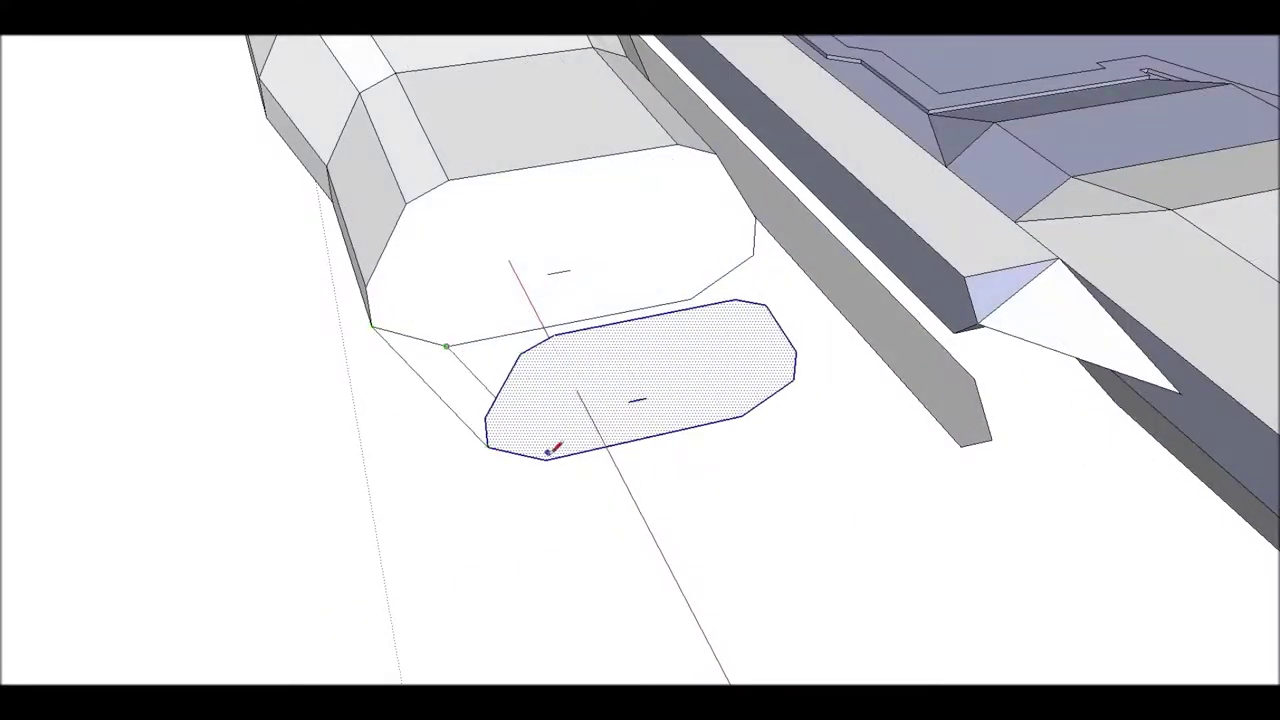
{"action": "left_click", "coordinate": [490, 416]}
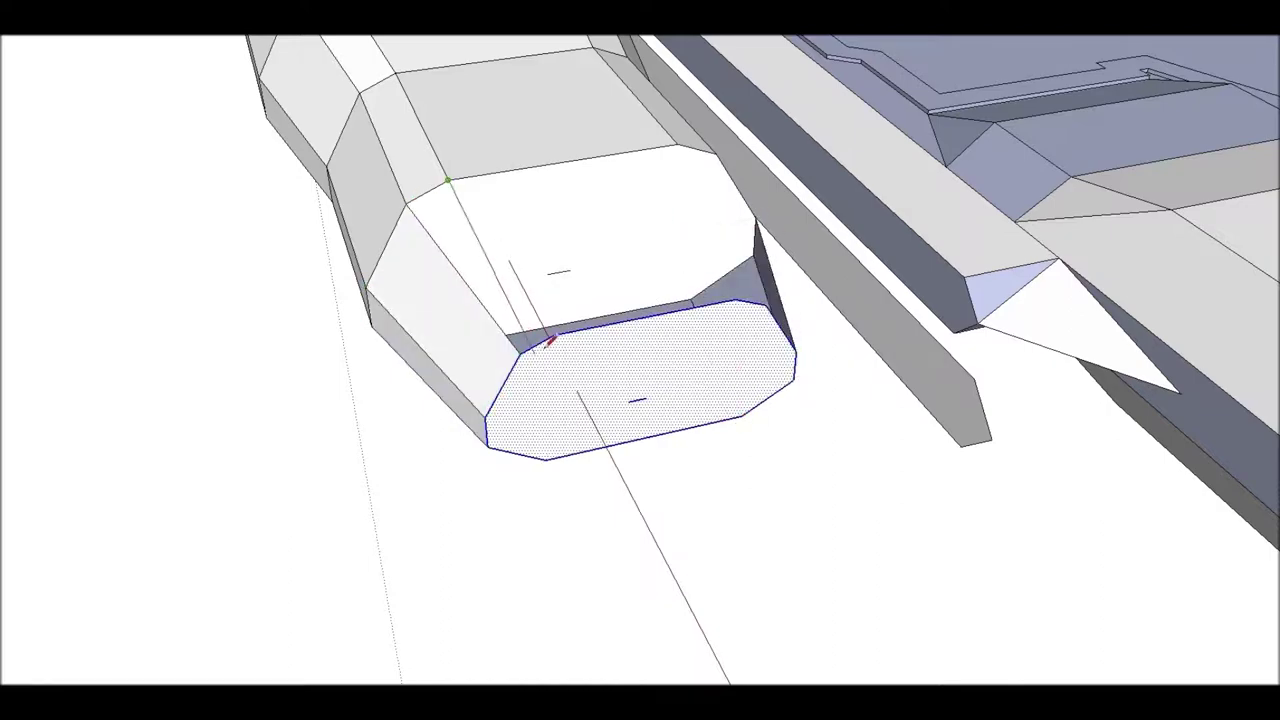
{"action": "left_click", "coordinate": [552, 333]}
{"action": "scroll", "coordinate": [681, 344], "scroll_direction": "down", "scroll_amount": 10}
{"action": "mouse_move", "coordinate": [681, 344]}
{"action": "middle_mouse_down"}
{"action": "mouse_move", "coordinate": [840, 260]}
{"action": "mouse_move", "coordinate": [303, 240]}
{"action": "mouse_move", "coordinate": [818, 462]}
{"action": "mouse_move", "coordinate": [757, 103]}
{"action": "mouse_move", "coordinate": [789, 523]}
{"action": "mouse_move", "coordinate": [500, 382]}
{"action": "middle_mouse_up"}
{"action": "scroll", "coordinate": [789, 523], "scroll_direction": "up", "scroll_amount": 5}
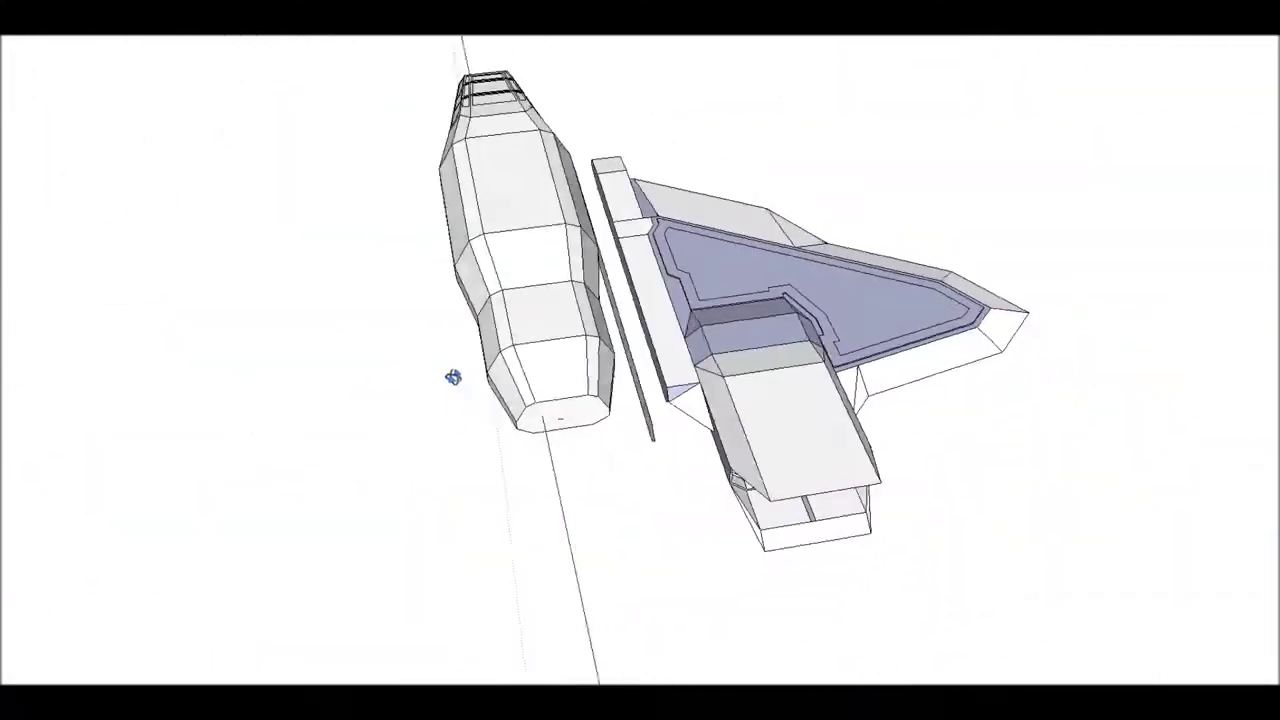
{"action": "mouse_move", "coordinate": [451, 374]}
{"action": "middle_mouse_down"}
{"action": "mouse_move", "coordinate": [1048, 112]}
{"action": "mouse_move", "coordinate": [839, 405]}
{"action": "middle_mouse_up"}
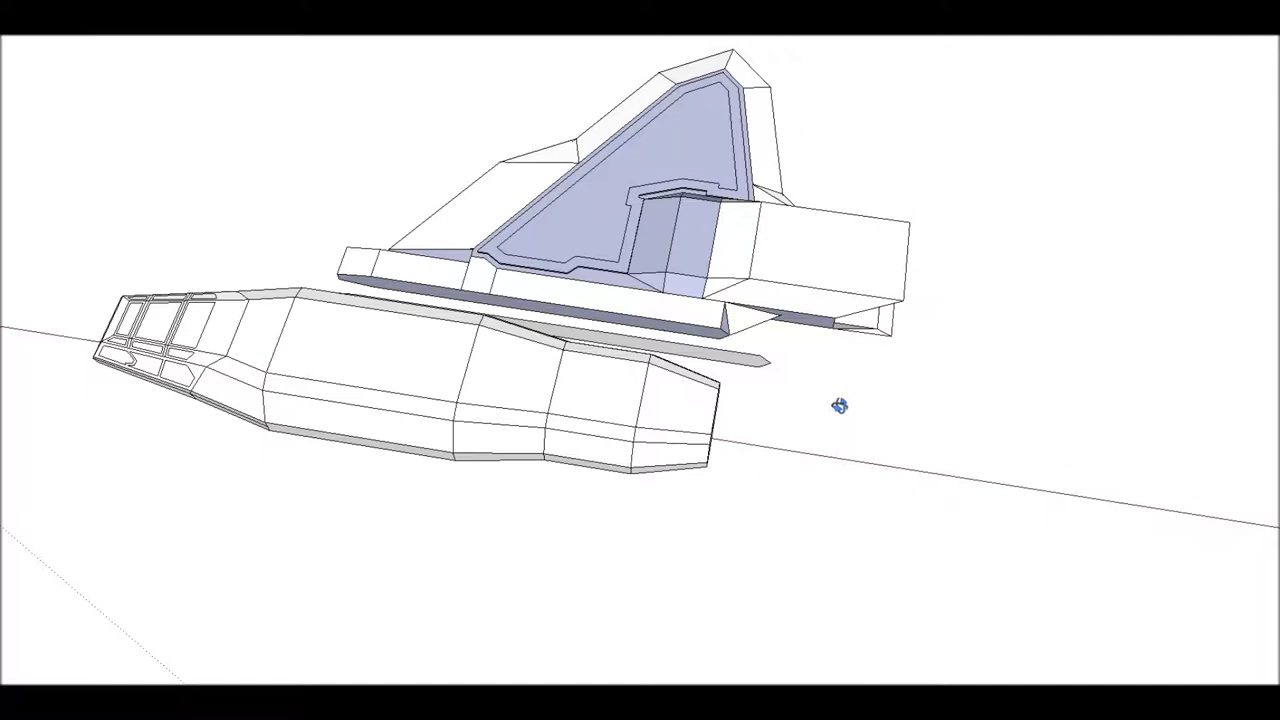
{"action": "middle_click_drag", "start_coordinate": [839, 405], "coordinate": [677, 436]}
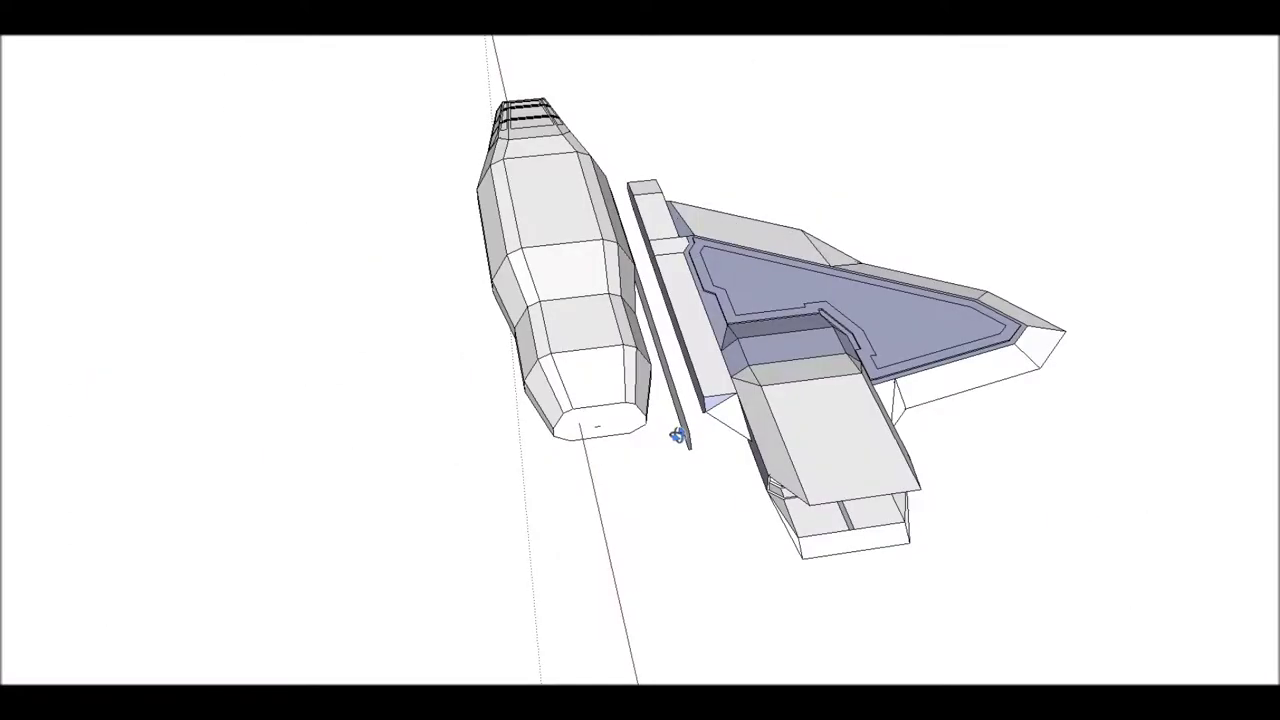
{"action": "middle_click_drag", "start_coordinate": [677, 436], "coordinate": [723, 333]}
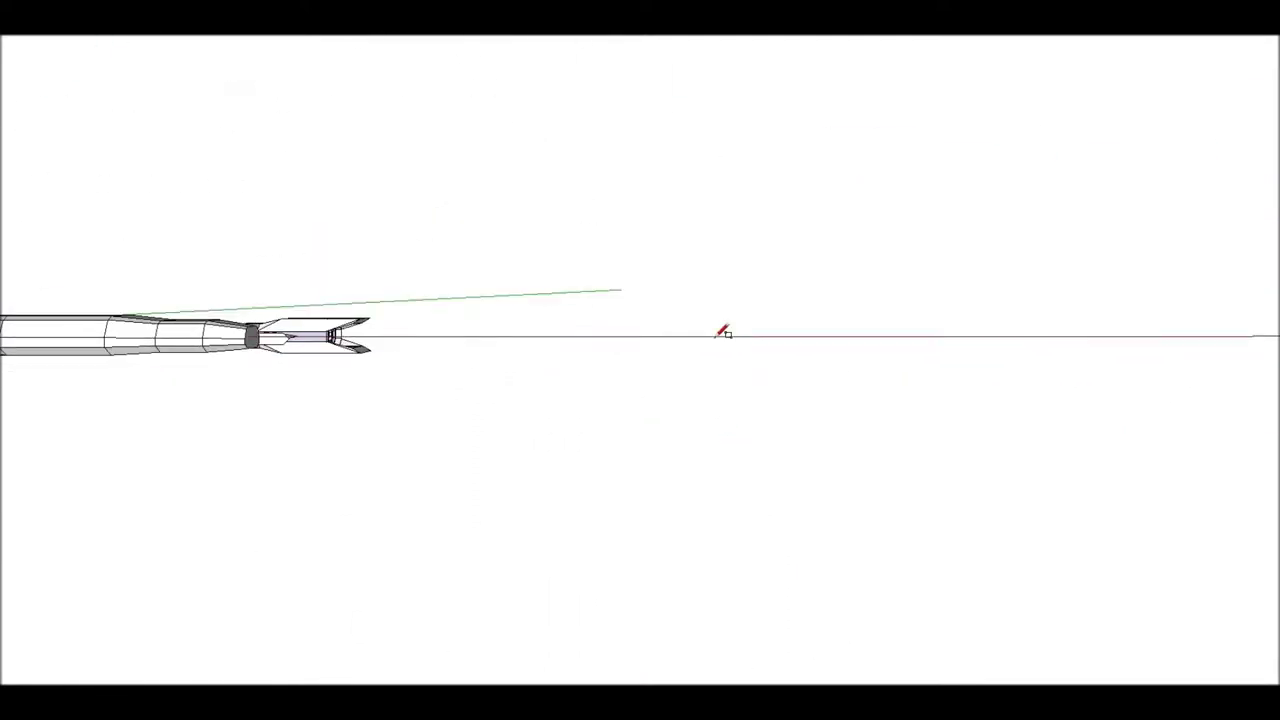
Orbit around the ship to inspect the new rectangle and the dark blade-shaped decal.
{"action": "middle_click_drag", "start_coordinate": [373, 456], "coordinate": [336, 338]}
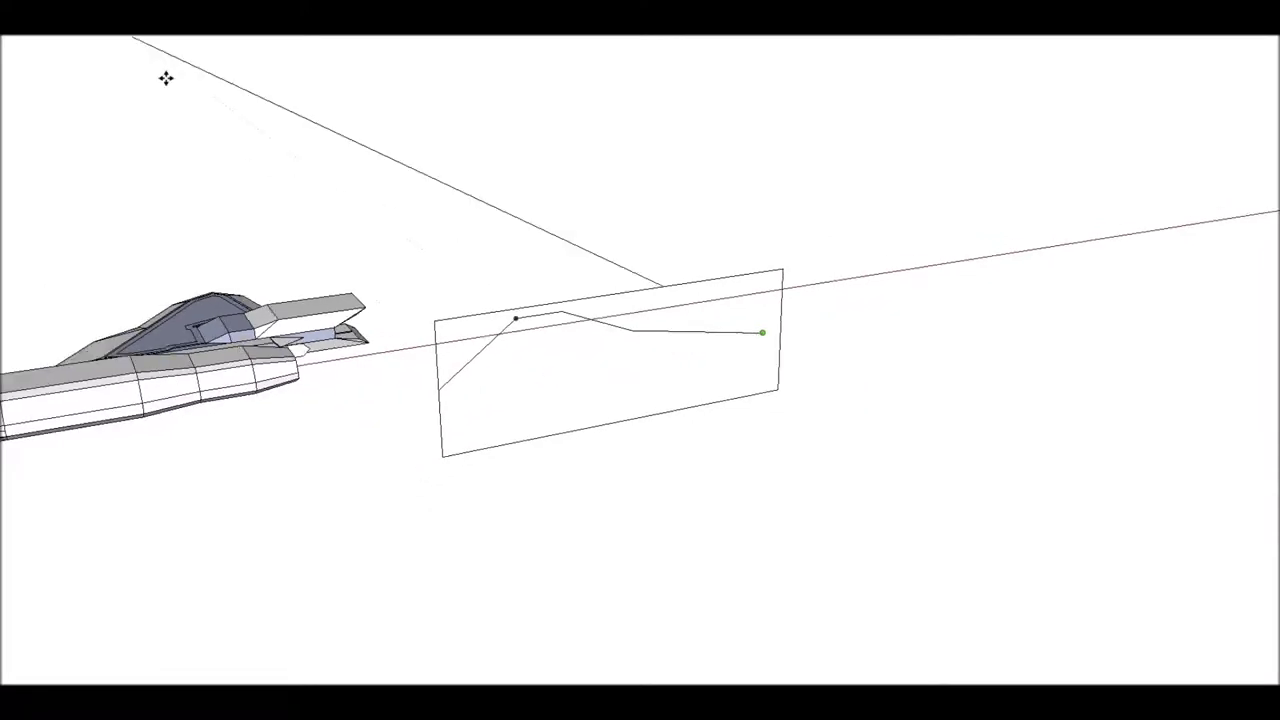
{"action": "middle_click_drag", "start_coordinate": [989, 358], "coordinate": [441, 371]}
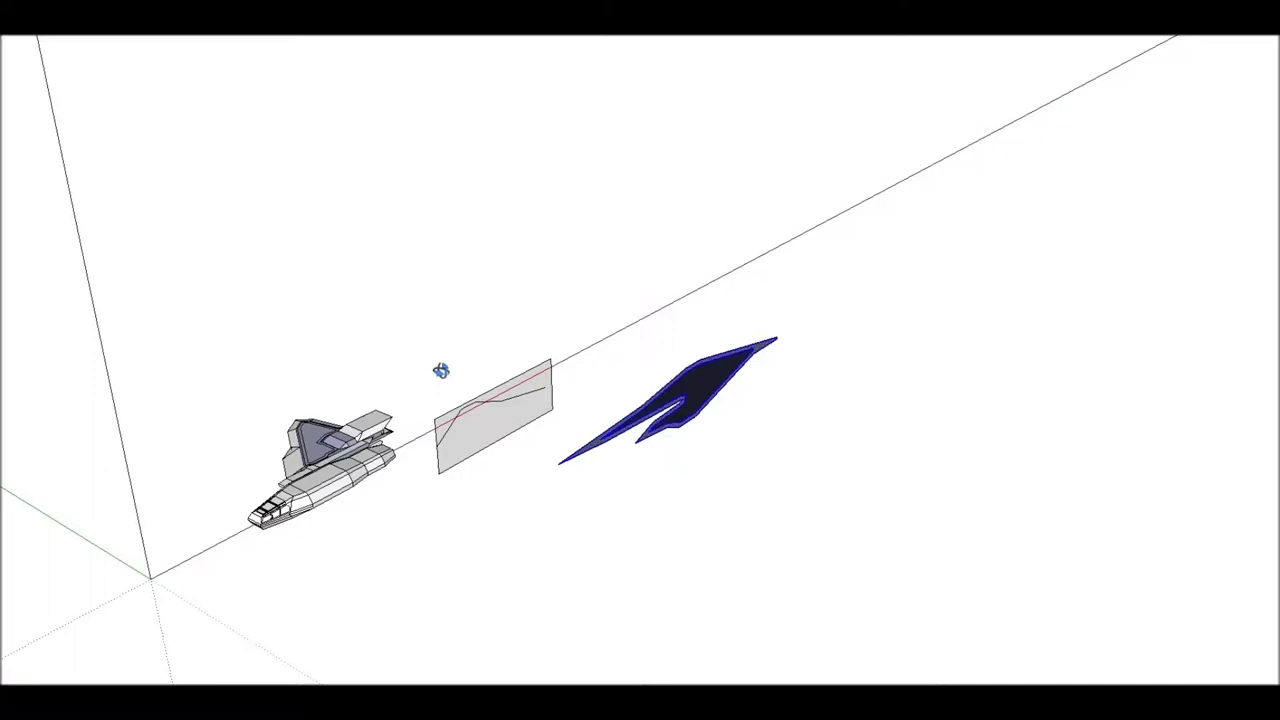
{"action": "mouse_move", "coordinate": [441, 371]}
{"action": "middle_mouse_down"}
{"action": "mouse_move", "coordinate": [143, 180]}
{"action": "mouse_move", "coordinate": [309, 360]}
{"action": "mouse_move", "coordinate": [657, 283]}
{"action": "mouse_move", "coordinate": [843, 286]}
{"action": "mouse_move", "coordinate": [554, 348]}
{"action": "mouse_move", "coordinate": [948, 380]}
{"action": "mouse_move", "coordinate": [614, 446]}
{"action": "middle_mouse_up"}
{"action": "middle_click_drag", "start_coordinate": [524, 404], "coordinate": [512, 349]}
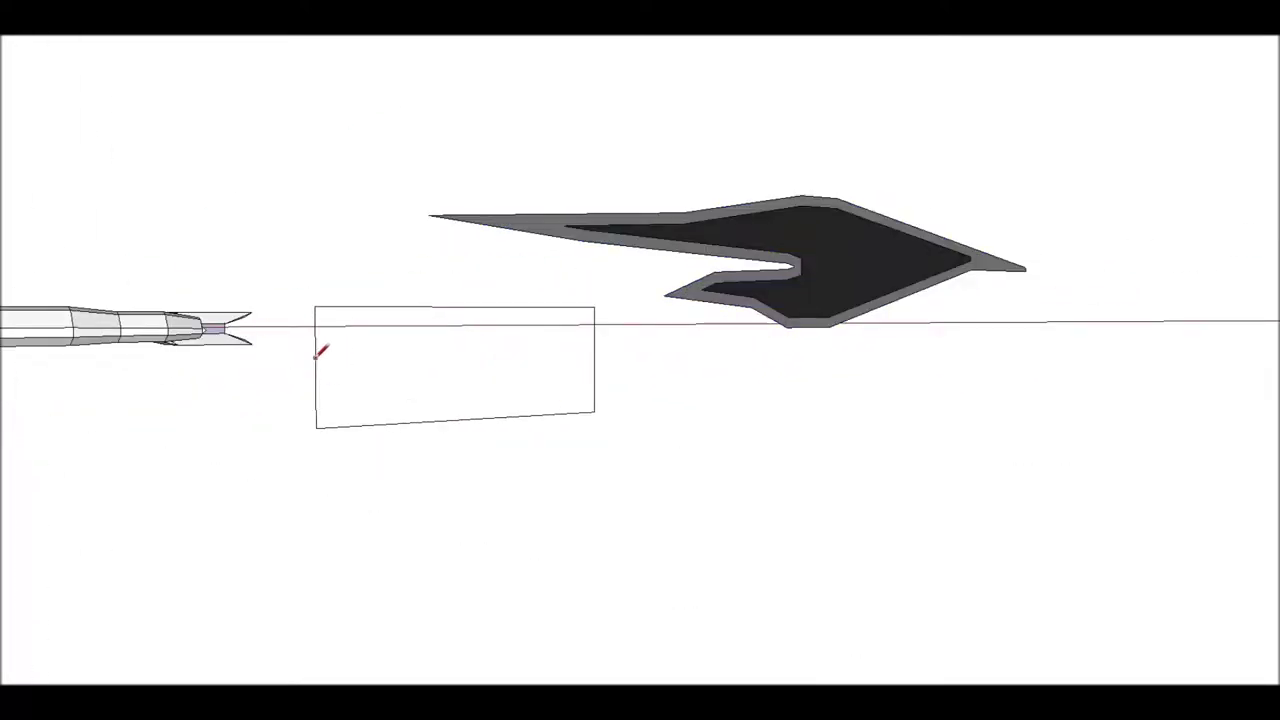
Trace the first three corners of the pointed outline on the rectangle.
{"action": "scroll", "coordinate": [597, 354], "scroll_direction": "up", "scroll_amount": 2}
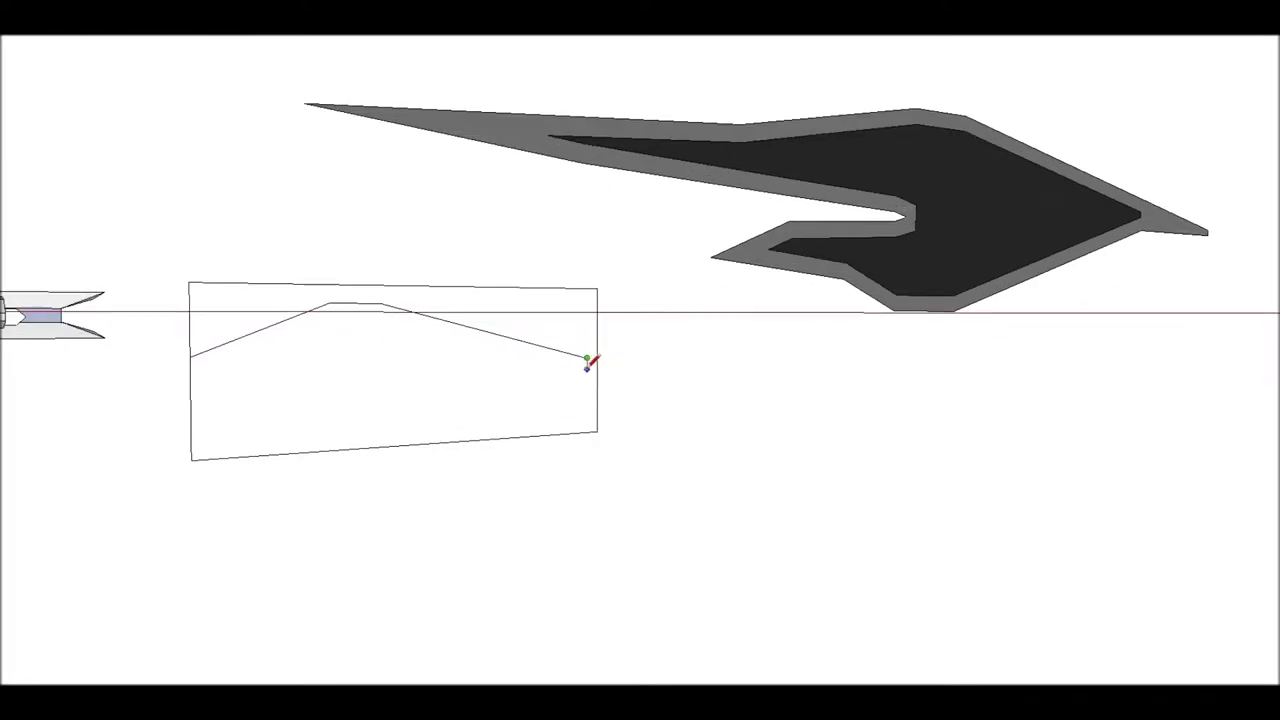
{"action": "scroll", "coordinate": [591, 360], "scroll_direction": "up", "scroll_amount": 2}
{"action": "scroll", "coordinate": [415, 388], "scroll_direction": "down", "scroll_amount": 4}
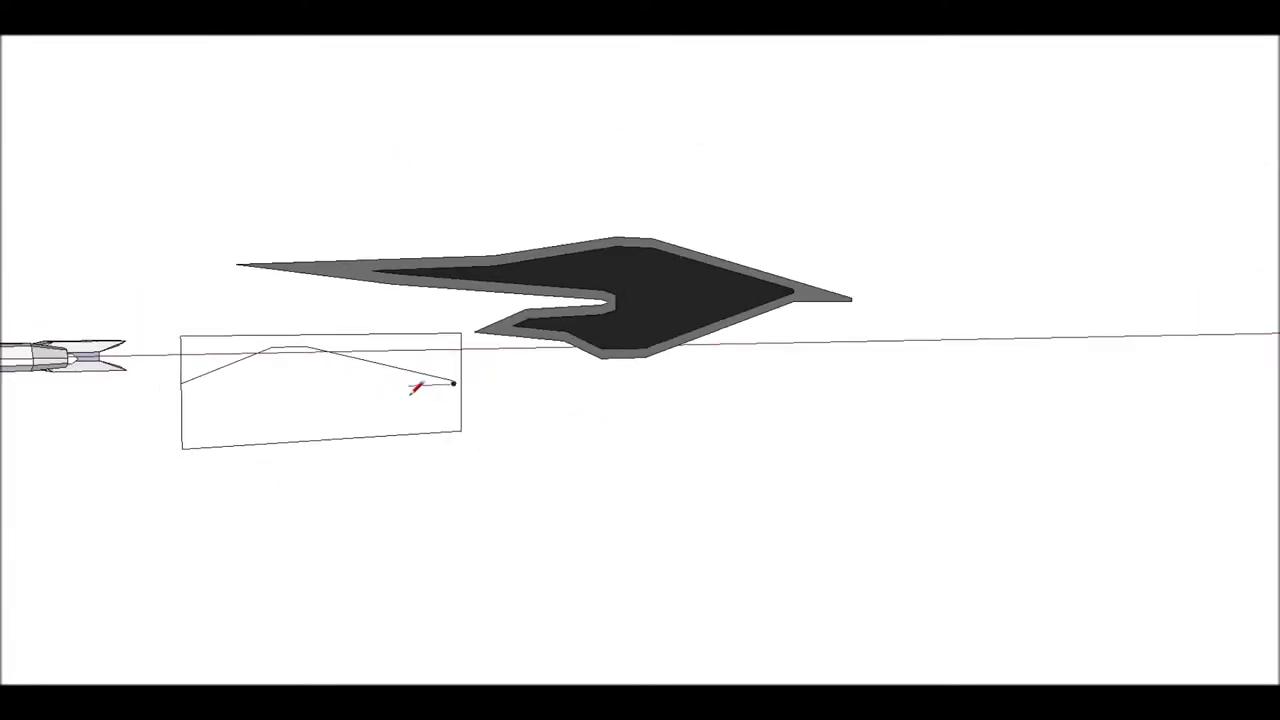
{"action": "left_click", "coordinate": [312, 418]}
{"action": "scroll", "coordinate": [300, 420], "scroll_direction": "up", "scroll_amount": 2}
{"action": "left_click", "coordinate": [292, 466]}
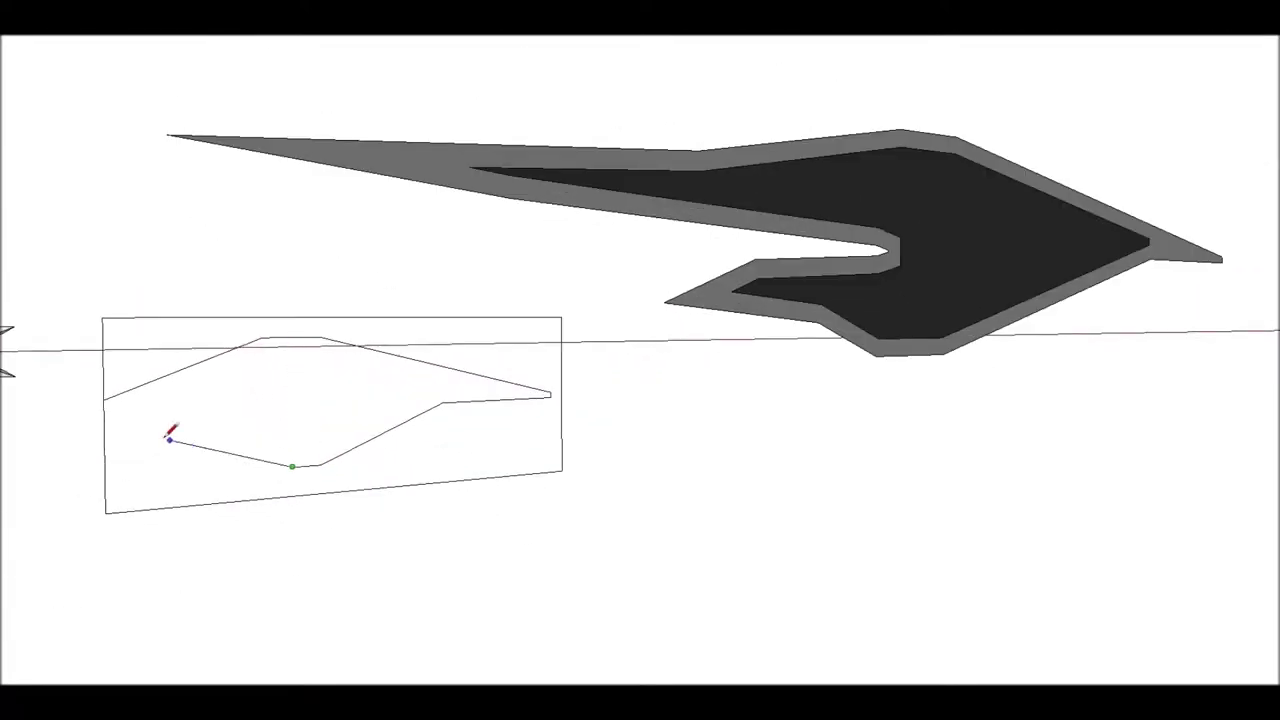
{"action": "scroll", "coordinate": [222, 433], "scroll_direction": "down", "scroll_amount": 2}
{"action": "left_click", "coordinate": [189, 446]}
{"action": "scroll", "coordinate": [188, 445], "scroll_direction": "up", "scroll_amount": 2}
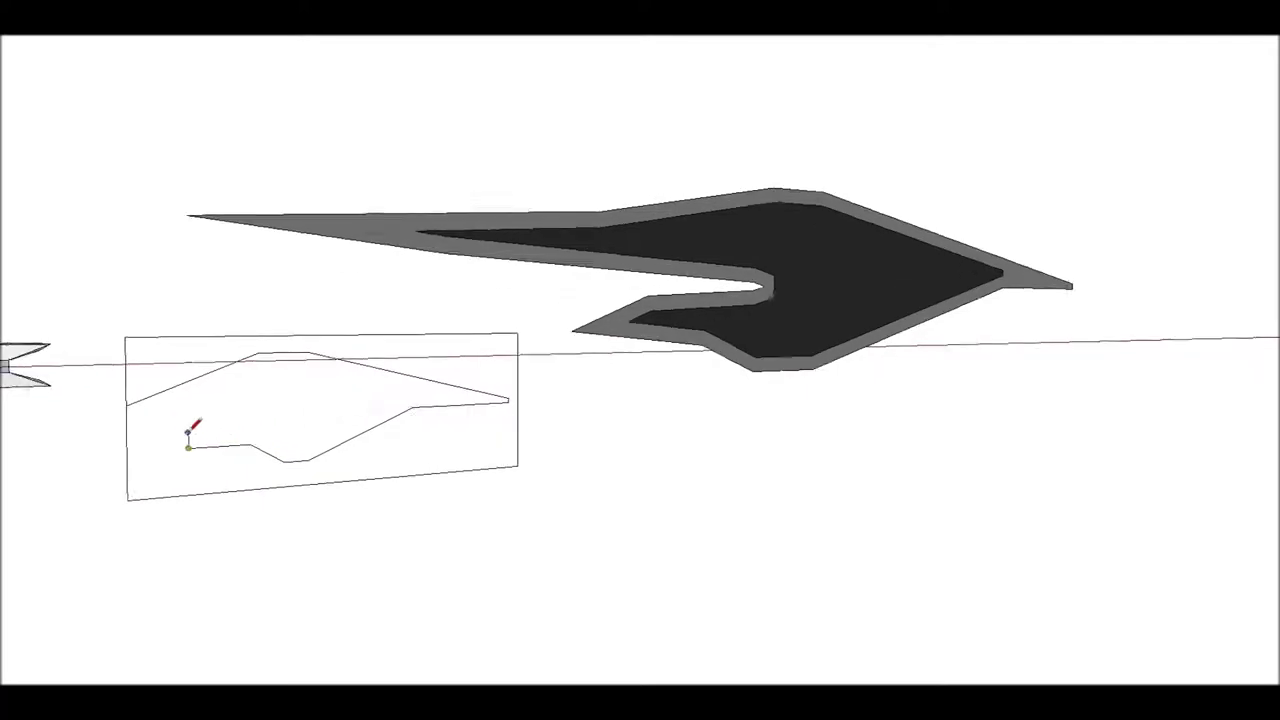
Orbit around the model to view the ship, the panel and the dark shape together.
{"action": "middle_click_drag", "start_coordinate": [246, 414], "coordinate": [406, 371]}
{"action": "scroll", "coordinate": [459, 358], "scroll_direction": "up", "scroll_amount": 3}
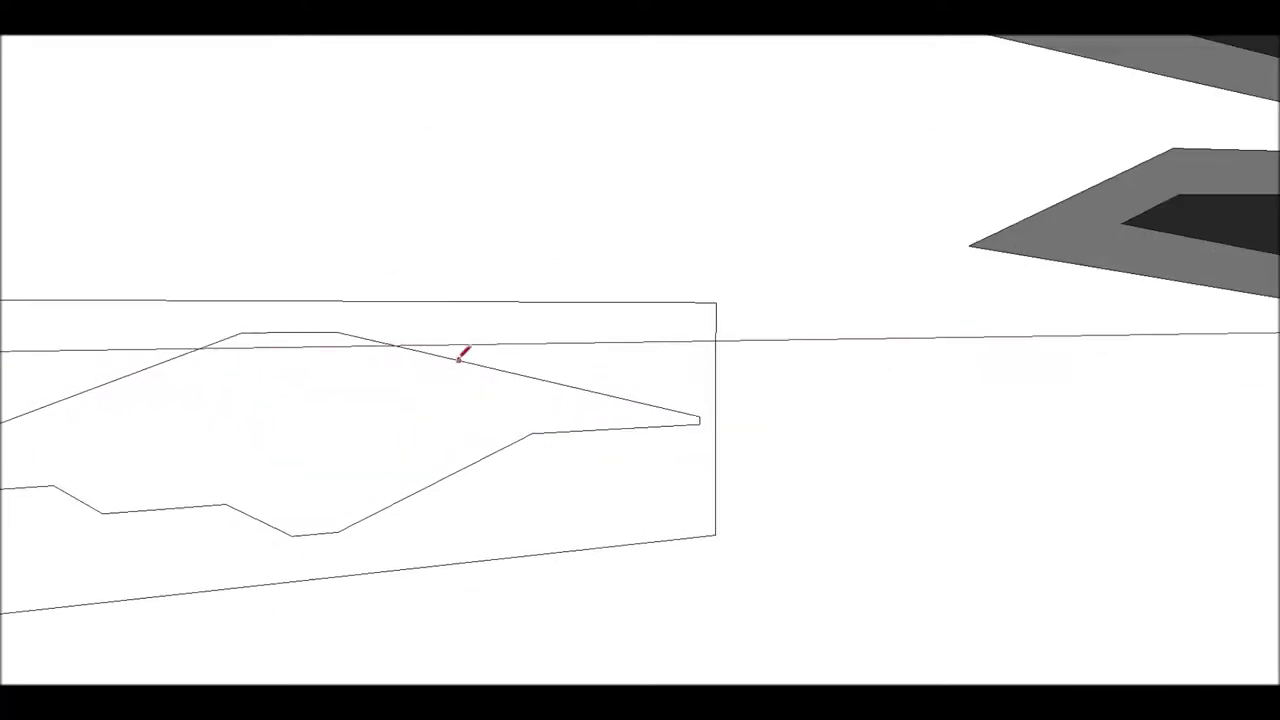
{"action": "scroll", "coordinate": [415, 350], "scroll_direction": "down", "scroll_amount": 2}
{"action": "scroll", "coordinate": [297, 333], "scroll_direction": "up", "scroll_amount": 4}
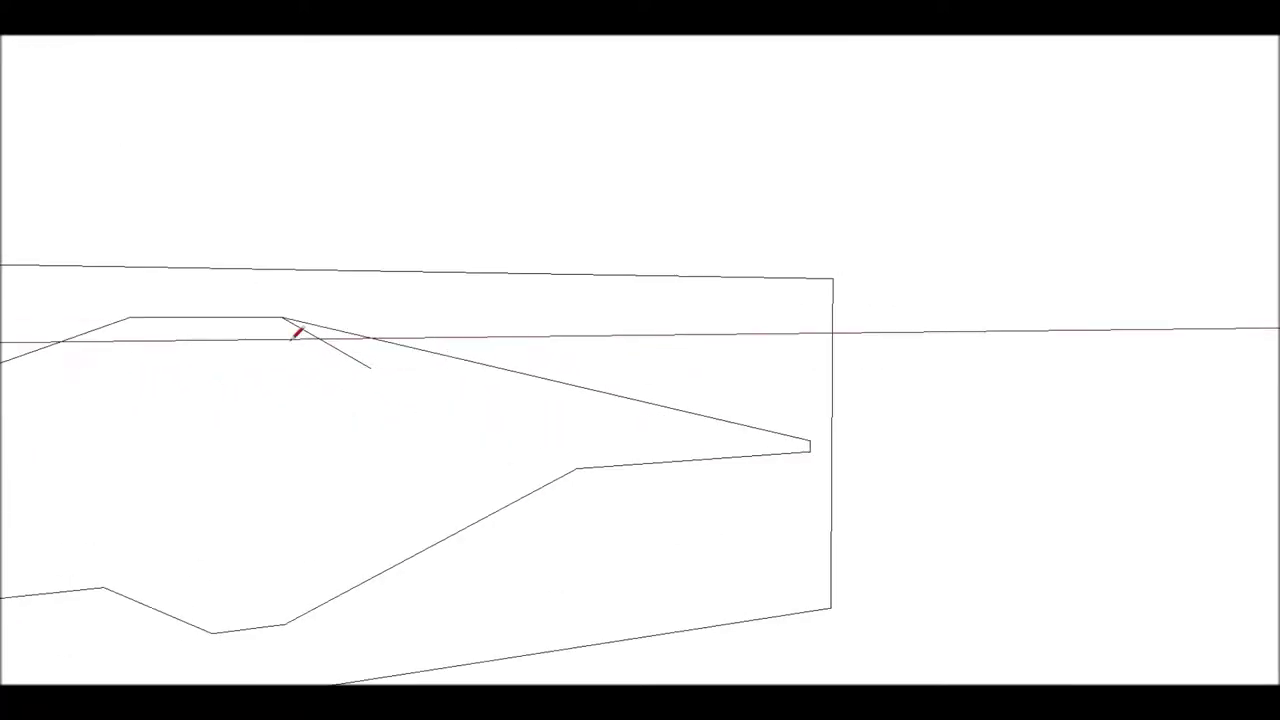
{"action": "scroll", "coordinate": [343, 347], "scroll_direction": "down", "scroll_amount": 3}
{"action": "middle_click_drag", "start_coordinate": [380, 374], "coordinate": [543, 371]}
{"action": "mouse_move", "coordinate": [721, 465]}
{"action": "middle_mouse_down"}
{"action": "mouse_move", "coordinate": [520, 426]}
{"action": "mouse_move", "coordinate": [586, 343]}
{"action": "mouse_move", "coordinate": [663, 286]}
{"action": "middle_mouse_up"}
{"action": "scroll", "coordinate": [663, 286], "scroll_direction": "up", "scroll_amount": 2}
{"action": "scroll", "coordinate": [533, 377], "scroll_direction": "up", "scroll_amount": 5}
Push/Pull the plate's inner face upward into a thicker slab.
{"action": "left_click", "coordinate": [529, 374]}
{"action": "key", "text": "p"}
{"action": "left_click_drag", "start_coordinate": [503, 371], "coordinate": [503, 340]}
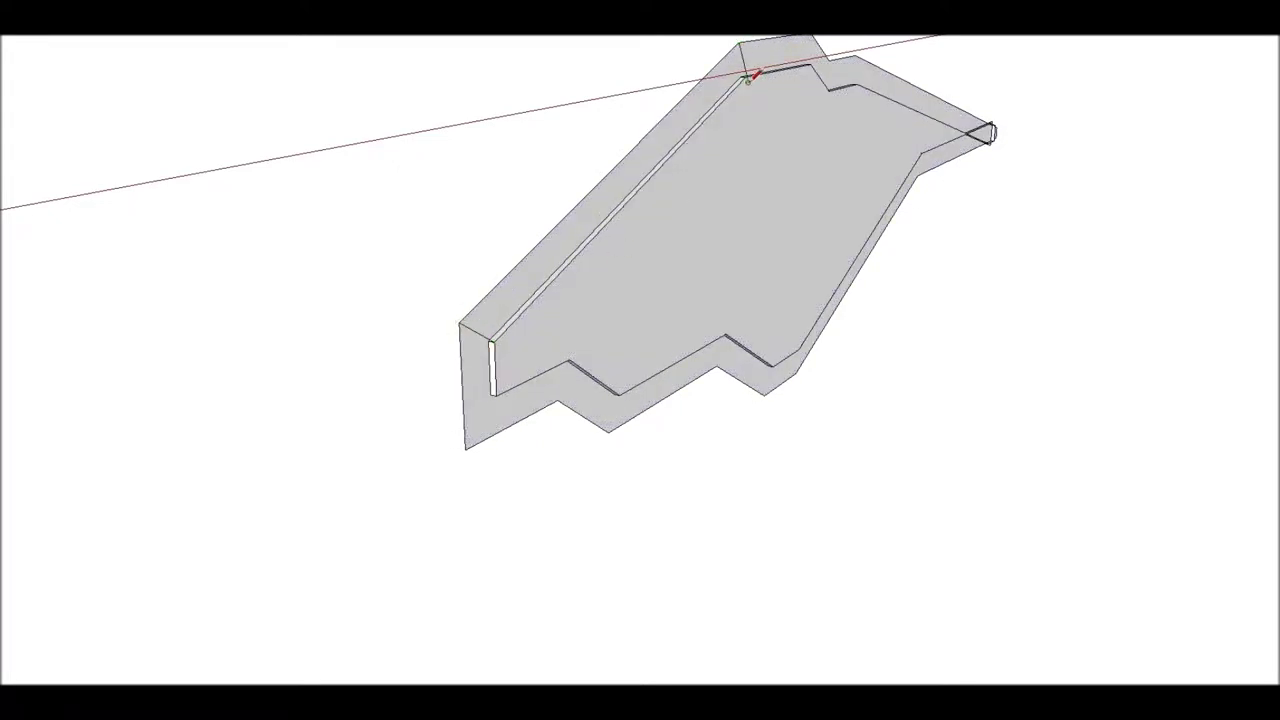
{"action": "double_click", "coordinate": [503, 332]}
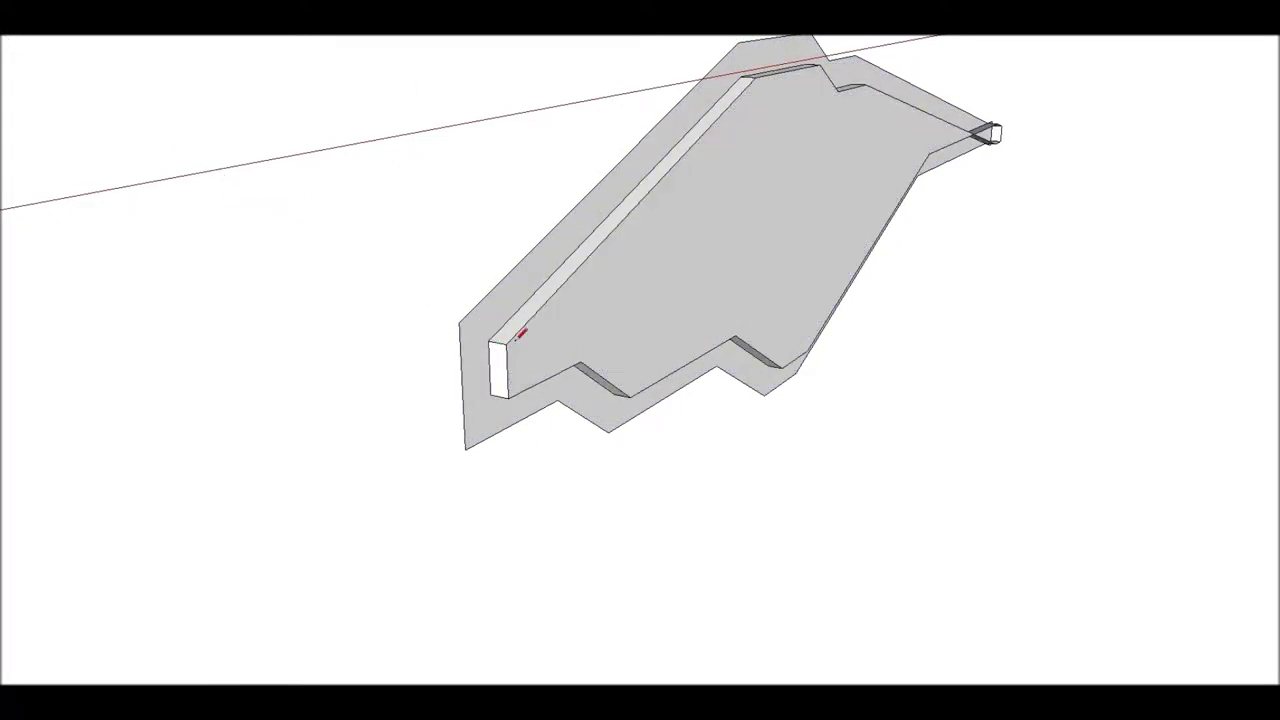
{"action": "left_click", "coordinate": [532, 328]}
Inspect the raised slab from several angles, then paste a copy of the plate.
{"action": "scroll", "coordinate": [866, 58], "scroll_direction": "up", "scroll_amount": 3}
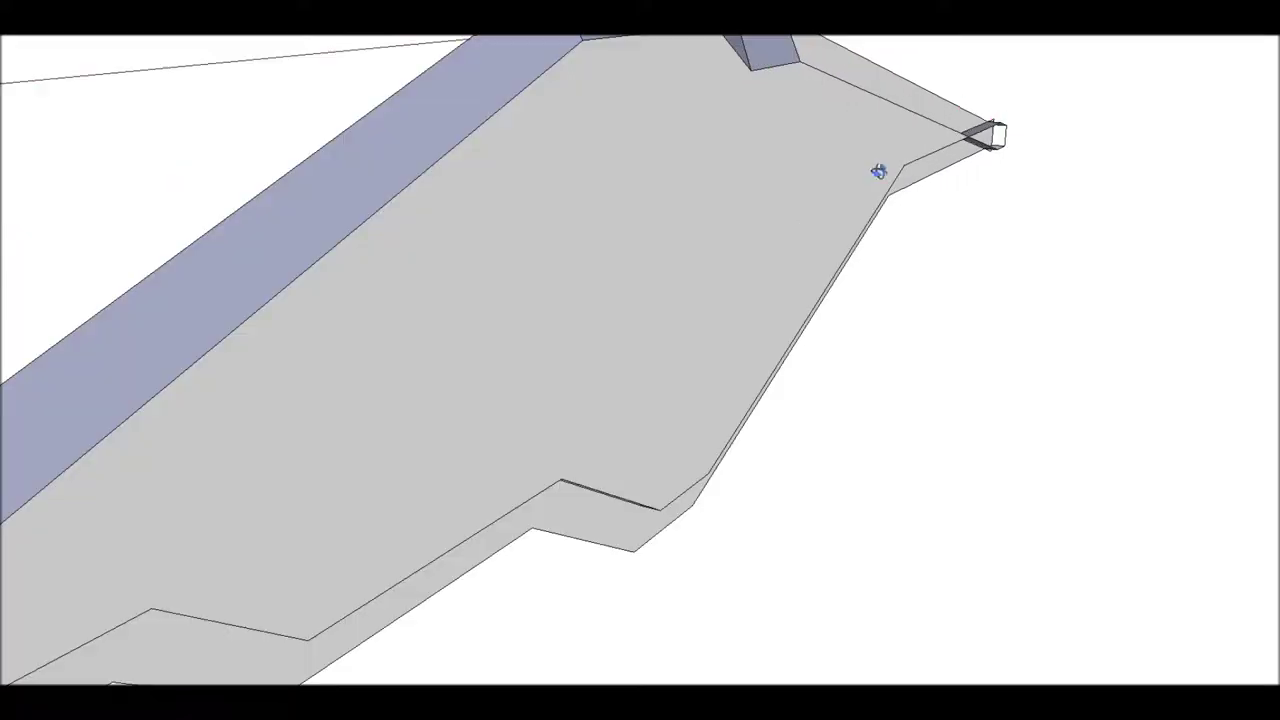
{"action": "middle_click_drag", "start_coordinate": [877, 171], "coordinate": [760, 283]}
{"action": "scroll", "coordinate": [714, 410], "scroll_direction": "up", "scroll_amount": 2}
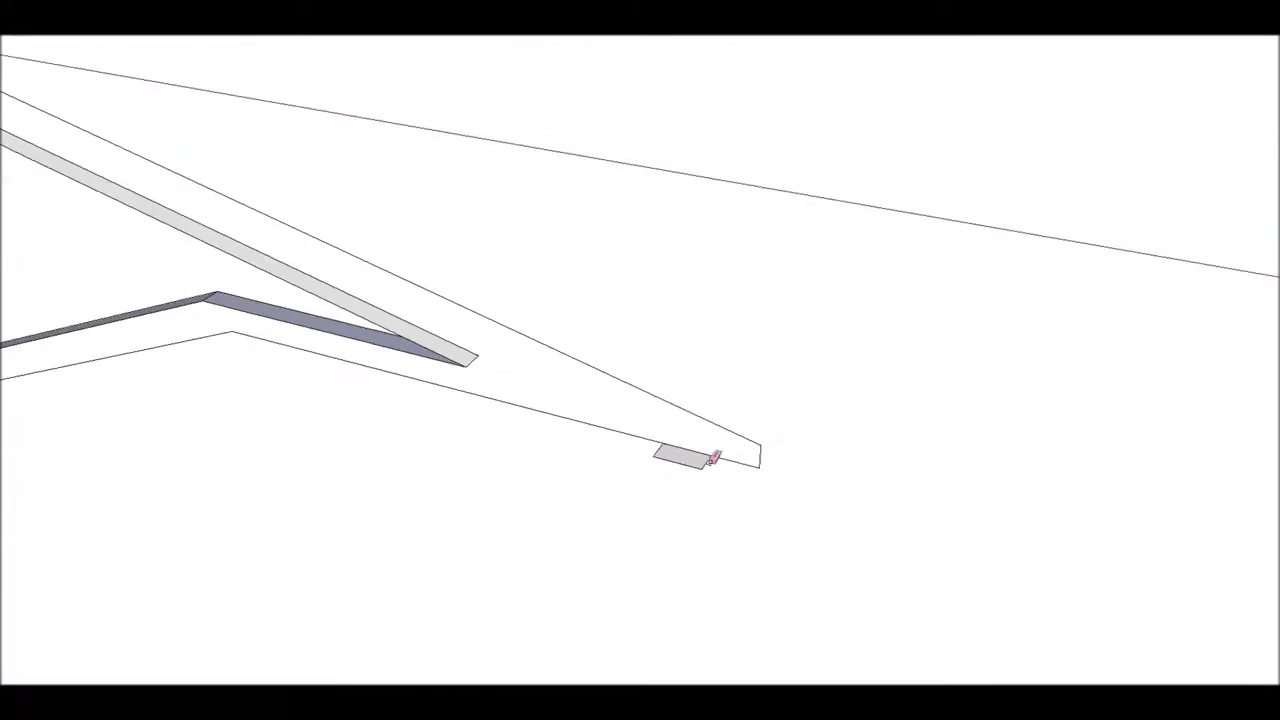
{"action": "scroll", "coordinate": [714, 458], "scroll_direction": "down", "scroll_amount": 3}
{"action": "scroll", "coordinate": [623, 423], "scroll_direction": "up", "scroll_amount": 2}
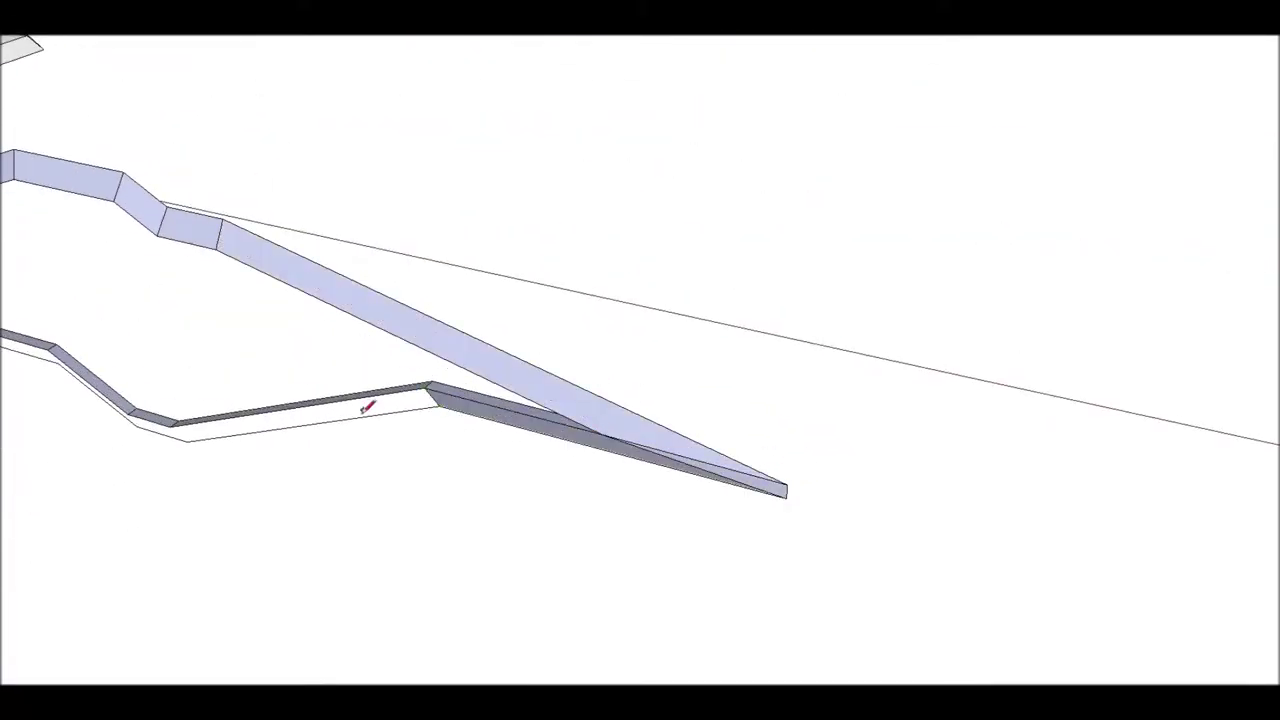
{"action": "mouse_move", "coordinate": [205, 260]}
{"action": "middle_mouse_down"}
{"action": "mouse_move", "coordinate": [394, 403]}
{"action": "mouse_move", "coordinate": [298, 233]}
{"action": "middle_mouse_up"}
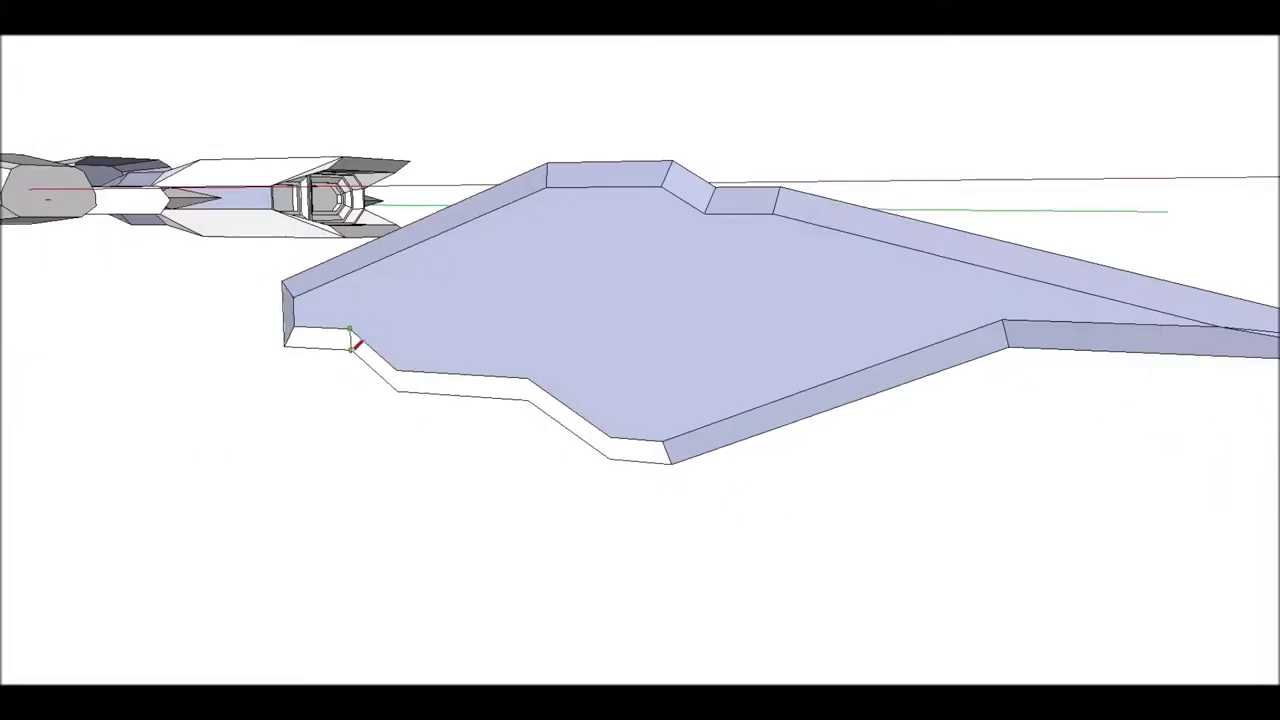
{"action": "mouse_move", "coordinate": [586, 279]}
{"action": "middle_mouse_down"}
{"action": "mouse_move", "coordinate": [640, 340]}
{"action": "mouse_move", "coordinate": [960, 470]}
{"action": "middle_mouse_up"}
{"action": "key", "text": "ctrl+v"}
{"action": "scroll", "coordinate": [515, 141], "scroll_direction": "down", "scroll_amount": 1}
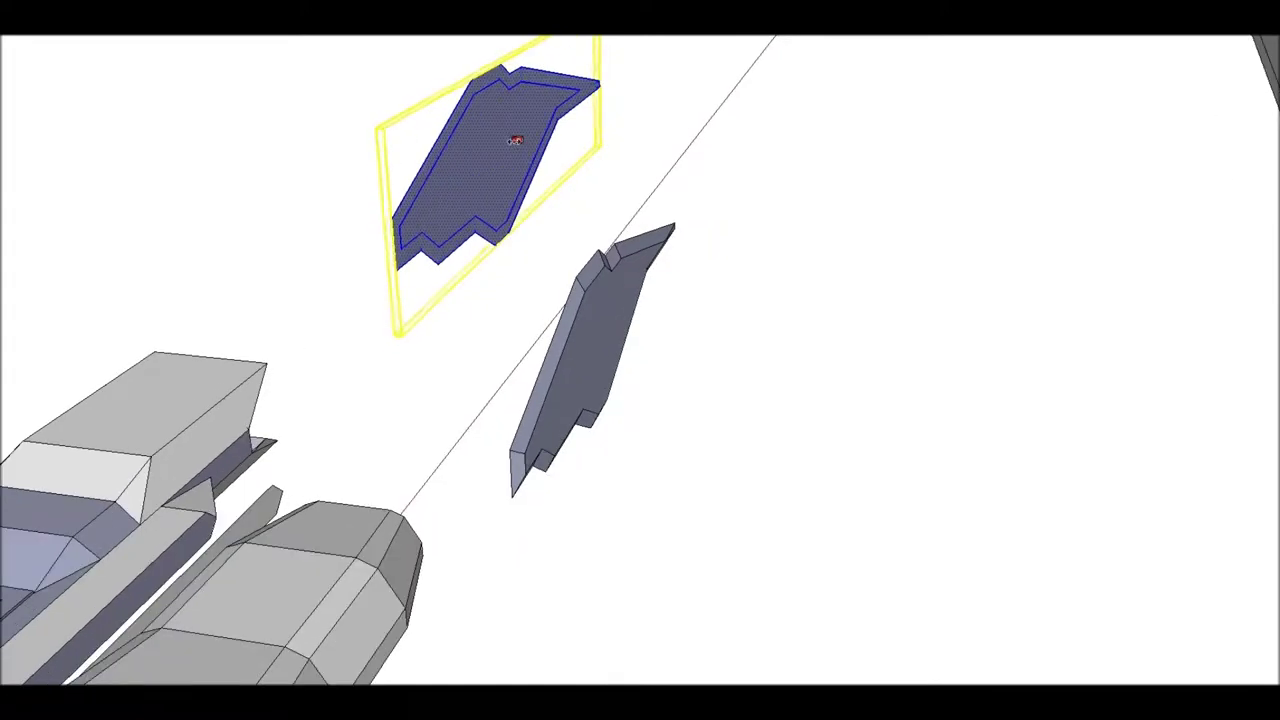
Drop the pasted fin plate, then lift it and slide it toward the hull.
{"action": "left_click", "coordinate": [516, 139]}
{"action": "mouse_move", "coordinate": [516, 139]}
{"action": "middle_mouse_down"}
{"action": "mouse_move", "coordinate": [591, 263]}
{"action": "mouse_move", "coordinate": [254, 64]}
{"action": "mouse_move", "coordinate": [280, 77]}
{"action": "mouse_move", "coordinate": [300, 357]}
{"action": "mouse_move", "coordinate": [637, 452]}
{"action": "mouse_move", "coordinate": [682, 340]}
{"action": "middle_mouse_up"}
{"action": "middle_click_drag", "start_coordinate": [358, 278], "coordinate": [220, 51]}
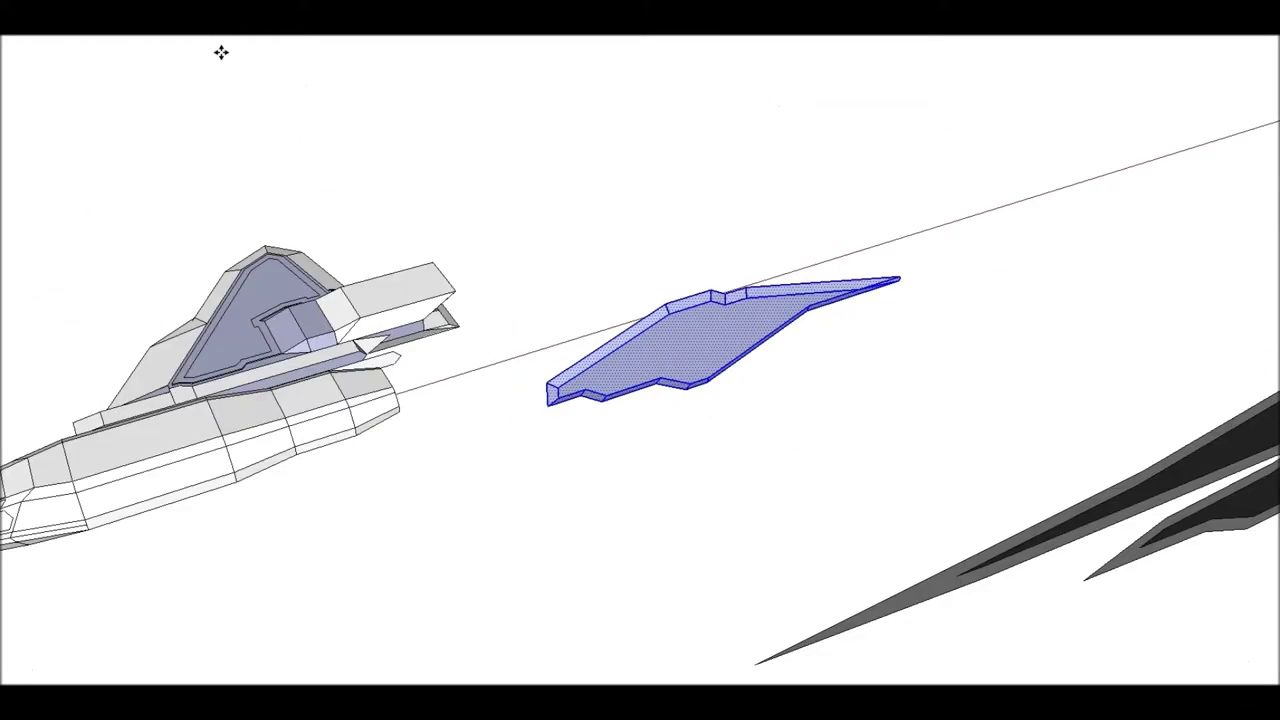
{"action": "left_click", "coordinate": [766, 171]}
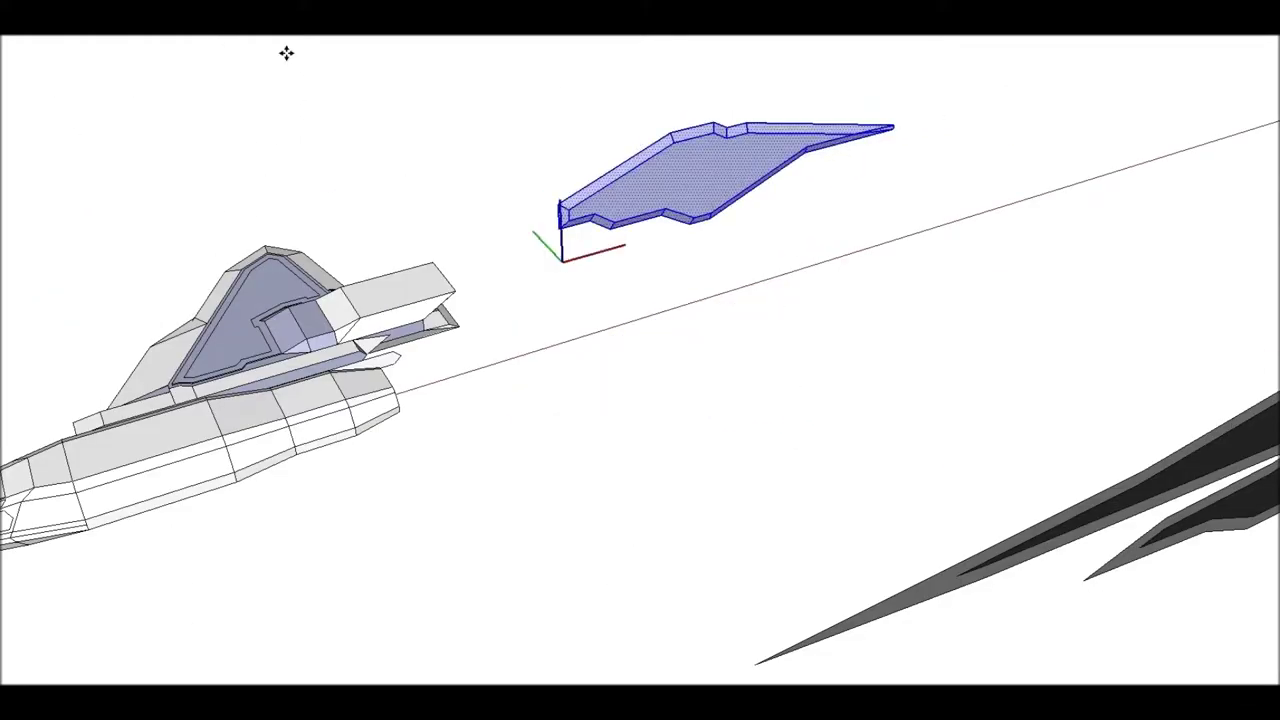
{"action": "scroll", "coordinate": [300, 75], "scroll_direction": "up", "scroll_amount": 3}
{"action": "mouse_move", "coordinate": [266, 63]}
{"action": "middle_mouse_down"}
{"action": "mouse_move", "coordinate": [600, 537]}
{"action": "mouse_move", "coordinate": [744, 514]}
{"action": "middle_mouse_up"}
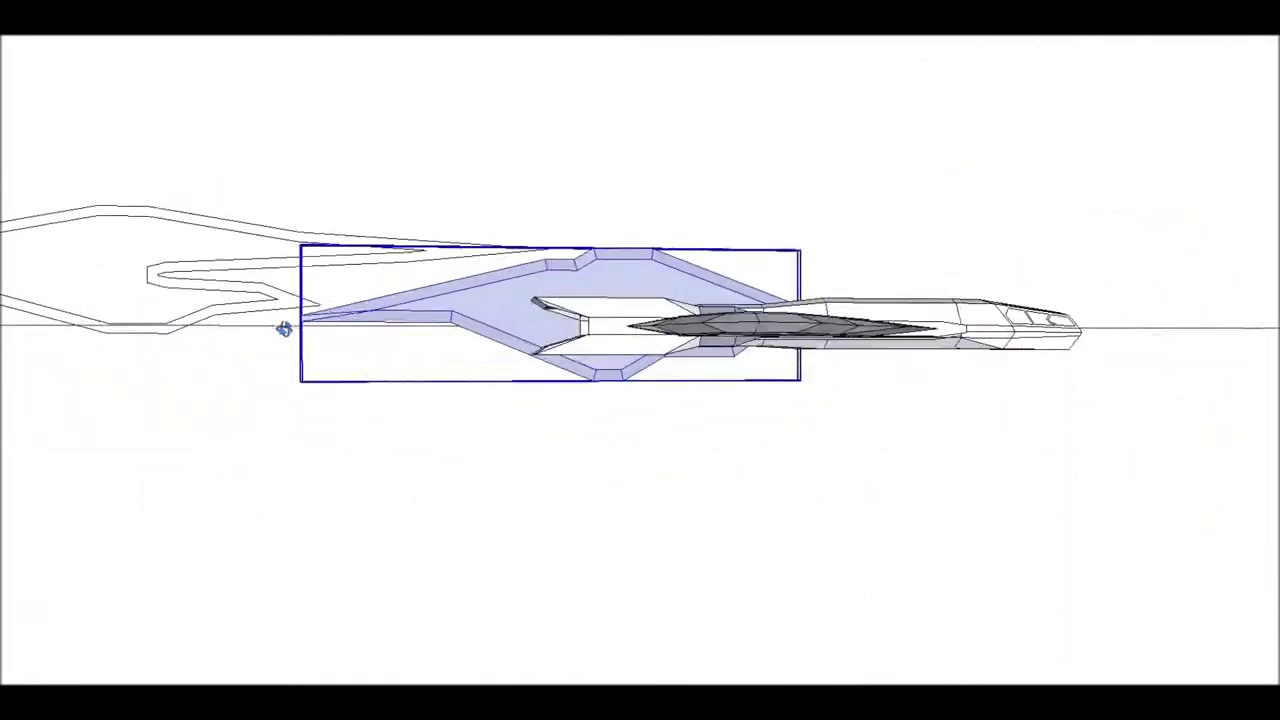
Orbit and zoom around the tail to check both fin slabs stand parallel.
{"action": "mouse_move", "coordinate": [737, 291]}
{"action": "middle_mouse_down"}
{"action": "mouse_move", "coordinate": [414, 257]}
{"action": "mouse_move", "coordinate": [660, 271]}
{"action": "mouse_move", "coordinate": [565, 624]}
{"action": "middle_mouse_up"}
{"action": "scroll", "coordinate": [606, 294], "scroll_direction": "up", "scroll_amount": 3}
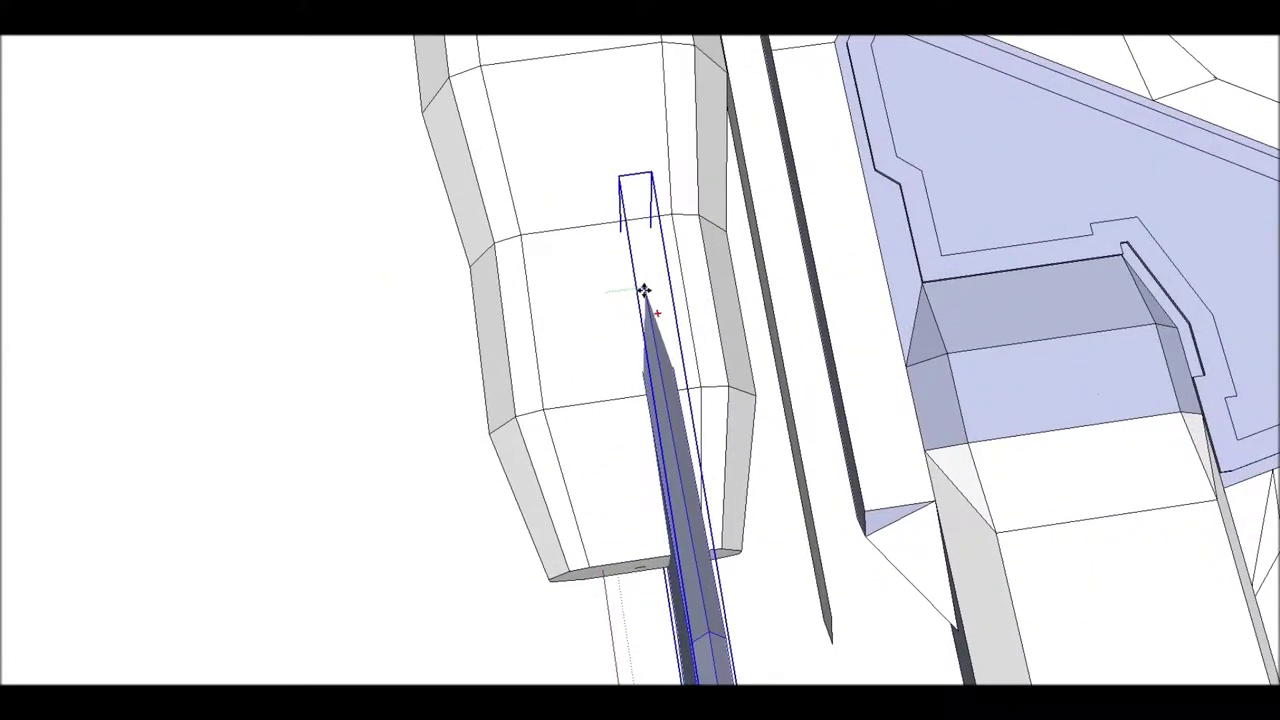
{"action": "scroll", "coordinate": [609, 314], "scroll_direction": "down", "scroll_amount": 2}
{"action": "scroll", "coordinate": [627, 291], "scroll_direction": "up", "scroll_amount": 2}
{"action": "scroll", "coordinate": [609, 286], "scroll_direction": "up", "scroll_amount": 3}
{"action": "scroll", "coordinate": [603, 380], "scroll_direction": "up", "scroll_amount": 3}
{"action": "scroll", "coordinate": [597, 476], "scroll_direction": "up", "scroll_amount": 2}
{"action": "scroll", "coordinate": [614, 406], "scroll_direction": "down", "scroll_amount": 4}
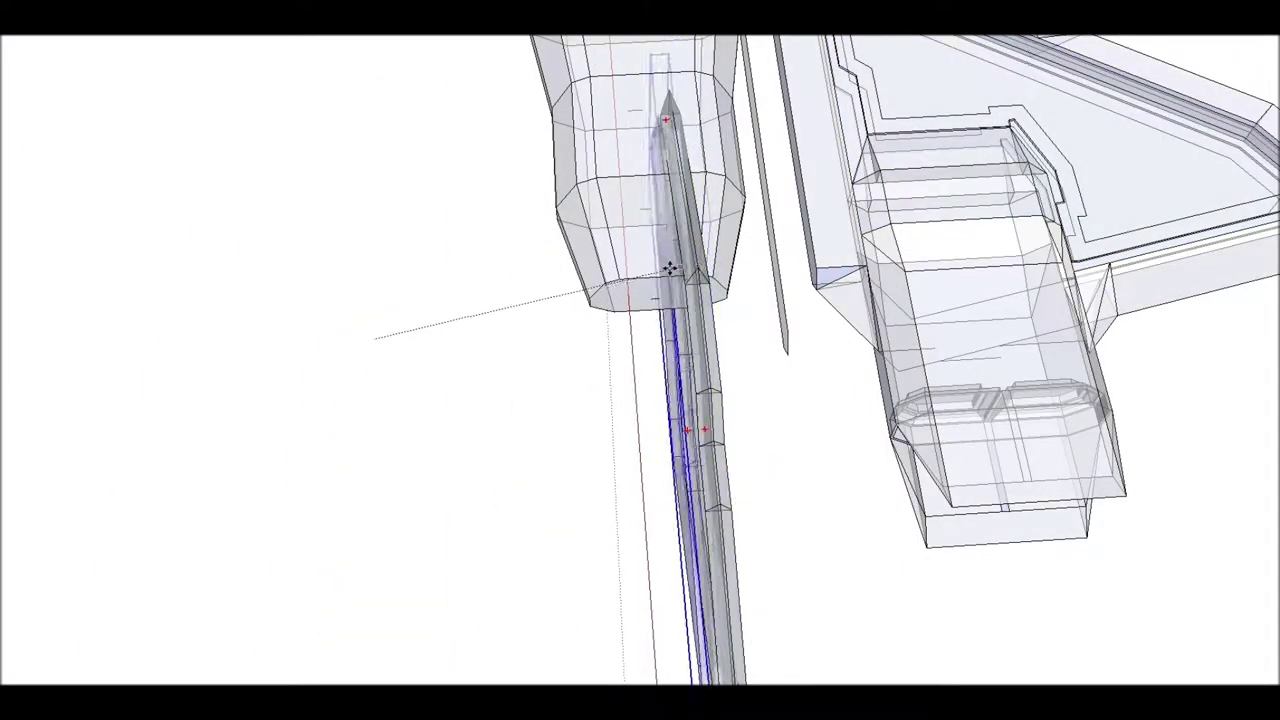
{"action": "scroll", "coordinate": [621, 328], "scroll_direction": "up", "scroll_amount": 5}
{"action": "scroll", "coordinate": [621, 328], "scroll_direction": "down", "scroll_amount": 3}
{"action": "scroll", "coordinate": [394, 134], "scroll_direction": "down", "scroll_amount": 3}
{"action": "scroll", "coordinate": [883, 494], "scroll_direction": "down", "scroll_amount": 3}
{"action": "scroll", "coordinate": [774, 160], "scroll_direction": "down", "scroll_amount": 2}
{"action": "mouse_move", "coordinate": [774, 160]}
{"action": "middle_mouse_down"}
{"action": "mouse_move", "coordinate": [594, 486]}
{"action": "mouse_move", "coordinate": [617, 487]}
{"action": "middle_mouse_up"}
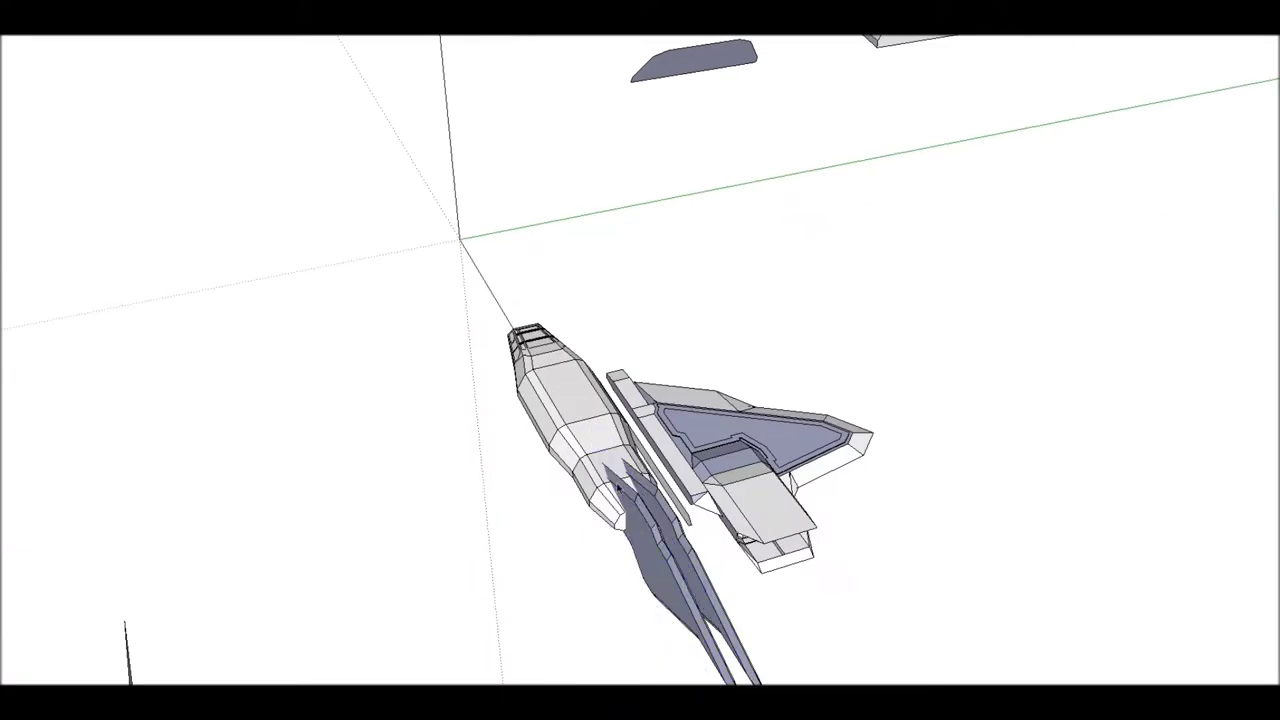
{"action": "scroll", "coordinate": [617, 487], "scroll_direction": "up", "scroll_amount": 3}
{"action": "scroll", "coordinate": [600, 500], "scroll_direction": "up", "scroll_amount": 2}
{"action": "scroll", "coordinate": [526, 423], "scroll_direction": "up", "scroll_amount": 1}
{"action": "mouse_move", "coordinate": [500, 436]}
{"action": "middle_mouse_down"}
{"action": "mouse_move", "coordinate": [589, 491]}
{"action": "mouse_move", "coordinate": [540, 509]}
{"action": "middle_mouse_up"}
{"action": "scroll", "coordinate": [489, 380], "scroll_direction": "up", "scroll_amount": 3}
{"action": "scroll", "coordinate": [477, 376], "scroll_direction": "up", "scroll_amount": 2}
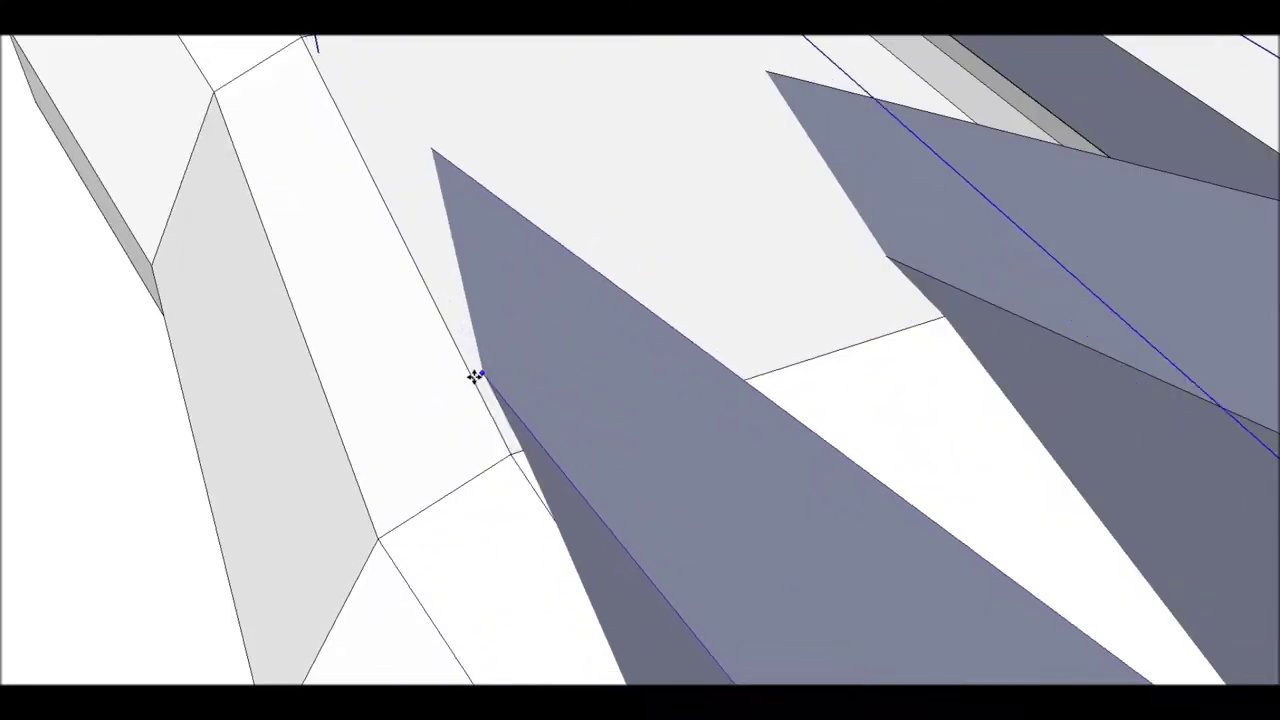
{"action": "scroll", "coordinate": [475, 373], "scroll_direction": "up", "scroll_amount": 1}
{"action": "mouse_move", "coordinate": [475, 373]}
{"action": "middle_mouse_down"}
{"action": "mouse_move", "coordinate": [651, 354]}
{"action": "mouse_move", "coordinate": [269, 74]}
{"action": "middle_mouse_up"}
{"action": "scroll", "coordinate": [675, 371], "scroll_direction": "up", "scroll_amount": 1}
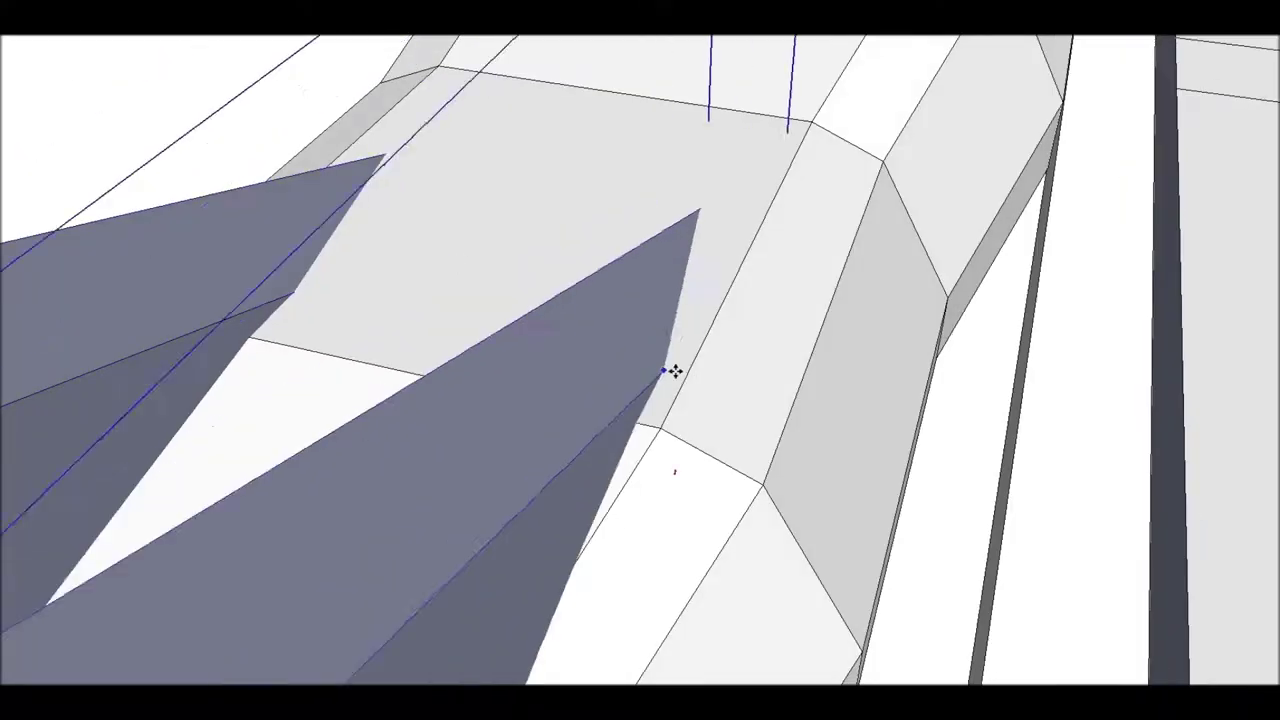
{"action": "scroll", "coordinate": [675, 371], "scroll_direction": "down", "scroll_amount": 2}
{"action": "mouse_move", "coordinate": [675, 371]}
{"action": "middle_mouse_down"}
{"action": "mouse_move", "coordinate": [780, 250]}
{"action": "mouse_move", "coordinate": [875, 87]}
{"action": "mouse_move", "coordinate": [231, 49]}
{"action": "middle_mouse_up"}
{"action": "scroll", "coordinate": [780, 250], "scroll_direction": "down", "scroll_amount": 5}
{"action": "scroll", "coordinate": [632, 457], "scroll_direction": "up", "scroll_amount": 2}
{"action": "scroll", "coordinate": [580, 466], "scroll_direction": "up", "scroll_amount": 2}
{"action": "scroll", "coordinate": [745, 461], "scroll_direction": "down", "scroll_amount": 2}
{"action": "mouse_move", "coordinate": [745, 461]}
{"action": "middle_mouse_down"}
{"action": "mouse_move", "coordinate": [552, 272]}
{"action": "mouse_move", "coordinate": [149, 469]}
{"action": "mouse_move", "coordinate": [1278, 380]}
{"action": "mouse_move", "coordinate": [700, 351]}
{"action": "mouse_move", "coordinate": [700, 473]}
{"action": "mouse_move", "coordinate": [820, 331]}
{"action": "mouse_move", "coordinate": [393, 258]}
{"action": "middle_mouse_up"}
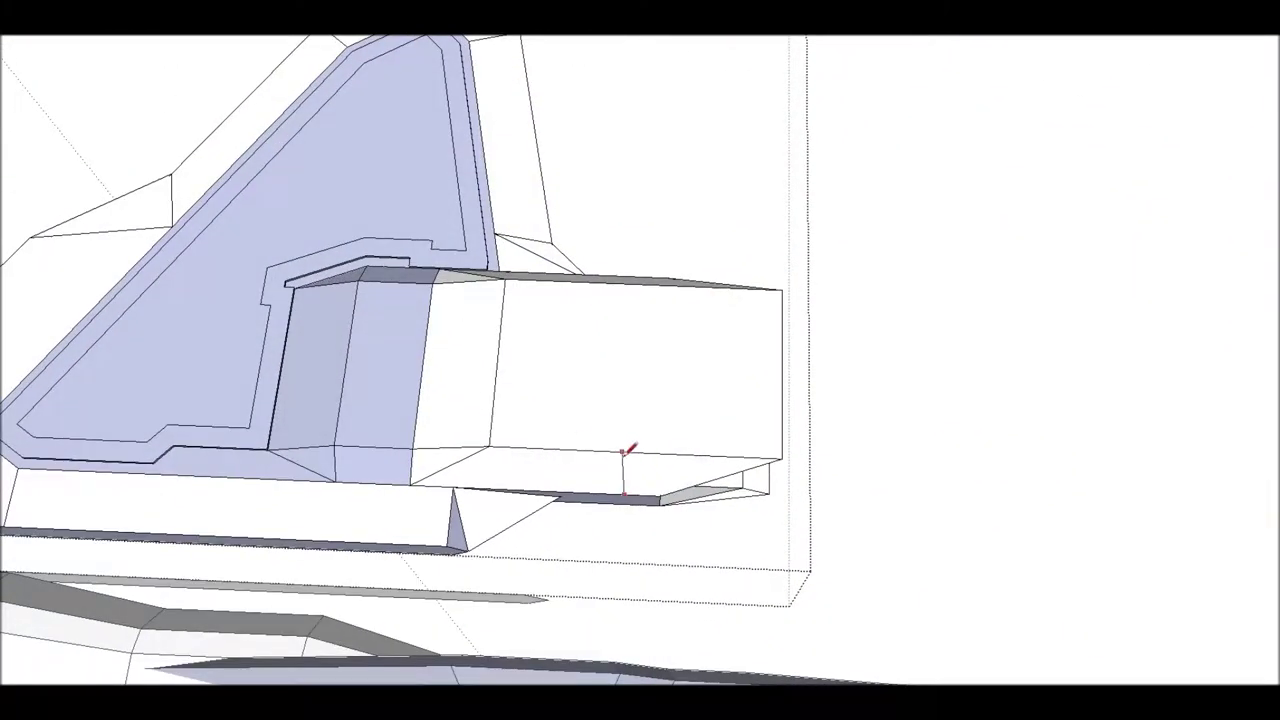
Orbit under the ship to bring the block beneath the triangular wing into view.
{"action": "mouse_move", "coordinate": [566, 228]}
{"action": "middle_mouse_down"}
{"action": "mouse_move", "coordinate": [759, 461]}
{"action": "mouse_move", "coordinate": [583, 132]}
{"action": "middle_mouse_up"}
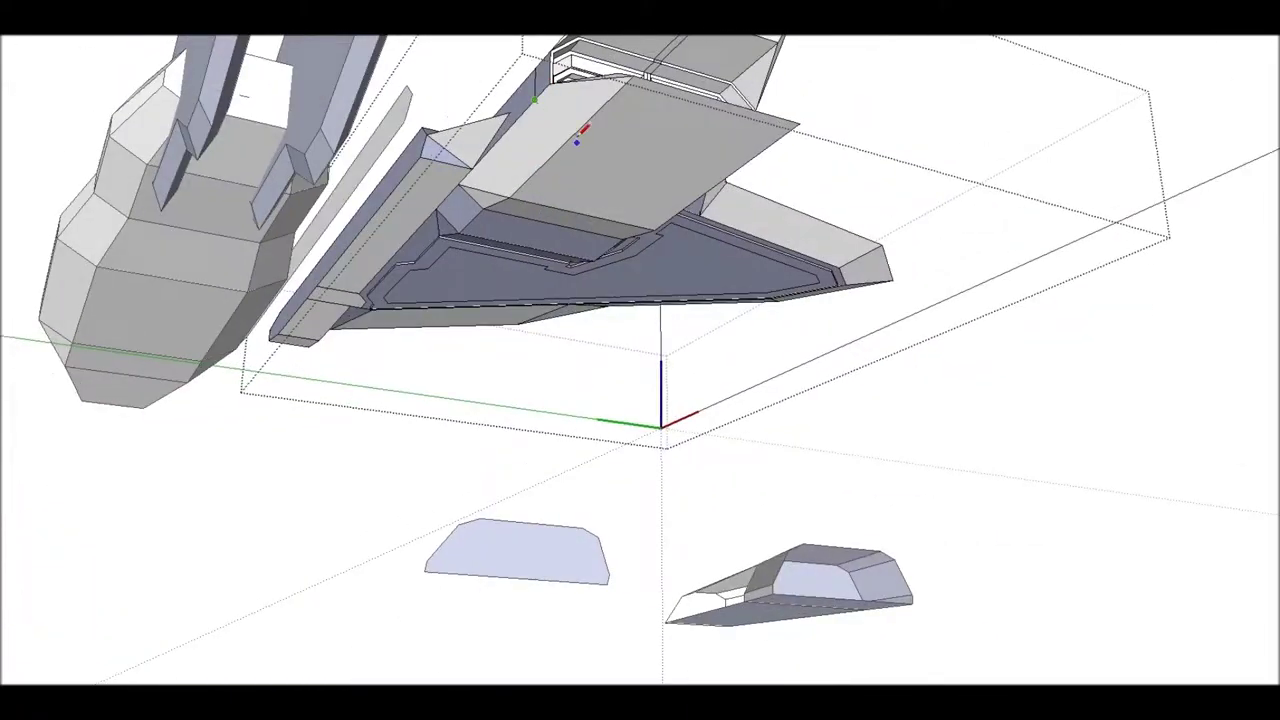
{"action": "mouse_move", "coordinate": [688, 158]}
{"action": "middle_mouse_down"}
{"action": "mouse_move", "coordinate": [663, 146]}
{"action": "mouse_move", "coordinate": [337, 249]}
{"action": "middle_mouse_up"}
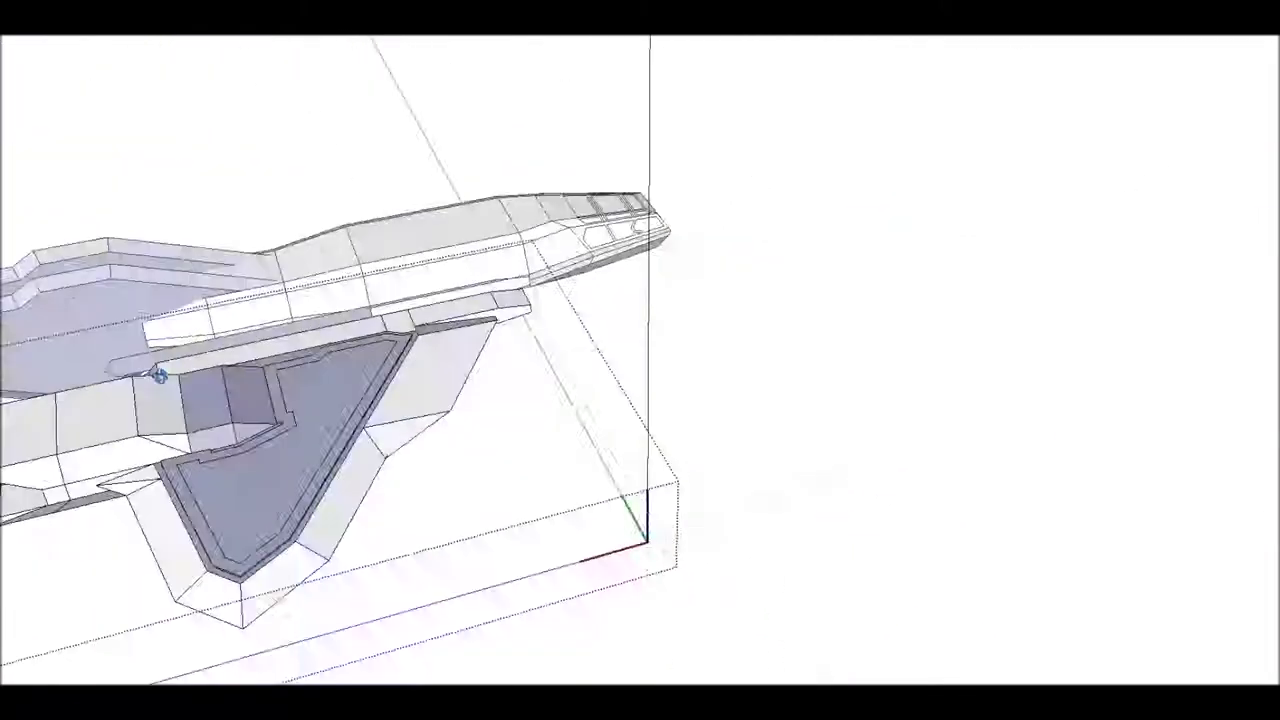
{"action": "mouse_move", "coordinate": [540, 431]}
{"action": "middle_mouse_down"}
{"action": "mouse_move", "coordinate": [523, 206]}
{"action": "mouse_move", "coordinate": [435, 94]}
{"action": "middle_mouse_up"}
{"action": "mouse_move", "coordinate": [557, 276]}
{"action": "middle_mouse_down"}
{"action": "mouse_move", "coordinate": [720, 294]}
{"action": "mouse_move", "coordinate": [940, 375]}
{"action": "mouse_move", "coordinate": [329, 97]}
{"action": "middle_mouse_up"}
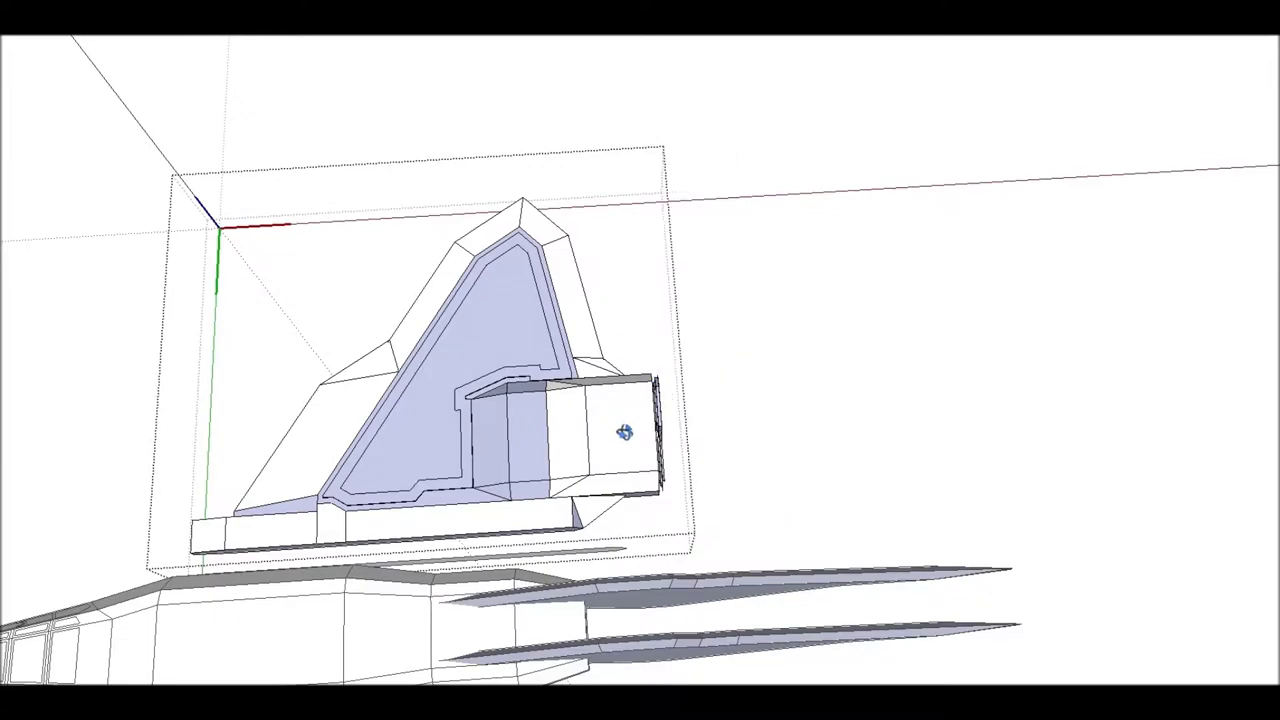
{"action": "scroll", "coordinate": [613, 420], "scroll_direction": "up", "scroll_amount": 3}
{"action": "middle_click_drag", "start_coordinate": [609, 417], "coordinate": [510, 456]}
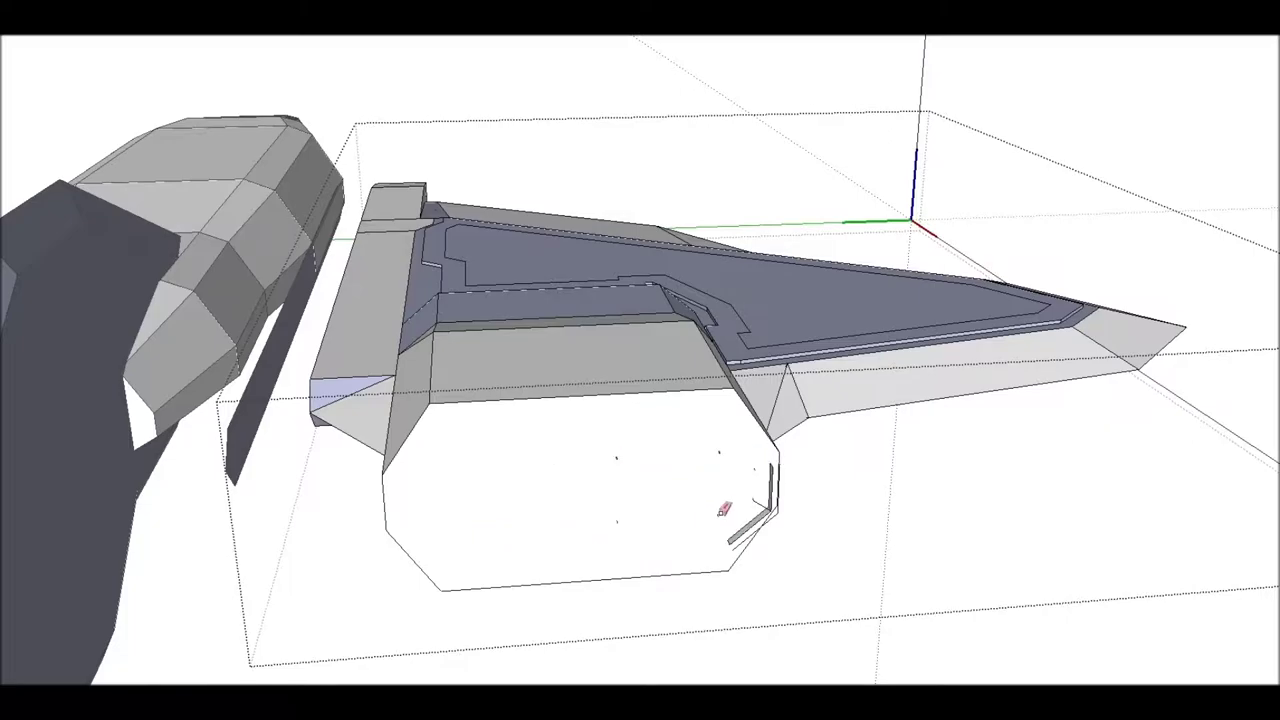
{"action": "middle_click_drag", "start_coordinate": [646, 491], "coordinate": [451, 523]}
{"action": "mouse_move", "coordinate": [363, 374]}
{"action": "middle_mouse_down"}
{"action": "mouse_move", "coordinate": [391, 466]}
{"action": "mouse_move", "coordinate": [801, 639]}
{"action": "mouse_move", "coordinate": [643, 509]}
{"action": "mouse_move", "coordinate": [513, 452]}
{"action": "middle_mouse_up"}
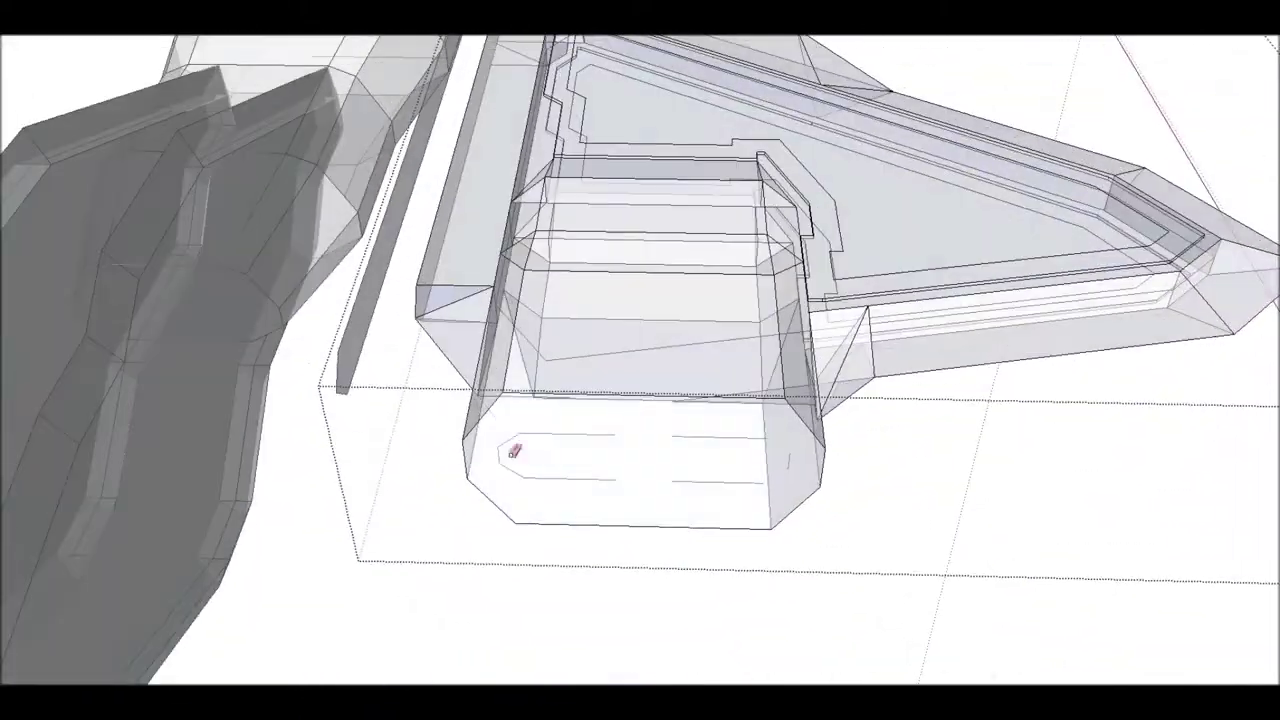
{"action": "middle_click_drag", "start_coordinate": [651, 403], "coordinate": [457, 312]}
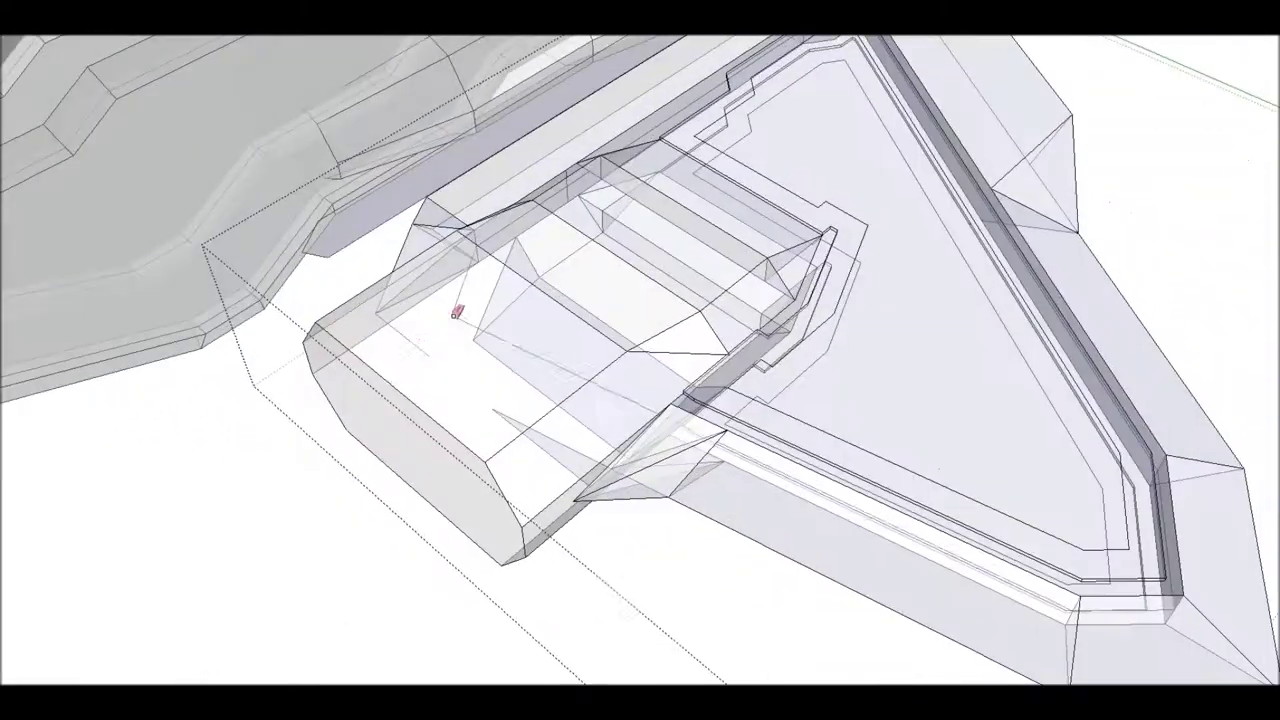
{"action": "mouse_move", "coordinate": [519, 414]}
{"action": "middle_mouse_down"}
{"action": "mouse_move", "coordinate": [734, 463]}
{"action": "mouse_move", "coordinate": [437, 206]}
{"action": "mouse_move", "coordinate": [683, 366]}
{"action": "mouse_move", "coordinate": [866, 414]}
{"action": "mouse_move", "coordinate": [346, 260]}
{"action": "mouse_move", "coordinate": [856, 209]}
{"action": "mouse_move", "coordinate": [463, 500]}
{"action": "mouse_move", "coordinate": [695, 347]}
{"action": "mouse_move", "coordinate": [697, 263]}
{"action": "mouse_move", "coordinate": [60, 291]}
{"action": "mouse_move", "coordinate": [791, 289]}
{"action": "mouse_move", "coordinate": [793, 383]}
{"action": "mouse_move", "coordinate": [2, 290]}
{"action": "middle_mouse_up"}
Start scaling the mount block and frame its end from a low side angle.
{"action": "key", "text": "s"}
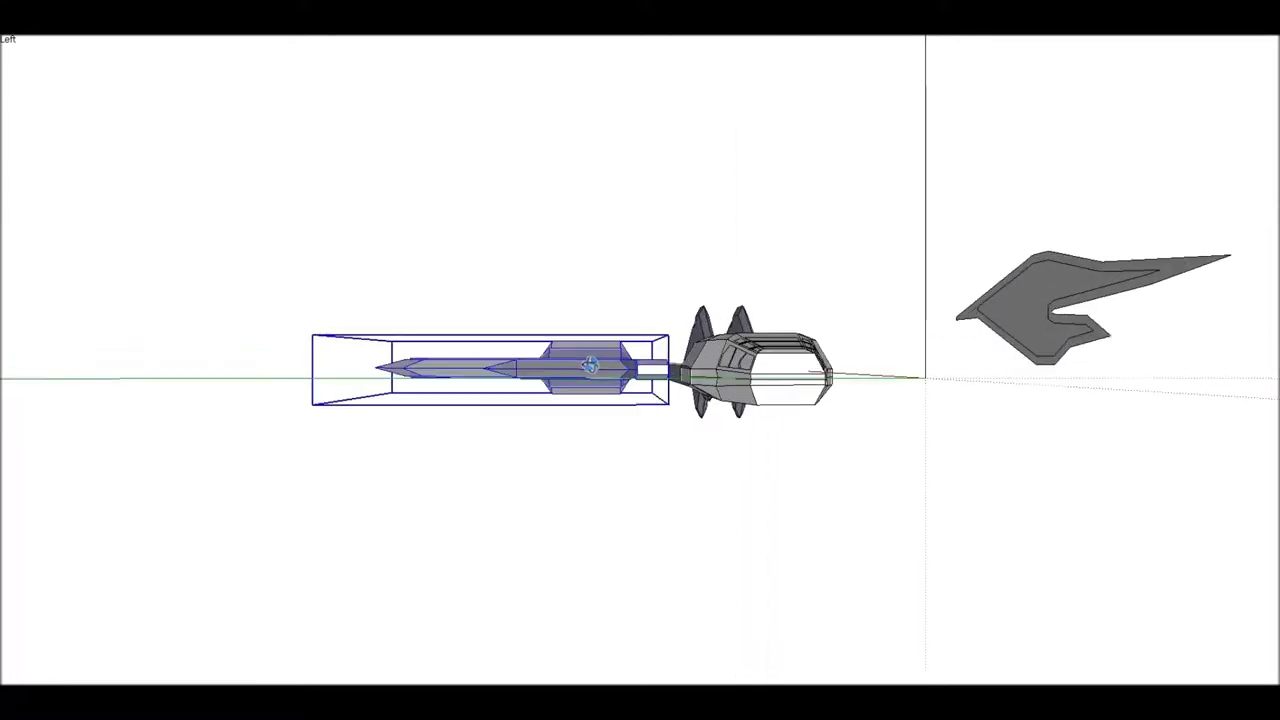
{"action": "mouse_move", "coordinate": [590, 366]}
{"action": "middle_mouse_down"}
{"action": "mouse_move", "coordinate": [734, 449]}
{"action": "mouse_move", "coordinate": [734, 369]}
{"action": "mouse_move", "coordinate": [103, 200]}
{"action": "mouse_move", "coordinate": [691, 420]}
{"action": "mouse_move", "coordinate": [890, 514]}
{"action": "mouse_move", "coordinate": [223, 129]}
{"action": "mouse_move", "coordinate": [697, 428]}
{"action": "middle_mouse_up"}
{"action": "mouse_move", "coordinate": [352, 182]}
{"action": "middle_mouse_down"}
{"action": "mouse_move", "coordinate": [634, 437]}
{"action": "mouse_move", "coordinate": [734, 297]}
{"action": "mouse_move", "coordinate": [950, 318]}
{"action": "middle_mouse_up"}
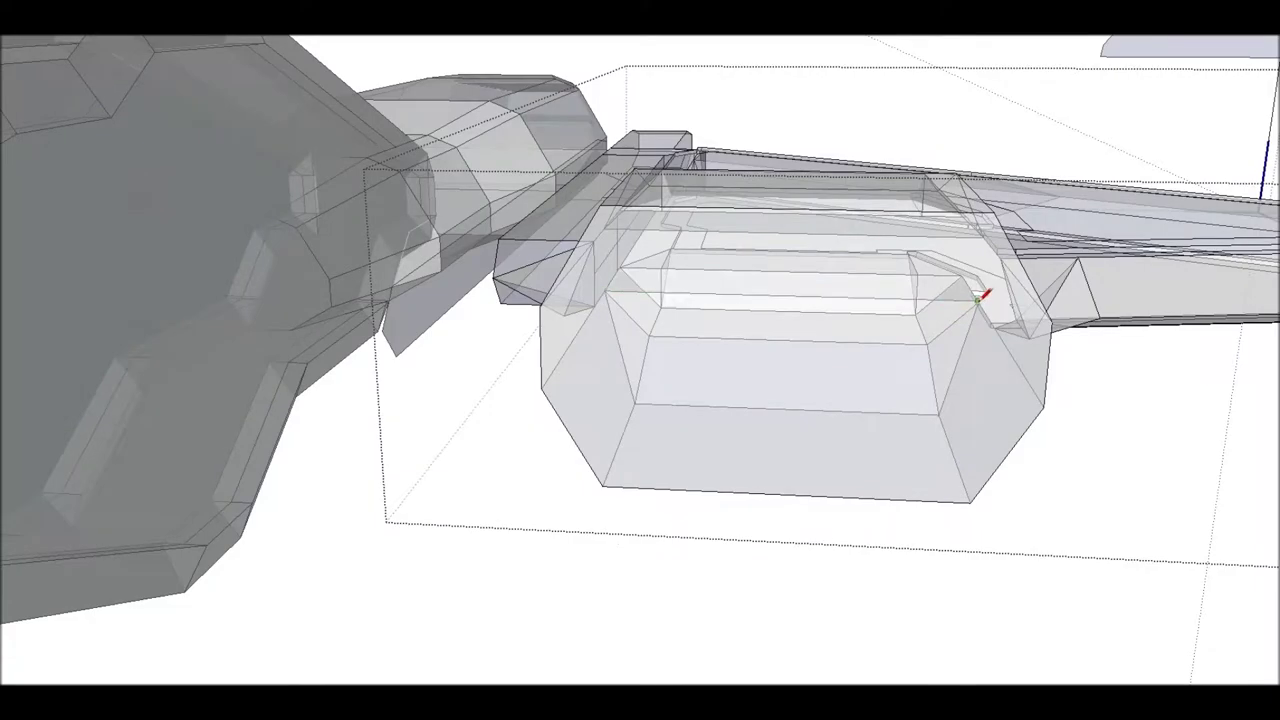
{"action": "scroll", "coordinate": [634, 286], "scroll_direction": "up", "scroll_amount": 3}
{"action": "scroll", "coordinate": [374, 271], "scroll_direction": "up", "scroll_amount": 2}
{"action": "scroll", "coordinate": [918, 193], "scroll_direction": "down", "scroll_amount": 1}
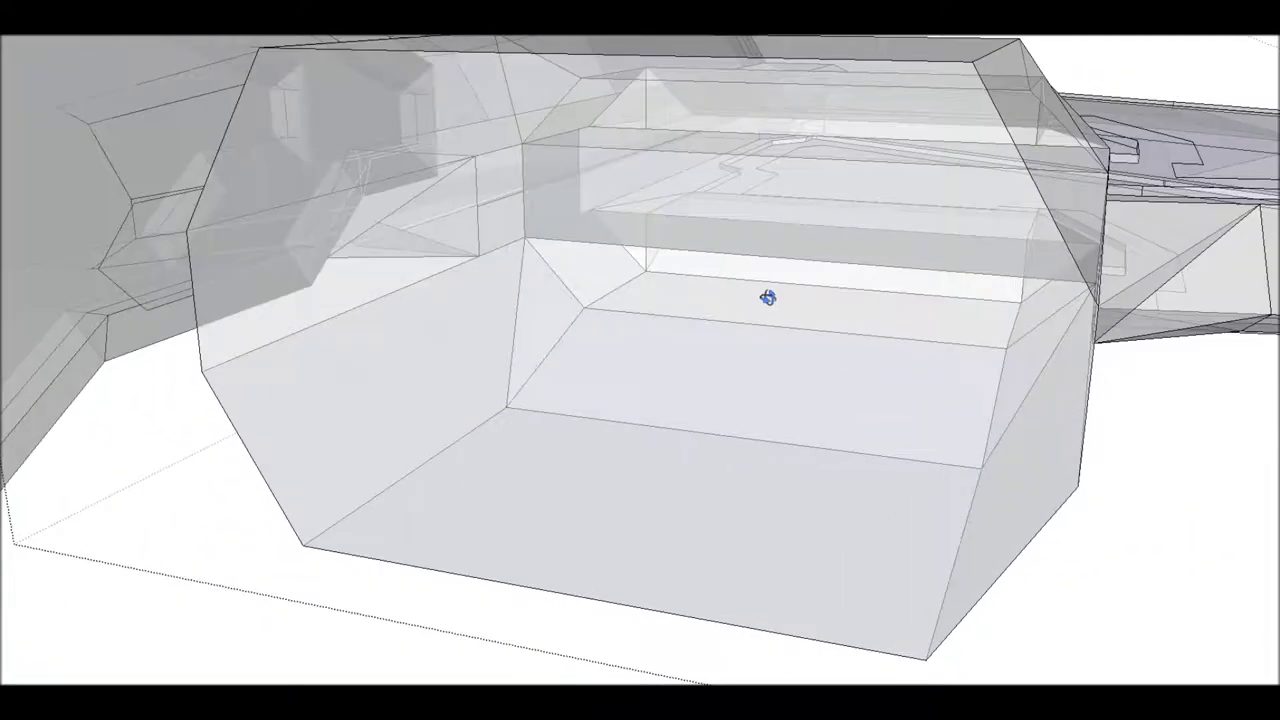
{"action": "mouse_move", "coordinate": [766, 294]}
{"action": "middle_mouse_down"}
{"action": "mouse_move", "coordinate": [283, 303]}
{"action": "mouse_move", "coordinate": [269, 237]}
{"action": "mouse_move", "coordinate": [285, 172]}
{"action": "mouse_move", "coordinate": [686, 343]}
{"action": "mouse_move", "coordinate": [834, 326]}
{"action": "mouse_move", "coordinate": [745, 258]}
{"action": "mouse_move", "coordinate": [771, 409]}
{"action": "mouse_move", "coordinate": [688, 298]}
{"action": "mouse_move", "coordinate": [957, 271]}
{"action": "middle_mouse_up"}
{"action": "scroll", "coordinate": [677, 357], "scroll_direction": "up", "scroll_amount": 2}
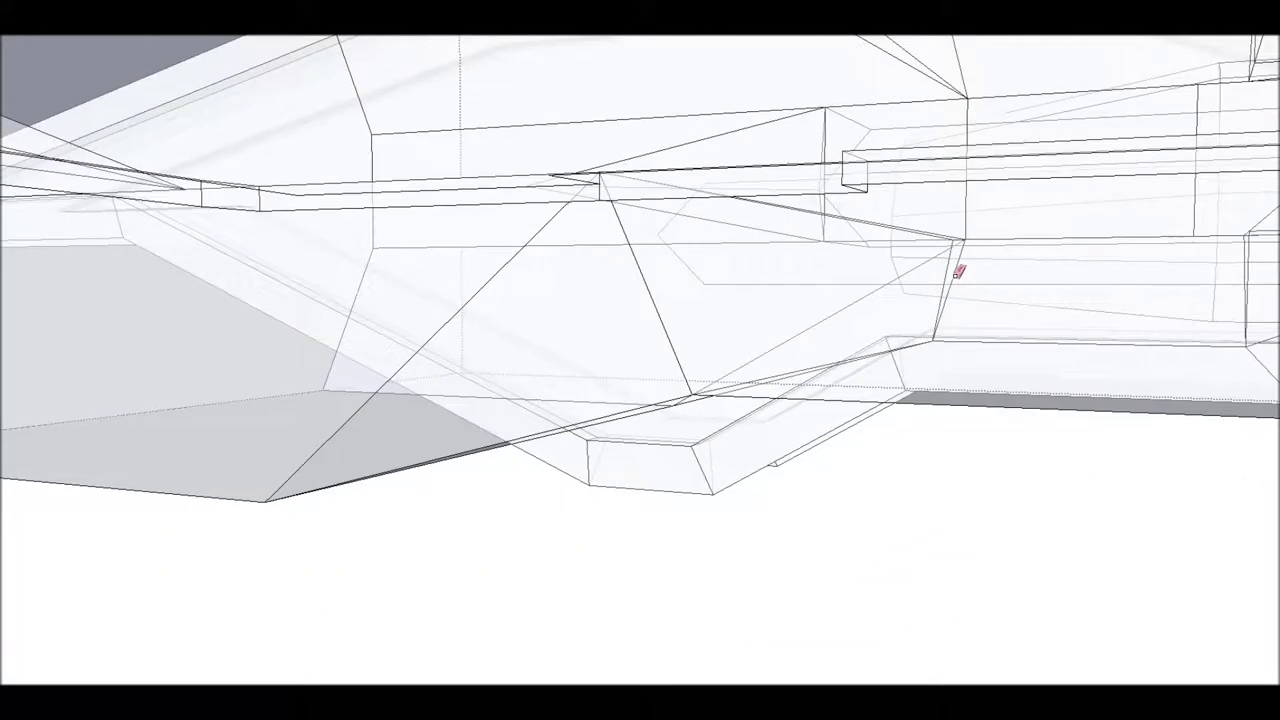
{"action": "mouse_move", "coordinate": [644, 275]}
{"action": "middle_mouse_down"}
{"action": "mouse_move", "coordinate": [826, 251]}
{"action": "mouse_move", "coordinate": [994, 366]}
{"action": "mouse_move", "coordinate": [549, 260]}
{"action": "mouse_move", "coordinate": [461, 257]}
{"action": "mouse_move", "coordinate": [374, 334]}
{"action": "middle_mouse_up"}
{"action": "mouse_move", "coordinate": [386, 429]}
{"action": "middle_mouse_down"}
{"action": "mouse_move", "coordinate": [480, 240]}
{"action": "mouse_move", "coordinate": [497, 171]}
{"action": "mouse_move", "coordinate": [251, 108]}
{"action": "mouse_move", "coordinate": [434, 126]}
{"action": "mouse_move", "coordinate": [429, 137]}
{"action": "mouse_move", "coordinate": [311, 115]}
{"action": "mouse_move", "coordinate": [566, 371]}
{"action": "mouse_move", "coordinate": [411, 143]}
{"action": "middle_mouse_up"}
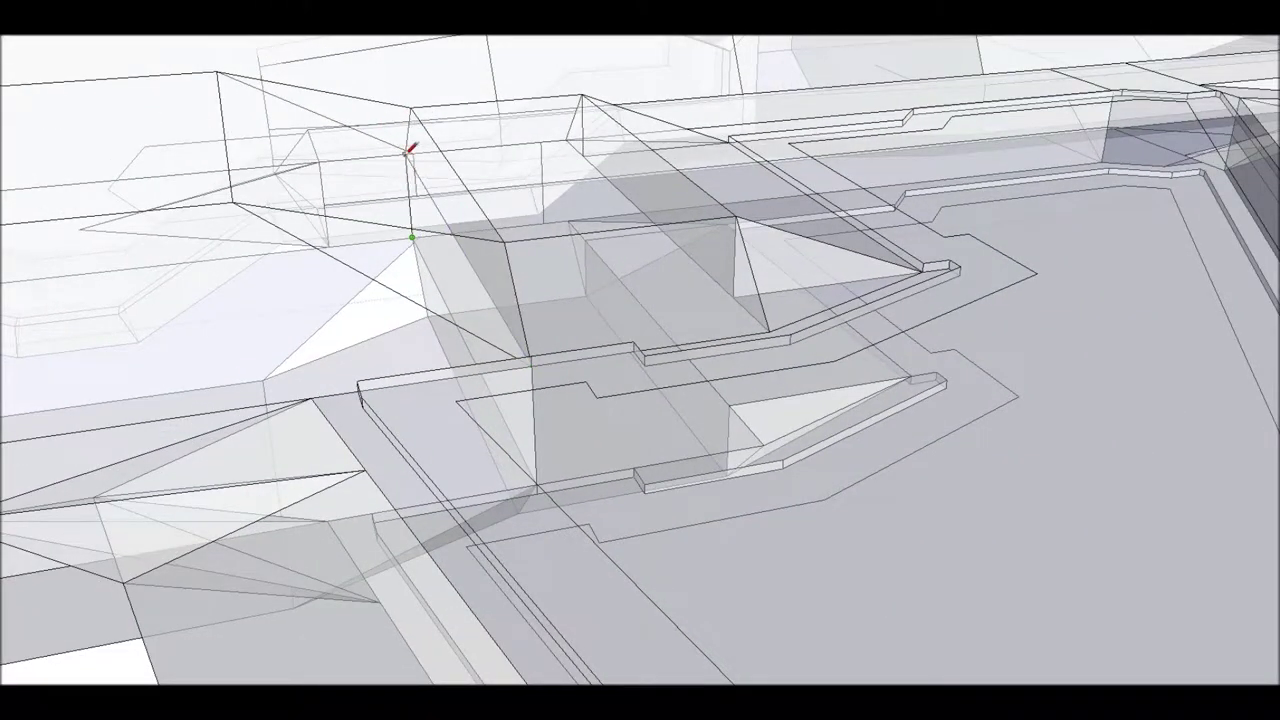
Stretch the left block's end toward the fuselage into an elongated octagonal pod.
{"action": "middle_click_drag", "start_coordinate": [691, 410], "coordinate": [563, 466]}
{"action": "mouse_move", "coordinate": [143, 343]}
{"action": "left_mouse_down"}
{"action": "mouse_move", "coordinate": [350, 197]}
{"action": "mouse_move", "coordinate": [437, 377]}
{"action": "left_mouse_up"}
{"action": "mouse_move", "coordinate": [437, 377]}
{"action": "middle_mouse_down"}
{"action": "mouse_move", "coordinate": [991, 374]}
{"action": "mouse_move", "coordinate": [1057, 523]}
{"action": "mouse_move", "coordinate": [727, 369]}
{"action": "mouse_move", "coordinate": [817, 201]}
{"action": "middle_mouse_up"}
{"action": "mouse_move", "coordinate": [586, 298]}
{"action": "middle_mouse_down"}
{"action": "mouse_move", "coordinate": [294, 230]}
{"action": "mouse_move", "coordinate": [286, 163]}
{"action": "middle_mouse_up"}
{"action": "scroll", "coordinate": [686, 449], "scroll_direction": "up", "scroll_amount": 5}
{"action": "mouse_move", "coordinate": [686, 449]}
{"action": "middle_mouse_down"}
{"action": "mouse_move", "coordinate": [403, 329]}
{"action": "mouse_move", "coordinate": [129, 68]}
{"action": "middle_mouse_up"}
Restore the octagonal face on the box and extrude it into a protruding prism.
{"action": "mouse_move", "coordinate": [129, 68]}
{"action": "left_mouse_down"}
{"action": "mouse_move", "coordinate": [191, 491]}
{"action": "mouse_move", "coordinate": [297, 381]}
{"action": "left_mouse_up"}
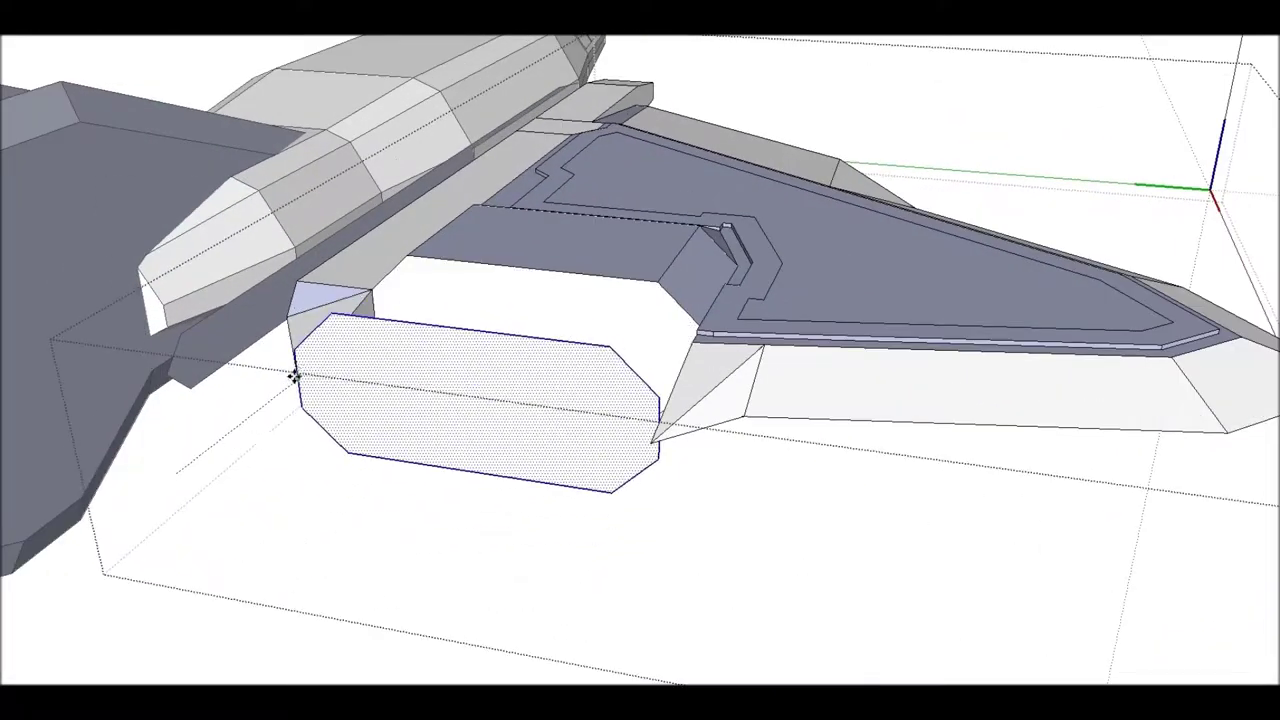
{"action": "key", "text": "Escape"}
{"action": "middle_click_drag", "start_coordinate": [290, 393], "coordinate": [240, 123]}
{"action": "mouse_move", "coordinate": [257, 49]}
{"action": "middle_mouse_down"}
{"action": "mouse_move", "coordinate": [211, 243]}
{"action": "mouse_move", "coordinate": [537, 346]}
{"action": "mouse_move", "coordinate": [216, 78]}
{"action": "middle_mouse_up"}
{"action": "mouse_move", "coordinate": [544, 351]}
{"action": "middle_mouse_down"}
{"action": "mouse_move", "coordinate": [597, 300]}
{"action": "mouse_move", "coordinate": [248, 58]}
{"action": "middle_mouse_up"}
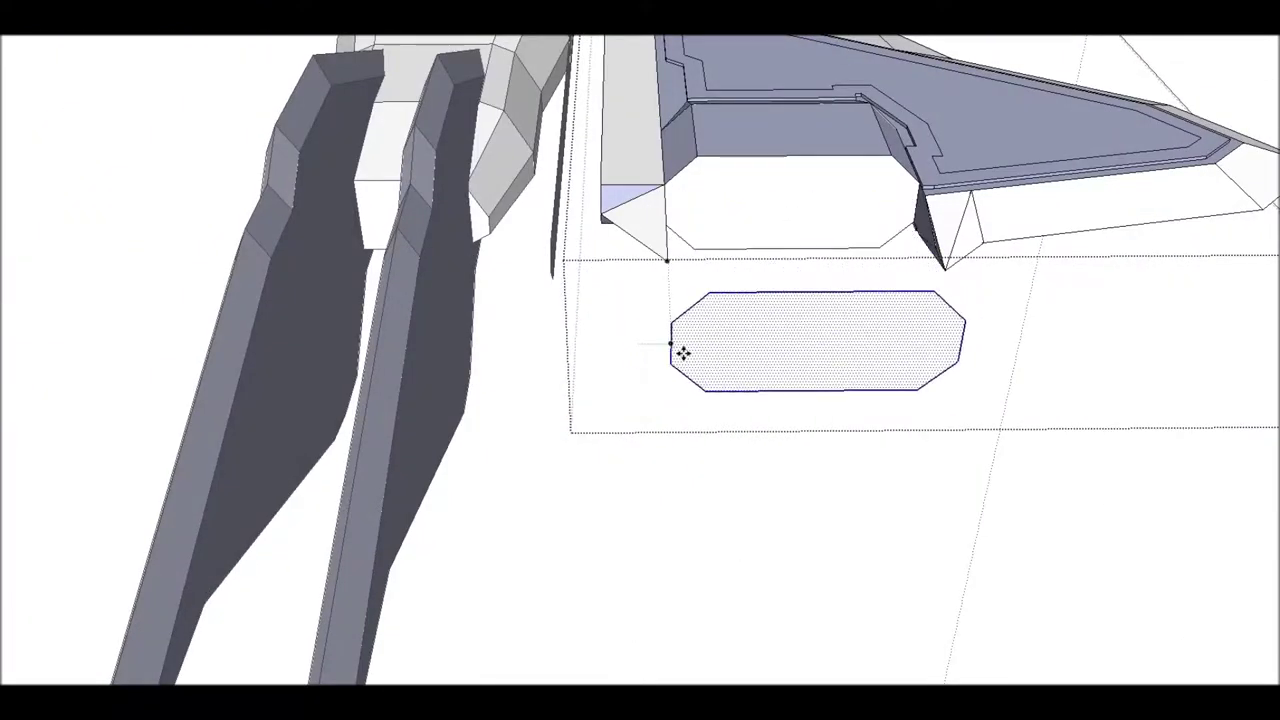
{"action": "left_click", "coordinate": [276, 78]}
Push the pod's side face through to cut an octagonal opening.
{"action": "mouse_move", "coordinate": [846, 525]}
{"action": "middle_mouse_down"}
{"action": "mouse_move", "coordinate": [294, 377]}
{"action": "mouse_move", "coordinate": [482, 355]}
{"action": "middle_mouse_up"}
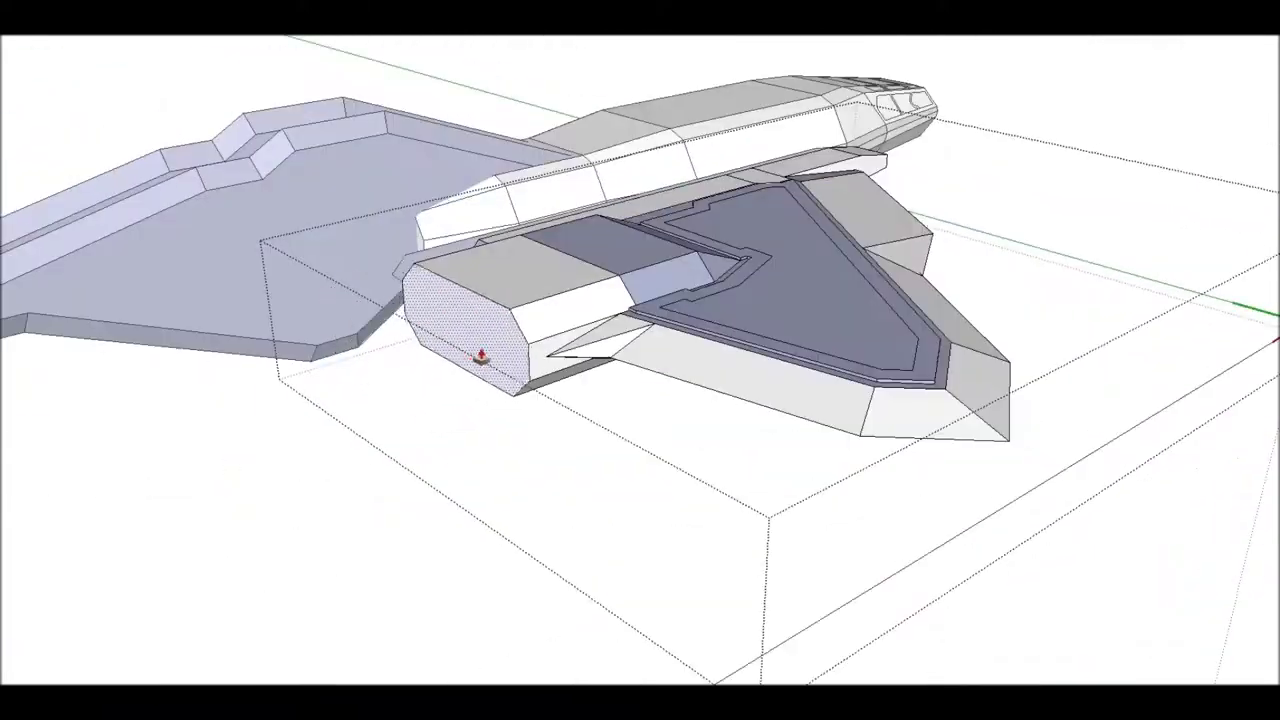
{"action": "mouse_move", "coordinate": [793, 289]}
{"action": "middle_mouse_down"}
{"action": "mouse_move", "coordinate": [189, 180]}
{"action": "mouse_move", "coordinate": [729, 509]}
{"action": "mouse_move", "coordinate": [65, 192]}
{"action": "mouse_move", "coordinate": [623, 449]}
{"action": "mouse_move", "coordinate": [291, 151]}
{"action": "mouse_move", "coordinate": [183, 491]}
{"action": "mouse_move", "coordinate": [600, 300]}
{"action": "mouse_move", "coordinate": [1054, 130]}
{"action": "mouse_move", "coordinate": [440, 346]}
{"action": "middle_mouse_up"}
{"action": "scroll", "coordinate": [440, 346], "scroll_direction": "up", "scroll_amount": 5}
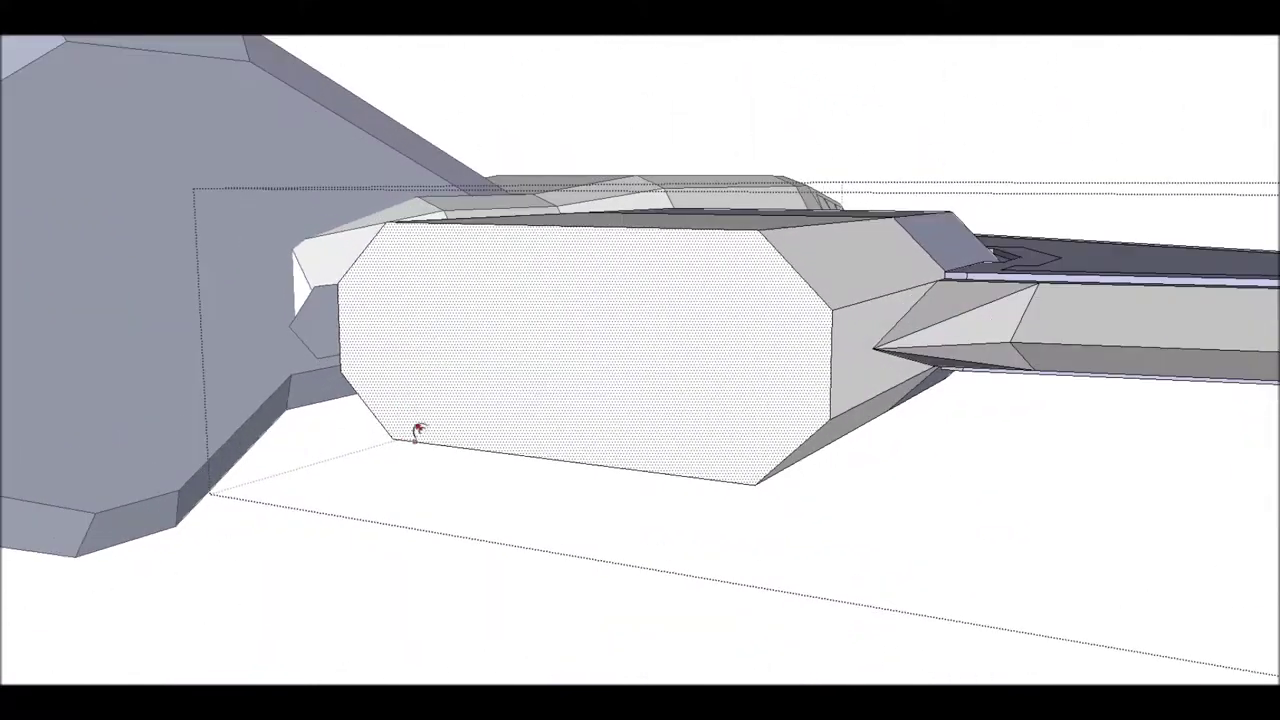
{"action": "scroll", "coordinate": [508, 467], "scroll_direction": "down", "scroll_amount": 2}
{"action": "double_click", "coordinate": [366, 314]}
Draw a vertical divider line splitting the octagonal opening in two.
{"action": "mouse_move", "coordinate": [274, 320]}
{"action": "middle_mouse_down"}
{"action": "mouse_move", "coordinate": [488, 320]}
{"action": "mouse_move", "coordinate": [306, 351]}
{"action": "middle_mouse_up"}
{"action": "scroll", "coordinate": [306, 351], "scroll_direction": "up", "scroll_amount": 3}
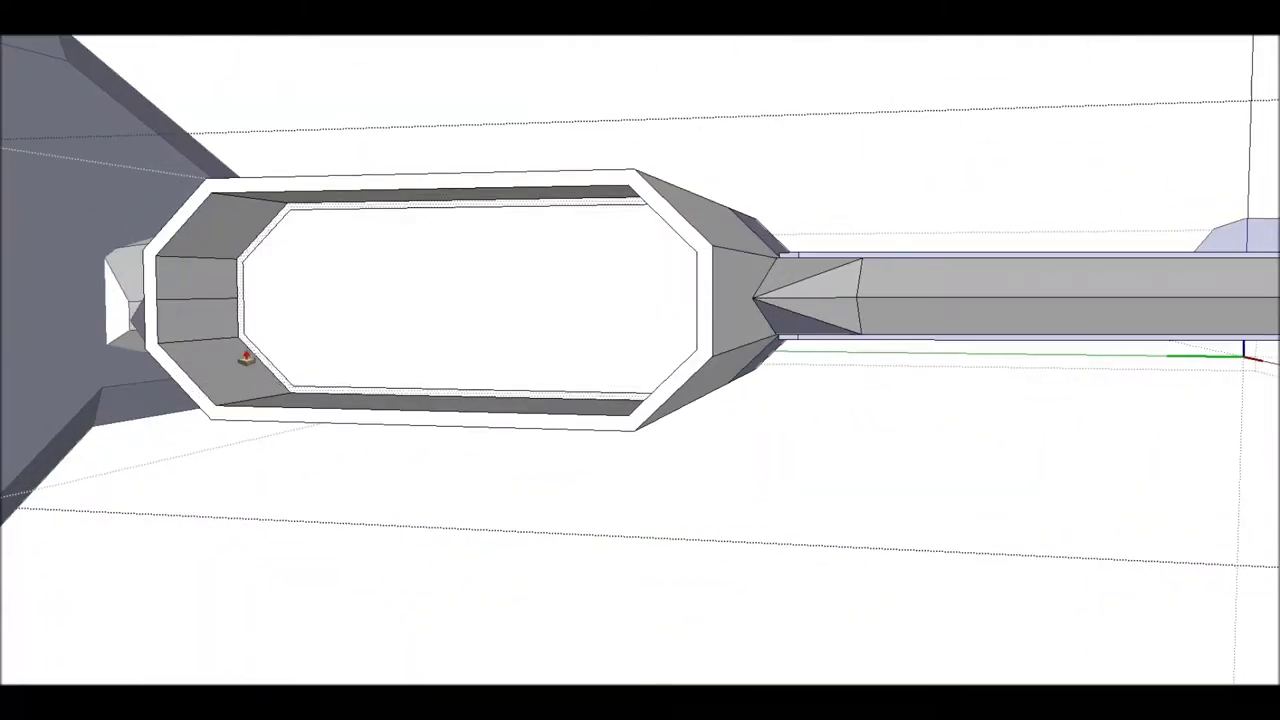
{"action": "middle_click_drag", "start_coordinate": [214, 367], "coordinate": [362, 178]}
{"action": "left_click", "coordinate": [620, 386]}
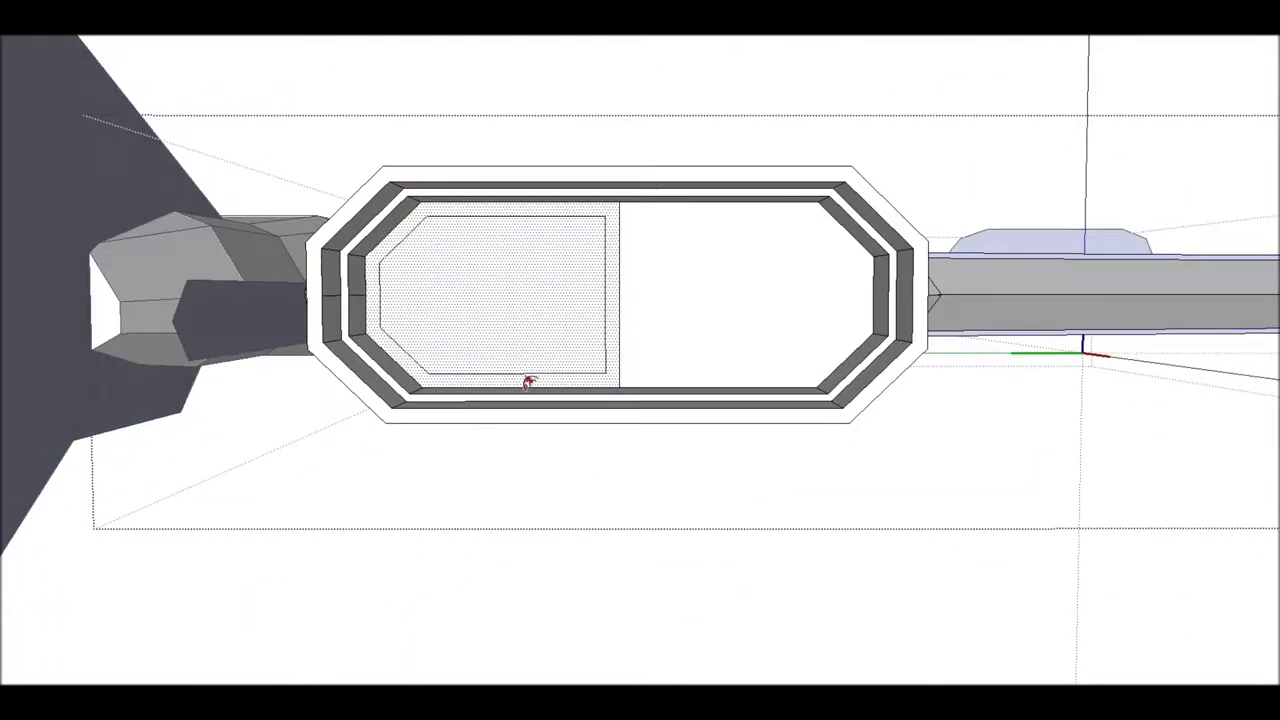
Inspect the split opening's recessed octagonal window frames from several angles.
{"action": "mouse_move", "coordinate": [286, 143]}
{"action": "middle_mouse_down"}
{"action": "mouse_move", "coordinate": [100, 51]}
{"action": "mouse_move", "coordinate": [489, 173]}
{"action": "mouse_move", "coordinate": [420, 260]}
{"action": "mouse_move", "coordinate": [305, 323]}
{"action": "middle_mouse_up"}
{"action": "scroll", "coordinate": [489, 173], "scroll_direction": "up", "scroll_amount": 2}
{"action": "scroll", "coordinate": [491, 166], "scroll_direction": "down", "scroll_amount": 2}
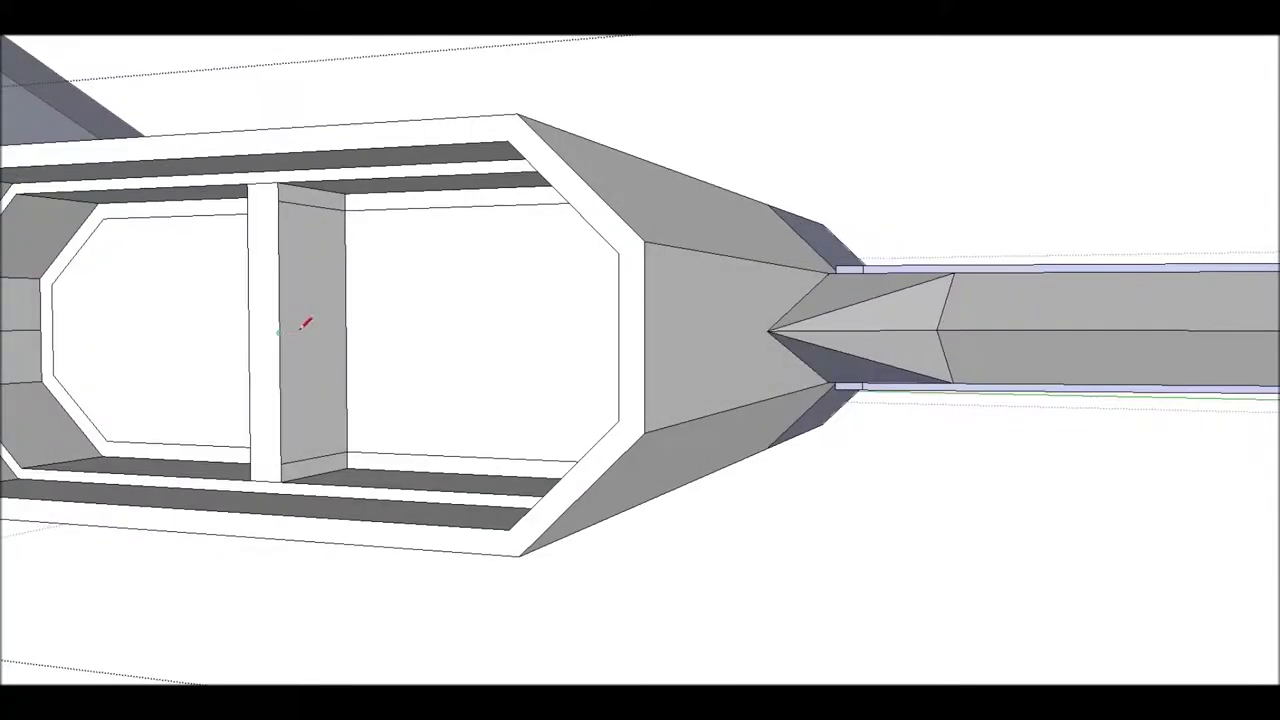
{"action": "scroll", "coordinate": [257, 600], "scroll_direction": "down", "scroll_amount": 2}
{"action": "mouse_move", "coordinate": [257, 600]}
{"action": "middle_mouse_down"}
{"action": "mouse_move", "coordinate": [257, 651]}
{"action": "mouse_move", "coordinate": [262, 475]}
{"action": "middle_mouse_up"}
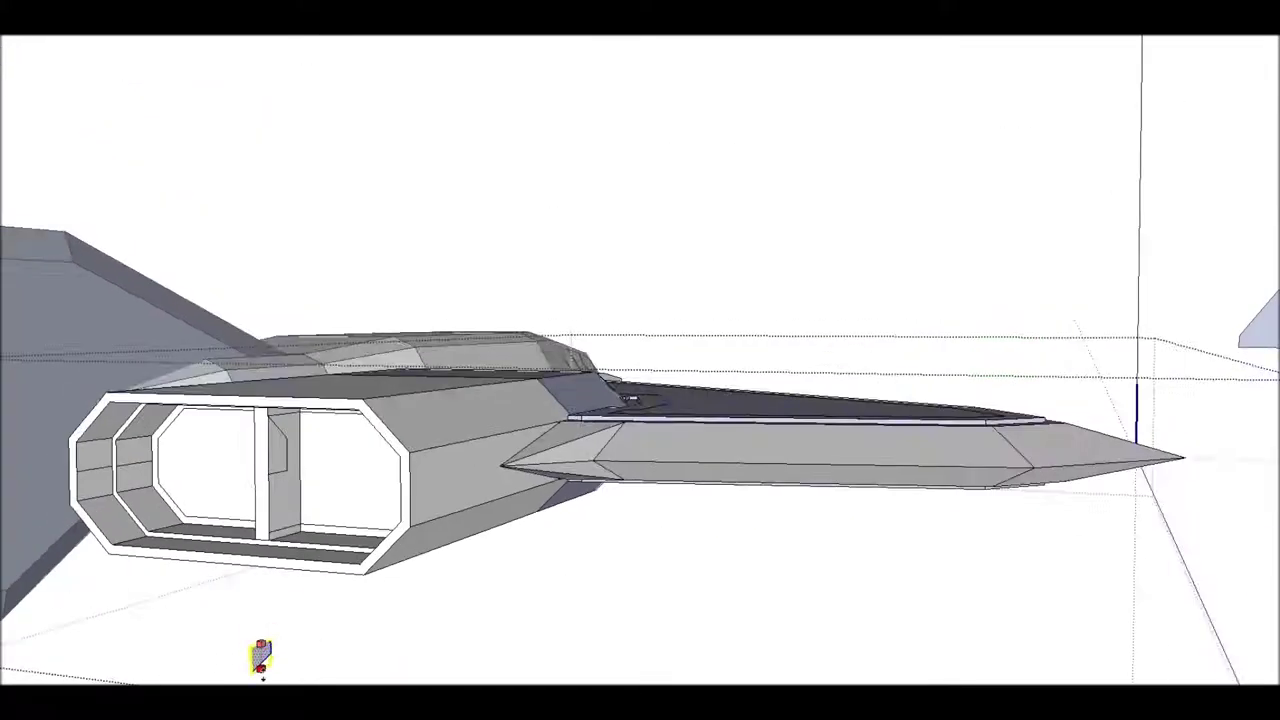
{"action": "scroll", "coordinate": [279, 416], "scroll_direction": "up", "scroll_amount": 3}
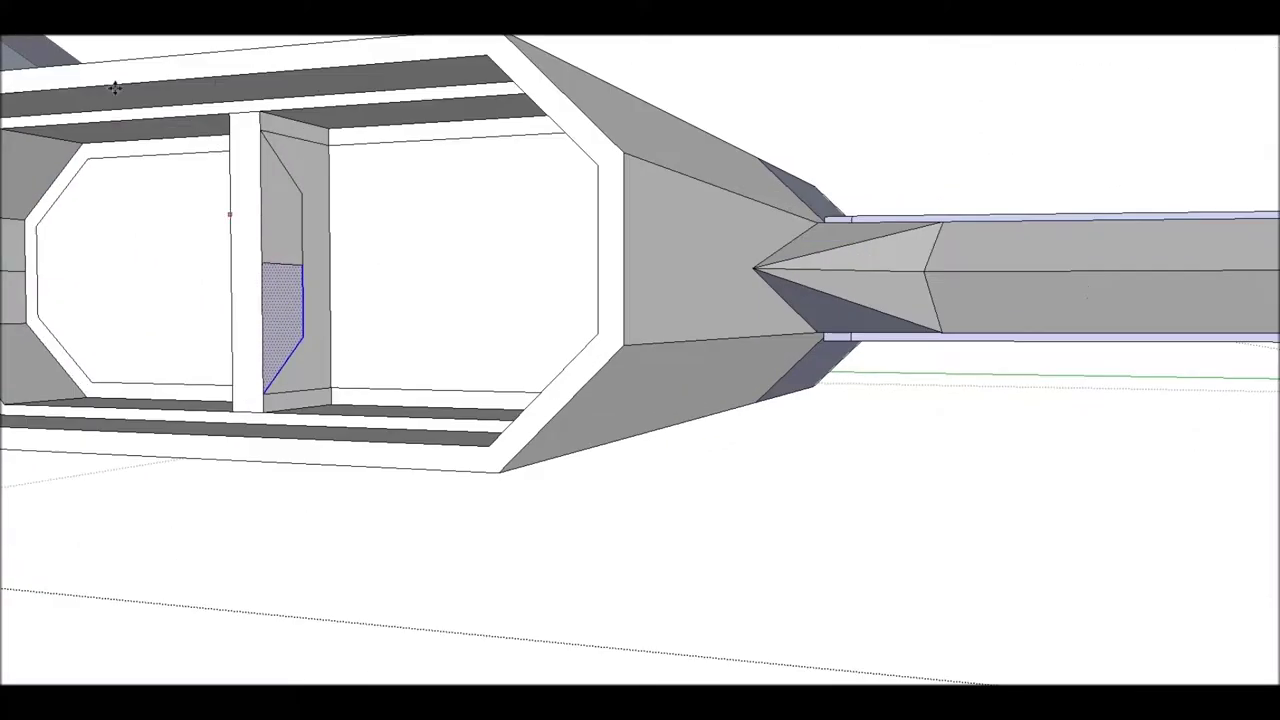
{"action": "middle_click_drag", "start_coordinate": [341, 348], "coordinate": [306, 417]}
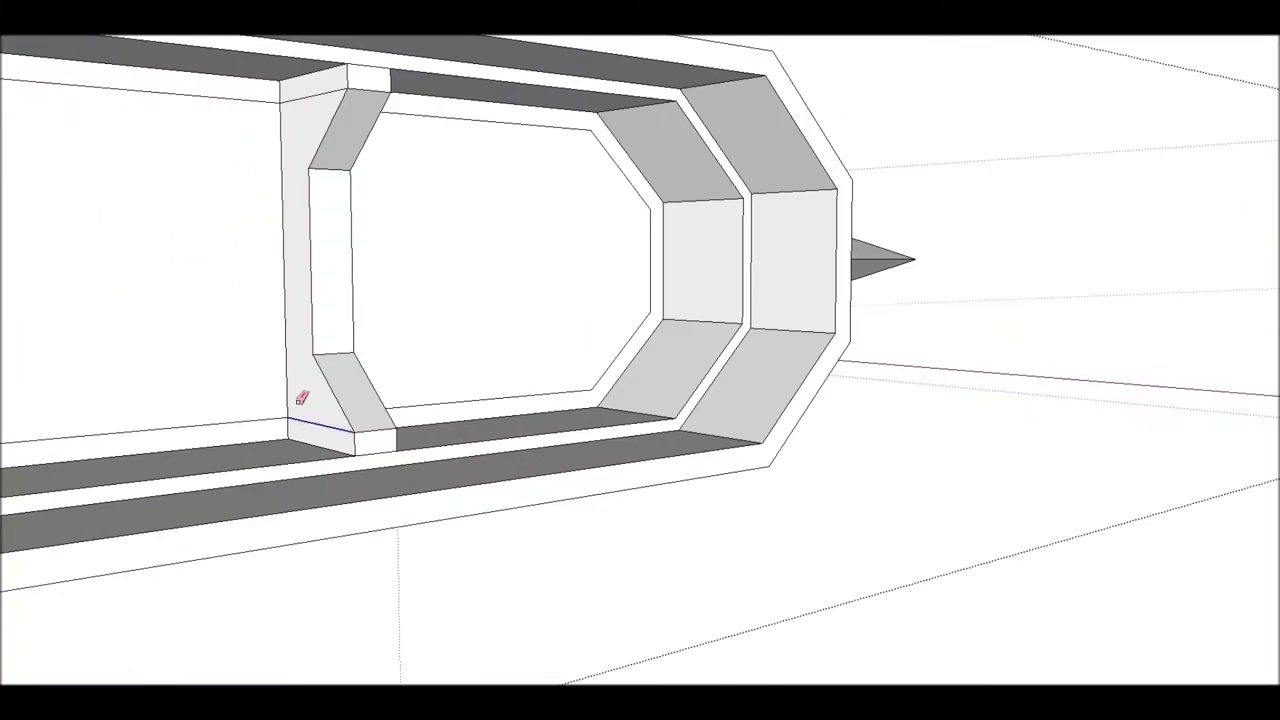
{"action": "scroll", "coordinate": [523, 266], "scroll_direction": "down", "scroll_amount": 2}
{"action": "middle_click_drag", "start_coordinate": [523, 266], "coordinate": [406, 389]}
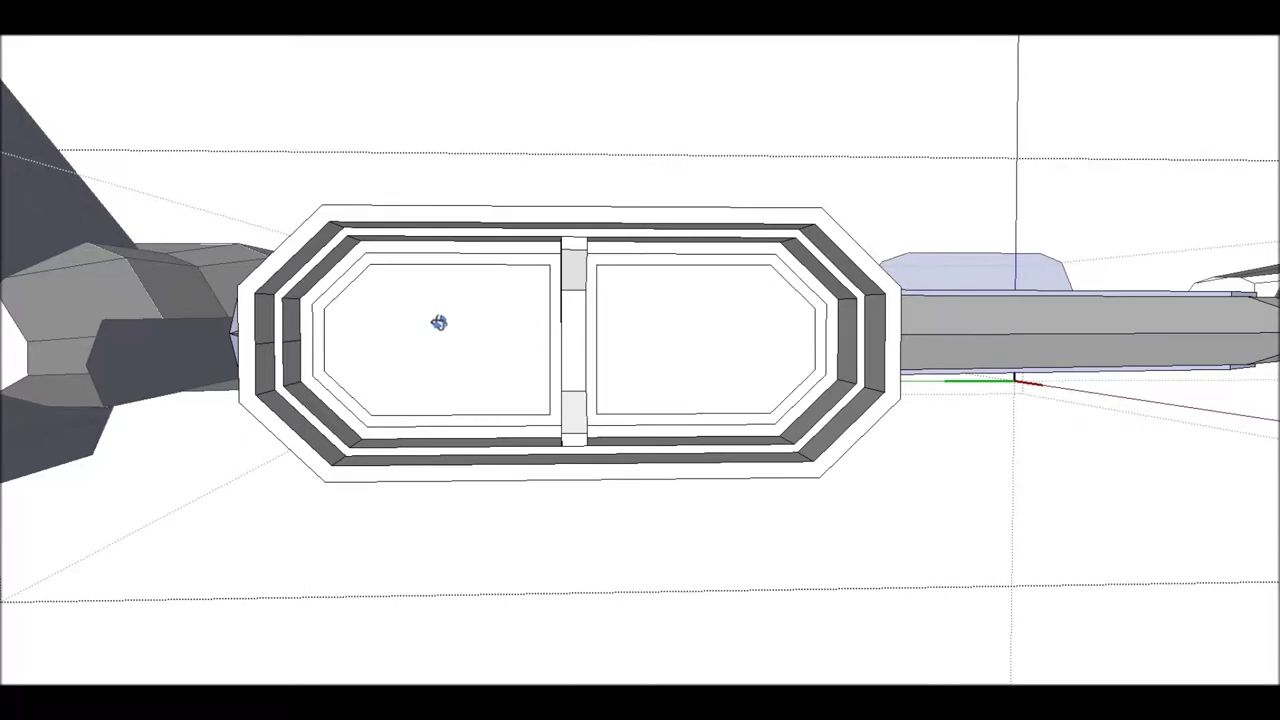
{"action": "middle_click_drag", "start_coordinate": [452, 424], "coordinate": [223, 386]}
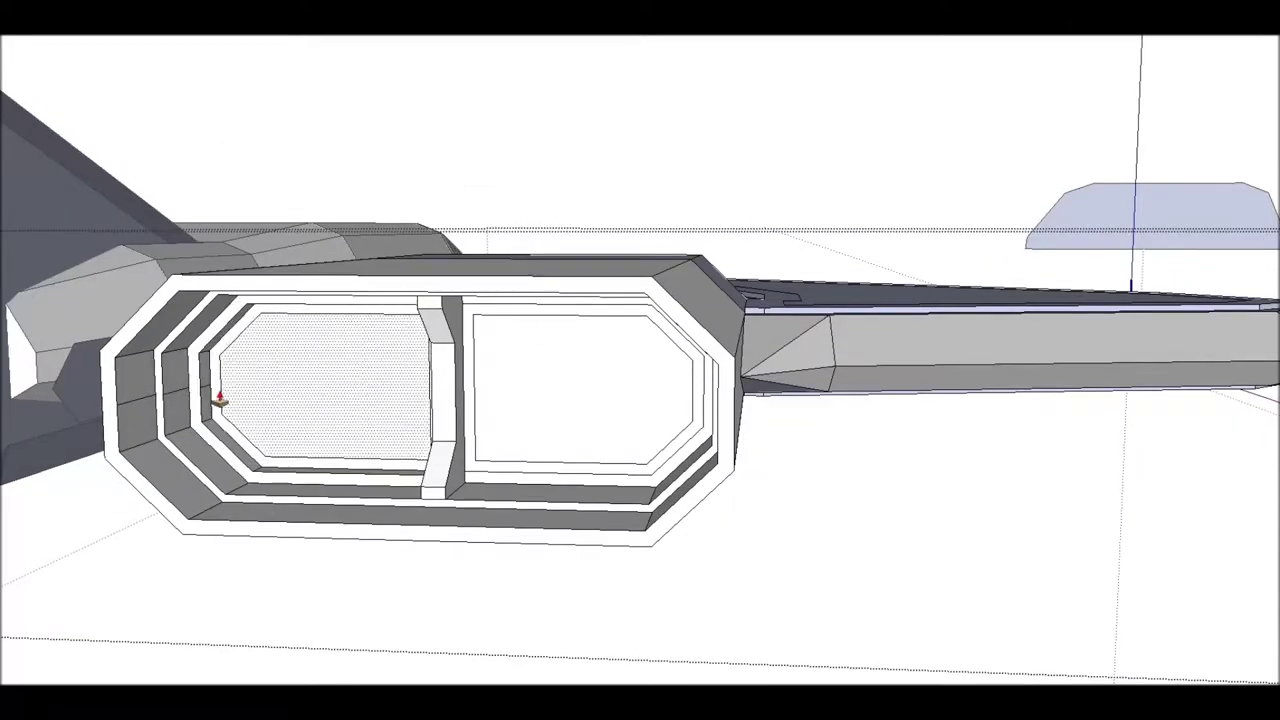
{"action": "scroll", "coordinate": [128, 325], "scroll_direction": "up", "scroll_amount": 2}
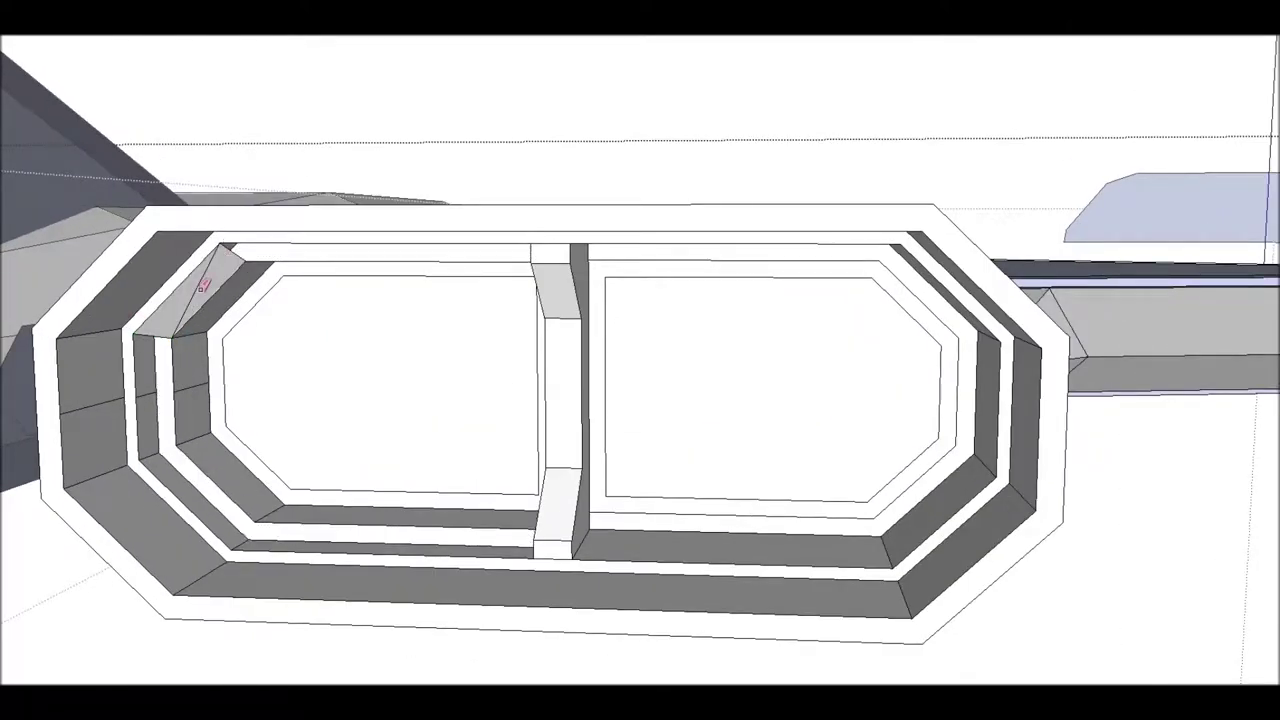
{"action": "middle_click_drag", "start_coordinate": [266, 38], "coordinate": [855, 540]}
{"action": "mouse_move", "coordinate": [468, 214]}
{"action": "middle_mouse_down"}
{"action": "mouse_move", "coordinate": [577, 211]}
{"action": "mouse_move", "coordinate": [786, 257]}
{"action": "mouse_move", "coordinate": [277, 180]}
{"action": "middle_mouse_up"}
{"action": "mouse_move", "coordinate": [527, 250]}
{"action": "middle_mouse_down"}
{"action": "mouse_move", "coordinate": [300, 420]}
{"action": "mouse_move", "coordinate": [29, 563]}
{"action": "mouse_move", "coordinate": [503, 580]}
{"action": "mouse_move", "coordinate": [507, 389]}
{"action": "mouse_move", "coordinate": [529, 443]}
{"action": "middle_mouse_up"}
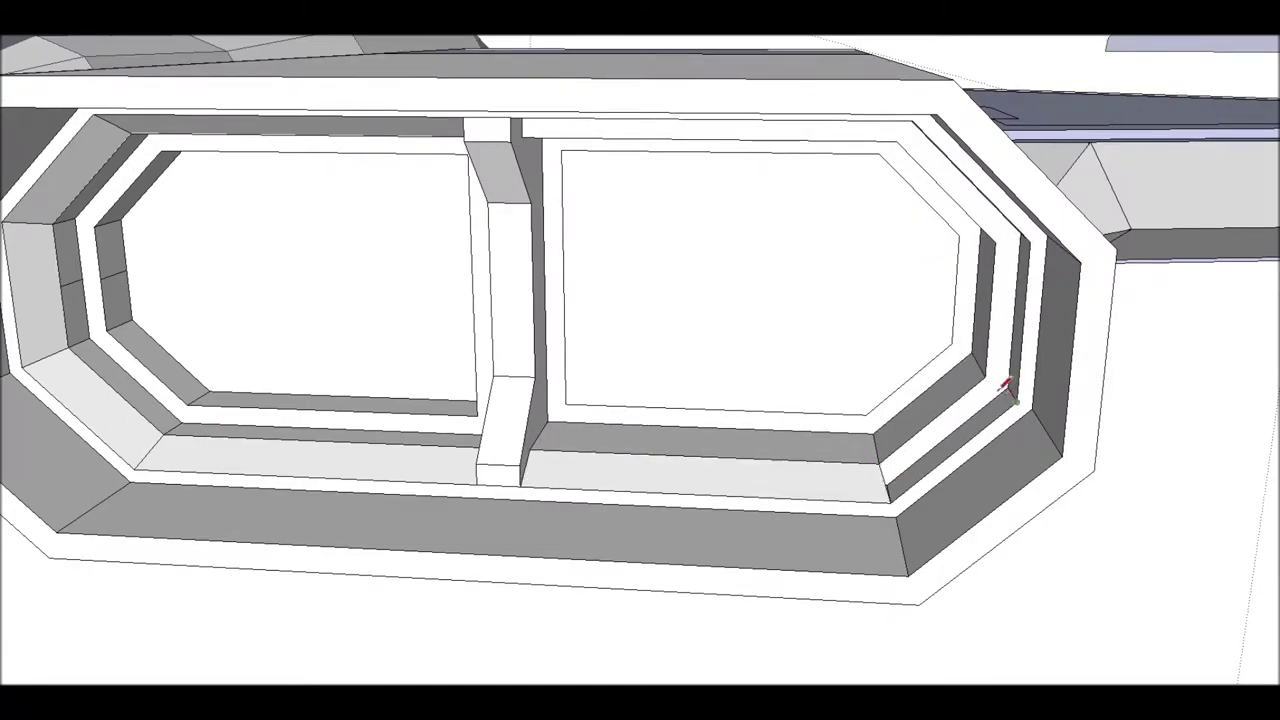
{"action": "mouse_move", "coordinate": [609, 316]}
{"action": "middle_mouse_down"}
{"action": "mouse_move", "coordinate": [586, 180]}
{"action": "mouse_move", "coordinate": [449, 251]}
{"action": "mouse_move", "coordinate": [497, 223]}
{"action": "mouse_move", "coordinate": [158, 236]}
{"action": "middle_mouse_up"}
{"action": "scroll", "coordinate": [158, 236], "scroll_direction": "up", "scroll_amount": 5}
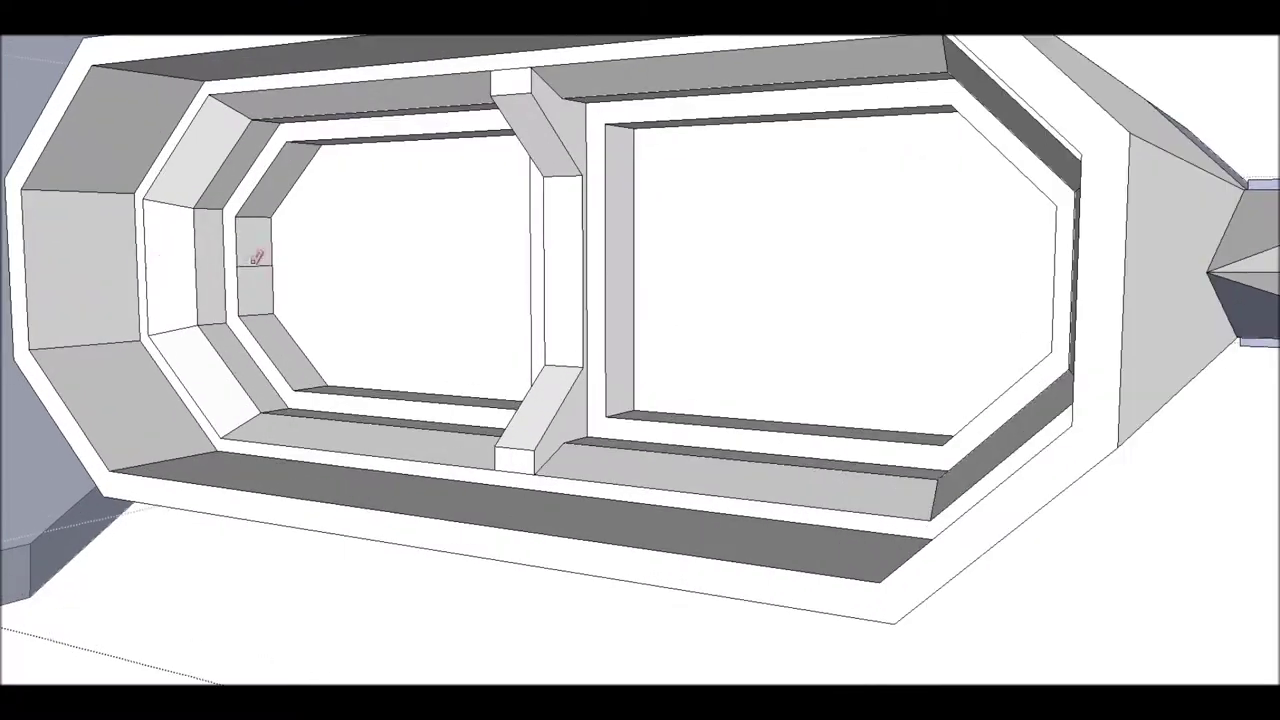
Check the openings in X-ray view, then return to normal display and a whole-ship overview.
{"action": "key", "text": "x"}
{"action": "middle_click_drag", "start_coordinate": [240, 314], "coordinate": [198, 382]}
{"action": "key", "text": "x"}
{"action": "scroll", "coordinate": [537, 334], "scroll_direction": "down", "scroll_amount": 3}
{"action": "mouse_move", "coordinate": [537, 334]}
{"action": "middle_mouse_down"}
{"action": "mouse_move", "coordinate": [717, 283]}
{"action": "mouse_move", "coordinate": [609, 206]}
{"action": "mouse_move", "coordinate": [586, 266]}
{"action": "mouse_move", "coordinate": [809, 306]}
{"action": "mouse_move", "coordinate": [535, 374]}
{"action": "mouse_move", "coordinate": [645, 312]}
{"action": "middle_mouse_up"}
{"action": "scroll", "coordinate": [717, 283], "scroll_direction": "down", "scroll_amount": 5}
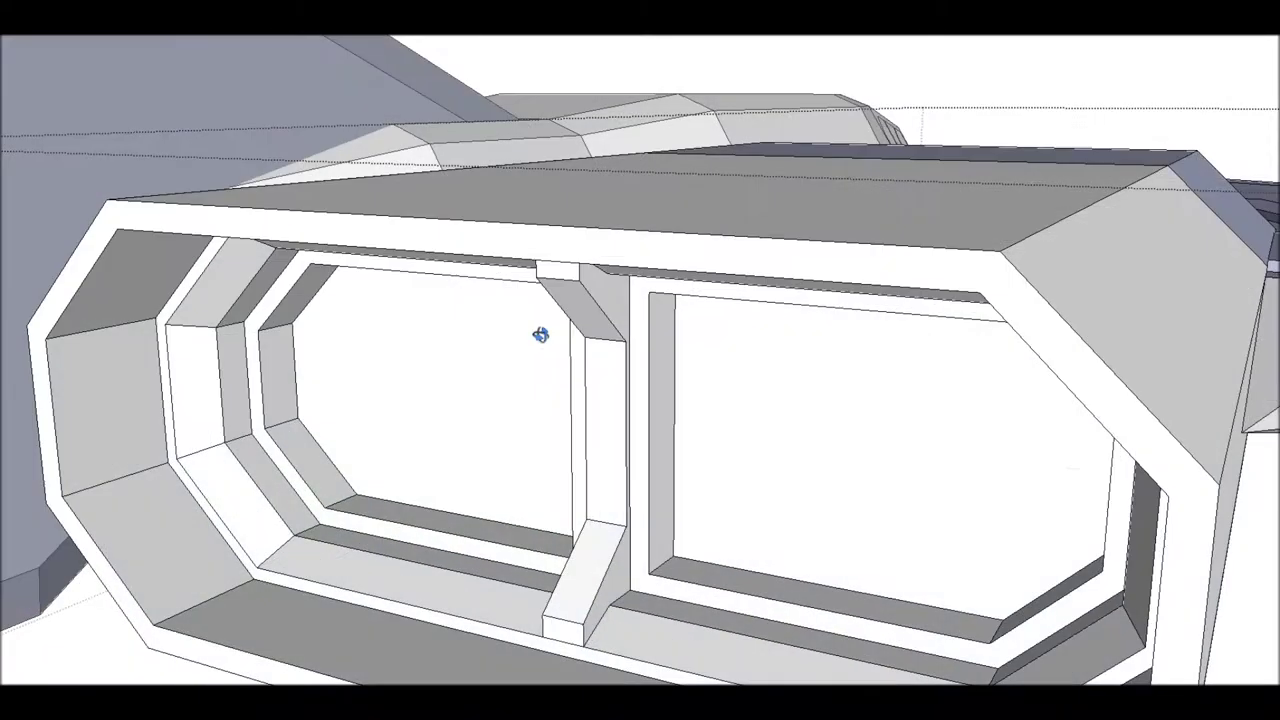
{"action": "scroll", "coordinate": [871, 323], "scroll_direction": "up", "scroll_amount": 5}
{"action": "scroll", "coordinate": [535, 374], "scroll_direction": "up", "scroll_amount": 3}
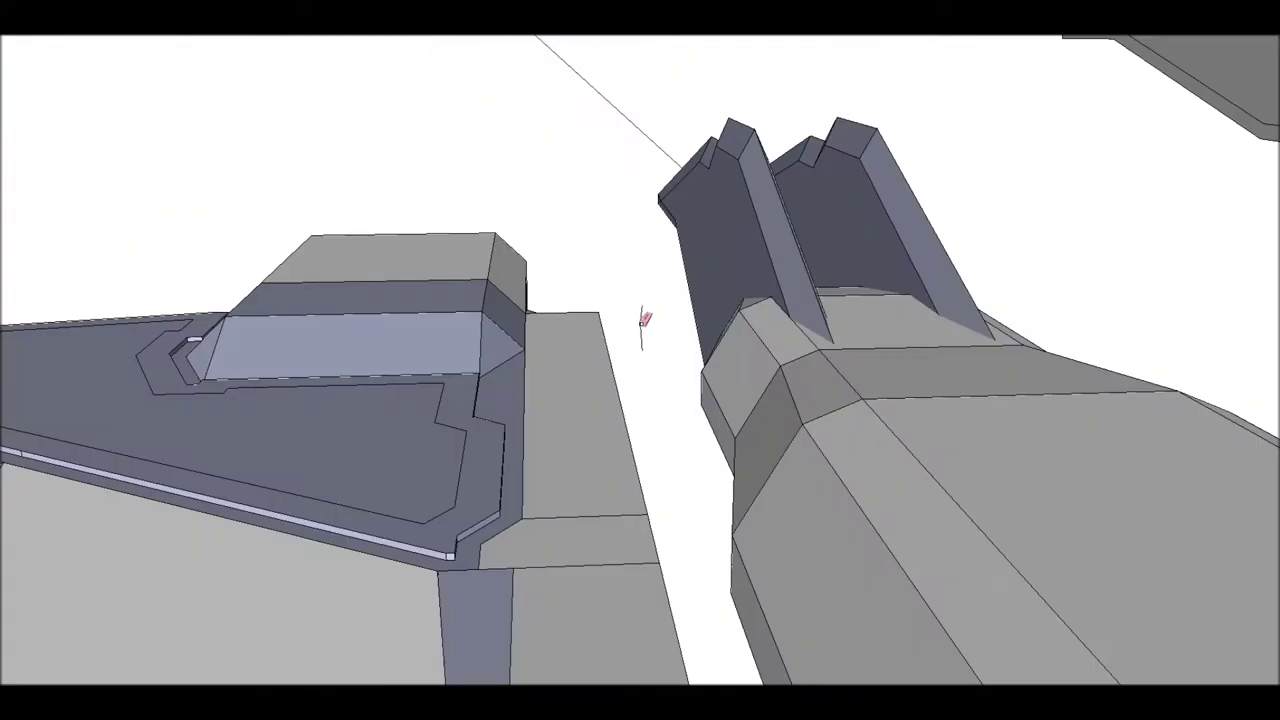
Select all hull geometry with Ctrl+A and group it with Ctrl+G.
{"action": "scroll", "coordinate": [745, 352], "scroll_direction": "down", "scroll_amount": 5}
{"action": "middle_click_drag", "start_coordinate": [745, 352], "coordinate": [757, 437]}
{"action": "key", "text": "ctrl+a"}
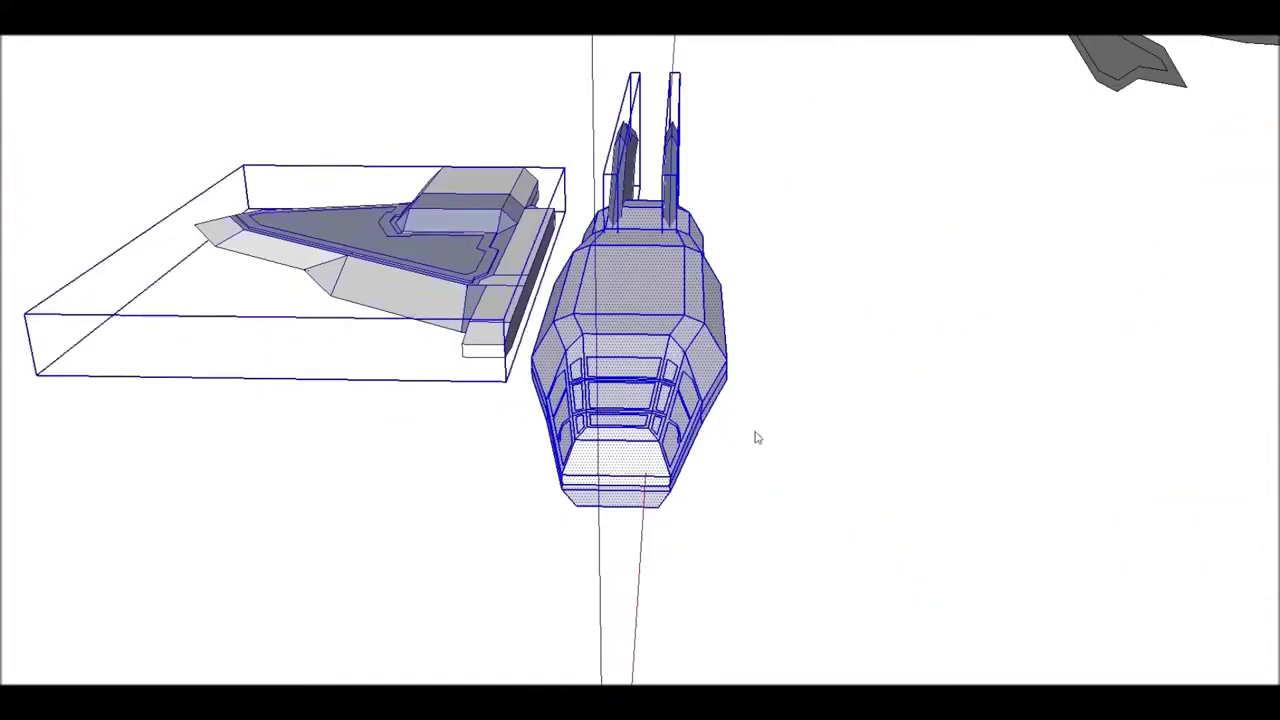
{"action": "key", "text": "ctrl+g"}
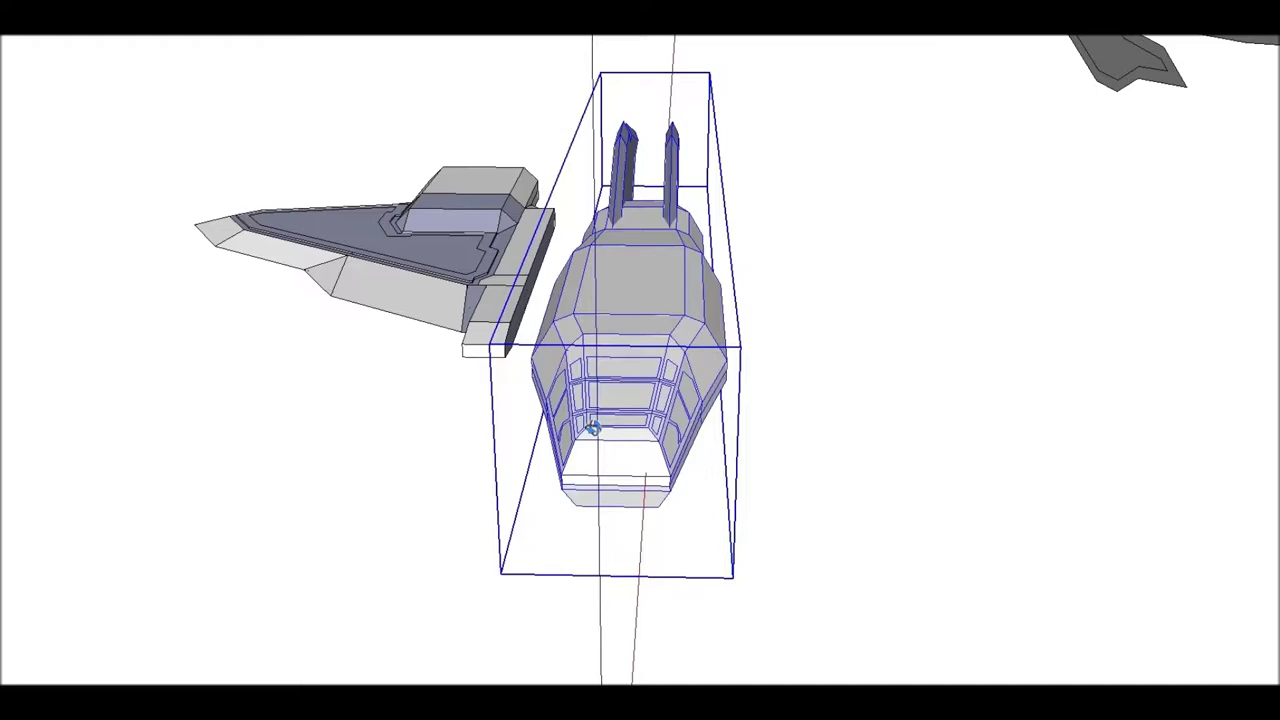
{"action": "middle_click_drag", "start_coordinate": [593, 428], "coordinate": [517, 305]}
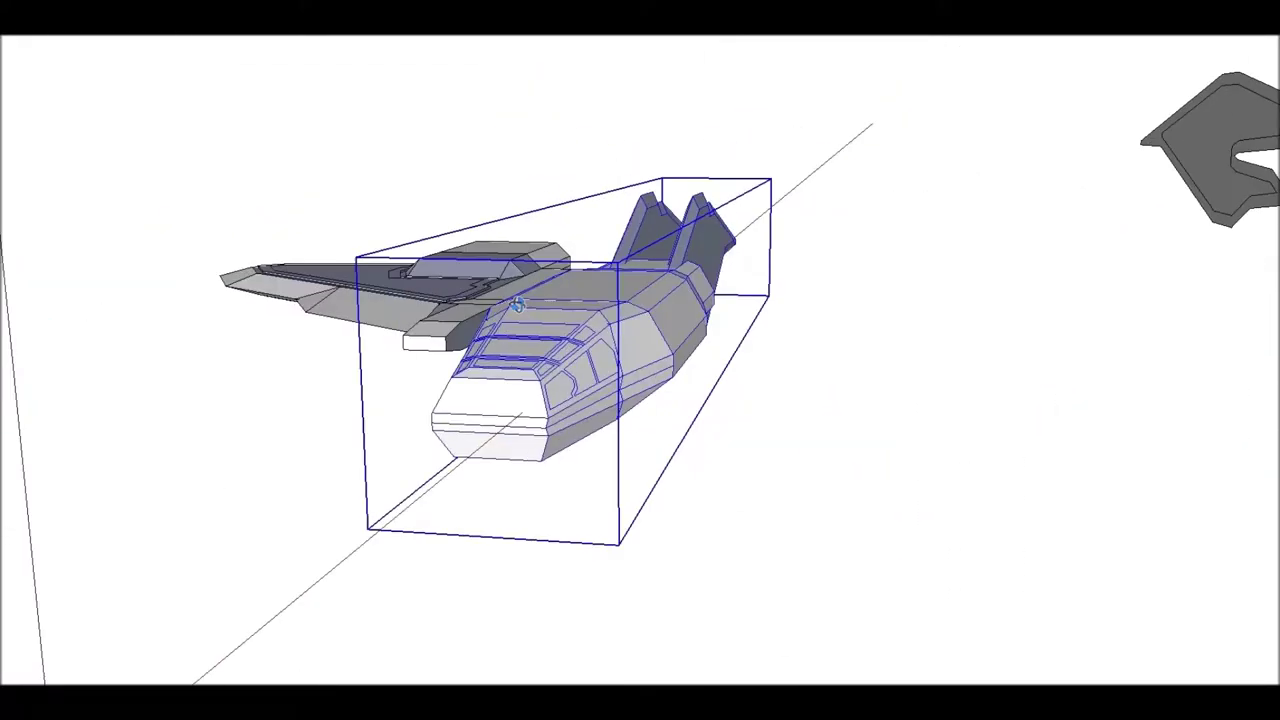
{"action": "mouse_move", "coordinate": [517, 305]}
{"action": "middle_mouse_down"}
{"action": "mouse_move", "coordinate": [651, 394]}
{"action": "mouse_move", "coordinate": [768, 357]}
{"action": "mouse_move", "coordinate": [674, 509]}
{"action": "mouse_move", "coordinate": [711, 338]}
{"action": "mouse_move", "coordinate": [733, 395]}
{"action": "mouse_move", "coordinate": [763, 297]}
{"action": "mouse_move", "coordinate": [591, 271]}
{"action": "mouse_move", "coordinate": [697, 111]}
{"action": "mouse_move", "coordinate": [662, 199]}
{"action": "mouse_move", "coordinate": [636, 185]}
{"action": "middle_mouse_up"}
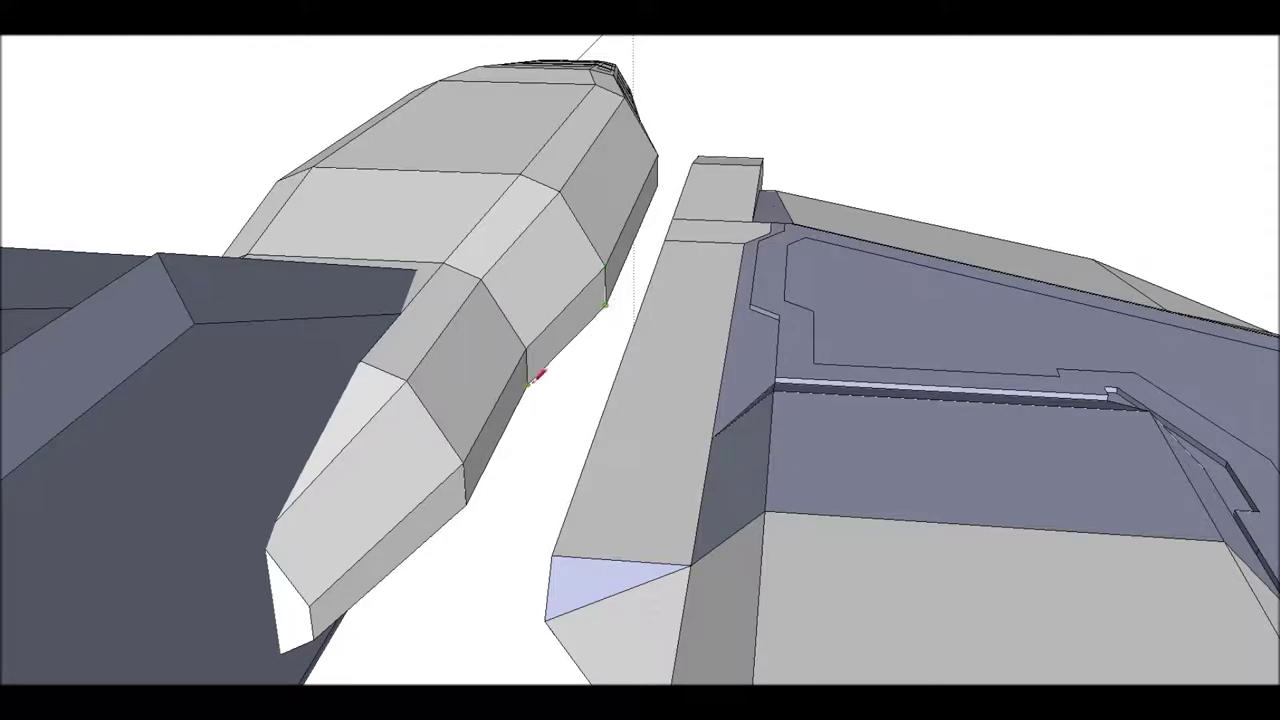
Orbit and zoom around the ship to inspect the hull, wing and underside fins.
{"action": "middle_click_drag", "start_coordinate": [614, 302], "coordinate": [634, 443]}
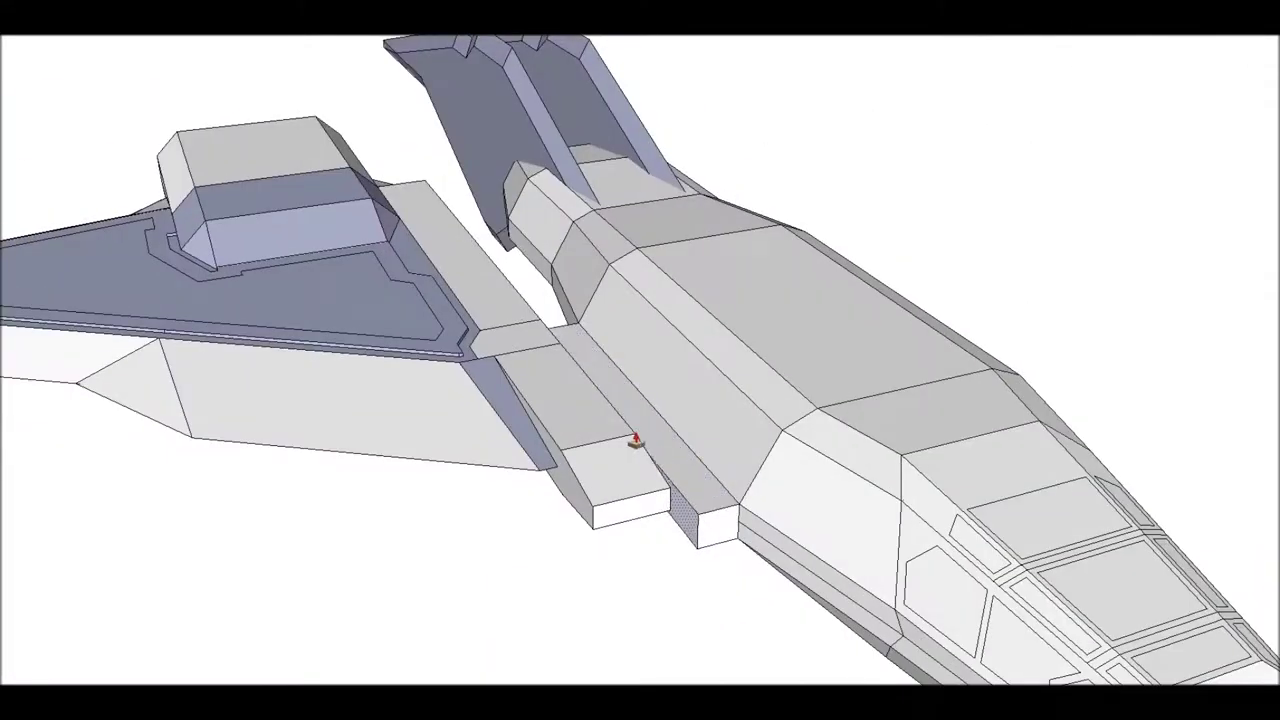
{"action": "mouse_move", "coordinate": [547, 302]}
{"action": "middle_mouse_down"}
{"action": "mouse_move", "coordinate": [594, 420]}
{"action": "mouse_move", "coordinate": [420, 383]}
{"action": "mouse_move", "coordinate": [399, 524]}
{"action": "mouse_move", "coordinate": [688, 106]}
{"action": "mouse_move", "coordinate": [647, 370]}
{"action": "middle_mouse_up"}
{"action": "mouse_move", "coordinate": [697, 242]}
{"action": "middle_mouse_down"}
{"action": "mouse_move", "coordinate": [500, 450]}
{"action": "mouse_move", "coordinate": [291, 611]}
{"action": "middle_mouse_up"}
{"action": "scroll", "coordinate": [410, 508], "scroll_direction": "up", "scroll_amount": 5}
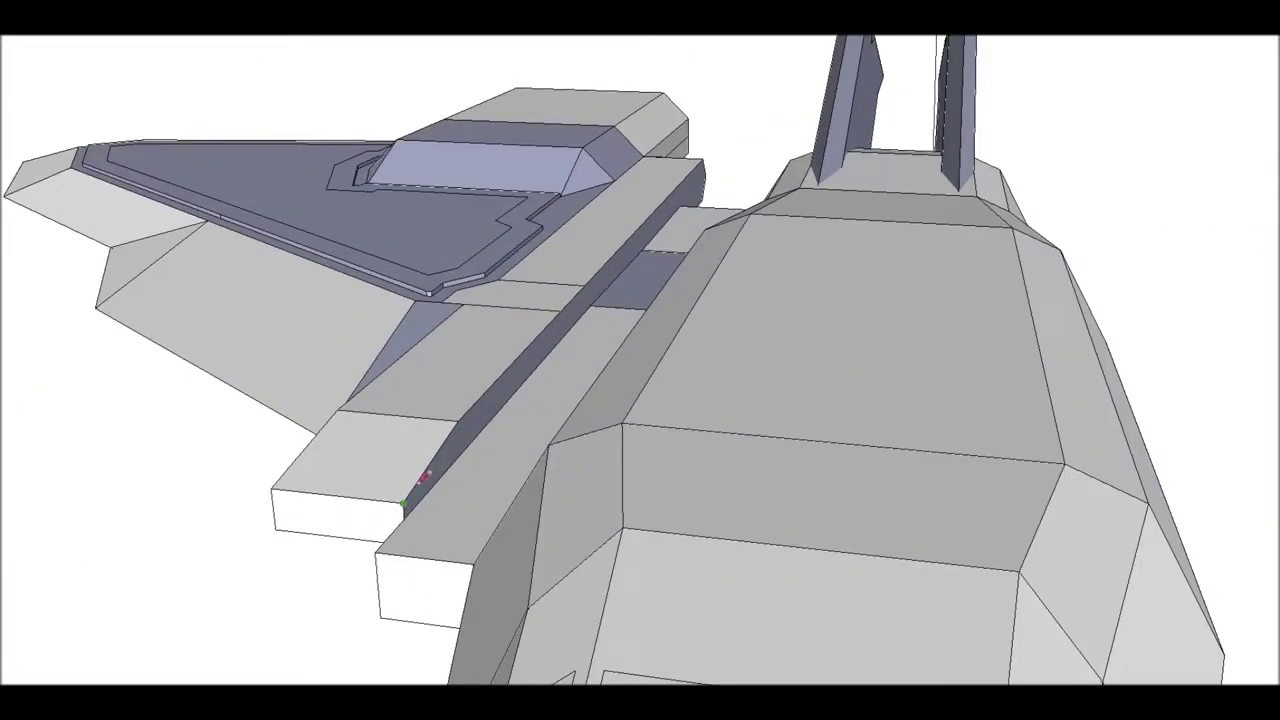
{"action": "scroll", "coordinate": [700, 170], "scroll_direction": "up", "scroll_amount": 3}
{"action": "middle_click_drag", "start_coordinate": [700, 208], "coordinate": [540, 383]}
{"action": "middle_click_drag", "start_coordinate": [912, 88], "coordinate": [540, 497]}
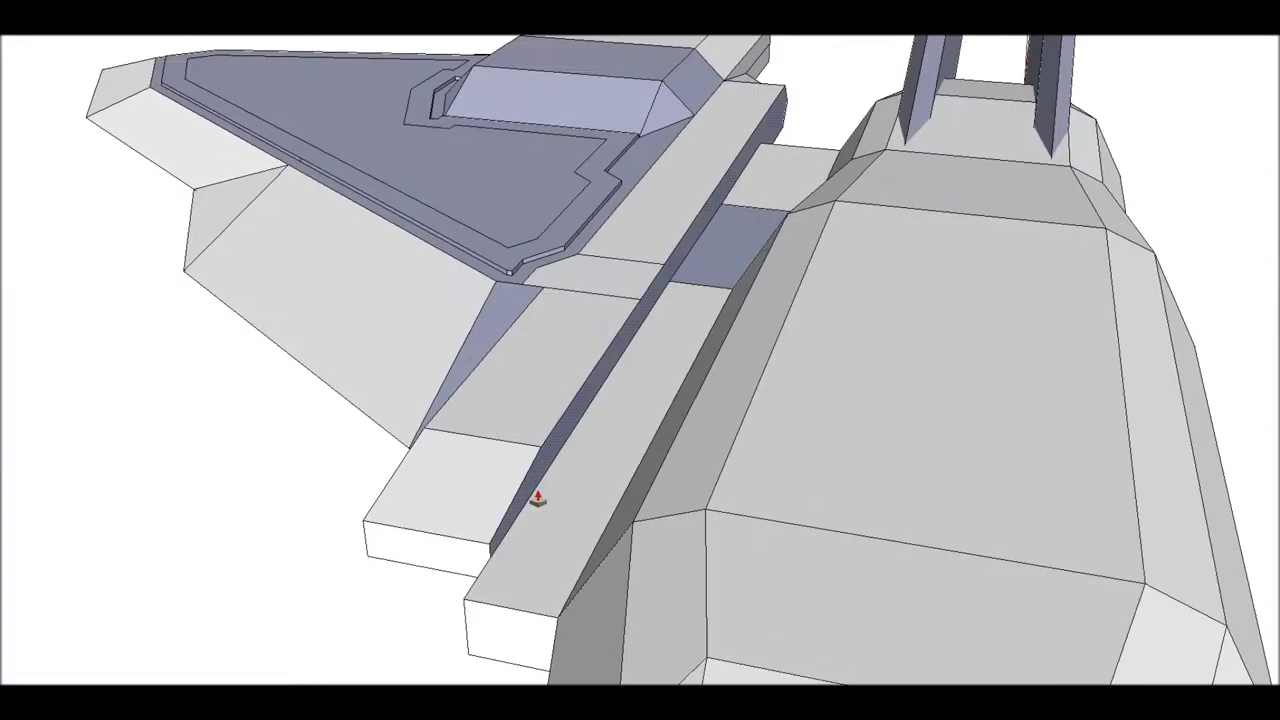
{"action": "mouse_move", "coordinate": [600, 389]}
{"action": "middle_mouse_down"}
{"action": "mouse_move", "coordinate": [650, 362]}
{"action": "mouse_move", "coordinate": [659, 467]}
{"action": "mouse_move", "coordinate": [543, 514]}
{"action": "mouse_move", "coordinate": [724, 395]}
{"action": "middle_mouse_up"}
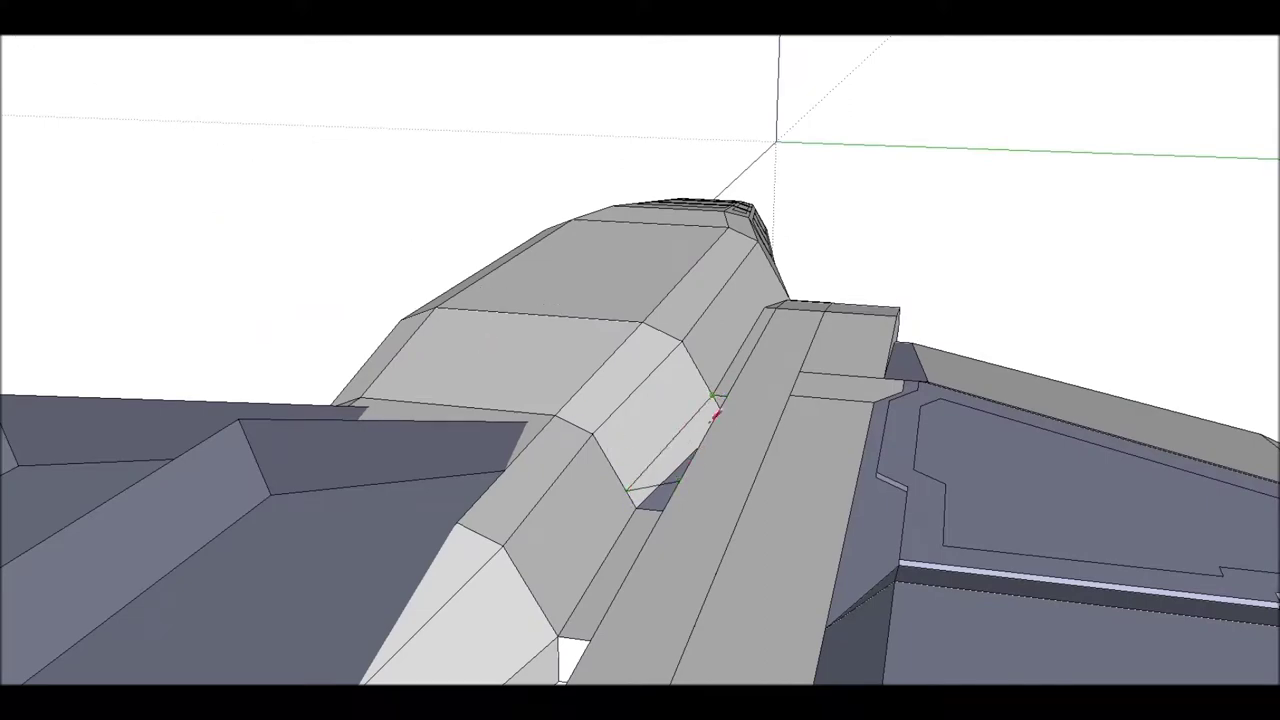
{"action": "mouse_move", "coordinate": [614, 601]}
{"action": "middle_mouse_down"}
{"action": "mouse_move", "coordinate": [614, 457]}
{"action": "mouse_move", "coordinate": [740, 513]}
{"action": "mouse_move", "coordinate": [663, 500]}
{"action": "mouse_move", "coordinate": [674, 346]}
{"action": "mouse_move", "coordinate": [263, 260]}
{"action": "mouse_move", "coordinate": [794, 293]}
{"action": "mouse_move", "coordinate": [611, 386]}
{"action": "mouse_move", "coordinate": [709, 394]}
{"action": "mouse_move", "coordinate": [806, 477]}
{"action": "mouse_move", "coordinate": [557, 167]}
{"action": "mouse_move", "coordinate": [571, 157]}
{"action": "mouse_move", "coordinate": [583, 360]}
{"action": "mouse_move", "coordinate": [666, 434]}
{"action": "mouse_move", "coordinate": [1035, 245]}
{"action": "mouse_move", "coordinate": [700, 397]}
{"action": "middle_mouse_up"}
Close in on the hull's side and fins beneath the wing from several angles.
{"action": "scroll", "coordinate": [643, 447], "scroll_direction": "up", "scroll_amount": 3}
{"action": "mouse_move", "coordinate": [580, 343]}
{"action": "middle_mouse_down"}
{"action": "mouse_move", "coordinate": [677, 500]}
{"action": "mouse_move", "coordinate": [633, 348]}
{"action": "middle_mouse_up"}
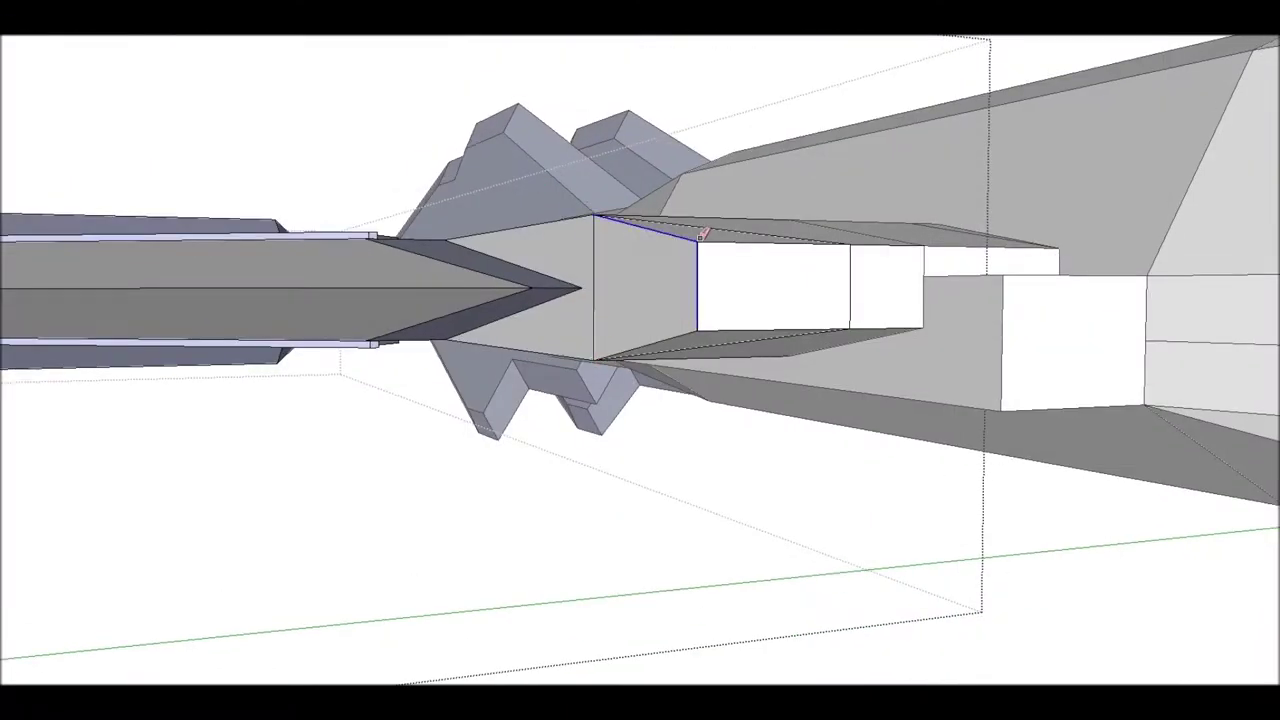
{"action": "middle_click_drag", "start_coordinate": [509, 287], "coordinate": [576, 424]}
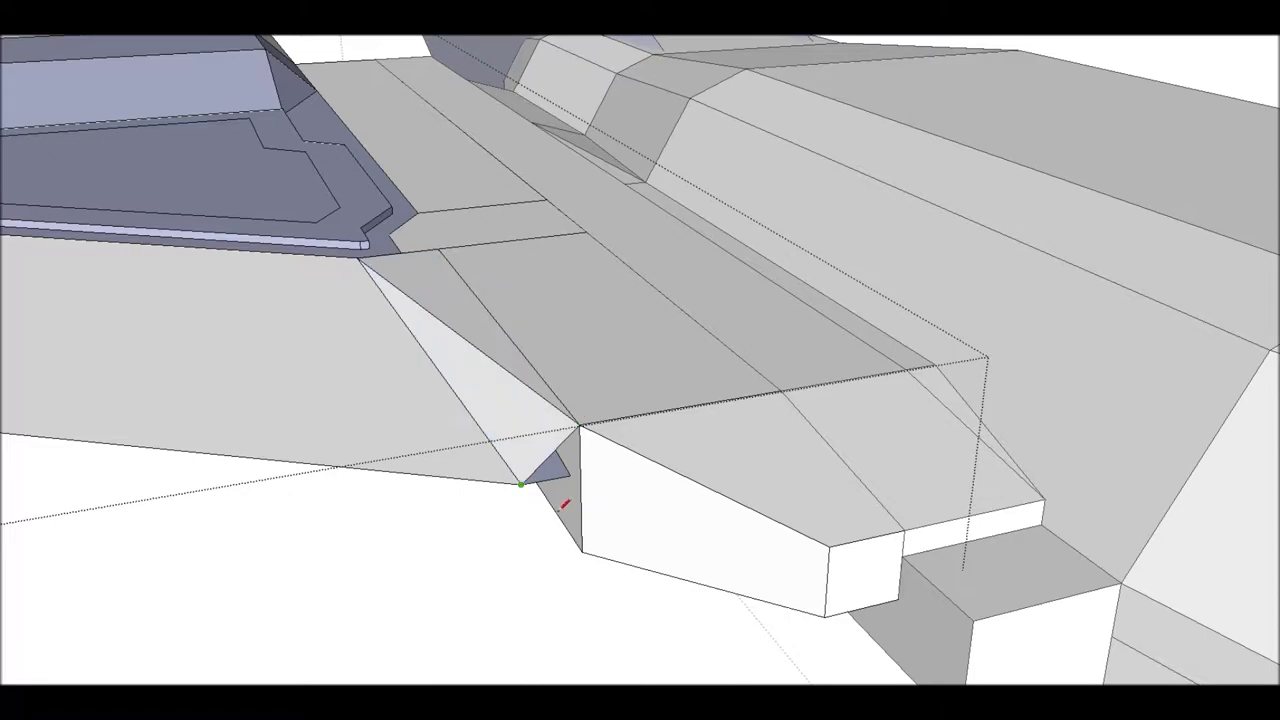
{"action": "middle_click_drag", "start_coordinate": [555, 482], "coordinate": [400, 359]}
{"action": "mouse_move", "coordinate": [659, 344]}
{"action": "middle_mouse_down"}
{"action": "mouse_move", "coordinate": [537, 437]}
{"action": "mouse_move", "coordinate": [471, 417]}
{"action": "mouse_move", "coordinate": [529, 250]}
{"action": "middle_mouse_up"}
{"action": "mouse_move", "coordinate": [540, 299]}
{"action": "middle_mouse_down"}
{"action": "mouse_move", "coordinate": [500, 414]}
{"action": "mouse_move", "coordinate": [486, 309]}
{"action": "mouse_move", "coordinate": [737, 486]}
{"action": "mouse_move", "coordinate": [637, 183]}
{"action": "mouse_move", "coordinate": [897, 91]}
{"action": "middle_mouse_up"}
{"action": "scroll", "coordinate": [800, 389], "scroll_direction": "up", "scroll_amount": 5}
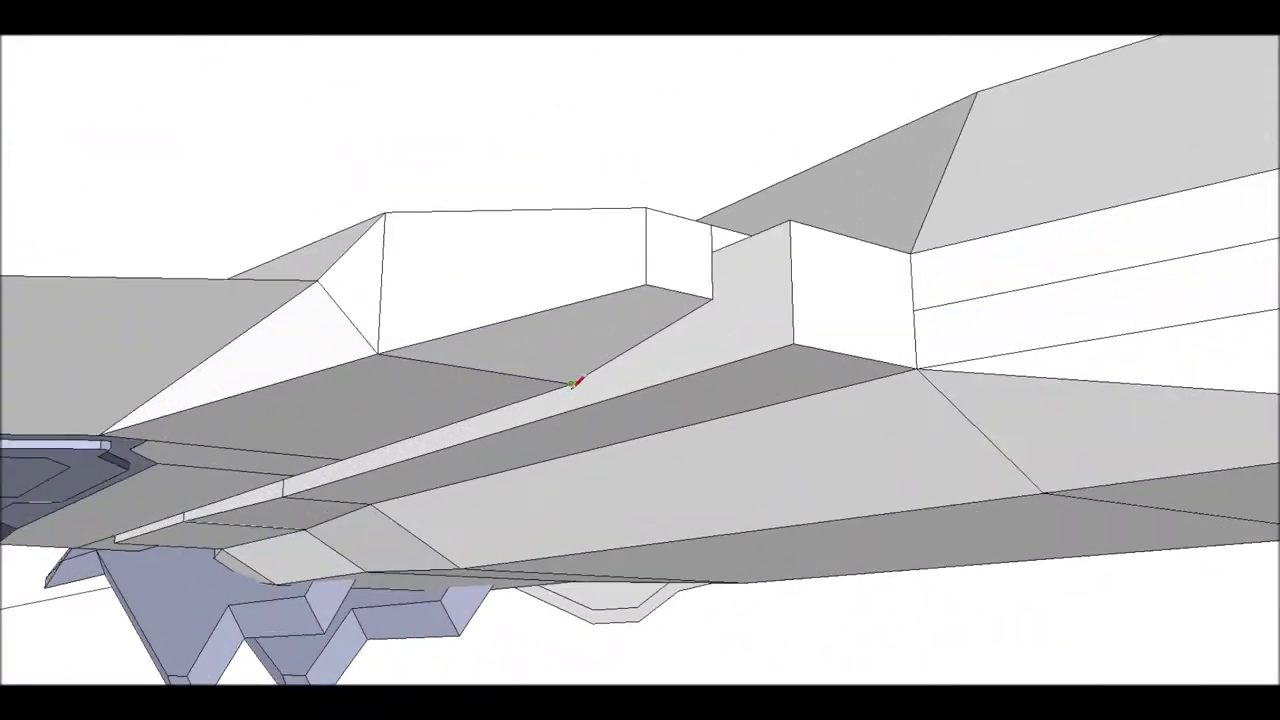
{"action": "mouse_move", "coordinate": [838, 325]}
{"action": "middle_mouse_down"}
{"action": "mouse_move", "coordinate": [600, 474]}
{"action": "mouse_move", "coordinate": [757, 523]}
{"action": "mouse_move", "coordinate": [1065, 165]}
{"action": "mouse_move", "coordinate": [900, 400]}
{"action": "mouse_move", "coordinate": [1000, 250]}
{"action": "middle_mouse_up"}
{"action": "scroll", "coordinate": [757, 523], "scroll_direction": "down", "scroll_amount": 5}
{"action": "scroll", "coordinate": [734, 380], "scroll_direction": "up", "scroll_amount": 5}
{"action": "mouse_move", "coordinate": [734, 380]}
{"action": "middle_mouse_down"}
{"action": "mouse_move", "coordinate": [426, 276]}
{"action": "mouse_move", "coordinate": [545, 401]}
{"action": "mouse_move", "coordinate": [309, 331]}
{"action": "mouse_move", "coordinate": [531, 360]}
{"action": "mouse_move", "coordinate": [591, 337]}
{"action": "mouse_move", "coordinate": [763, 545]}
{"action": "mouse_move", "coordinate": [848, 51]}
{"action": "mouse_move", "coordinate": [749, 466]}
{"action": "mouse_move", "coordinate": [694, 463]}
{"action": "middle_mouse_up"}
Select the wing group and activate Move with the M key.
{"action": "left_click", "coordinate": [753, 442]}
{"action": "key", "text": "m"}
{"action": "mouse_move", "coordinate": [686, 514]}
{"action": "middle_mouse_down"}
{"action": "mouse_move", "coordinate": [671, 289]}
{"action": "mouse_move", "coordinate": [426, 289]}
{"action": "mouse_move", "coordinate": [789, 191]}
{"action": "mouse_move", "coordinate": [512, 418]}
{"action": "middle_mouse_up"}
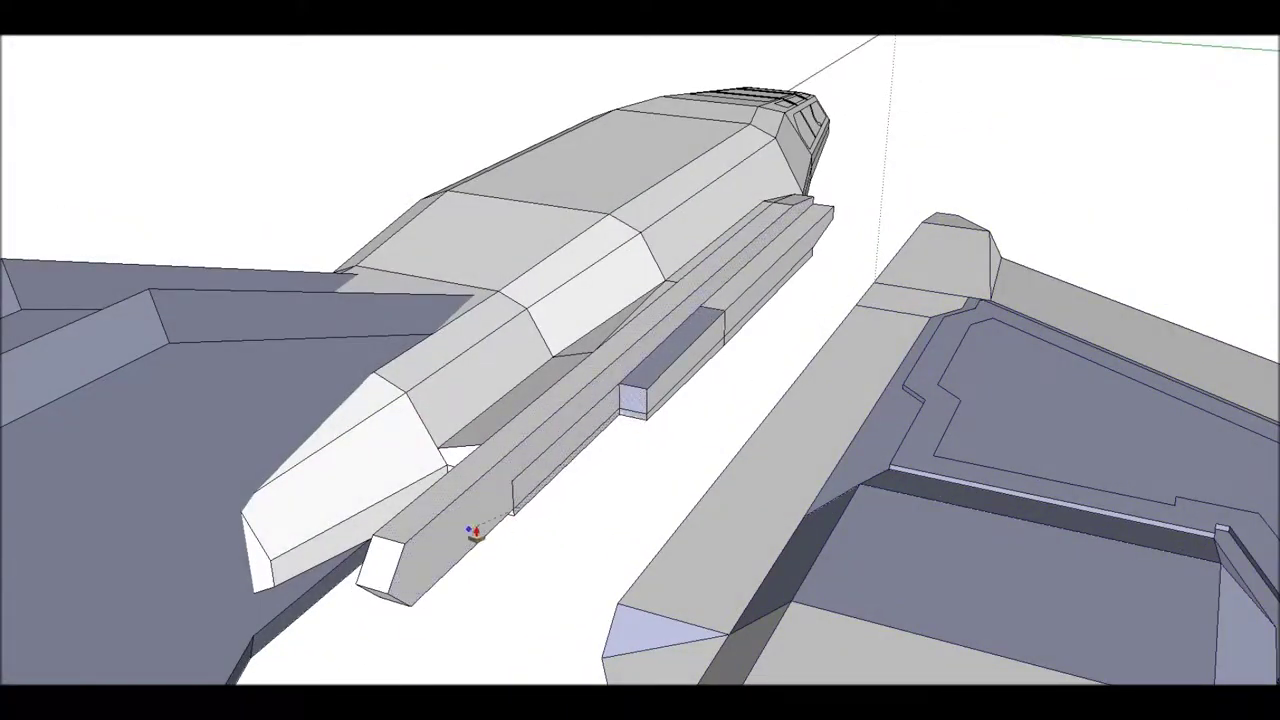
{"action": "mouse_move", "coordinate": [595, 574]}
{"action": "middle_mouse_down"}
{"action": "mouse_move", "coordinate": [23, 49]}
{"action": "mouse_move", "coordinate": [834, 306]}
{"action": "middle_mouse_up"}
{"action": "scroll", "coordinate": [808, 423], "scroll_direction": "down", "scroll_amount": 5}
{"action": "scroll", "coordinate": [566, 345], "scroll_direction": "up", "scroll_amount": 5}
Orbit to a low side-on view of the ship with its nose pointing left.
{"action": "mouse_move", "coordinate": [566, 345]}
{"action": "middle_mouse_down"}
{"action": "mouse_move", "coordinate": [837, 346]}
{"action": "mouse_move", "coordinate": [800, 286]}
{"action": "mouse_move", "coordinate": [566, 289]}
{"action": "mouse_move", "coordinate": [466, 400]}
{"action": "mouse_move", "coordinate": [366, 354]}
{"action": "middle_mouse_up"}
{"action": "scroll", "coordinate": [366, 354], "scroll_direction": "down", "scroll_amount": 5}
{"action": "scroll", "coordinate": [371, 329], "scroll_direction": "up", "scroll_amount": 5}
{"action": "mouse_move", "coordinate": [491, 277]}
{"action": "middle_mouse_down"}
{"action": "mouse_move", "coordinate": [465, 387]}
{"action": "mouse_move", "coordinate": [652, 453]}
{"action": "middle_mouse_up"}
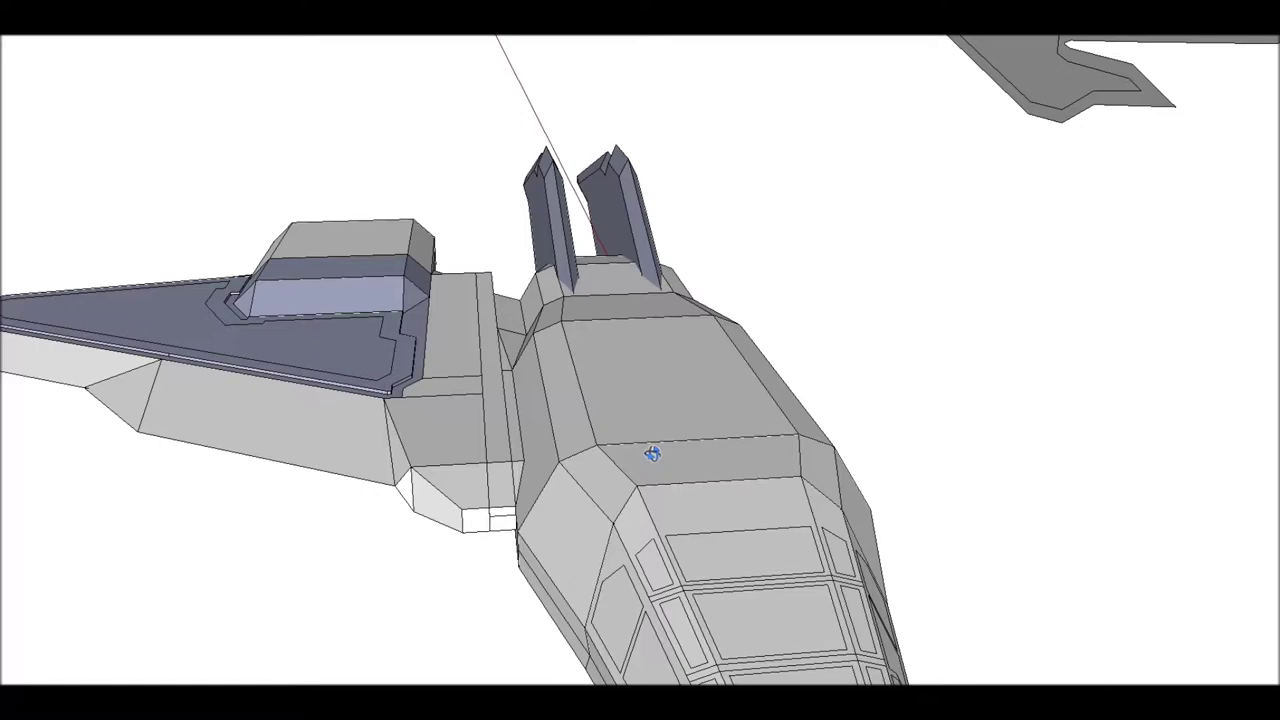
{"action": "mouse_move", "coordinate": [652, 453]}
{"action": "middle_mouse_down"}
{"action": "mouse_move", "coordinate": [643, 163]}
{"action": "mouse_move", "coordinate": [554, 177]}
{"action": "mouse_move", "coordinate": [420, 274]}
{"action": "mouse_move", "coordinate": [240, 46]}
{"action": "middle_mouse_up"}
{"action": "scroll", "coordinate": [614, 394], "scroll_direction": "up", "scroll_amount": 3}
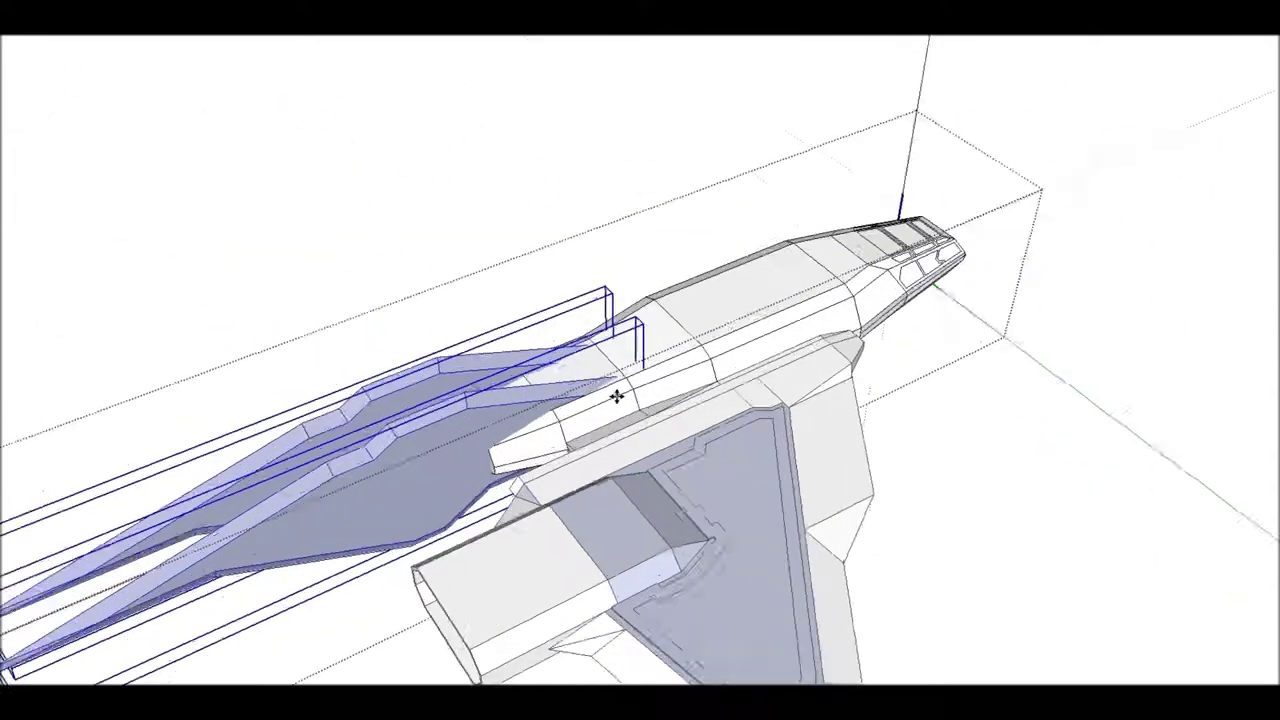
{"action": "scroll", "coordinate": [628, 362], "scroll_direction": "up", "scroll_amount": 3}
{"action": "scroll", "coordinate": [628, 362], "scroll_direction": "down", "scroll_amount": 2}
{"action": "mouse_move", "coordinate": [243, 63]}
{"action": "middle_mouse_down"}
{"action": "mouse_move", "coordinate": [563, 212]}
{"action": "mouse_move", "coordinate": [1023, 277]}
{"action": "mouse_move", "coordinate": [669, 254]}
{"action": "middle_mouse_up"}
{"action": "mouse_move", "coordinate": [555, 150]}
{"action": "middle_mouse_down"}
{"action": "mouse_move", "coordinate": [323, 226]}
{"action": "mouse_move", "coordinate": [291, 151]}
{"action": "mouse_move", "coordinate": [239, 207]}
{"action": "mouse_move", "coordinate": [560, 40]}
{"action": "mouse_move", "coordinate": [747, 315]}
{"action": "middle_mouse_up"}
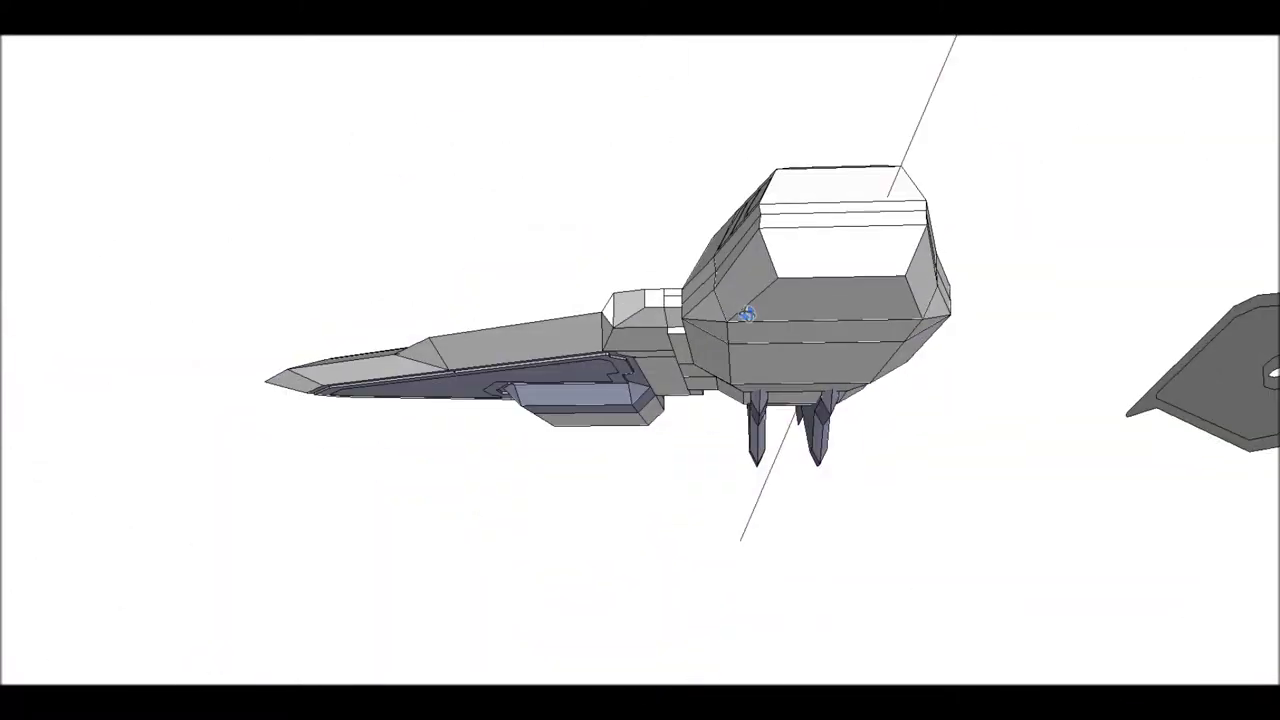
{"action": "mouse_move", "coordinate": [747, 315]}
{"action": "middle_mouse_down"}
{"action": "mouse_move", "coordinate": [640, 366]}
{"action": "mouse_move", "coordinate": [629, 83]}
{"action": "mouse_move", "coordinate": [1020, 457]}
{"action": "mouse_move", "coordinate": [1090, 267]}
{"action": "mouse_move", "coordinate": [520, 333]}
{"action": "mouse_move", "coordinate": [720, 240]}
{"action": "middle_mouse_up"}
{"action": "scroll", "coordinate": [351, 337], "scroll_direction": "up", "scroll_amount": 3}
{"action": "scroll", "coordinate": [201, 363], "scroll_direction": "up", "scroll_amount": 3}
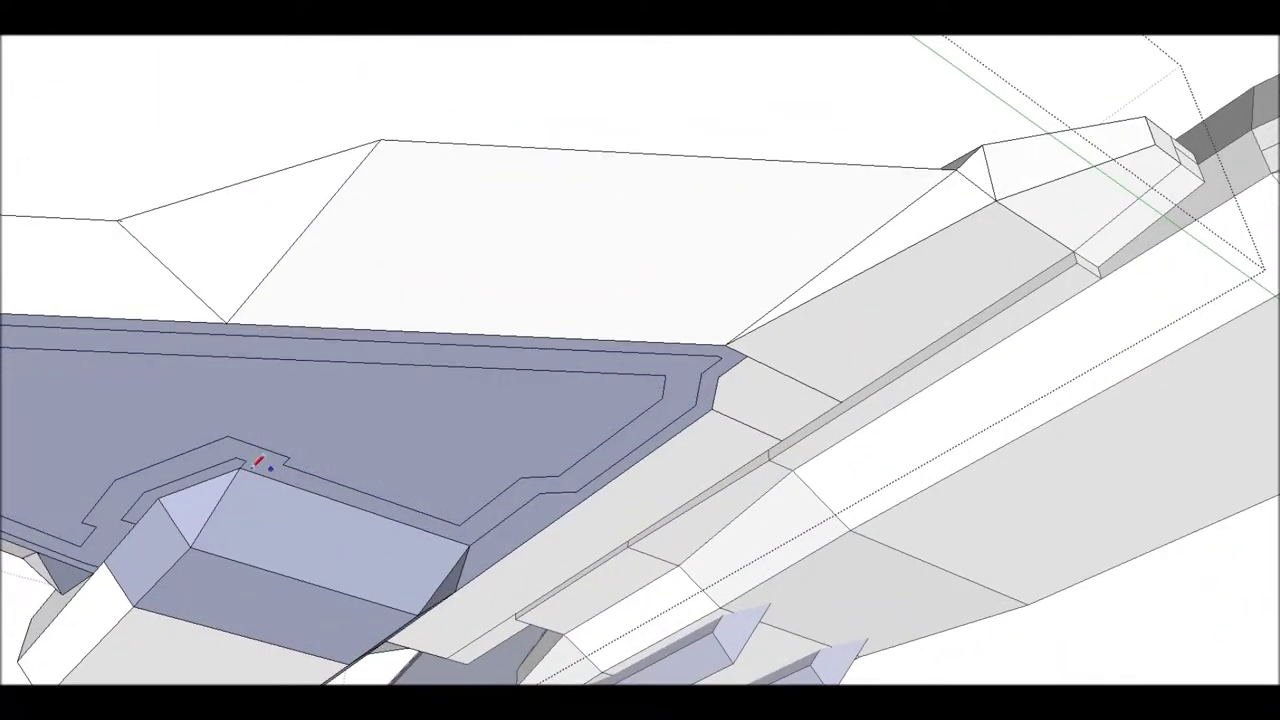
{"action": "left_click", "coordinate": [240, 463]}
{"action": "scroll", "coordinate": [240, 463], "scroll_direction": "down", "scroll_amount": 1}
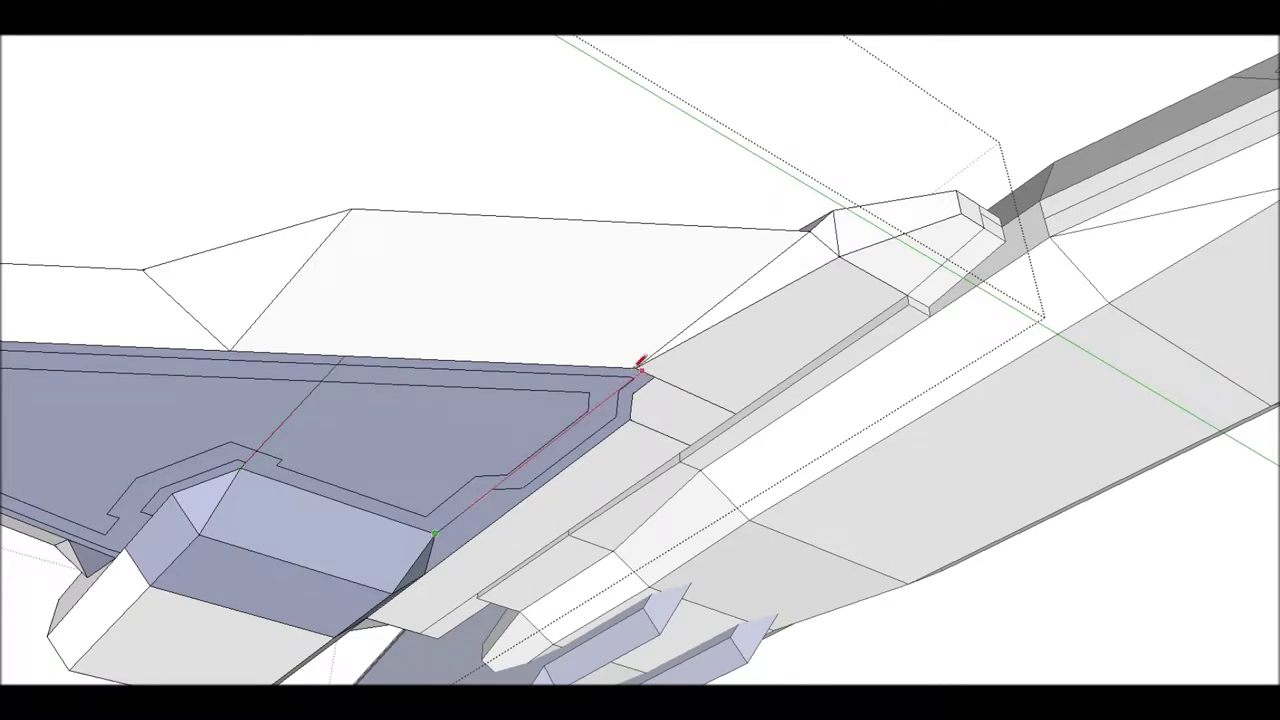
{"action": "scroll", "coordinate": [597, 357], "scroll_direction": "up", "scroll_amount": 3}
{"action": "scroll", "coordinate": [192, 470], "scroll_direction": "down", "scroll_amount": 2}
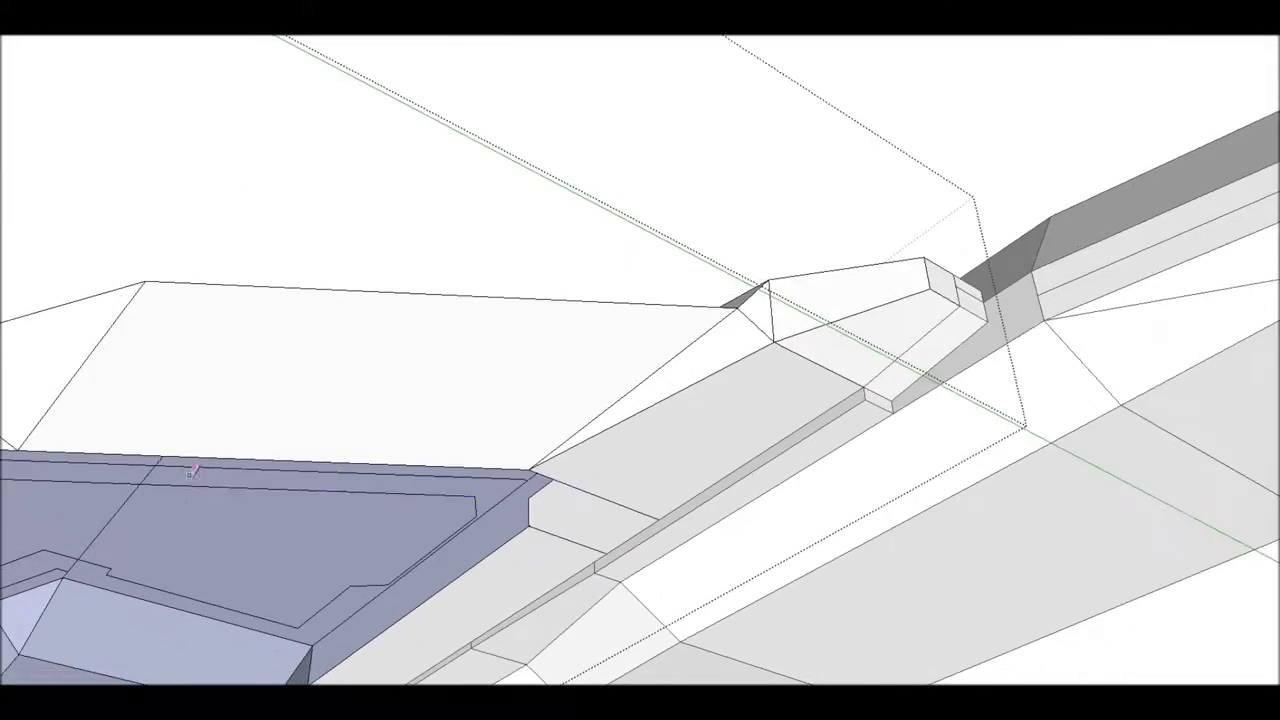
{"action": "scroll", "coordinate": [484, 492], "scroll_direction": "down", "scroll_amount": 2}
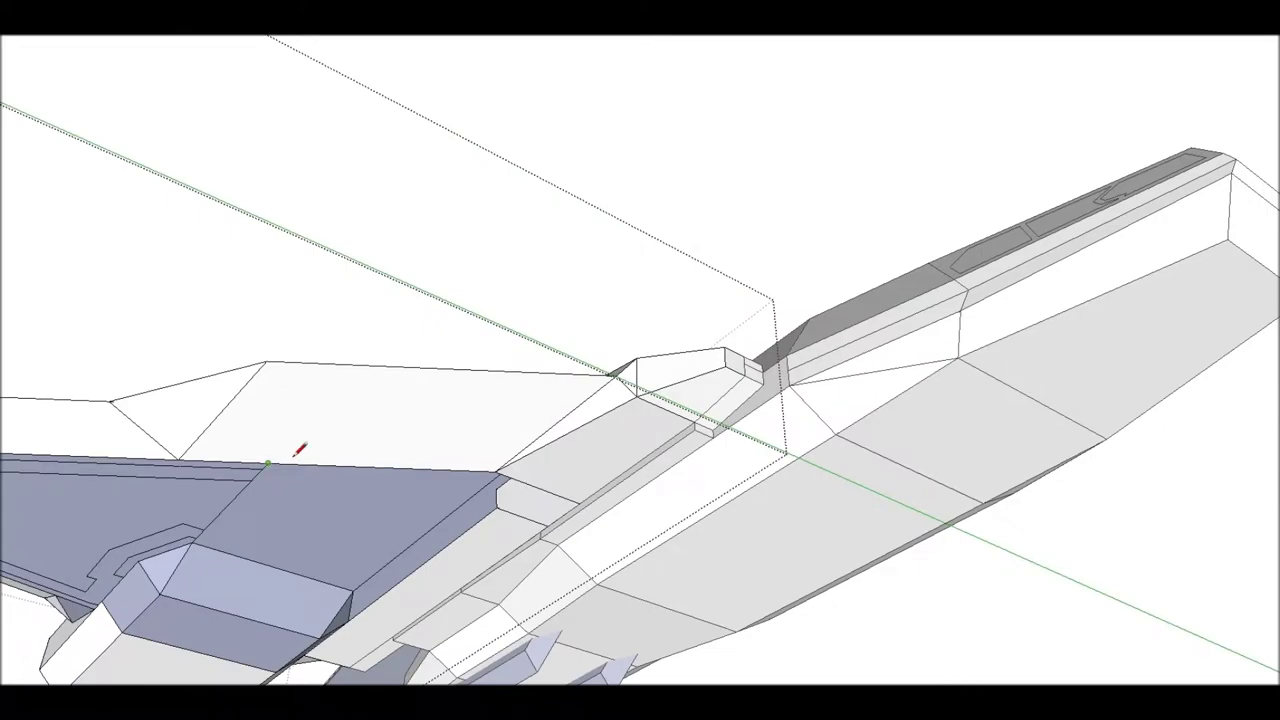
{"action": "mouse_move", "coordinate": [432, 540]}
{"action": "middle_mouse_down"}
{"action": "mouse_move", "coordinate": [577, 523]}
{"action": "mouse_move", "coordinate": [622, 432]}
{"action": "mouse_move", "coordinate": [563, 316]}
{"action": "middle_mouse_up"}
{"action": "mouse_move", "coordinate": [782, 320]}
{"action": "middle_mouse_down"}
{"action": "mouse_move", "coordinate": [543, 217]}
{"action": "mouse_move", "coordinate": [603, 289]}
{"action": "mouse_move", "coordinate": [641, 176]}
{"action": "middle_mouse_up"}
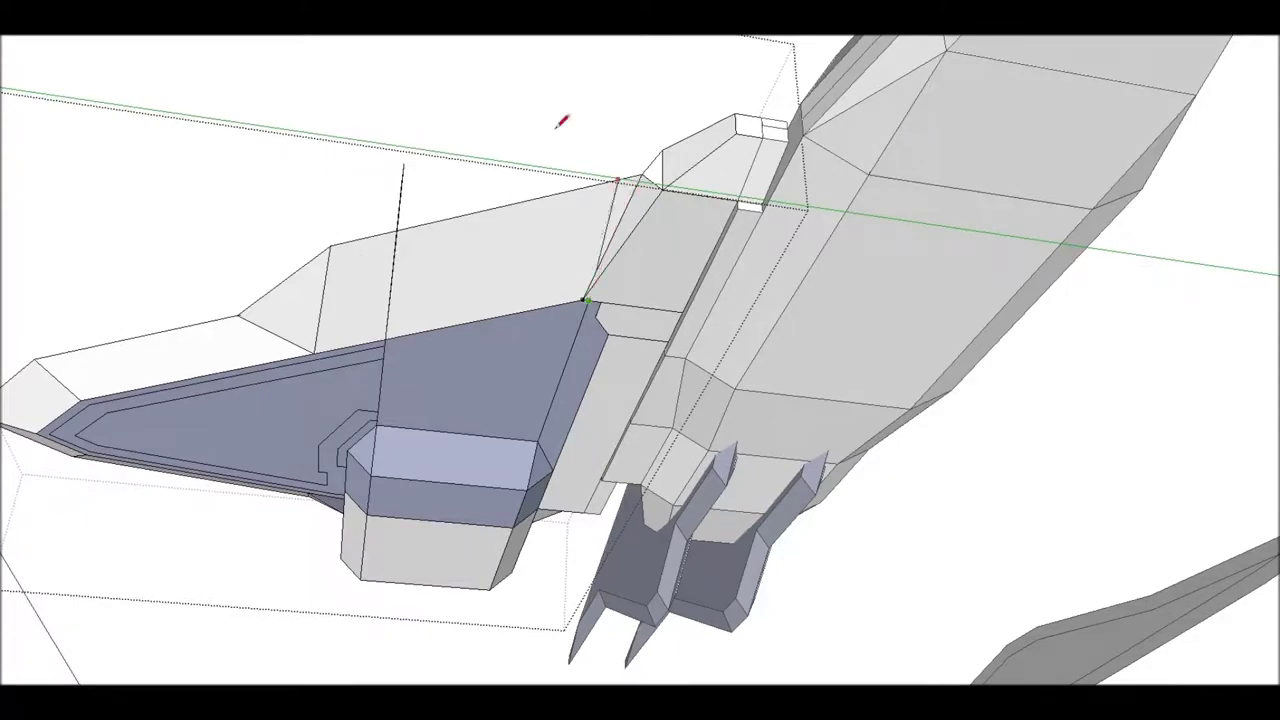
{"action": "middle_click_drag", "start_coordinate": [557, 126], "coordinate": [386, 259]}
{"action": "mouse_move", "coordinate": [464, 289]}
{"action": "middle_mouse_down"}
{"action": "mouse_move", "coordinate": [651, 486]}
{"action": "mouse_move", "coordinate": [606, 420]}
{"action": "mouse_move", "coordinate": [529, 163]}
{"action": "mouse_move", "coordinate": [242, 225]}
{"action": "middle_mouse_up"}
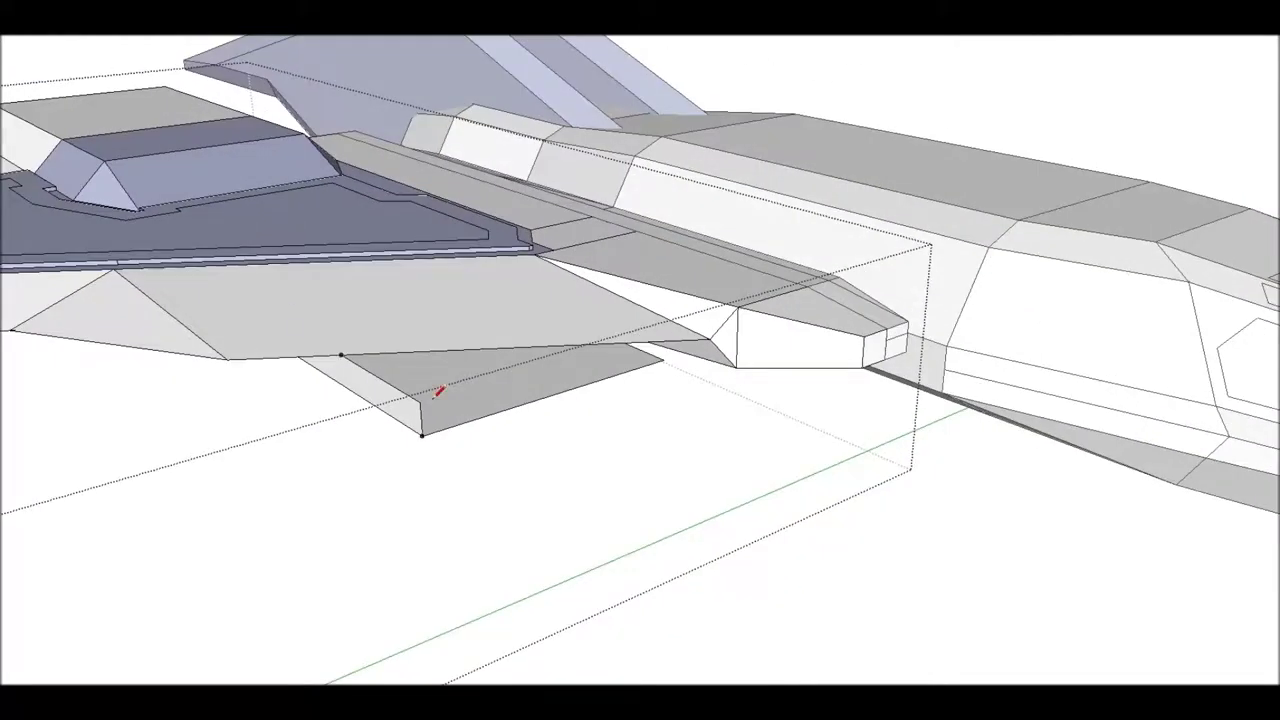
Draw crease edges across the block's top, splitting a face into a triangle.
{"action": "mouse_move", "coordinate": [420, 403]}
{"action": "middle_mouse_down"}
{"action": "mouse_move", "coordinate": [614, 323]}
{"action": "mouse_move", "coordinate": [563, 448]}
{"action": "mouse_move", "coordinate": [474, 106]}
{"action": "mouse_move", "coordinate": [362, 545]}
{"action": "mouse_move", "coordinate": [429, 309]}
{"action": "mouse_move", "coordinate": [346, 140]}
{"action": "mouse_move", "coordinate": [182, 67]}
{"action": "middle_mouse_up"}
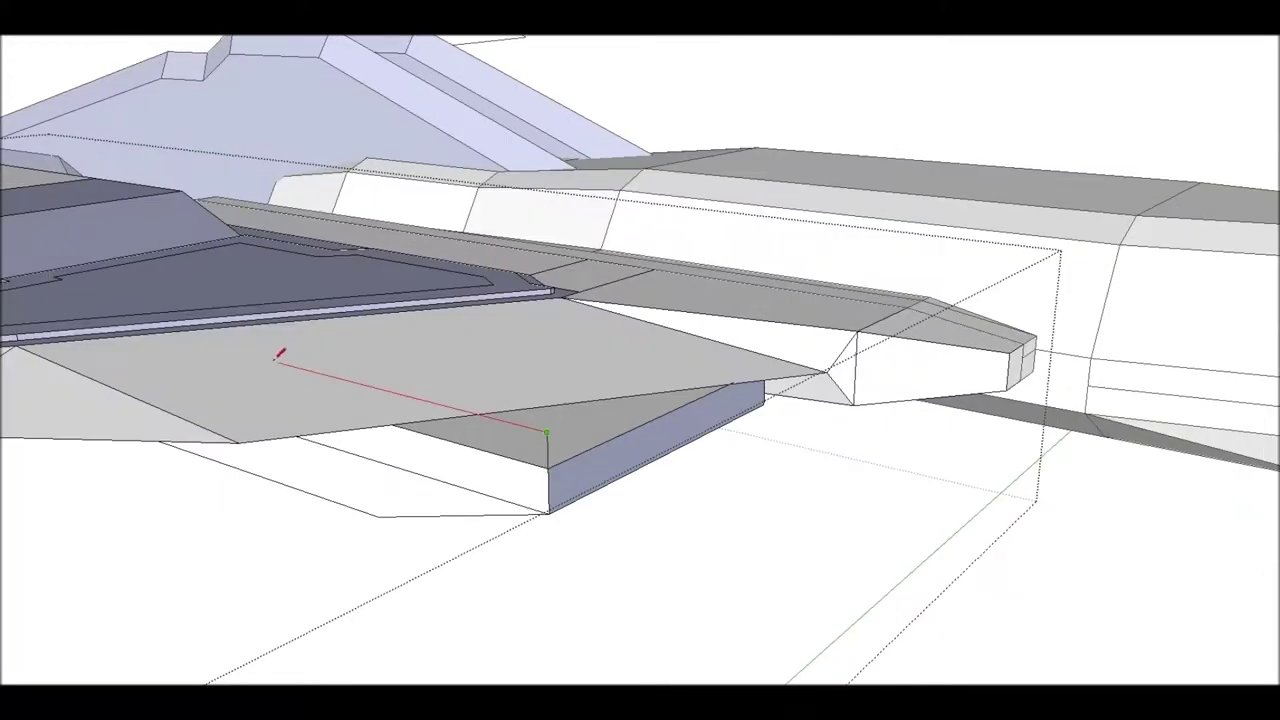
{"action": "left_click", "coordinate": [390, 424]}
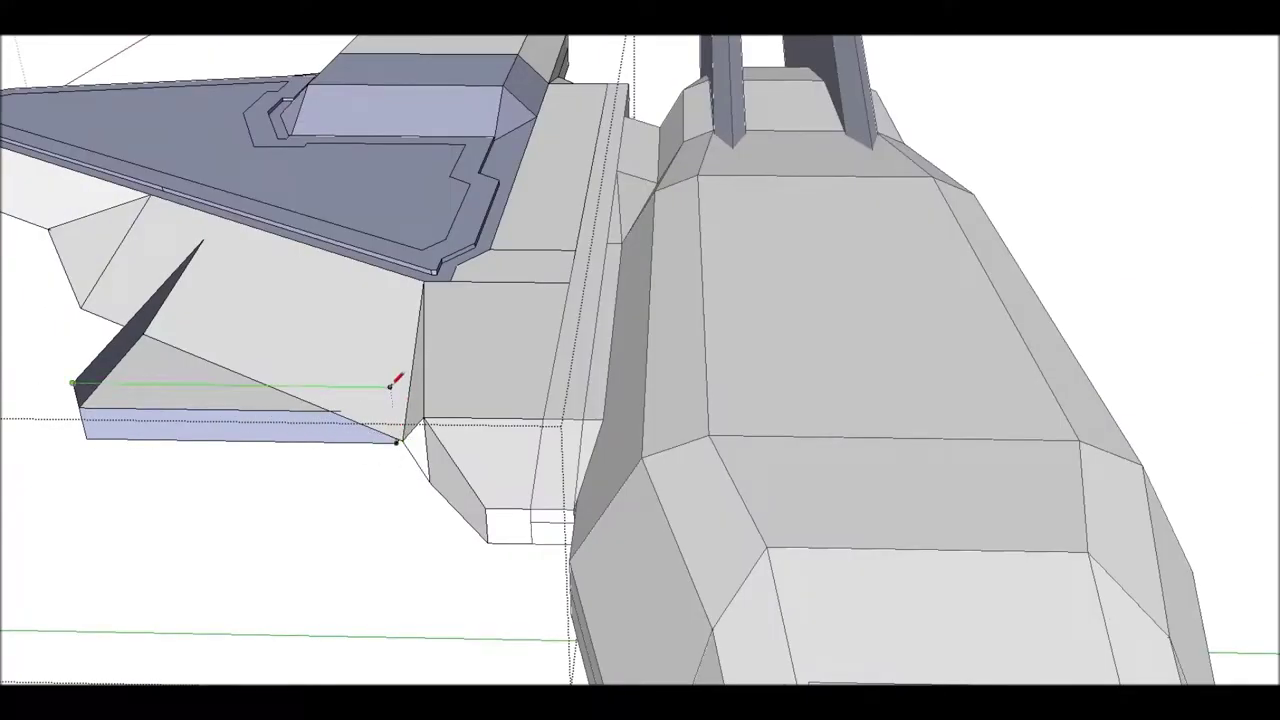
{"action": "left_click", "coordinate": [418, 327]}
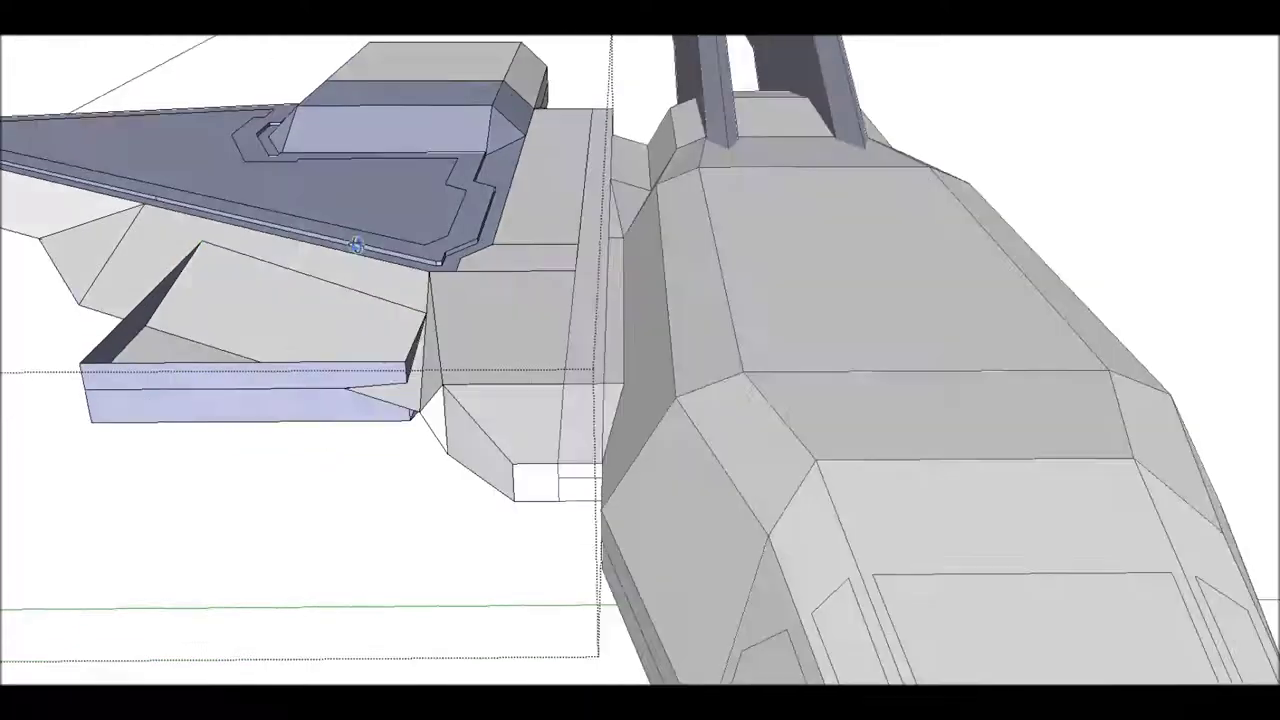
Push/Pull the block's end face to leave a step at its end.
{"action": "mouse_move", "coordinate": [207, 245]}
{"action": "middle_mouse_down"}
{"action": "mouse_move", "coordinate": [432, 347]}
{"action": "mouse_move", "coordinate": [776, 313]}
{"action": "middle_mouse_up"}
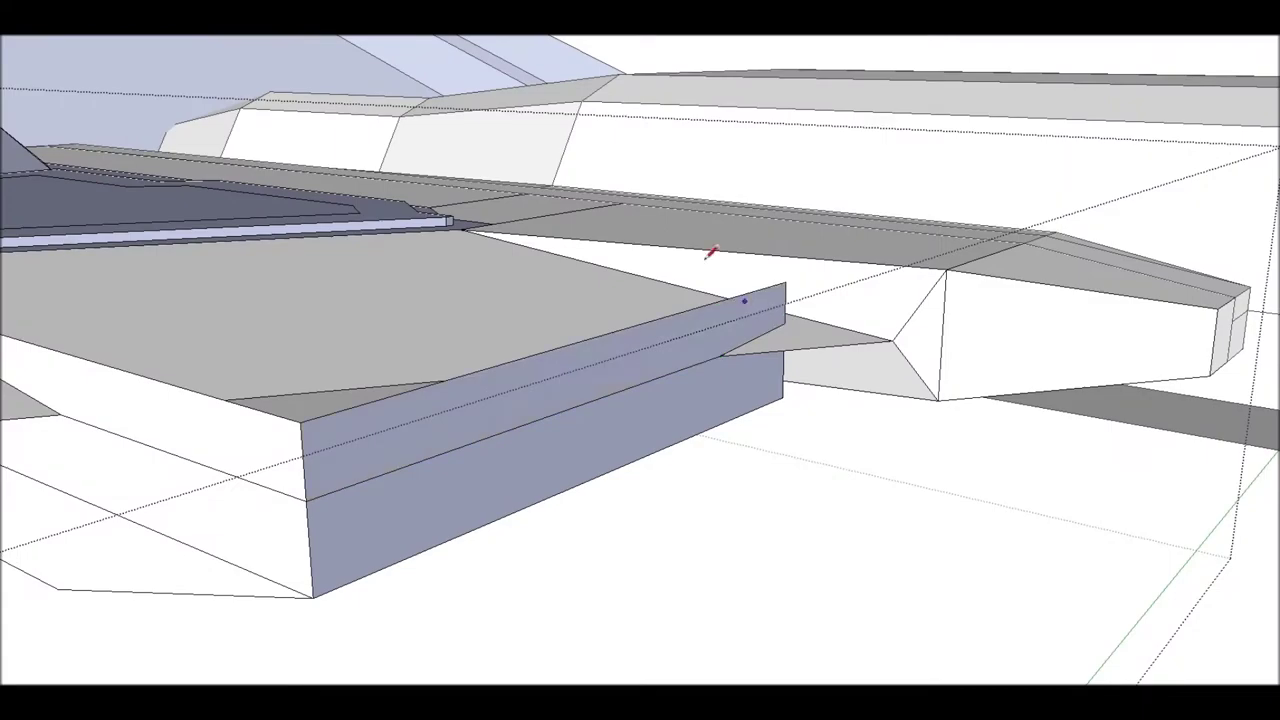
{"action": "mouse_move", "coordinate": [566, 245]}
{"action": "middle_mouse_down"}
{"action": "mouse_move", "coordinate": [103, 266]}
{"action": "mouse_move", "coordinate": [826, 340]}
{"action": "mouse_move", "coordinate": [817, 260]}
{"action": "mouse_move", "coordinate": [880, 228]}
{"action": "mouse_move", "coordinate": [652, 360]}
{"action": "mouse_move", "coordinate": [790, 262]}
{"action": "middle_mouse_up"}
{"action": "scroll", "coordinate": [880, 228], "scroll_direction": "up", "scroll_amount": 2}
{"action": "scroll", "coordinate": [880, 228], "scroll_direction": "up", "scroll_amount": 2}
{"action": "scroll", "coordinate": [880, 228], "scroll_direction": "up", "scroll_amount": 1}
{"action": "middle_click_drag", "start_coordinate": [755, 207], "coordinate": [837, 220]}
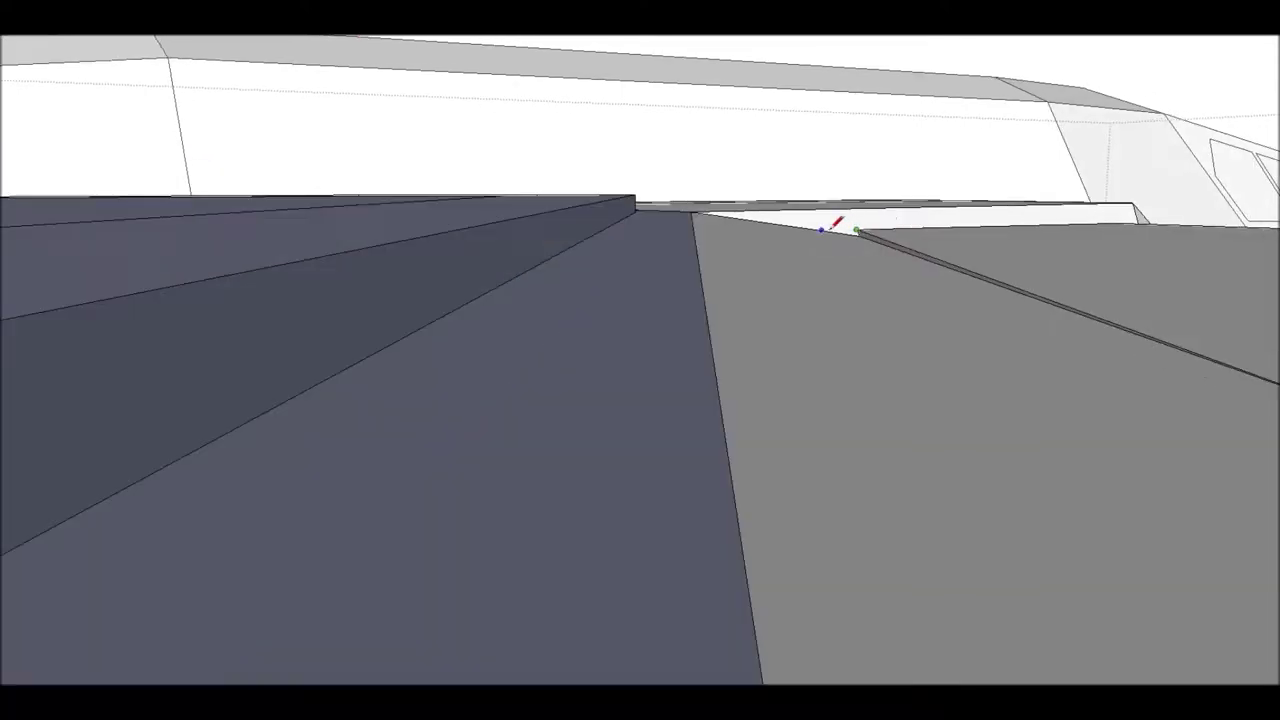
{"action": "scroll", "coordinate": [838, 225], "scroll_direction": "up", "scroll_amount": 1}
{"action": "scroll", "coordinate": [835, 229], "scroll_direction": "up", "scroll_amount": 2}
{"action": "scroll", "coordinate": [866, 386], "scroll_direction": "down", "scroll_amount": 2}
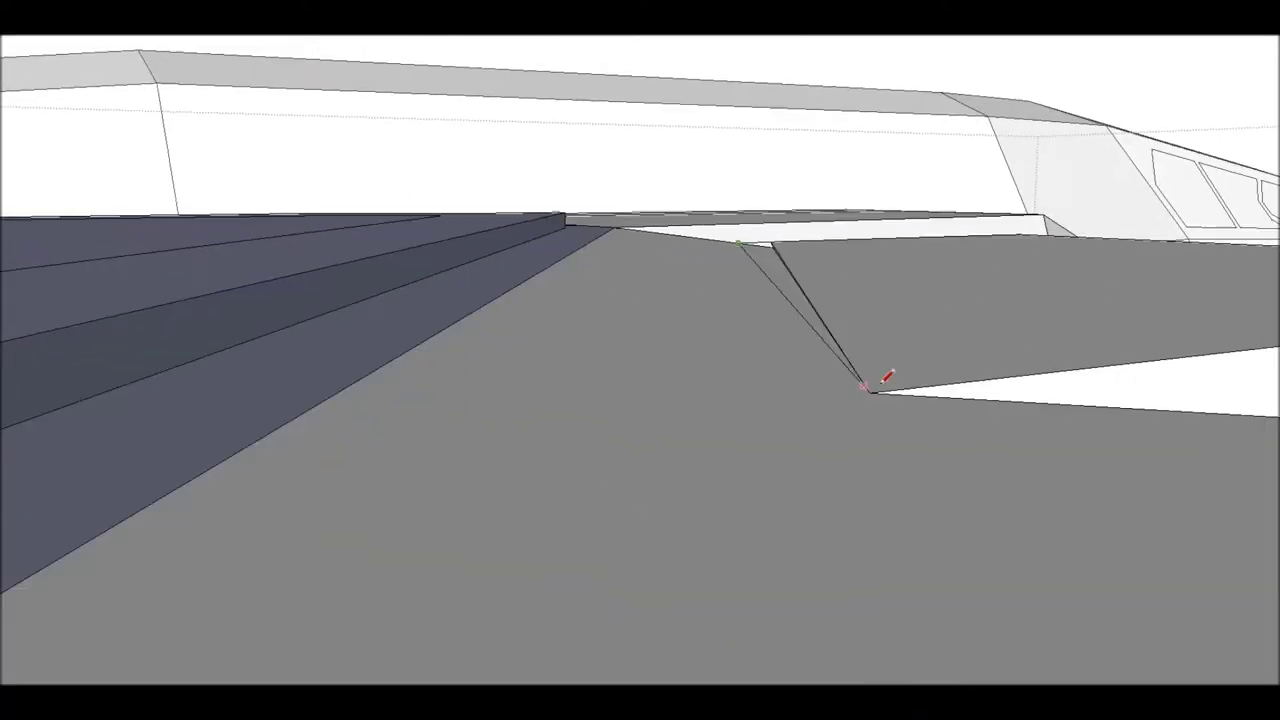
{"action": "mouse_move", "coordinate": [813, 291]}
{"action": "middle_mouse_down"}
{"action": "mouse_move", "coordinate": [309, 457]}
{"action": "mouse_move", "coordinate": [640, 323]}
{"action": "middle_mouse_up"}
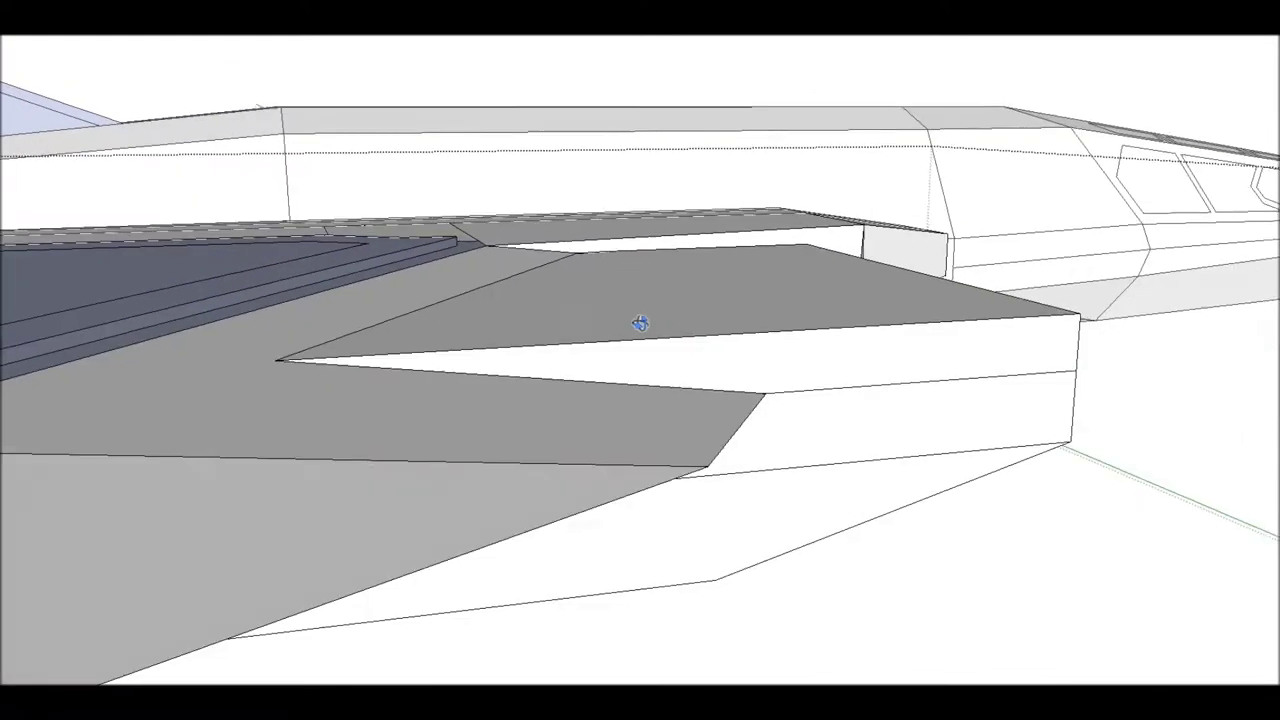
{"action": "scroll", "coordinate": [474, 389], "scroll_direction": "down", "scroll_amount": 3}
{"action": "scroll", "coordinate": [424, 450], "scroll_direction": "up", "scroll_amount": 1}
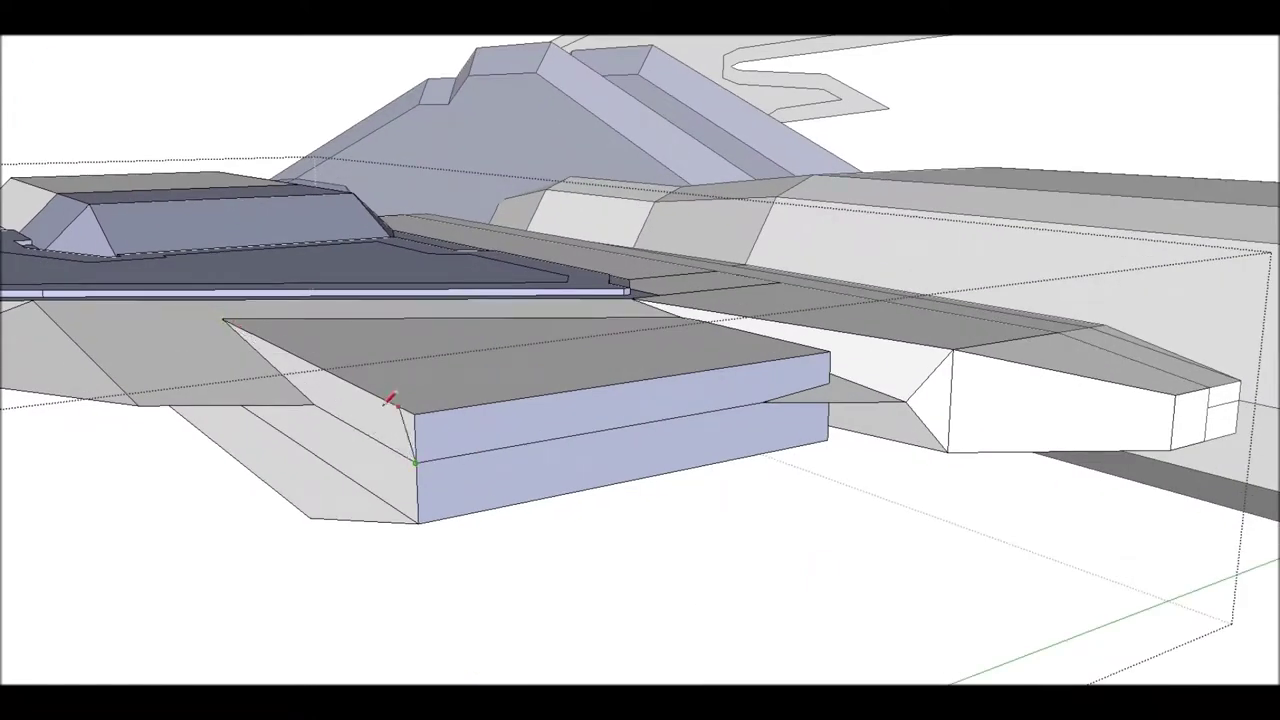
{"action": "left_click", "coordinate": [409, 432]}
Orbit around the stepped block to check its corner and the ship's side.
{"action": "mouse_move", "coordinate": [817, 371]}
{"action": "middle_mouse_down"}
{"action": "mouse_move", "coordinate": [823, 397]}
{"action": "mouse_move", "coordinate": [297, 391]}
{"action": "mouse_move", "coordinate": [925, 480]}
{"action": "middle_mouse_up"}
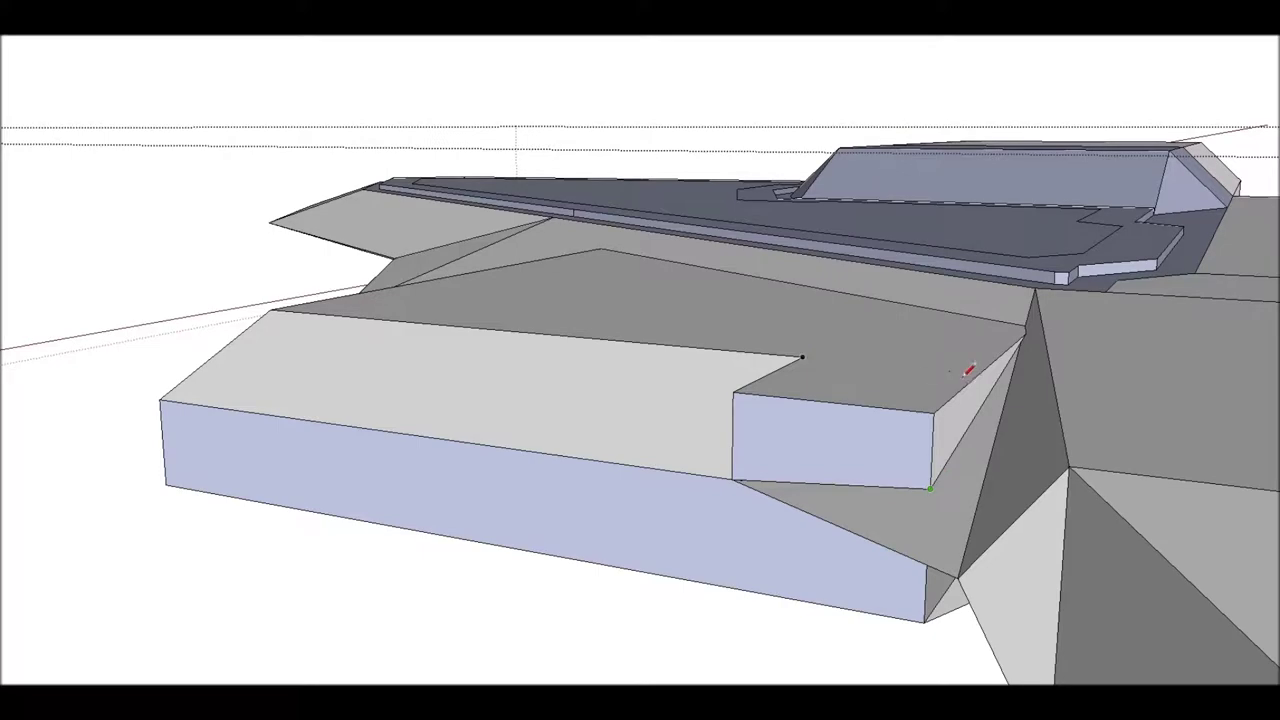
{"action": "mouse_move", "coordinate": [938, 408]}
{"action": "middle_mouse_down"}
{"action": "mouse_move", "coordinate": [660, 309]}
{"action": "mouse_move", "coordinate": [814, 509]}
{"action": "mouse_move", "coordinate": [206, 606]}
{"action": "mouse_move", "coordinate": [701, 532]}
{"action": "mouse_move", "coordinate": [251, 176]}
{"action": "middle_mouse_up"}
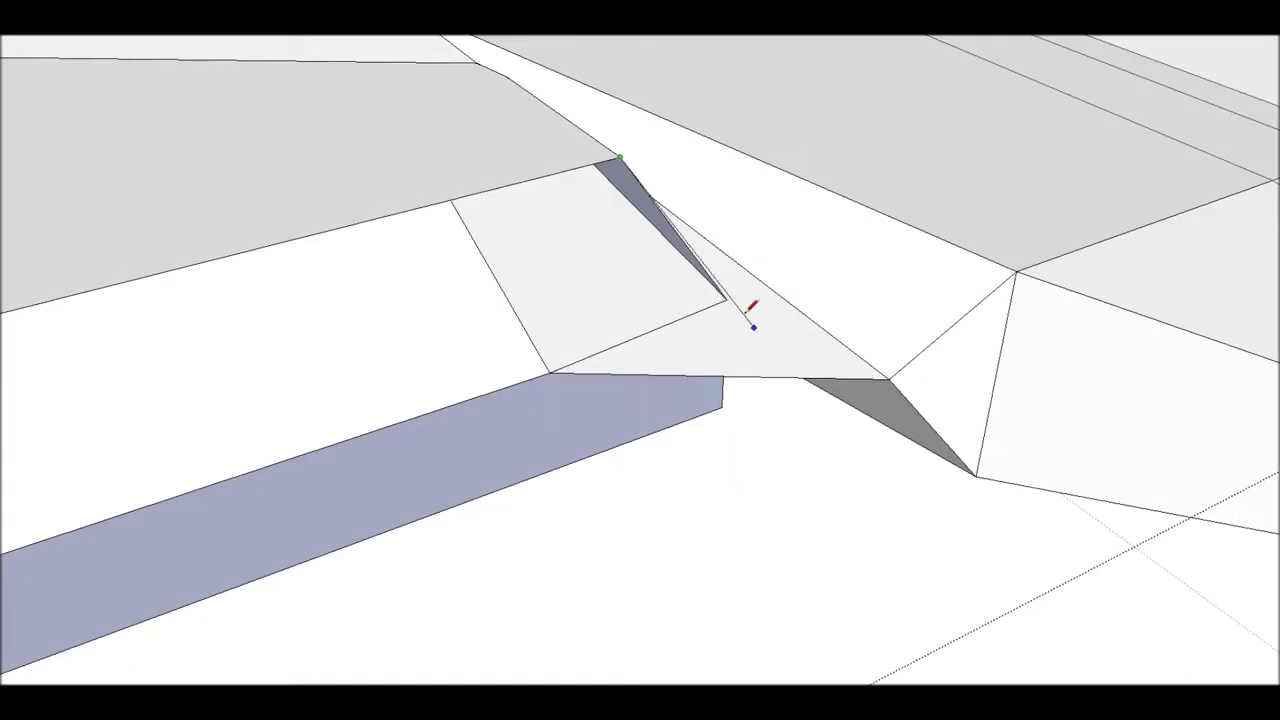
{"action": "mouse_move", "coordinate": [458, 192]}
{"action": "middle_mouse_down"}
{"action": "mouse_move", "coordinate": [280, 46]}
{"action": "mouse_move", "coordinate": [477, 160]}
{"action": "mouse_move", "coordinate": [434, 137]}
{"action": "mouse_move", "coordinate": [831, 95]}
{"action": "mouse_move", "coordinate": [343, 186]}
{"action": "mouse_move", "coordinate": [491, 194]}
{"action": "mouse_move", "coordinate": [543, 106]}
{"action": "mouse_move", "coordinate": [568, 202]}
{"action": "middle_mouse_up"}
{"action": "scroll", "coordinate": [543, 106], "scroll_direction": "up", "scroll_amount": 3}
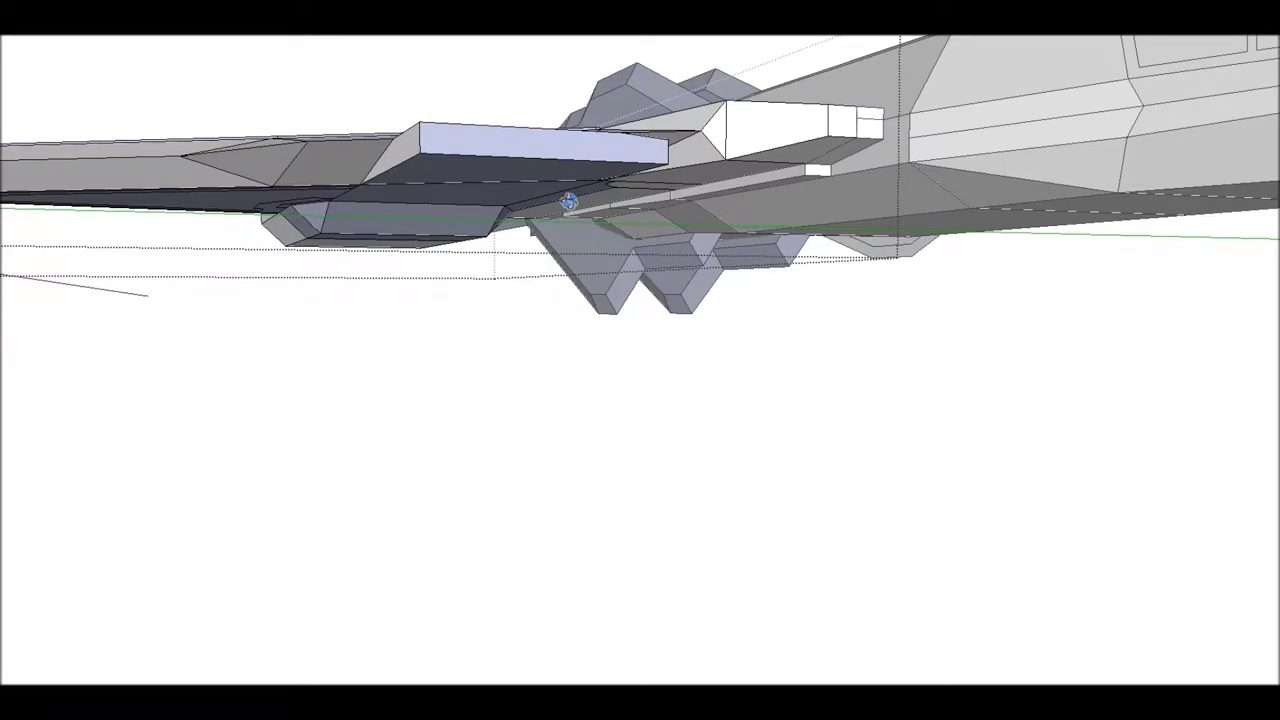
Trace an edge to fill the pod's empty front with a solid face.
{"action": "mouse_move", "coordinate": [568, 202]}
{"action": "middle_mouse_down"}
{"action": "mouse_move", "coordinate": [529, 157]}
{"action": "mouse_move", "coordinate": [349, 217]}
{"action": "mouse_move", "coordinate": [363, 189]}
{"action": "mouse_move", "coordinate": [660, 130]}
{"action": "middle_mouse_up"}
{"action": "mouse_move", "coordinate": [566, 106]}
{"action": "middle_mouse_down"}
{"action": "mouse_move", "coordinate": [660, 249]}
{"action": "mouse_move", "coordinate": [171, 194]}
{"action": "mouse_move", "coordinate": [296, 258]}
{"action": "mouse_move", "coordinate": [509, 449]}
{"action": "middle_mouse_up"}
{"action": "mouse_move", "coordinate": [291, 266]}
{"action": "middle_mouse_down"}
{"action": "mouse_move", "coordinate": [646, 429]}
{"action": "mouse_move", "coordinate": [411, 393]}
{"action": "middle_mouse_up"}
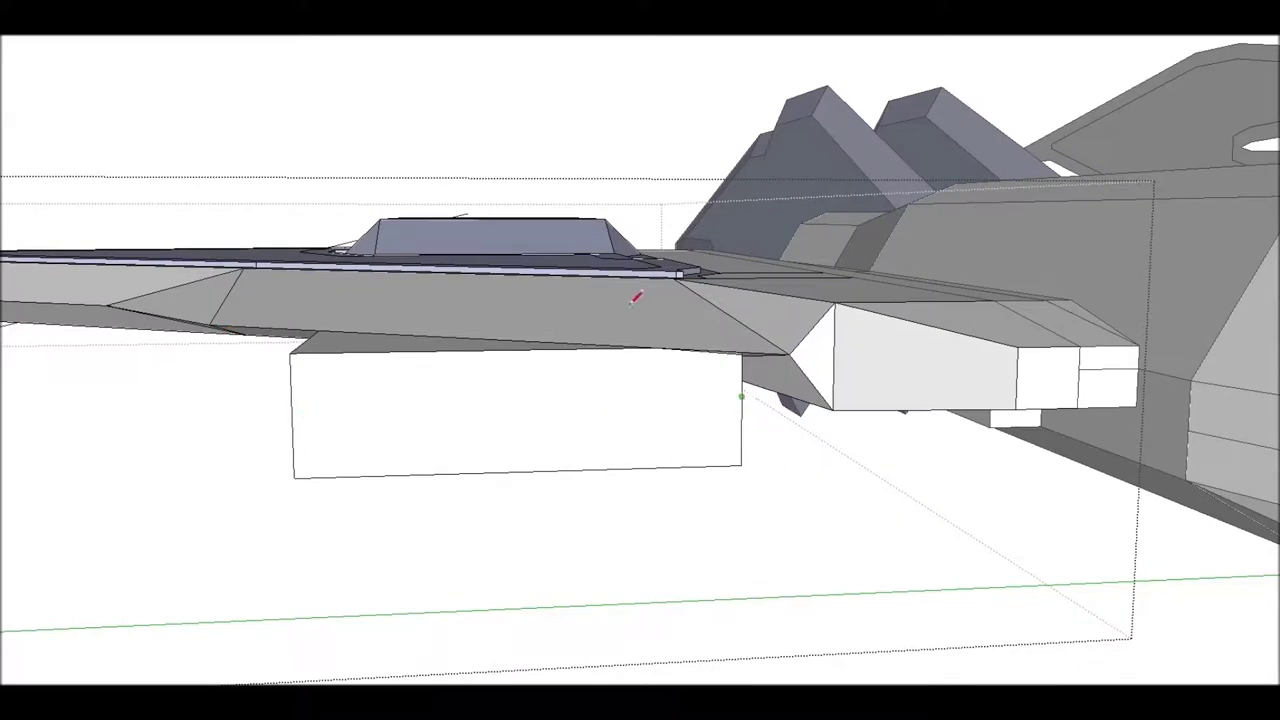
{"action": "left_click", "coordinate": [745, 392]}
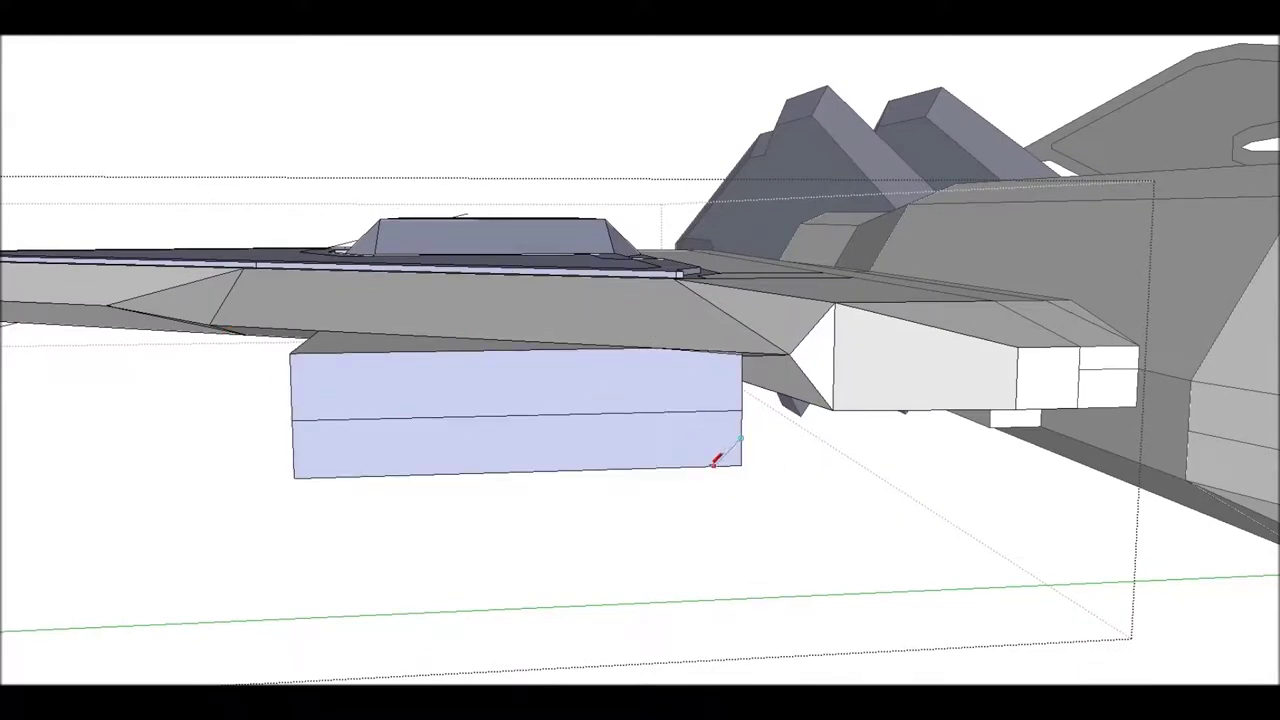
{"action": "mouse_move", "coordinate": [474, 271]}
{"action": "middle_mouse_down"}
{"action": "mouse_move", "coordinate": [517, 351]}
{"action": "mouse_move", "coordinate": [557, 342]}
{"action": "middle_mouse_up"}
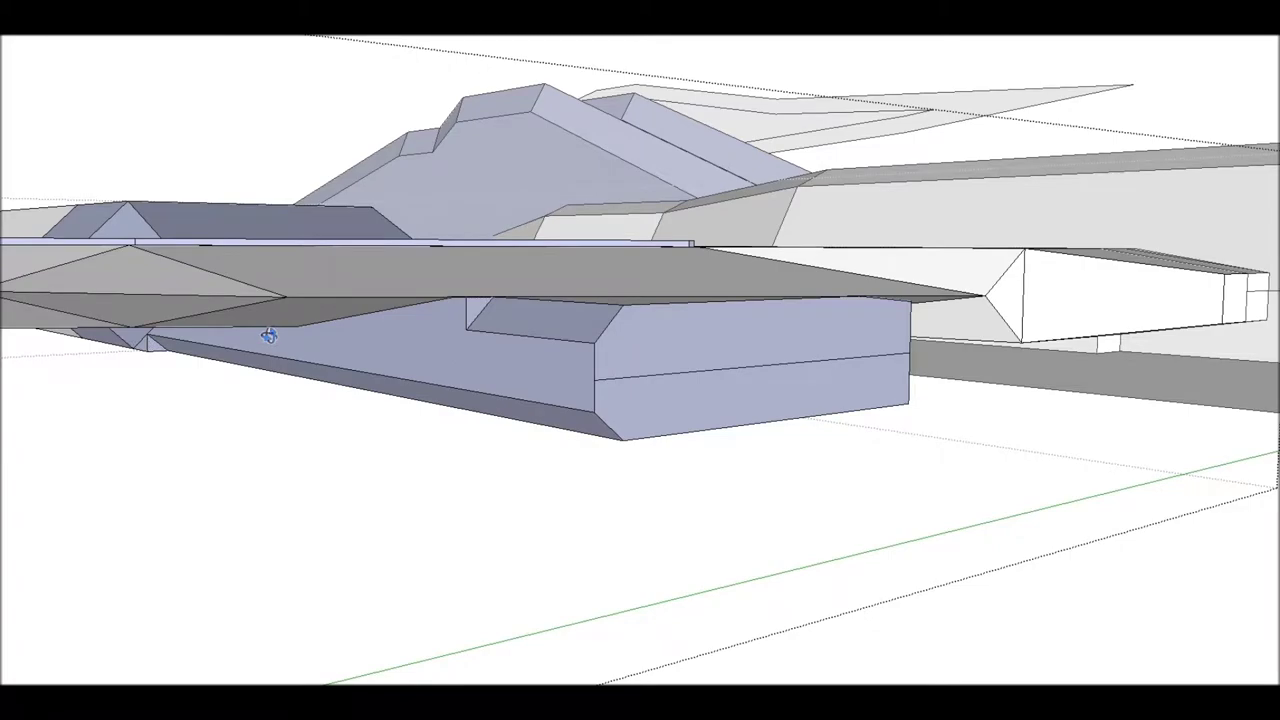
{"action": "scroll", "coordinate": [150, 320], "scroll_direction": "up", "scroll_amount": 3}
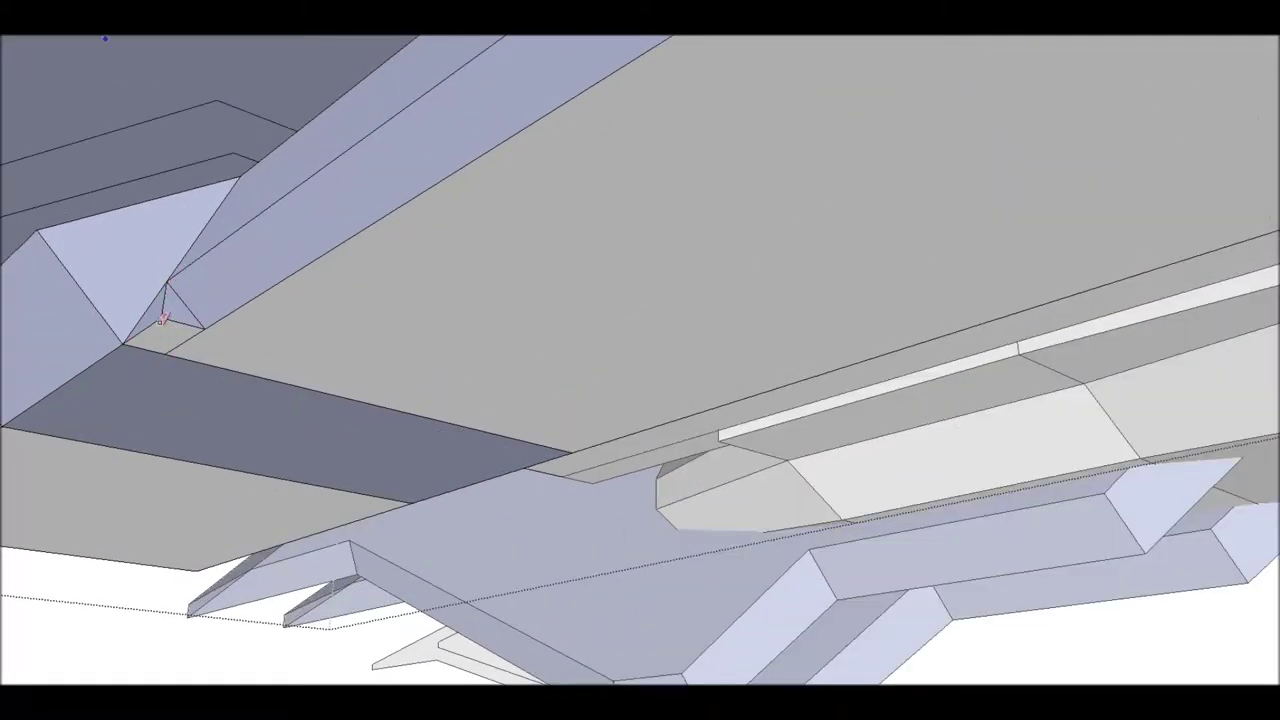
Close the small triangular gap under the wing with a Pencil line.
{"action": "left_click", "coordinate": [161, 321]}
{"action": "middle_click_drag", "start_coordinate": [250, 167], "coordinate": [411, 374]}
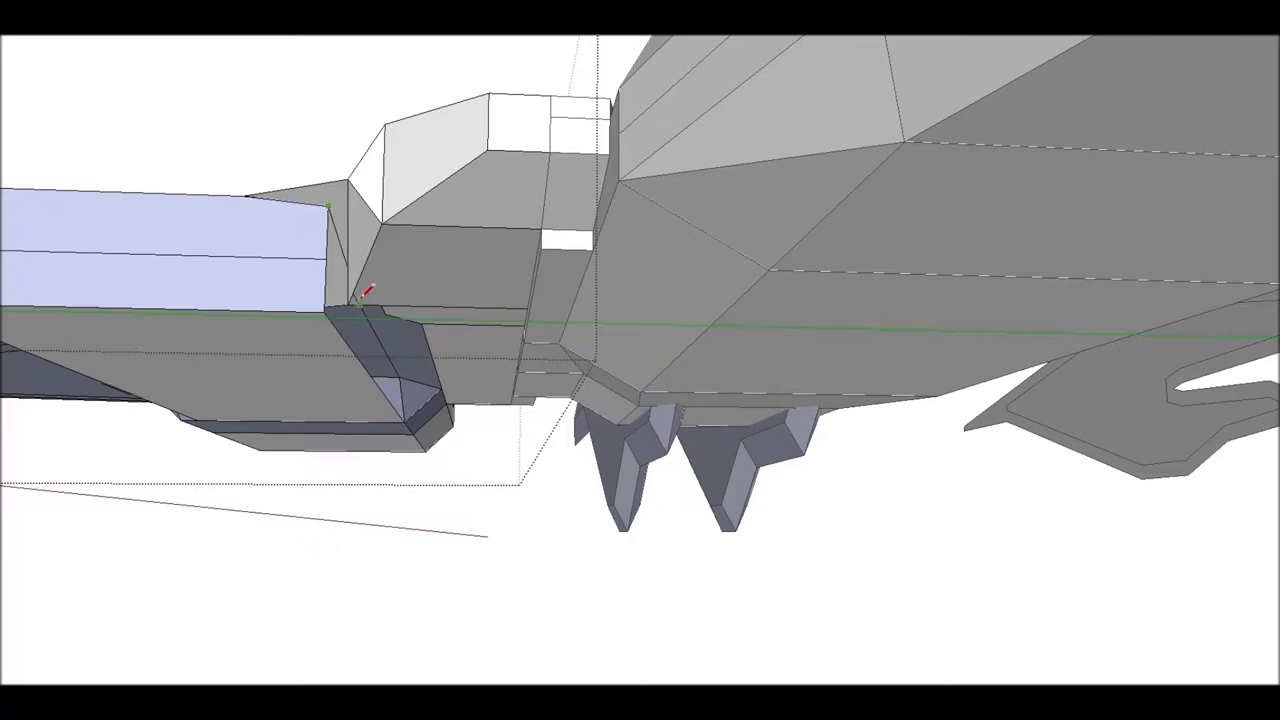
{"action": "middle_click_drag", "start_coordinate": [357, 287], "coordinate": [286, 617]}
Select the small part at the bottom and move it to the ship's left side.
{"action": "left_click", "coordinate": [286, 612]}
{"action": "left_click_drag", "start_coordinate": [284, 611], "coordinate": [76, 318]}
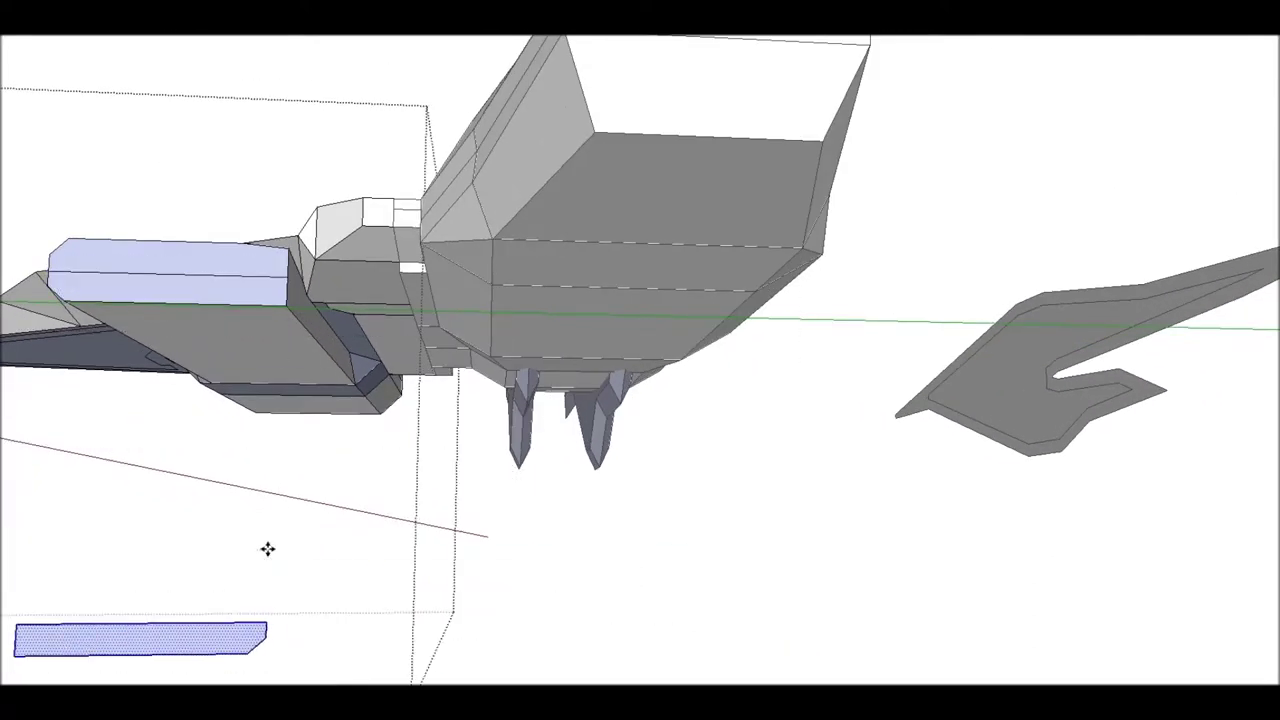
{"action": "scroll", "coordinate": [76, 318], "scroll_direction": "up", "scroll_amount": 2}
{"action": "middle_click_drag", "start_coordinate": [358, 205], "coordinate": [103, 57]}
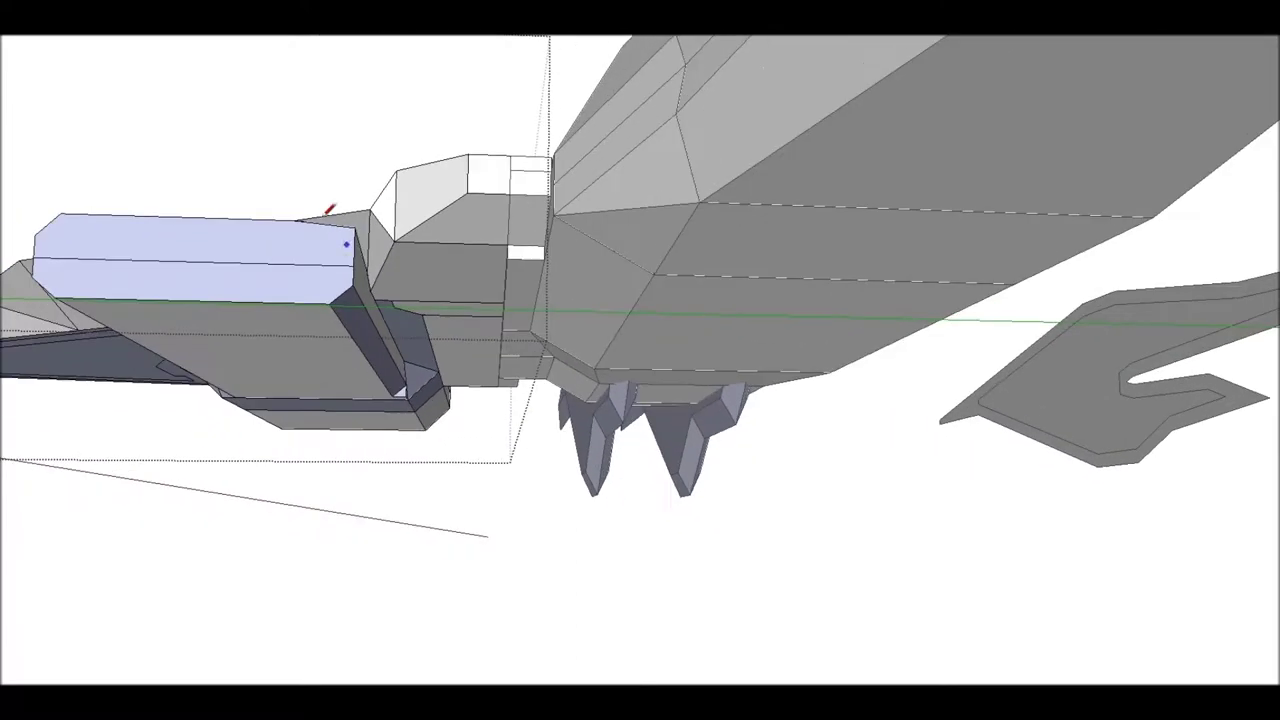
Paste two copies of the part and place them into the ship.
{"action": "key", "text": "ctrl+v"}
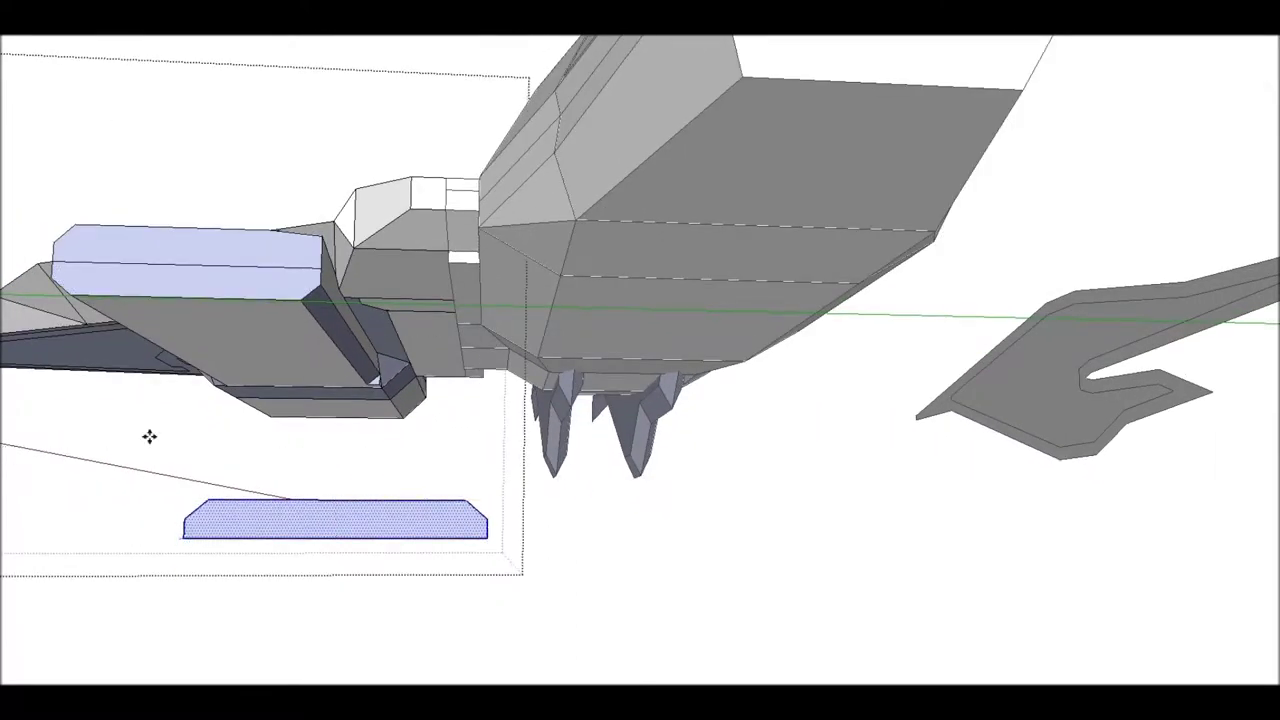
{"action": "left_click", "coordinate": [437, 403]}
{"action": "mouse_move", "coordinate": [437, 403]}
{"action": "middle_mouse_down"}
{"action": "mouse_move", "coordinate": [535, 385]}
{"action": "mouse_move", "coordinate": [126, 51]}
{"action": "middle_mouse_up"}
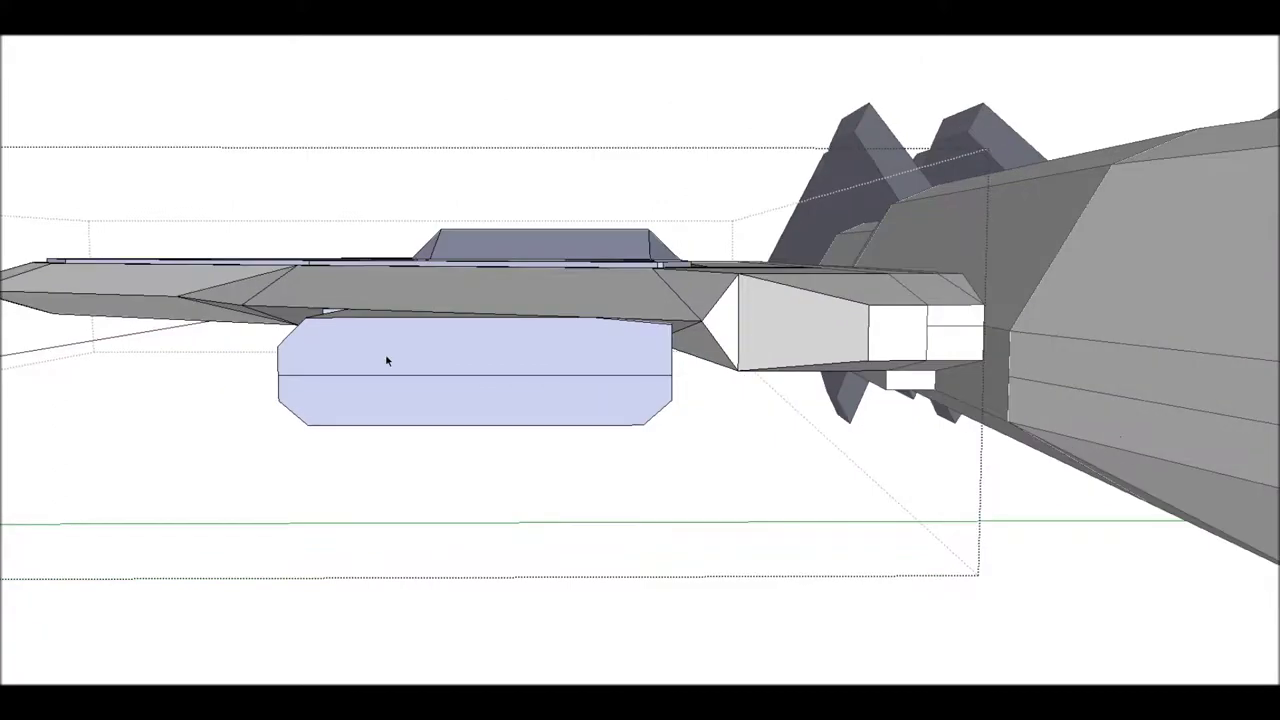
{"action": "key", "text": "ctrl+v"}
{"action": "left_click", "coordinate": [390, 370]}
Paste a third copy and zoom out to see it beside the ship.
{"action": "scroll", "coordinate": [122, 316], "scroll_direction": "up", "scroll_amount": 5}
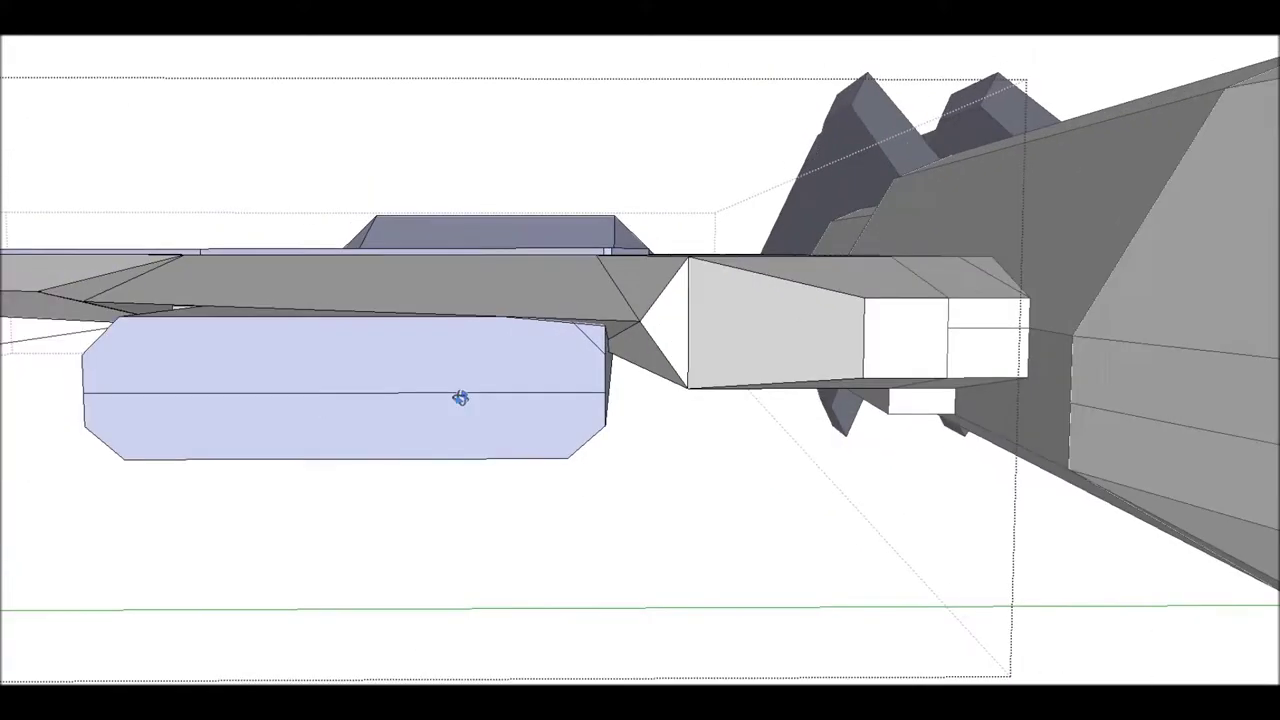
{"action": "middle_click_drag", "start_coordinate": [460, 397], "coordinate": [294, 203]}
{"action": "scroll", "coordinate": [251, 307], "scroll_direction": "down", "scroll_amount": 5}
{"action": "key", "text": "ctrl+v"}
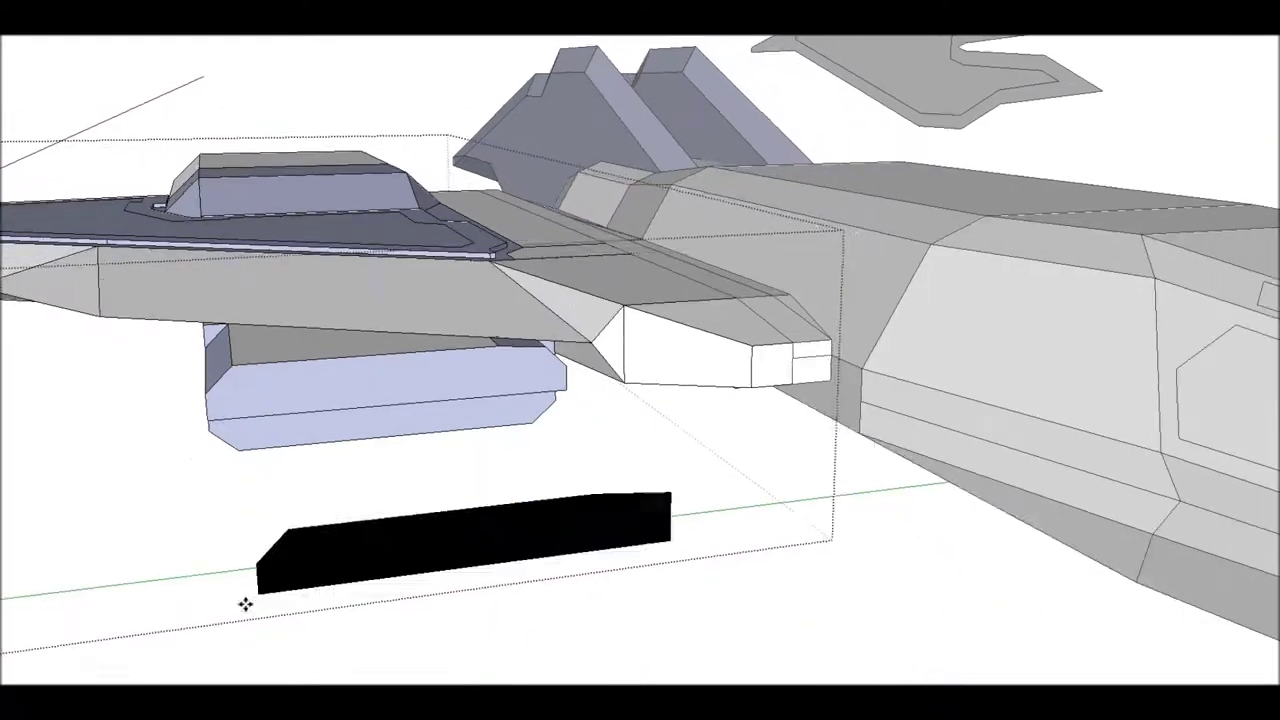
{"action": "mouse_move", "coordinate": [274, 114]}
{"action": "middle_mouse_down"}
{"action": "mouse_move", "coordinate": [315, 552]}
{"action": "mouse_move", "coordinate": [613, 485]}
{"action": "middle_mouse_up"}
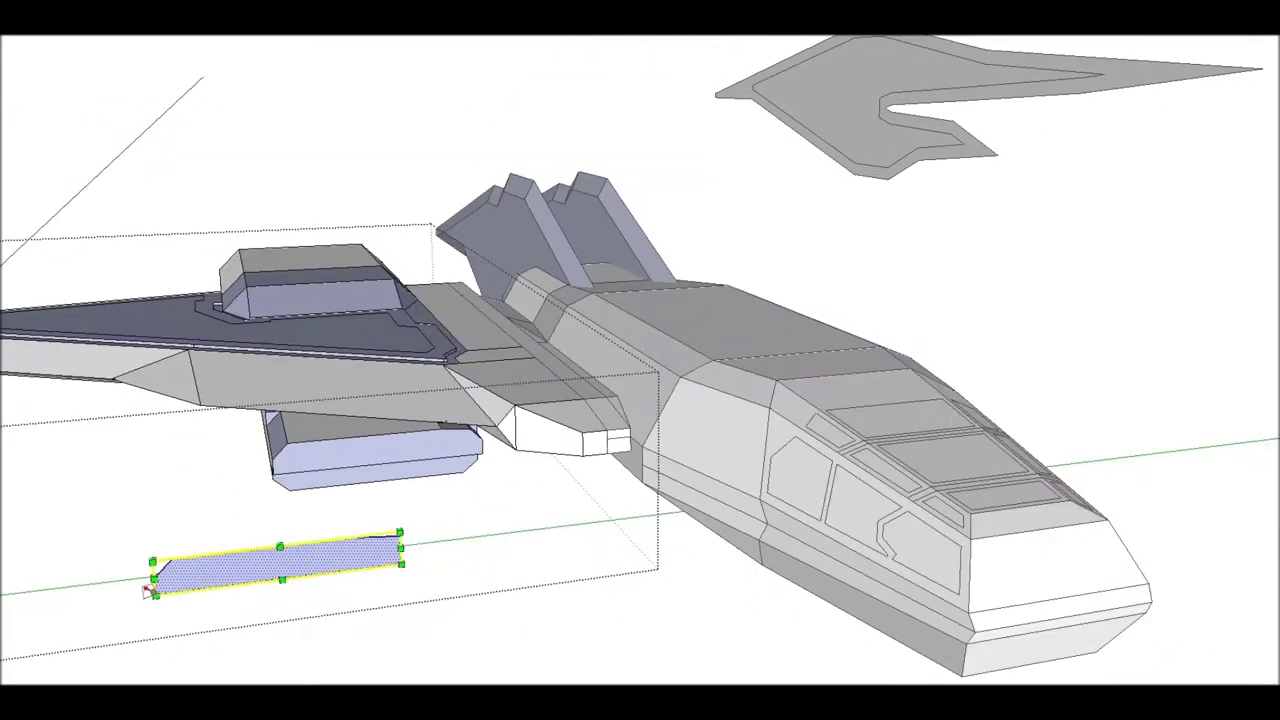
{"action": "scroll", "coordinate": [607, 537], "scroll_direction": "up", "scroll_amount": 3}
{"action": "scroll", "coordinate": [466, 443], "scroll_direction": "up", "scroll_amount": 2}
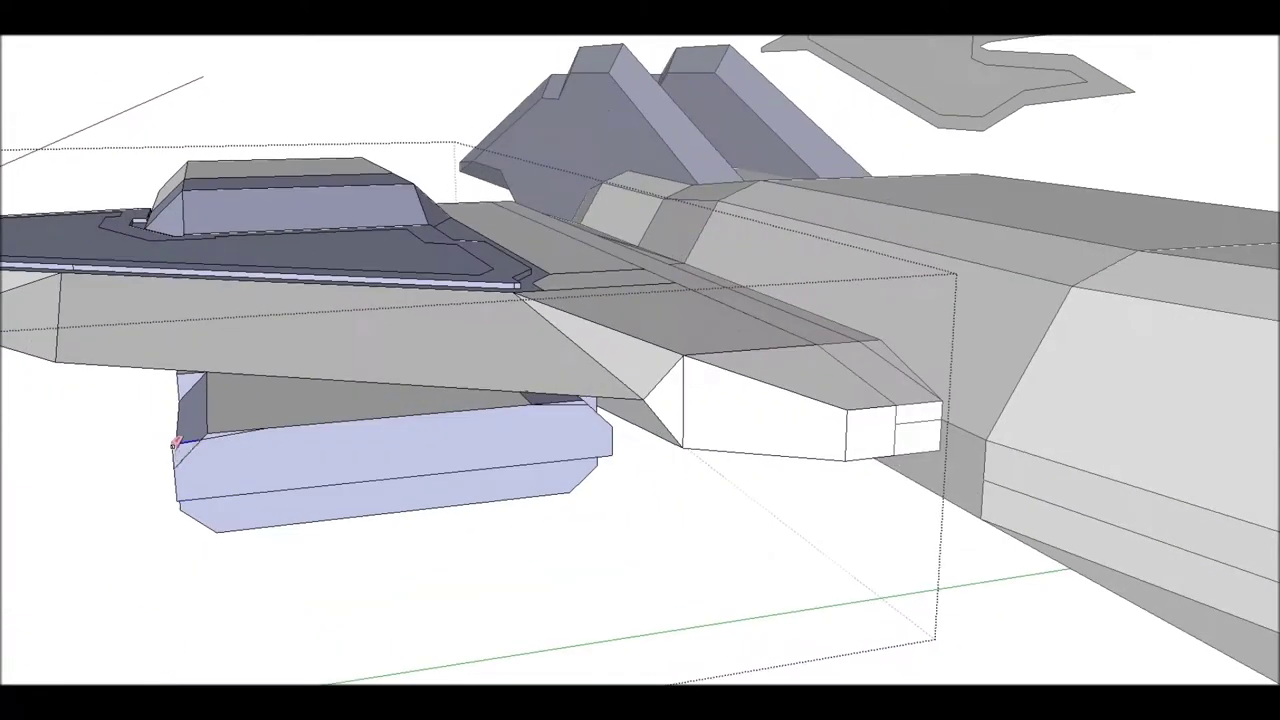
{"action": "scroll", "coordinate": [229, 429], "scroll_direction": "up", "scroll_amount": 2}
{"action": "scroll", "coordinate": [613, 377], "scroll_direction": "up", "scroll_amount": 2}
{"action": "scroll", "coordinate": [614, 377], "scroll_direction": "down", "scroll_amount": 2}
{"action": "scroll", "coordinate": [620, 375], "scroll_direction": "up", "scroll_amount": 2}
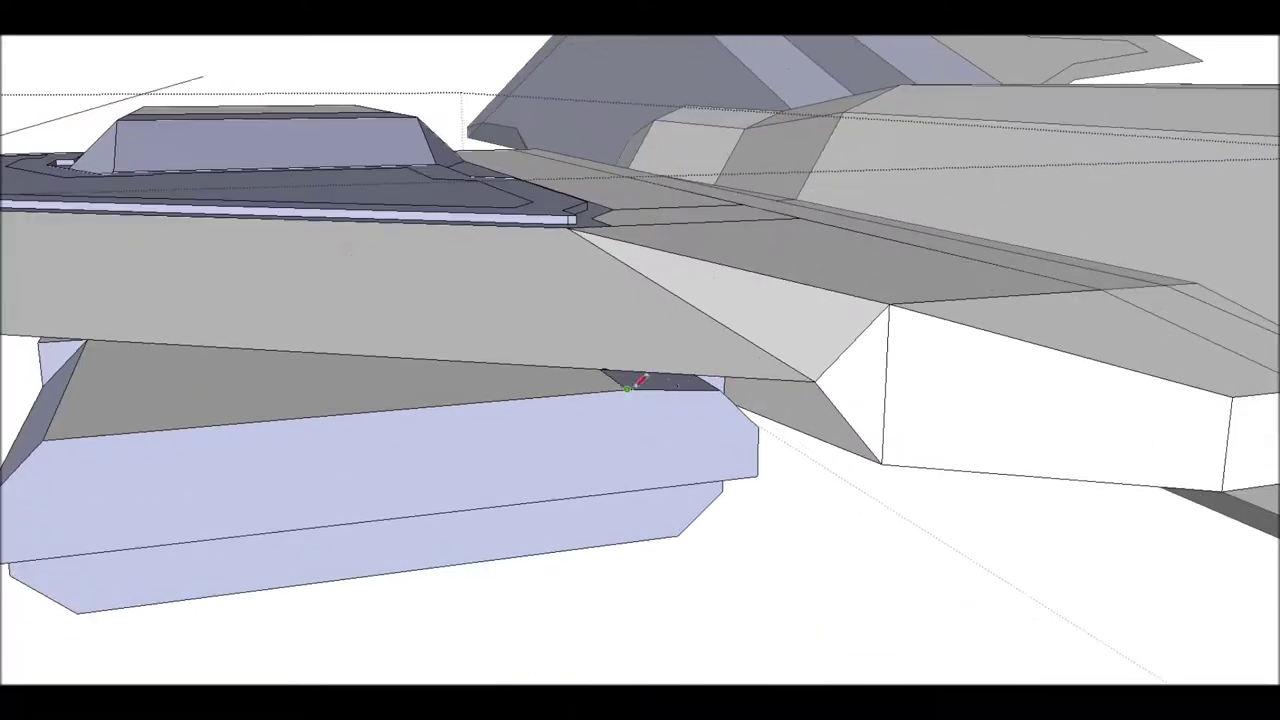
Orbit and zoom to look under the wing, pod and fuselage.
{"action": "mouse_move", "coordinate": [590, 368]}
{"action": "middle_mouse_down"}
{"action": "mouse_move", "coordinate": [343, 349]}
{"action": "mouse_move", "coordinate": [310, 360]}
{"action": "middle_mouse_up"}
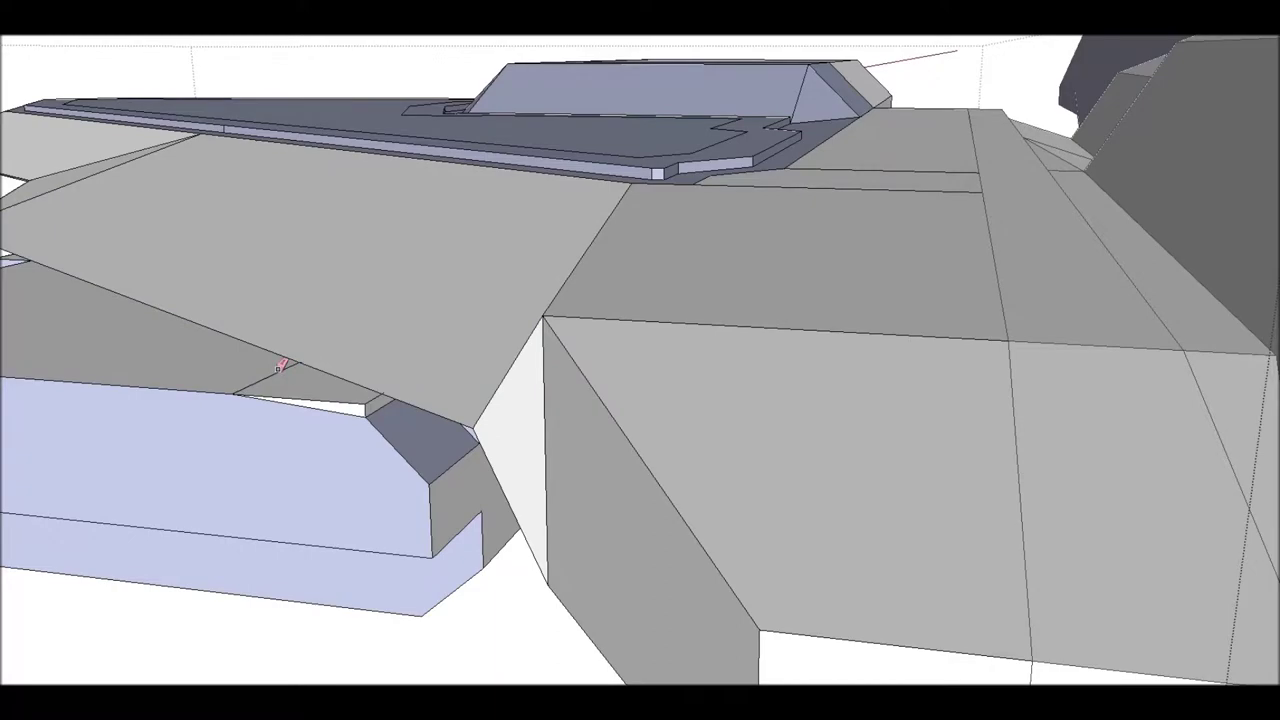
{"action": "scroll", "coordinate": [286, 366], "scroll_direction": "down", "scroll_amount": 2}
{"action": "scroll", "coordinate": [228, 262], "scroll_direction": "down", "scroll_amount": 3}
{"action": "scroll", "coordinate": [400, 425], "scroll_direction": "up", "scroll_amount": 1}
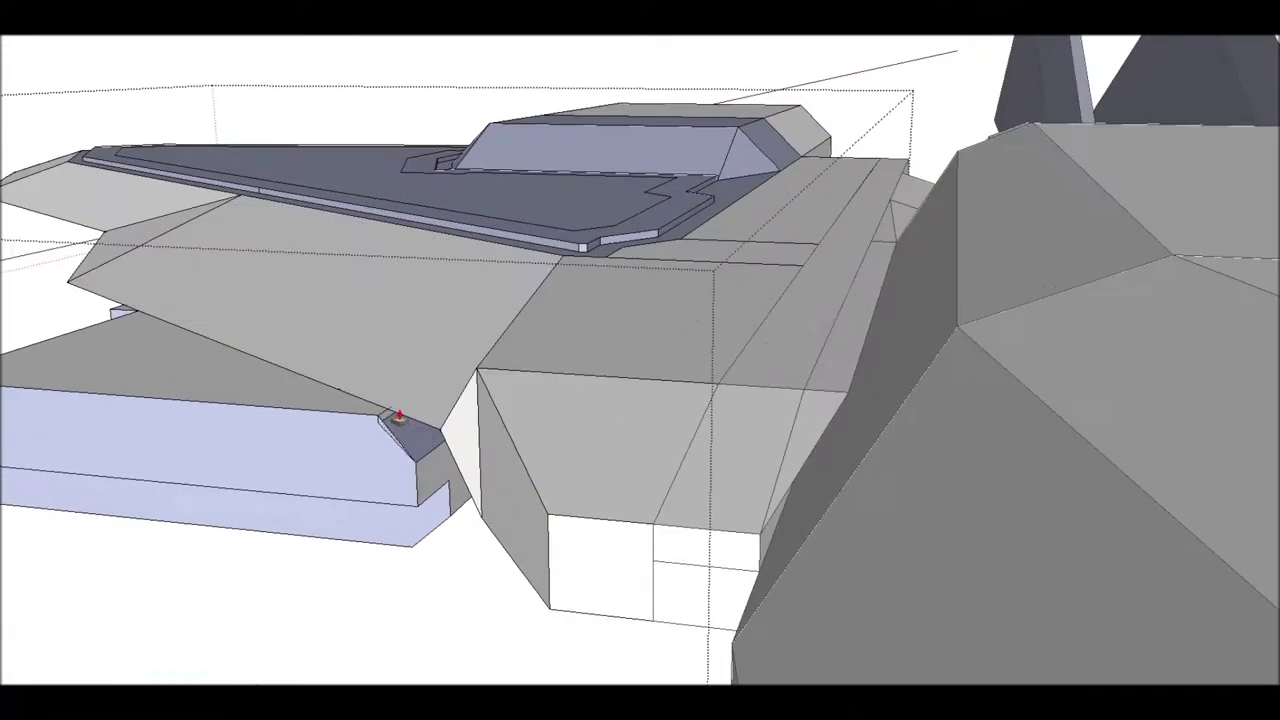
{"action": "scroll", "coordinate": [372, 350], "scroll_direction": "up", "scroll_amount": 2}
{"action": "mouse_move", "coordinate": [372, 350]}
{"action": "middle_mouse_down"}
{"action": "mouse_move", "coordinate": [331, 280]}
{"action": "mouse_move", "coordinate": [443, 243]}
{"action": "middle_mouse_up"}
{"action": "scroll", "coordinate": [640, 330], "scroll_direction": "up", "scroll_amount": 3}
{"action": "scroll", "coordinate": [810, 440], "scroll_direction": "up", "scroll_amount": 2}
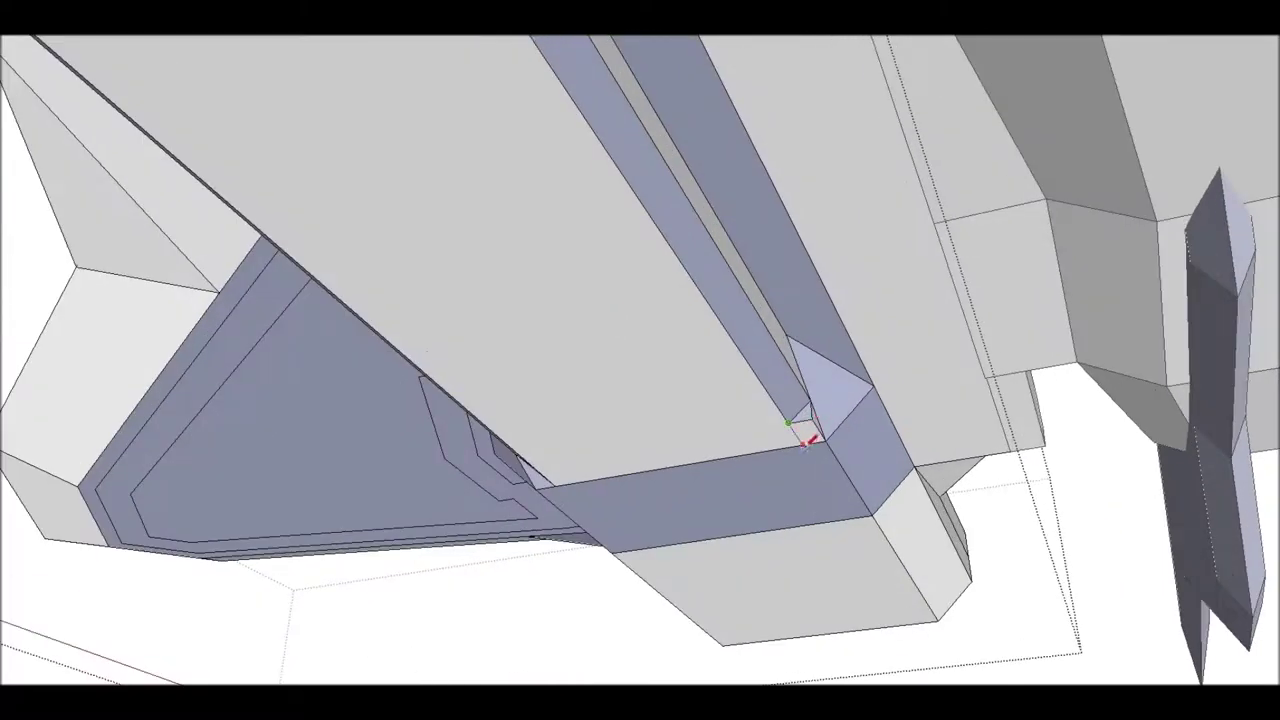
{"action": "scroll", "coordinate": [815, 422], "scroll_direction": "down", "scroll_amount": 1}
{"action": "scroll", "coordinate": [815, 420], "scroll_direction": "down", "scroll_amount": 2}
{"action": "scroll", "coordinate": [814, 400], "scroll_direction": "down", "scroll_amount": 2}
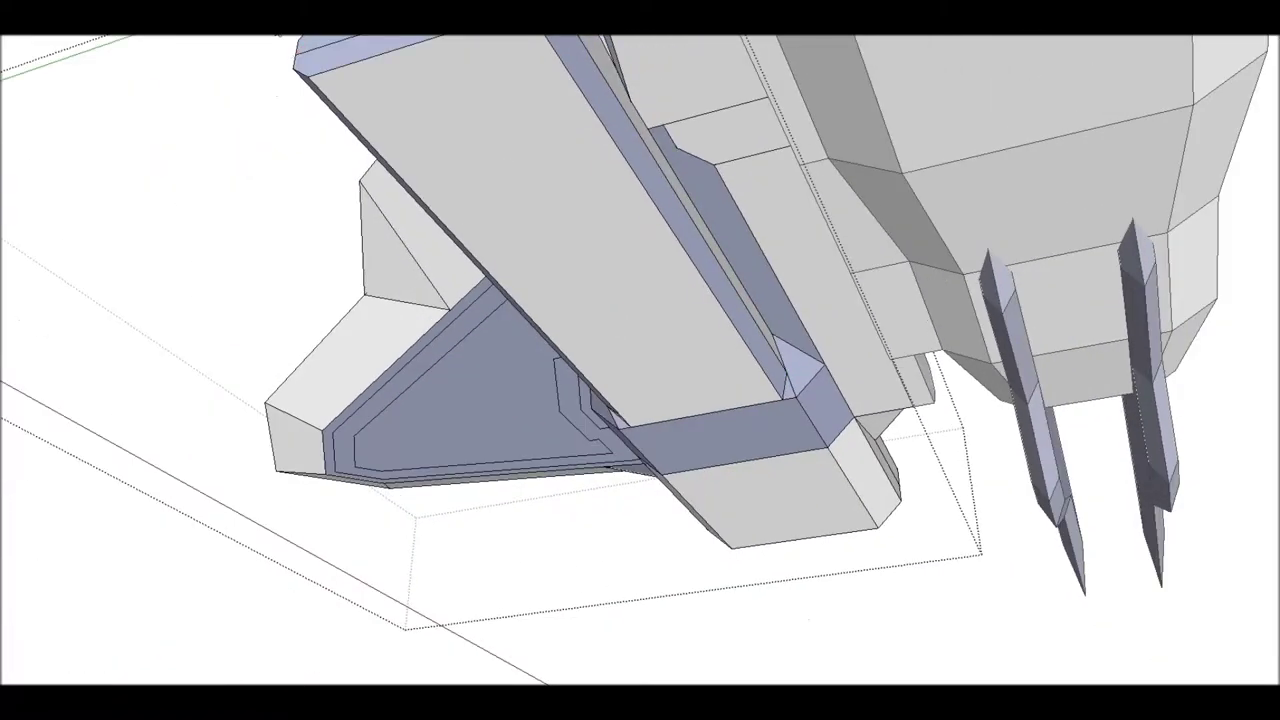
{"action": "scroll", "coordinate": [812, 338], "scroll_direction": "down", "scroll_amount": 3}
{"action": "mouse_move", "coordinate": [812, 338]}
{"action": "middle_mouse_down"}
{"action": "mouse_move", "coordinate": [586, 560]}
{"action": "mouse_move", "coordinate": [880, 331]}
{"action": "mouse_move", "coordinate": [185, 288]}
{"action": "mouse_move", "coordinate": [523, 504]}
{"action": "mouse_move", "coordinate": [1257, 600]}
{"action": "mouse_move", "coordinate": [694, 566]}
{"action": "mouse_move", "coordinate": [505, 366]}
{"action": "middle_mouse_up"}
Raise a small box from a face in the underside channel.
{"action": "scroll", "coordinate": [523, 504], "scroll_direction": "up", "scroll_amount": 5}
{"action": "scroll", "coordinate": [505, 366], "scroll_direction": "up", "scroll_amount": 2}
{"action": "scroll", "coordinate": [708, 524], "scroll_direction": "up", "scroll_amount": 2}
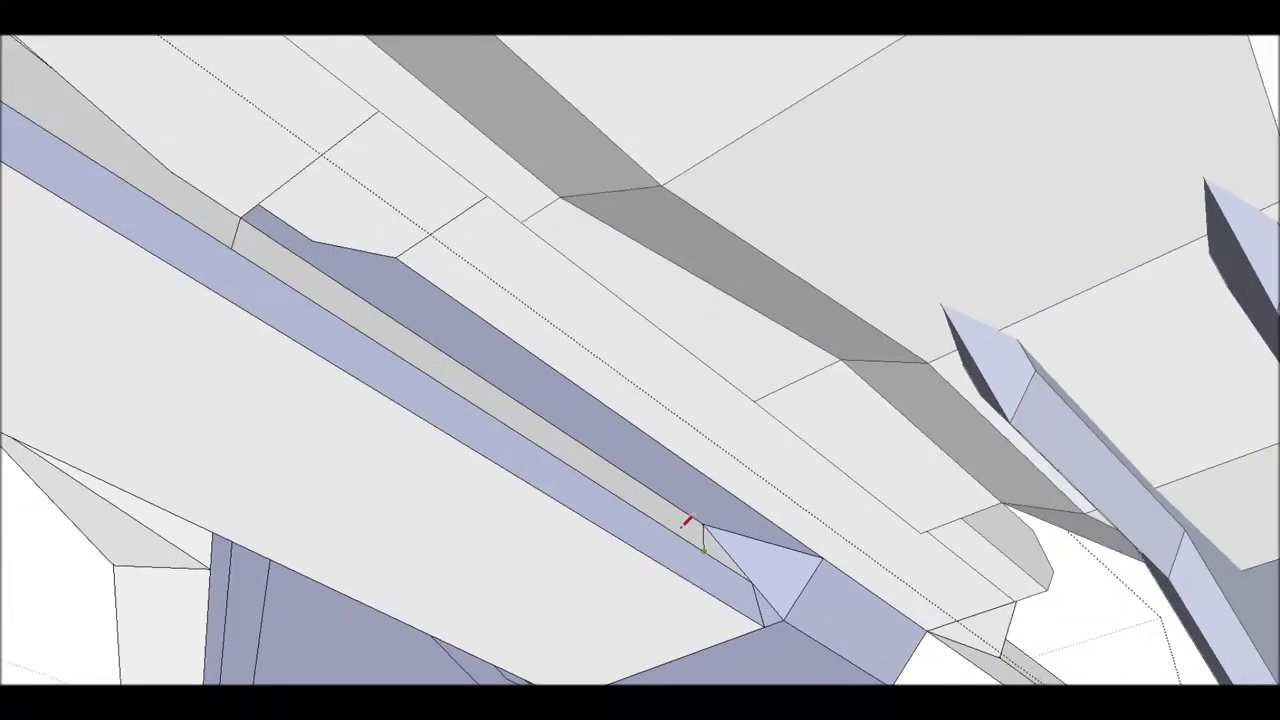
{"action": "scroll", "coordinate": [702, 530], "scroll_direction": "down", "scroll_amount": 3}
{"action": "left_click", "coordinate": [403, 323]}
{"action": "left_click", "coordinate": [471, 251]}
Take Push/Pull and look up at the underside from several angles.
{"action": "mouse_move", "coordinate": [471, 251]}
{"action": "middle_mouse_down"}
{"action": "mouse_move", "coordinate": [360, 125]}
{"action": "mouse_move", "coordinate": [330, 315]}
{"action": "middle_mouse_up"}
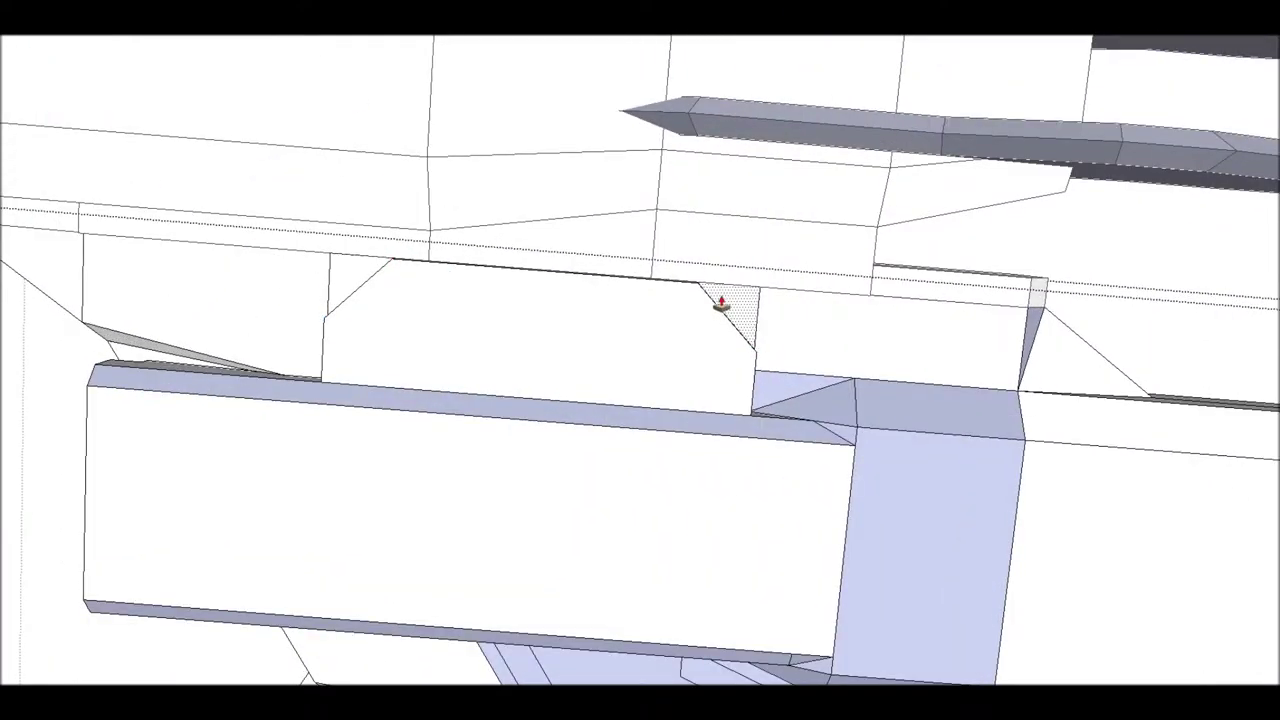
{"action": "scroll", "coordinate": [708, 243], "scroll_direction": "up", "scroll_amount": 2}
{"action": "middle_click_drag", "start_coordinate": [689, 268], "coordinate": [531, 347]}
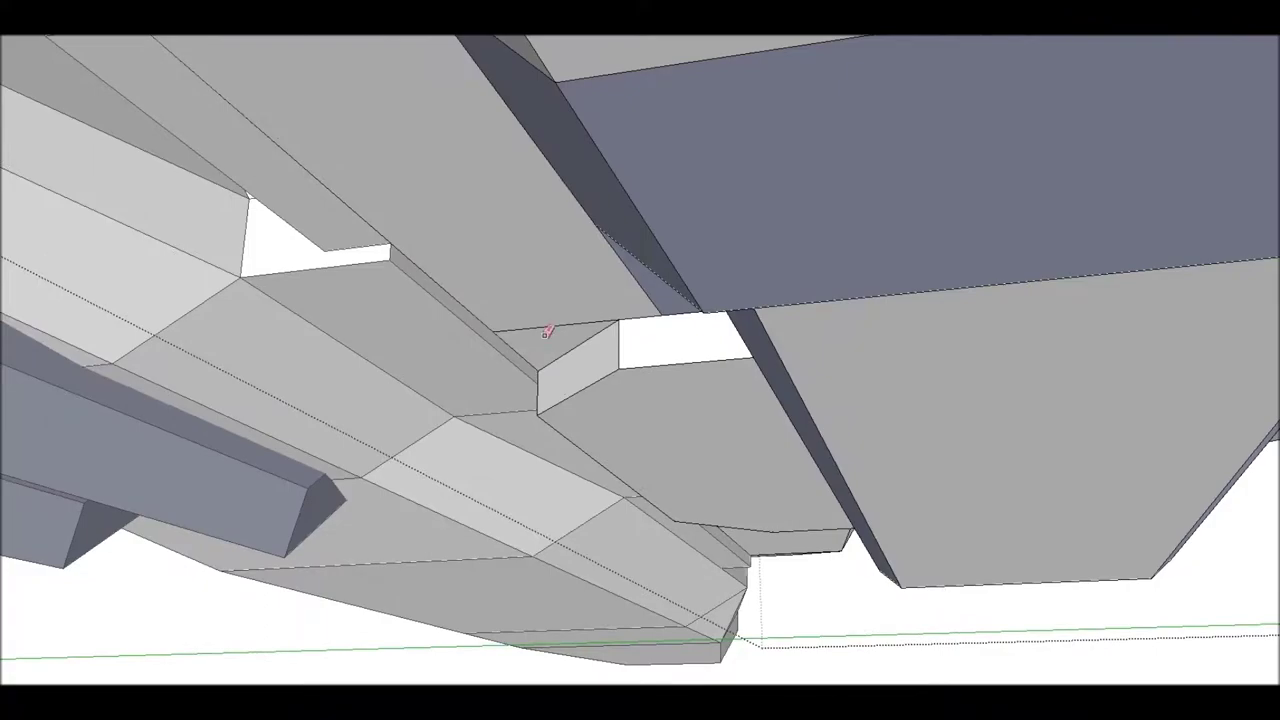
{"action": "scroll", "coordinate": [429, 509], "scroll_direction": "up", "scroll_amount": 3}
{"action": "mouse_move", "coordinate": [429, 509]}
{"action": "middle_mouse_down"}
{"action": "mouse_move", "coordinate": [406, 386]}
{"action": "mouse_move", "coordinate": [346, 320]}
{"action": "mouse_move", "coordinate": [491, 321]}
{"action": "mouse_move", "coordinate": [391, 369]}
{"action": "mouse_move", "coordinate": [743, 477]}
{"action": "mouse_move", "coordinate": [379, 400]}
{"action": "middle_mouse_up"}
{"action": "key", "text": "p"}
{"action": "middle_click_drag", "start_coordinate": [438, 334], "coordinate": [610, 330]}
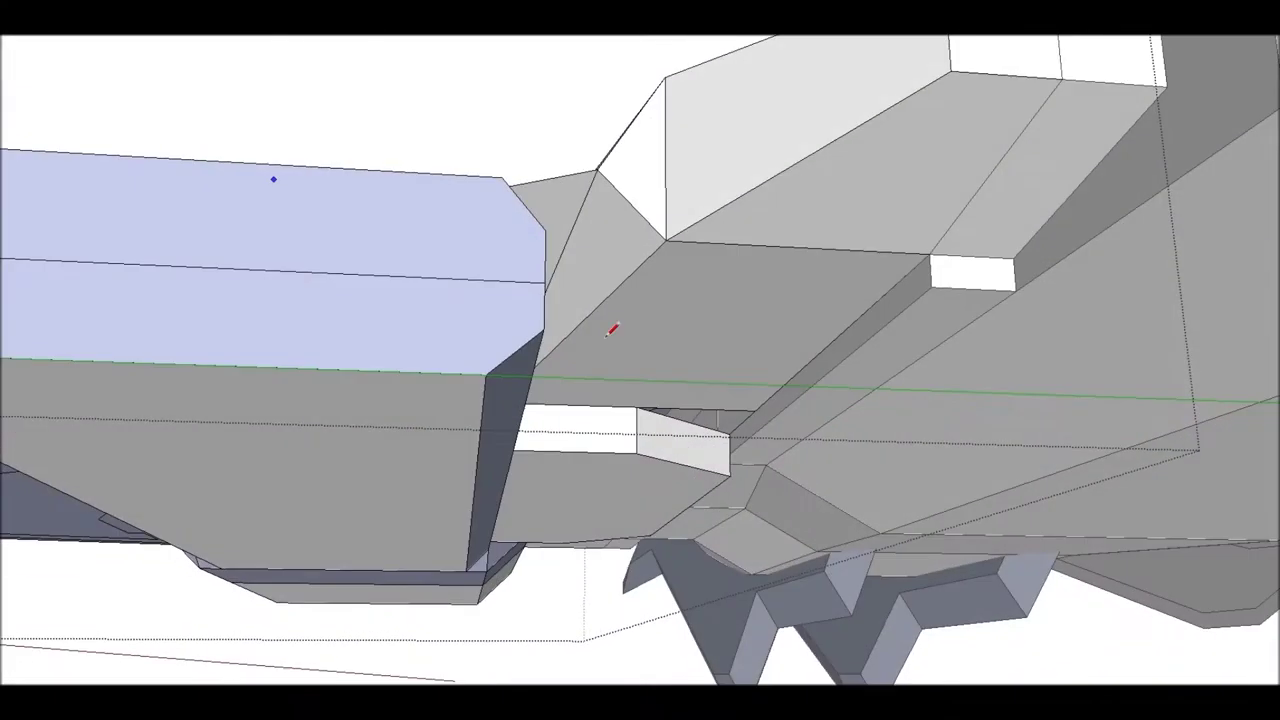
{"action": "middle_click_drag", "start_coordinate": [737, 378], "coordinate": [450, 312]}
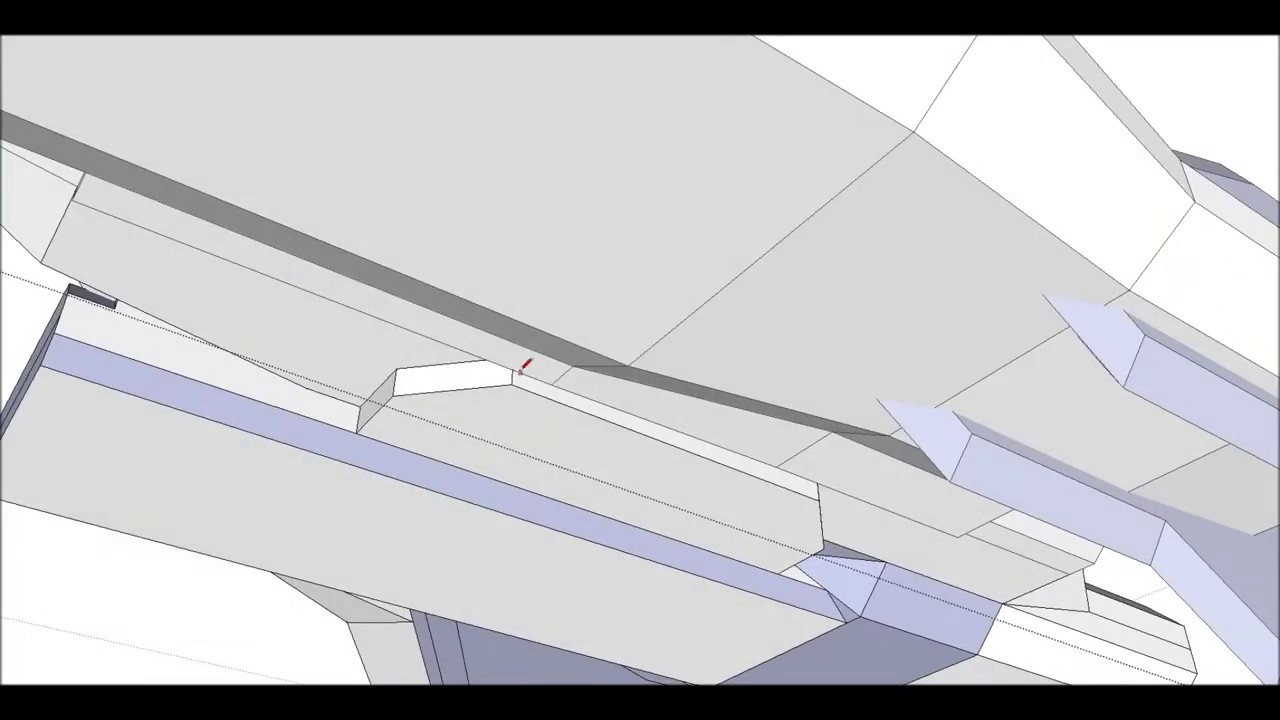
{"action": "scroll", "coordinate": [826, 476], "scroll_direction": "up", "scroll_amount": 5}
{"action": "scroll", "coordinate": [757, 451], "scroll_direction": "down", "scroll_amount": 3}
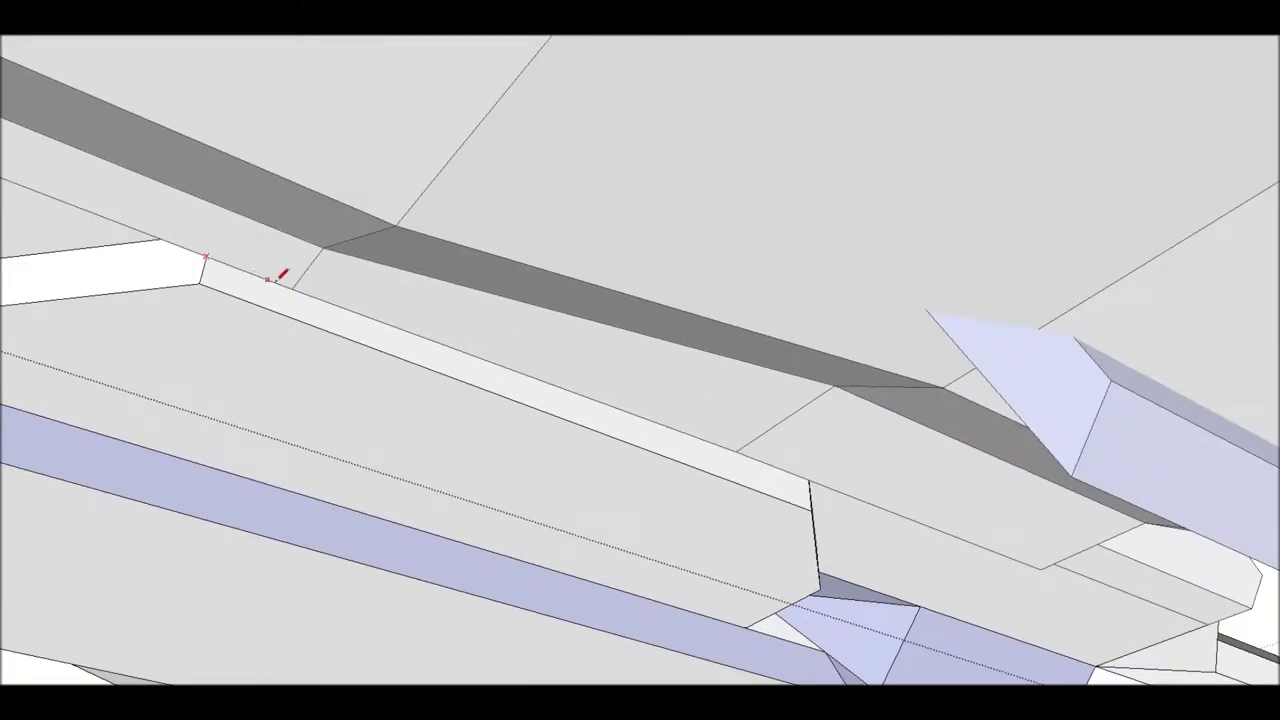
{"action": "mouse_move", "coordinate": [384, 188]}
{"action": "middle_mouse_down"}
{"action": "mouse_move", "coordinate": [340, 131]}
{"action": "mouse_move", "coordinate": [823, 260]}
{"action": "mouse_move", "coordinate": [500, 103]}
{"action": "mouse_move", "coordinate": [1013, 651]}
{"action": "mouse_move", "coordinate": [894, 503]}
{"action": "middle_mouse_up"}
{"action": "scroll", "coordinate": [1014, 623], "scroll_direction": "down", "scroll_amount": 3}
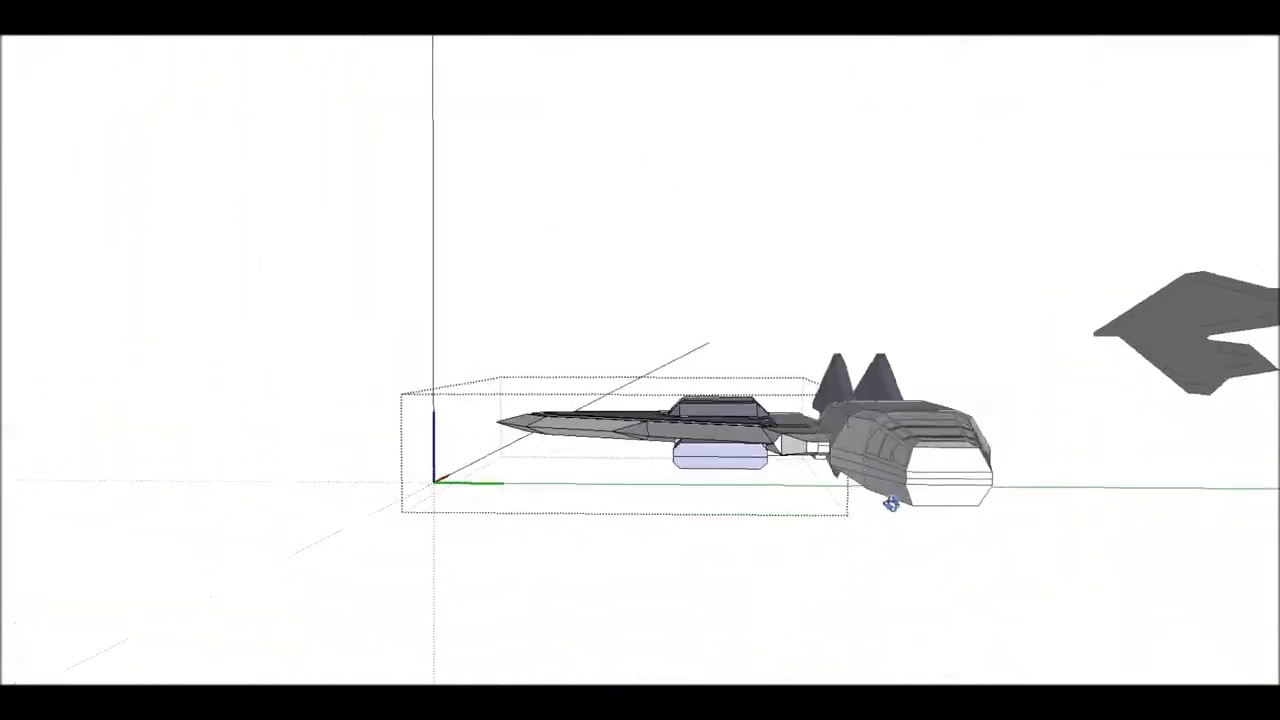
{"action": "scroll", "coordinate": [709, 454], "scroll_direction": "up", "scroll_amount": 3}
Orbit to a top view of the whole ship, then back toward the underside.
{"action": "middle_click_drag", "start_coordinate": [709, 454], "coordinate": [465, 349]}
{"action": "scroll", "coordinate": [465, 349], "scroll_direction": "up", "scroll_amount": 1}
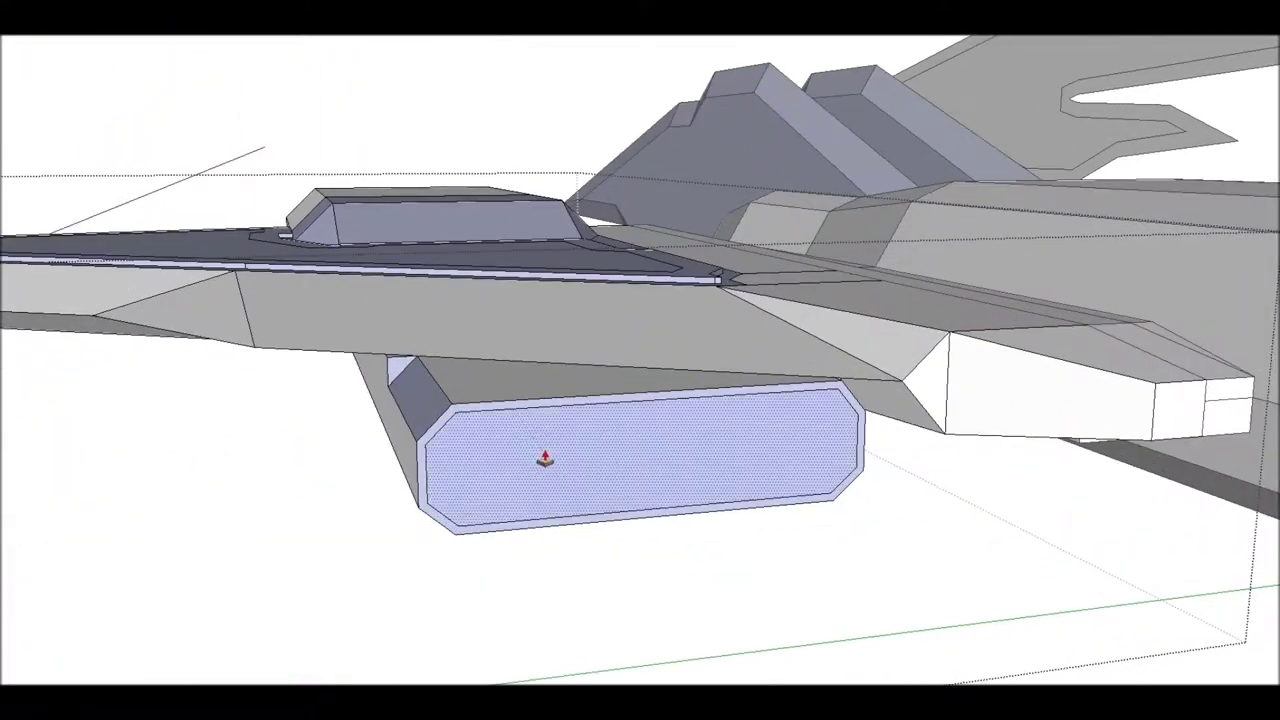
{"action": "scroll", "coordinate": [709, 372], "scroll_direction": "down", "scroll_amount": 5}
{"action": "mouse_move", "coordinate": [606, 214]}
{"action": "middle_mouse_down"}
{"action": "mouse_move", "coordinate": [709, 372]}
{"action": "mouse_move", "coordinate": [608, 371]}
{"action": "mouse_move", "coordinate": [869, 211]}
{"action": "mouse_move", "coordinate": [385, 227]}
{"action": "mouse_move", "coordinate": [983, 186]}
{"action": "mouse_move", "coordinate": [966, 194]}
{"action": "mouse_move", "coordinate": [917, 349]}
{"action": "mouse_move", "coordinate": [1118, 274]}
{"action": "mouse_move", "coordinate": [786, 320]}
{"action": "mouse_move", "coordinate": [765, 277]}
{"action": "mouse_move", "coordinate": [574, 243]}
{"action": "mouse_move", "coordinate": [1237, 243]}
{"action": "mouse_move", "coordinate": [641, 254]}
{"action": "mouse_move", "coordinate": [703, 154]}
{"action": "mouse_move", "coordinate": [614, 480]}
{"action": "middle_mouse_up"}
{"action": "scroll", "coordinate": [614, 480], "scroll_direction": "up", "scroll_amount": 10}
{"action": "scroll", "coordinate": [547, 395], "scroll_direction": "up", "scroll_amount": 3}
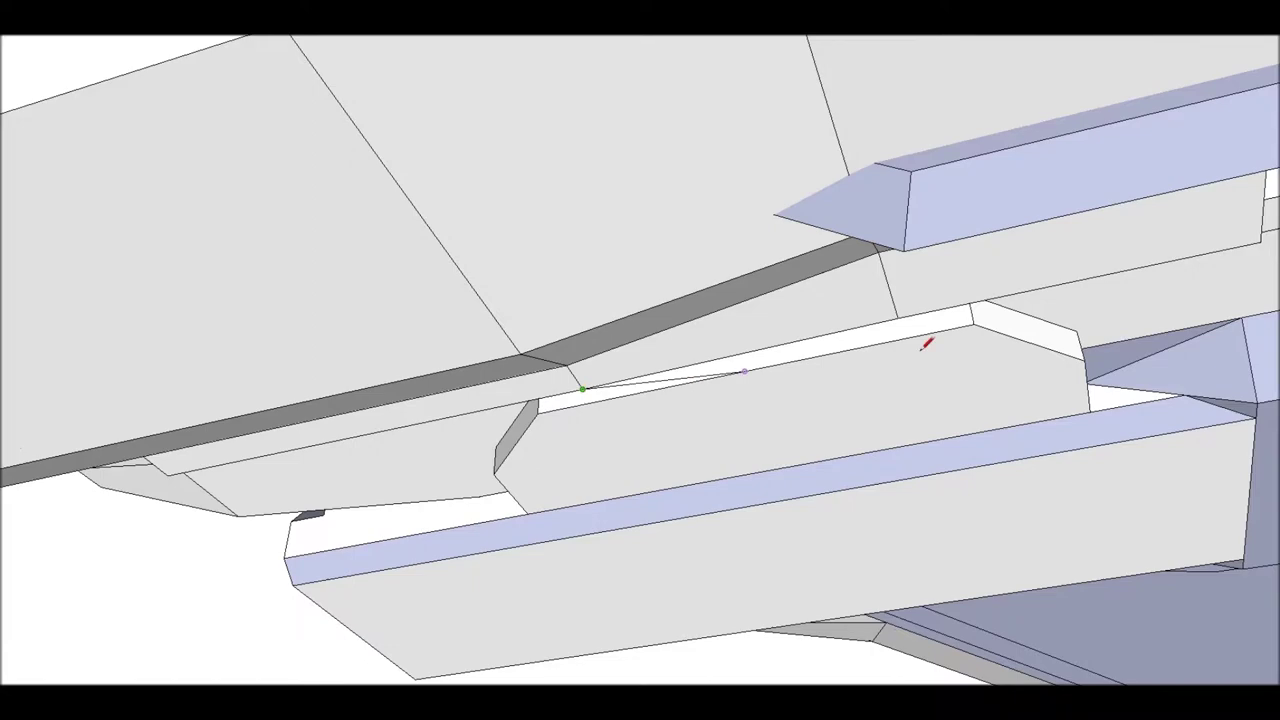
{"action": "scroll", "coordinate": [534, 360], "scroll_direction": "down", "scroll_amount": 2}
{"action": "scroll", "coordinate": [591, 237], "scroll_direction": "up", "scroll_amount": 5}
{"action": "mouse_move", "coordinate": [593, 448]}
{"action": "middle_mouse_down"}
{"action": "mouse_move", "coordinate": [666, 371]}
{"action": "mouse_move", "coordinate": [600, 330]}
{"action": "middle_mouse_up"}
{"action": "scroll", "coordinate": [529, 283], "scroll_direction": "up", "scroll_amount": 5}
{"action": "mouse_move", "coordinate": [529, 283]}
{"action": "middle_mouse_down"}
{"action": "mouse_move", "coordinate": [544, 475]}
{"action": "mouse_move", "coordinate": [520, 454]}
{"action": "middle_mouse_up"}
{"action": "scroll", "coordinate": [520, 454], "scroll_direction": "down", "scroll_amount": 5}
{"action": "middle_click_drag", "start_coordinate": [534, 686], "coordinate": [534, 600]}
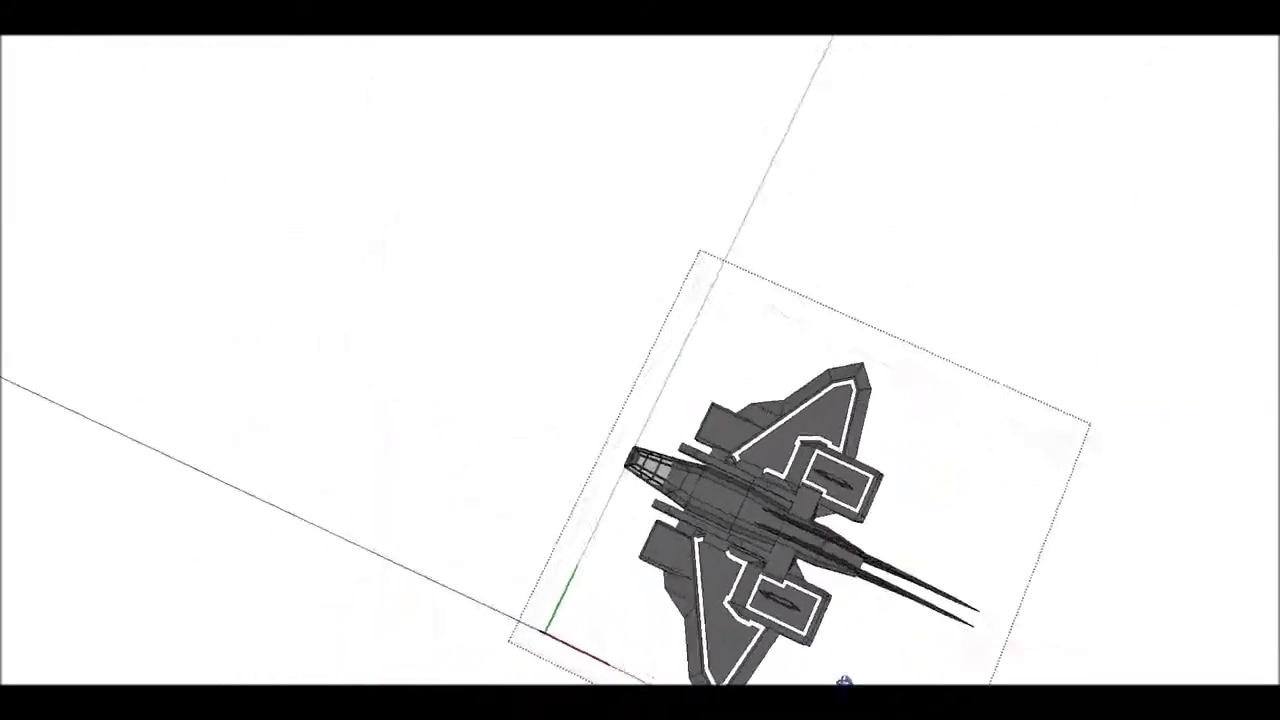
Bring the underside into a low front view and start the square panel with the Line tool (L).
{"action": "mouse_move", "coordinate": [845, 682]}
{"action": "middle_mouse_down"}
{"action": "mouse_move", "coordinate": [667, 287]}
{"action": "mouse_move", "coordinate": [620, 484]}
{"action": "mouse_move", "coordinate": [803, 421]}
{"action": "mouse_move", "coordinate": [640, 169]}
{"action": "mouse_move", "coordinate": [391, 49]}
{"action": "mouse_move", "coordinate": [323, 49]}
{"action": "mouse_move", "coordinate": [38, 143]}
{"action": "mouse_move", "coordinate": [657, 391]}
{"action": "mouse_move", "coordinate": [491, 334]}
{"action": "mouse_move", "coordinate": [366, 346]}
{"action": "mouse_move", "coordinate": [492, 291]}
{"action": "mouse_move", "coordinate": [529, 286]}
{"action": "mouse_move", "coordinate": [294, 357]}
{"action": "mouse_move", "coordinate": [362, 449]}
{"action": "mouse_move", "coordinate": [660, 383]}
{"action": "mouse_move", "coordinate": [310, 280]}
{"action": "mouse_move", "coordinate": [729, 523]}
{"action": "mouse_move", "coordinate": [397, 91]}
{"action": "mouse_move", "coordinate": [757, 371]}
{"action": "mouse_move", "coordinate": [460, 194]}
{"action": "mouse_move", "coordinate": [423, 349]}
{"action": "mouse_move", "coordinate": [660, 376]}
{"action": "mouse_move", "coordinate": [694, 400]}
{"action": "mouse_move", "coordinate": [697, 331]}
{"action": "mouse_move", "coordinate": [497, 274]}
{"action": "mouse_move", "coordinate": [591, 271]}
{"action": "middle_mouse_up"}
{"action": "scroll", "coordinate": [415, 369], "scroll_direction": "up", "scroll_amount": 3}
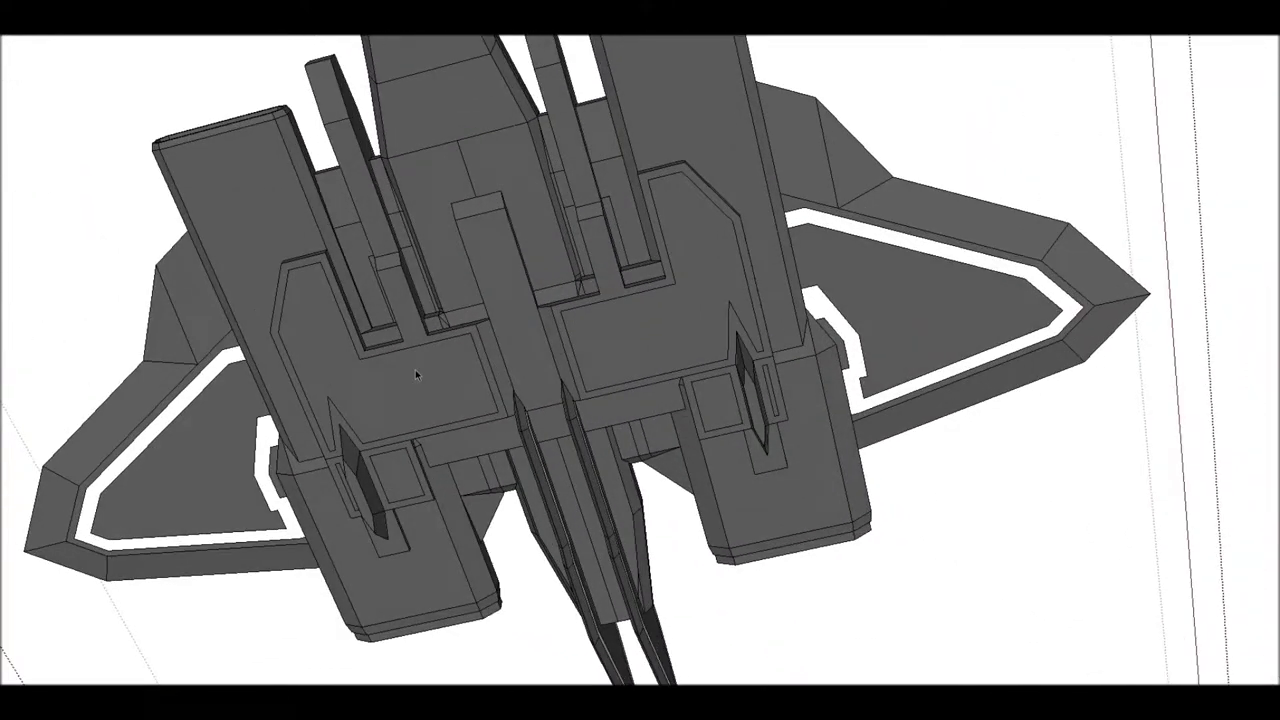
{"action": "scroll", "coordinate": [415, 369], "scroll_direction": "down", "scroll_amount": 2}
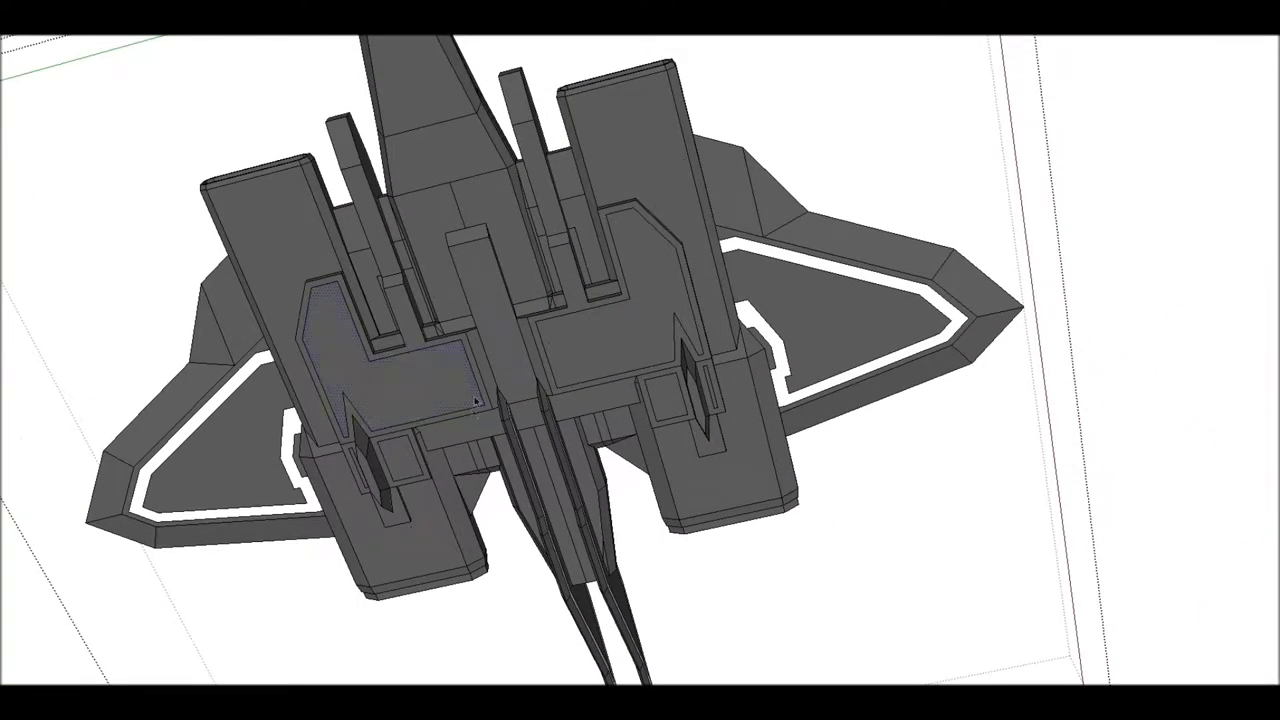
{"action": "scroll", "coordinate": [476, 401], "scroll_direction": "up", "scroll_amount": 2}
{"action": "key", "text": "l"}
{"action": "scroll", "coordinate": [370, 352], "scroll_direction": "up", "scroll_amount": 2}
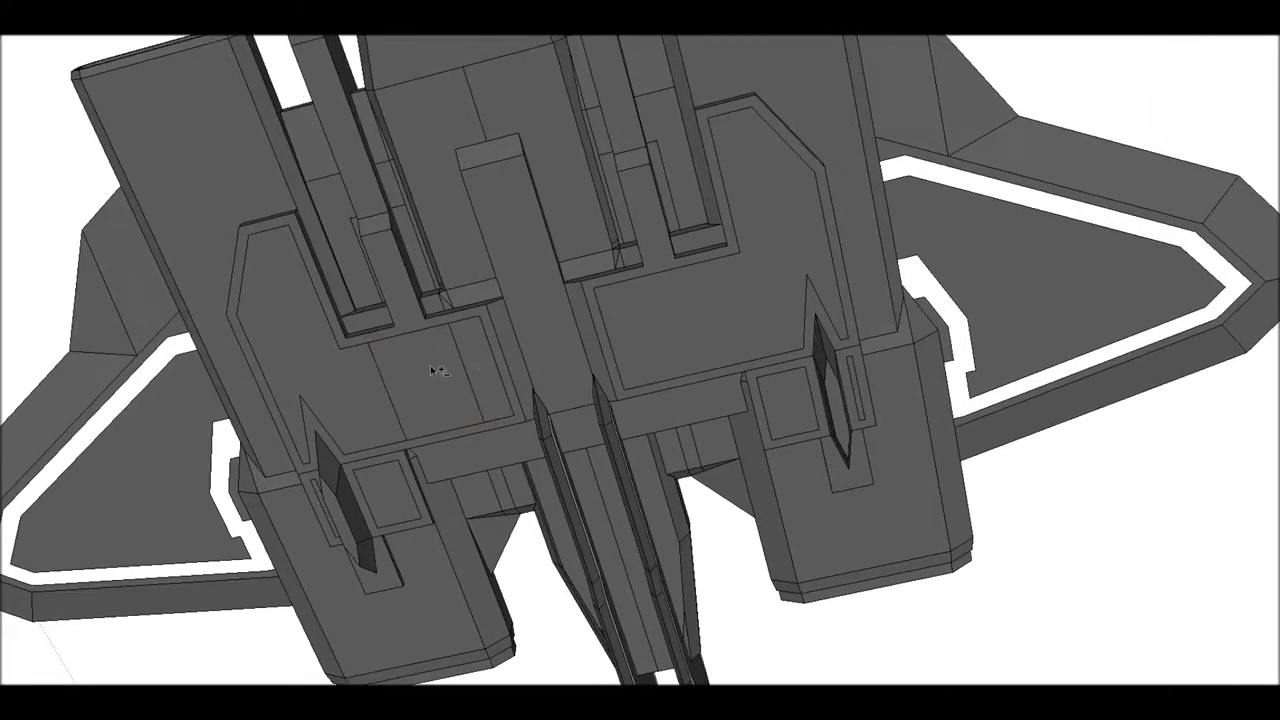
{"action": "scroll", "coordinate": [430, 365], "scroll_direction": "down", "scroll_amount": 3}
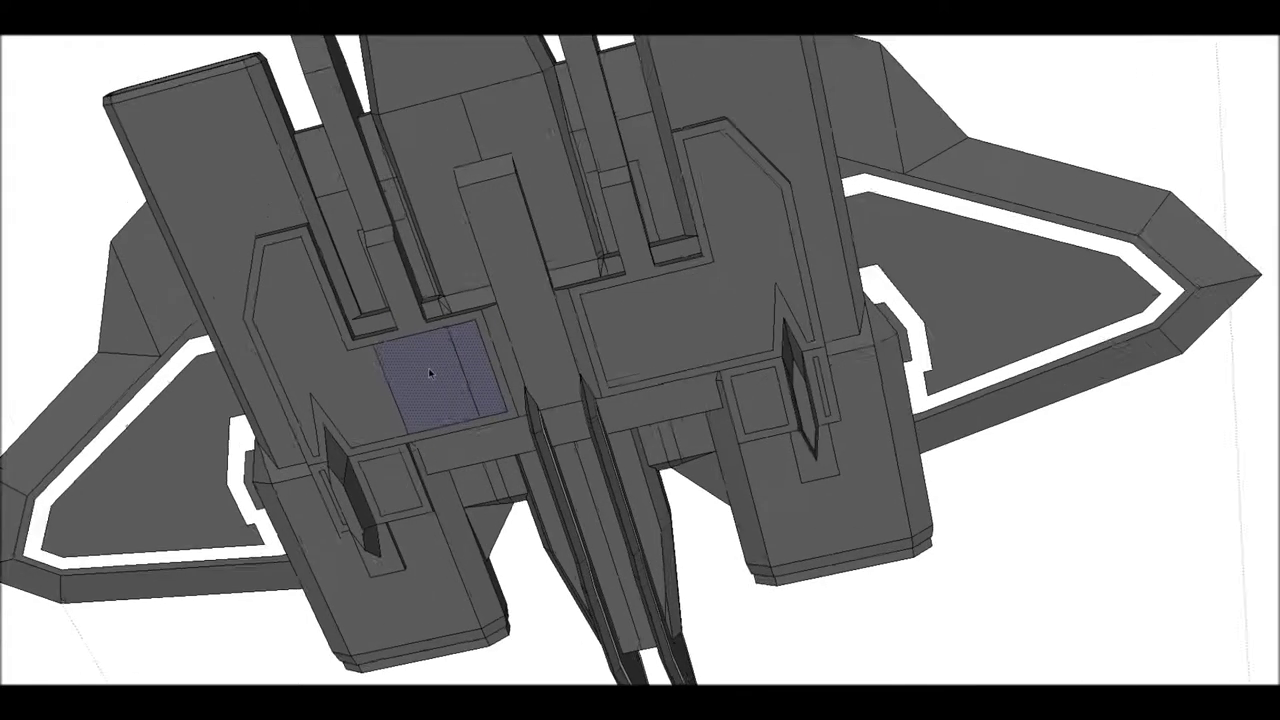
{"action": "scroll", "coordinate": [428, 364], "scroll_direction": "down", "scroll_amount": 2}
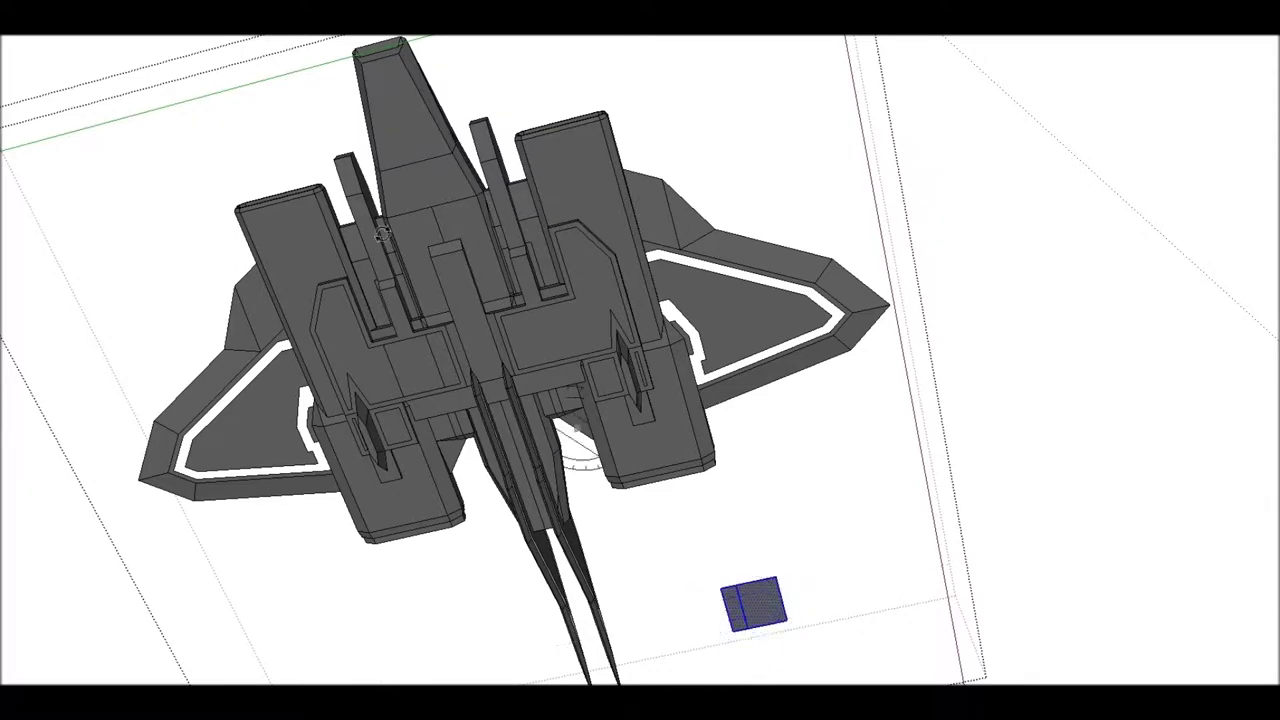
Move the small box onto the ship's centre and pull back to a centred, farther view.
{"action": "left_click_drag", "start_coordinate": [722, 588], "coordinate": [472, 330]}
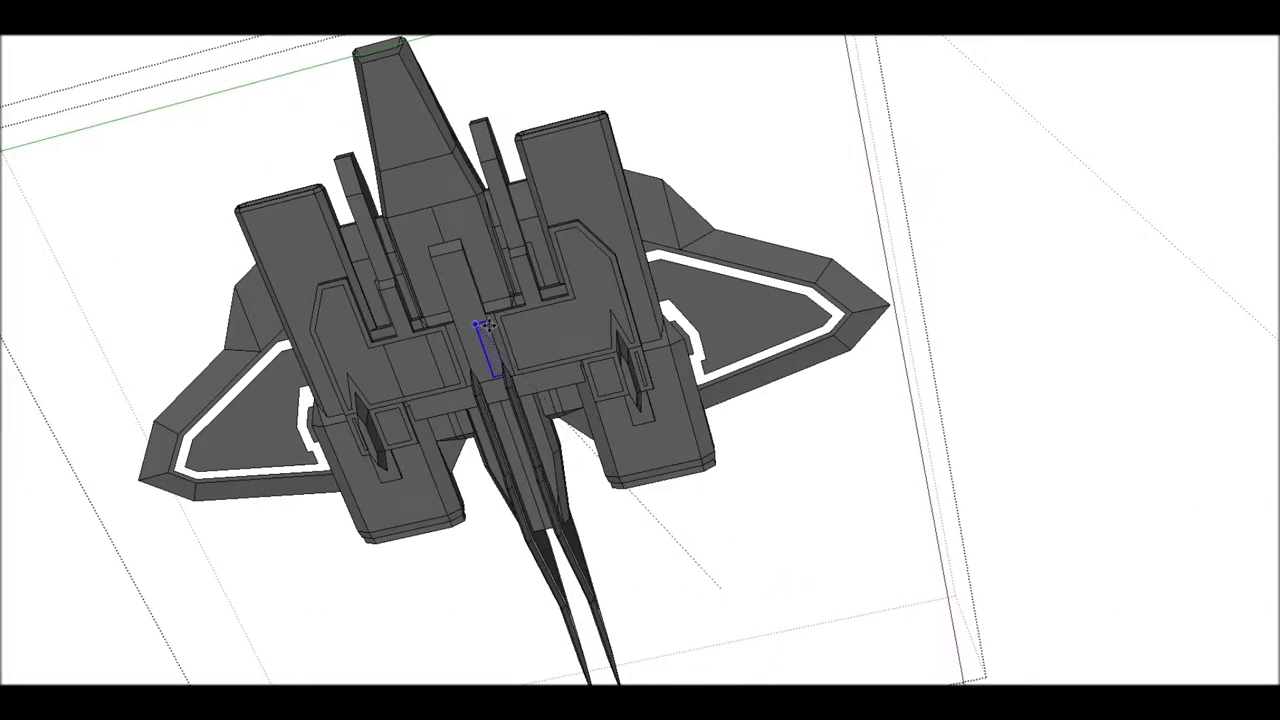
{"action": "scroll", "coordinate": [476, 328], "scroll_direction": "up", "scroll_amount": 3}
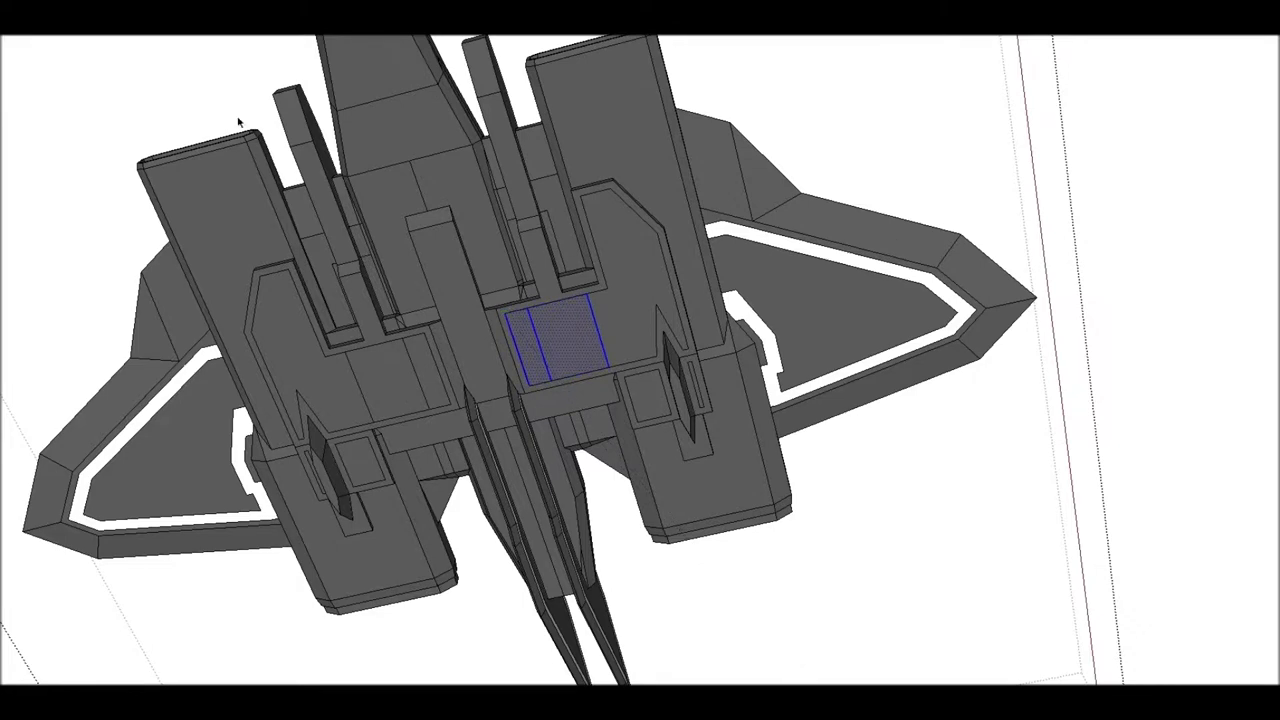
{"action": "scroll", "coordinate": [548, 391], "scroll_direction": "up", "scroll_amount": 2}
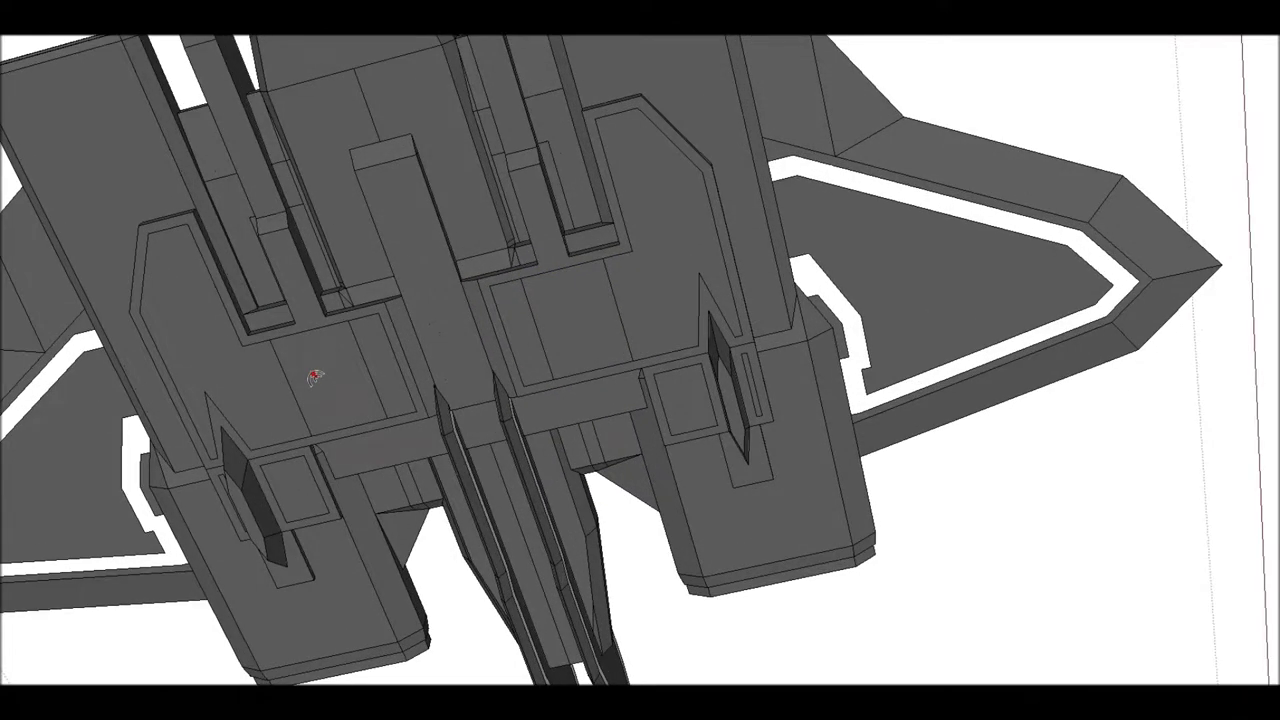
{"action": "scroll", "coordinate": [354, 423], "scroll_direction": "up", "scroll_amount": 2}
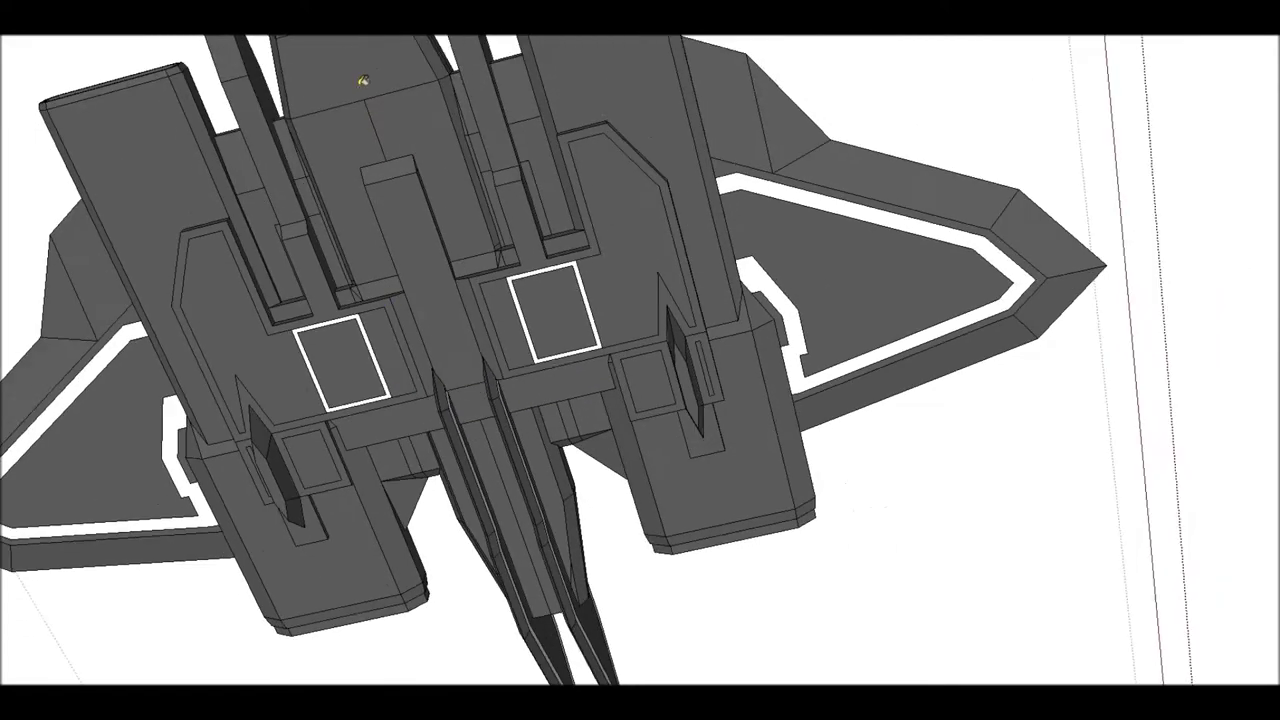
{"action": "mouse_move", "coordinate": [384, 376]}
{"action": "middle_mouse_down"}
{"action": "mouse_move", "coordinate": [561, 192]}
{"action": "mouse_move", "coordinate": [929, 294]}
{"action": "mouse_move", "coordinate": [871, 274]}
{"action": "mouse_move", "coordinate": [674, 343]}
{"action": "mouse_move", "coordinate": [573, 430]}
{"action": "mouse_move", "coordinate": [486, 394]}
{"action": "mouse_move", "coordinate": [726, 346]}
{"action": "mouse_move", "coordinate": [531, 449]}
{"action": "mouse_move", "coordinate": [580, 609]}
{"action": "mouse_move", "coordinate": [640, 234]}
{"action": "mouse_move", "coordinate": [730, 384]}
{"action": "mouse_move", "coordinate": [809, 443]}
{"action": "mouse_move", "coordinate": [586, 420]}
{"action": "mouse_move", "coordinate": [557, 397]}
{"action": "mouse_move", "coordinate": [709, 423]}
{"action": "mouse_move", "coordinate": [734, 191]}
{"action": "mouse_move", "coordinate": [611, 217]}
{"action": "mouse_move", "coordinate": [600, 260]}
{"action": "mouse_move", "coordinate": [436, 296]}
{"action": "middle_mouse_up"}
{"action": "scroll", "coordinate": [573, 430], "scroll_direction": "up", "scroll_amount": 2}
{"action": "scroll", "coordinate": [713, 343], "scroll_direction": "down", "scroll_amount": 3}
{"action": "scroll", "coordinate": [436, 296], "scroll_direction": "down", "scroll_amount": 3}
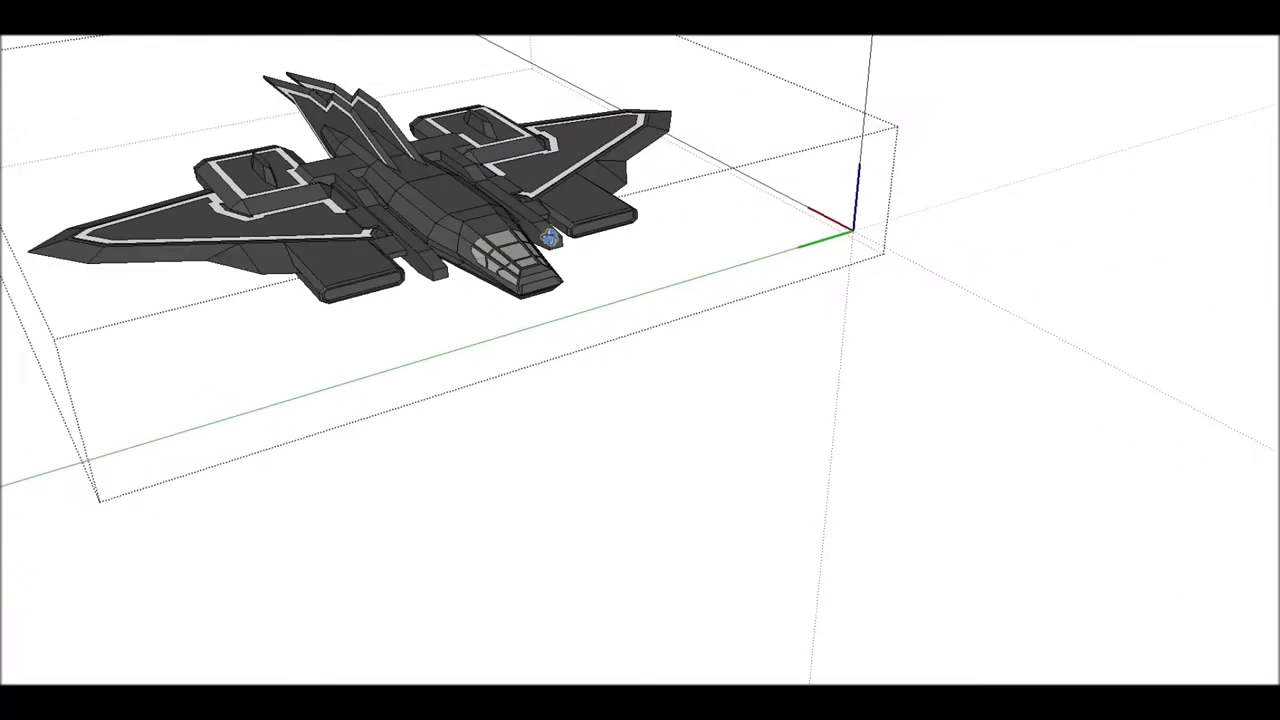
{"action": "middle_click_drag", "start_coordinate": [550, 237], "coordinate": [534, 277]}
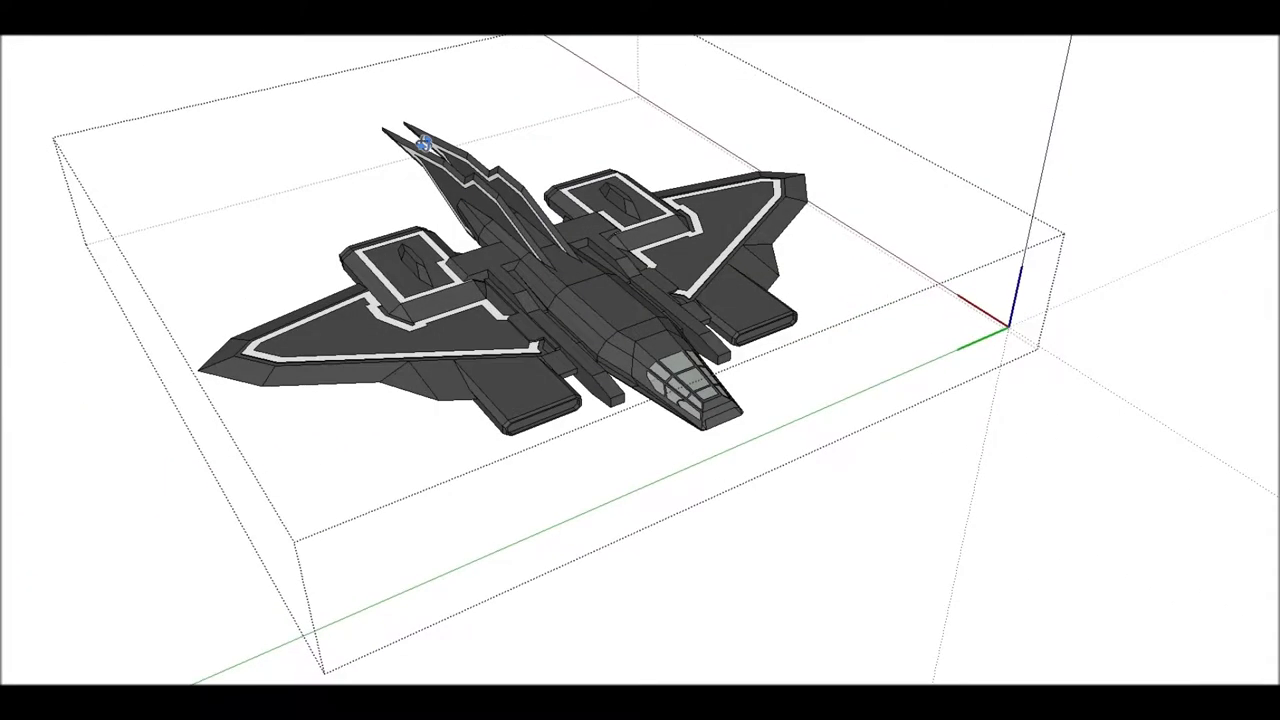
{"action": "scroll", "coordinate": [341, 151], "scroll_direction": "up", "scroll_amount": 2}
{"action": "scroll", "coordinate": [571, 266], "scroll_direction": "down", "scroll_amount": 3}
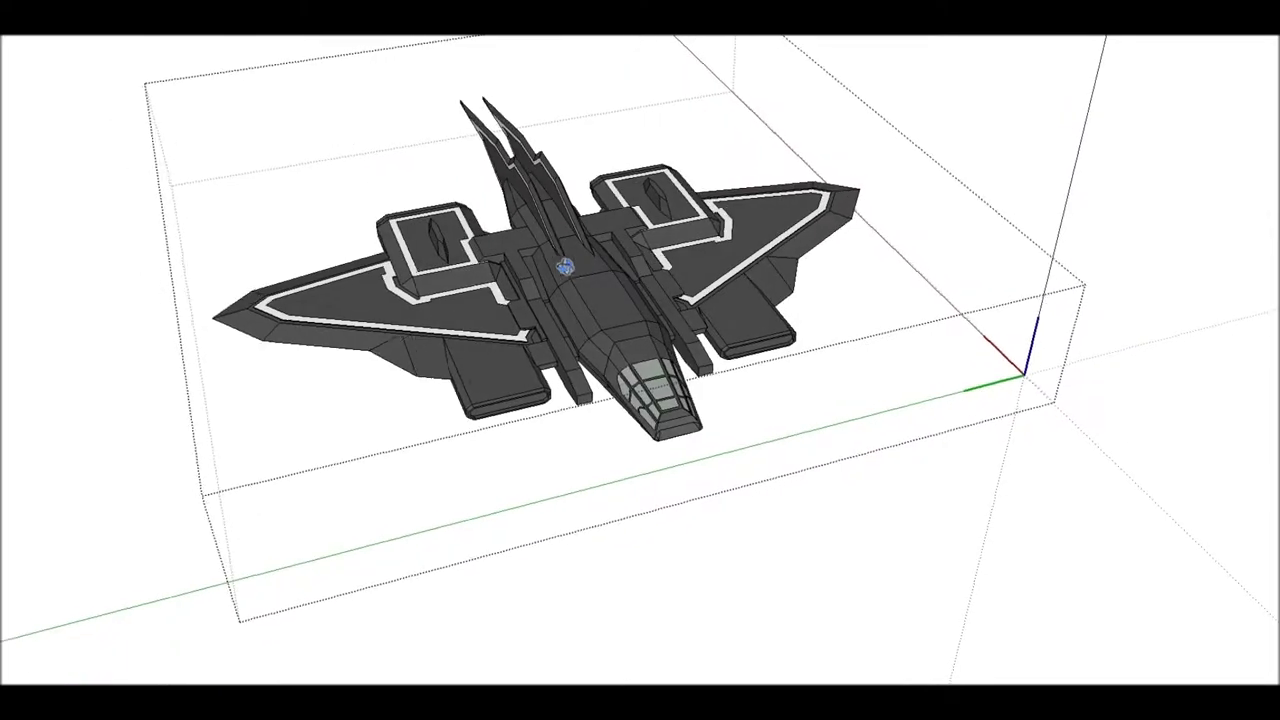
{"action": "mouse_move", "coordinate": [566, 266]}
{"action": "middle_mouse_down"}
{"action": "mouse_move", "coordinate": [556, 219]}
{"action": "mouse_move", "coordinate": [877, 83]}
{"action": "mouse_move", "coordinate": [631, 163]}
{"action": "mouse_move", "coordinate": [777, 251]}
{"action": "mouse_move", "coordinate": [720, 343]}
{"action": "mouse_move", "coordinate": [717, 323]}
{"action": "mouse_move", "coordinate": [649, 466]}
{"action": "mouse_move", "coordinate": [393, 262]}
{"action": "middle_mouse_up"}
{"action": "scroll", "coordinate": [649, 466], "scroll_direction": "up", "scroll_amount": 2}
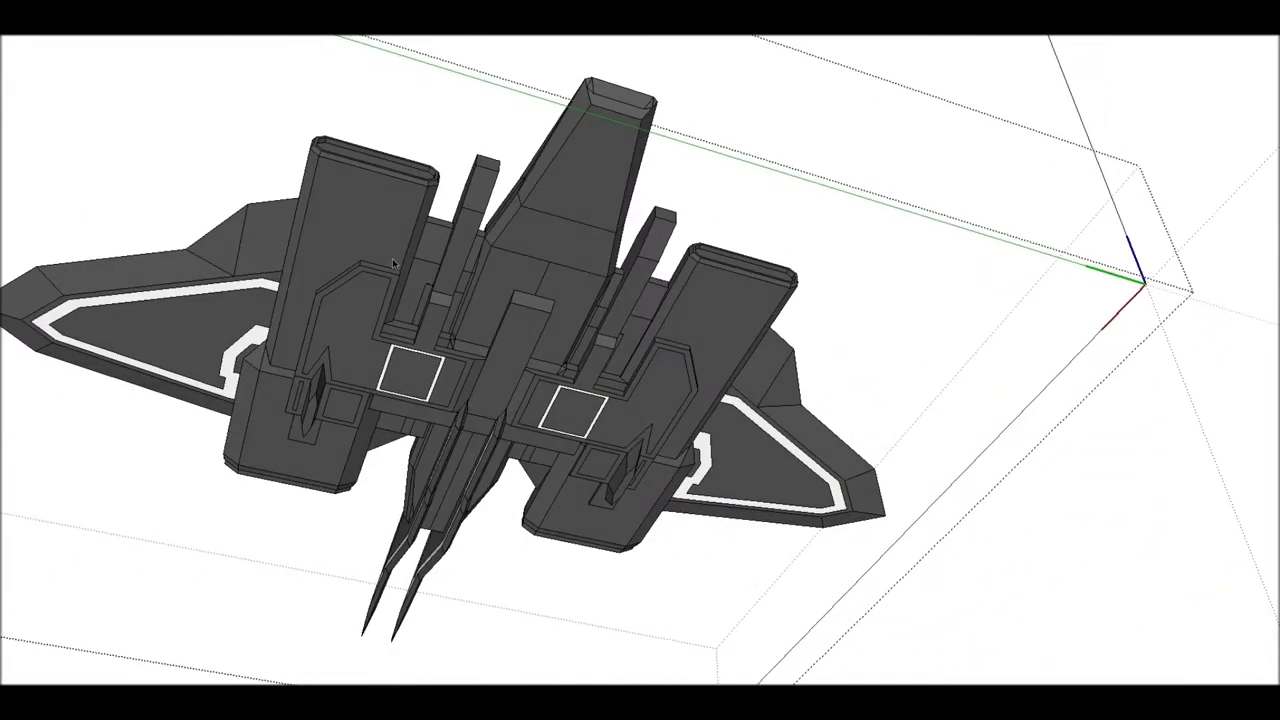
{"action": "left_click", "coordinate": [372, 241]}
{"action": "double_click", "coordinate": [372, 241]}
{"action": "left_click", "coordinate": [289, 272]}
{"action": "left_click", "coordinate": [284, 354]}
{"action": "mouse_move", "coordinate": [290, 330]}
{"action": "middle_mouse_down"}
{"action": "mouse_move", "coordinate": [294, 243]}
{"action": "mouse_move", "coordinate": [376, 212]}
{"action": "mouse_move", "coordinate": [814, 209]}
{"action": "mouse_move", "coordinate": [475, 213]}
{"action": "middle_mouse_up"}
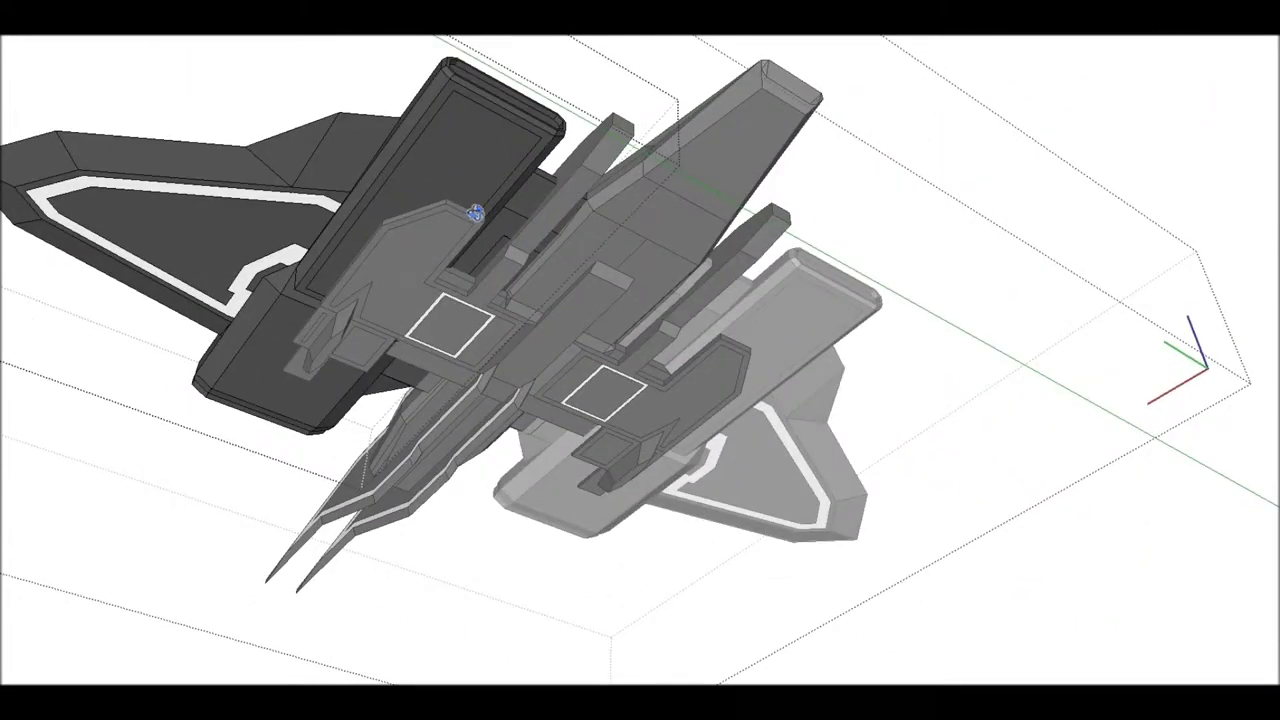
{"action": "mouse_move", "coordinate": [475, 213]}
{"action": "middle_mouse_down"}
{"action": "mouse_move", "coordinate": [543, 286]}
{"action": "mouse_move", "coordinate": [349, 163]}
{"action": "mouse_move", "coordinate": [384, 184]}
{"action": "middle_mouse_up"}
{"action": "scroll", "coordinate": [343, 271], "scroll_direction": "up", "scroll_amount": 2}
{"action": "scroll", "coordinate": [330, 287], "scroll_direction": "up", "scroll_amount": 3}
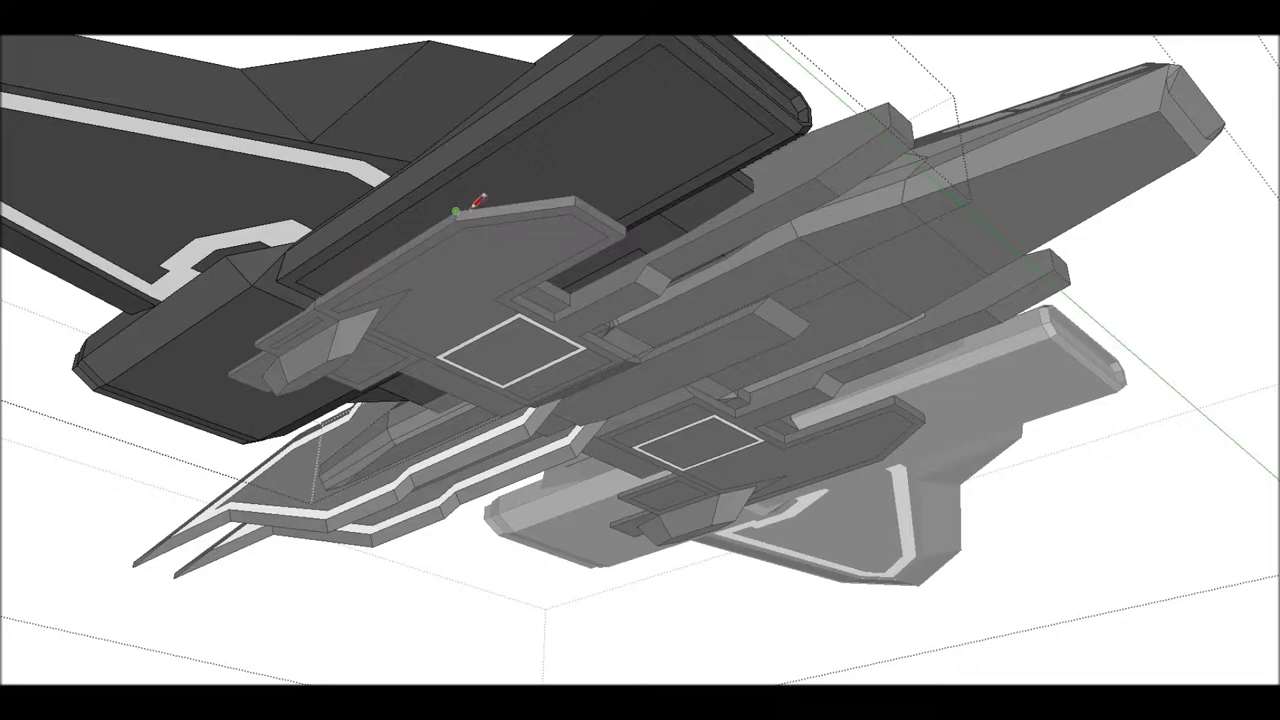
{"action": "mouse_move", "coordinate": [594, 200]}
{"action": "middle_mouse_down"}
{"action": "mouse_move", "coordinate": [300, 40]}
{"action": "mouse_move", "coordinate": [586, 206]}
{"action": "mouse_move", "coordinate": [563, 246]}
{"action": "mouse_move", "coordinate": [459, 125]}
{"action": "middle_mouse_up"}
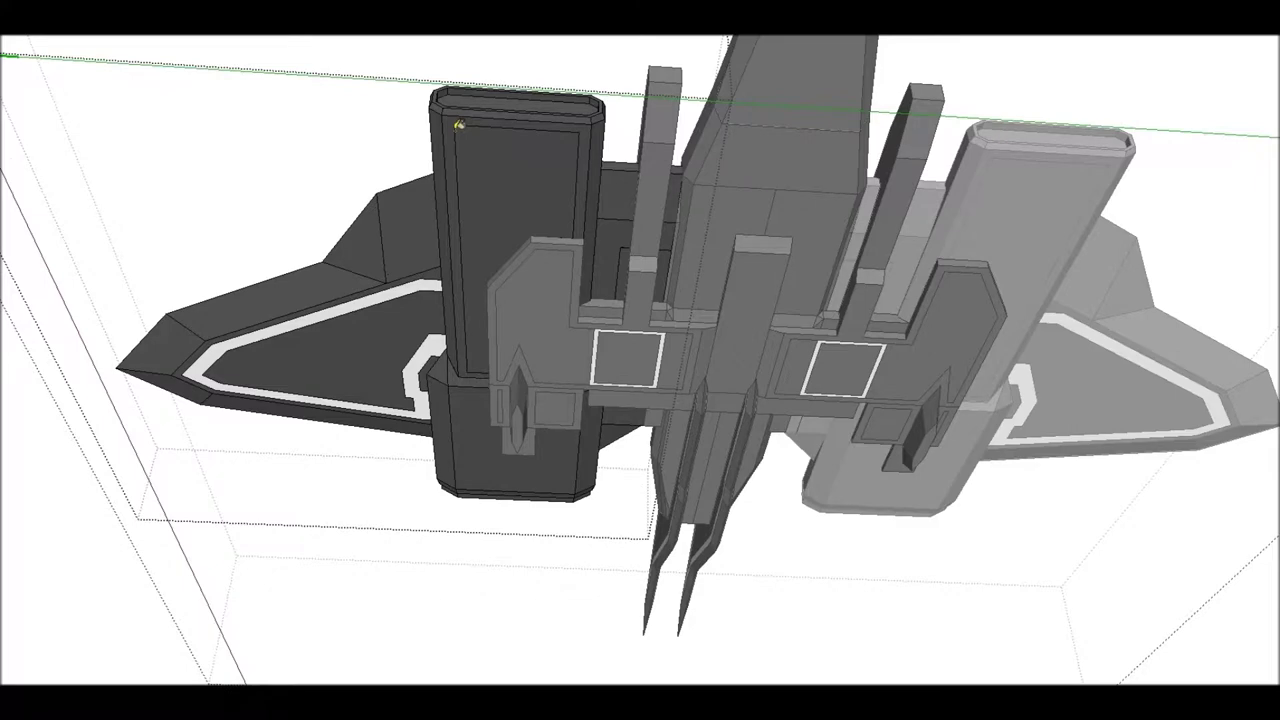
{"action": "middle_click_drag", "start_coordinate": [459, 125], "coordinate": [428, 213]}
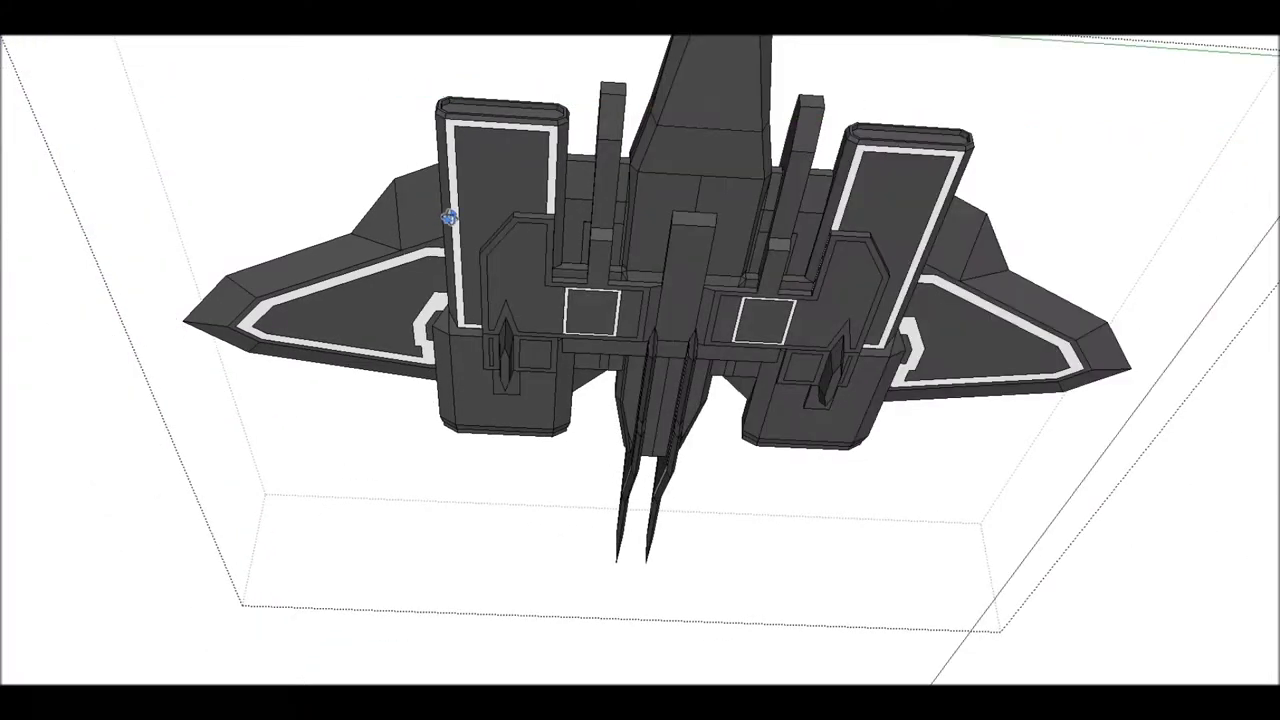
{"action": "mouse_move", "coordinate": [449, 218]}
{"action": "middle_mouse_down"}
{"action": "mouse_move", "coordinate": [777, 191]}
{"action": "mouse_move", "coordinate": [826, 380]}
{"action": "mouse_move", "coordinate": [635, 272]}
{"action": "middle_mouse_up"}
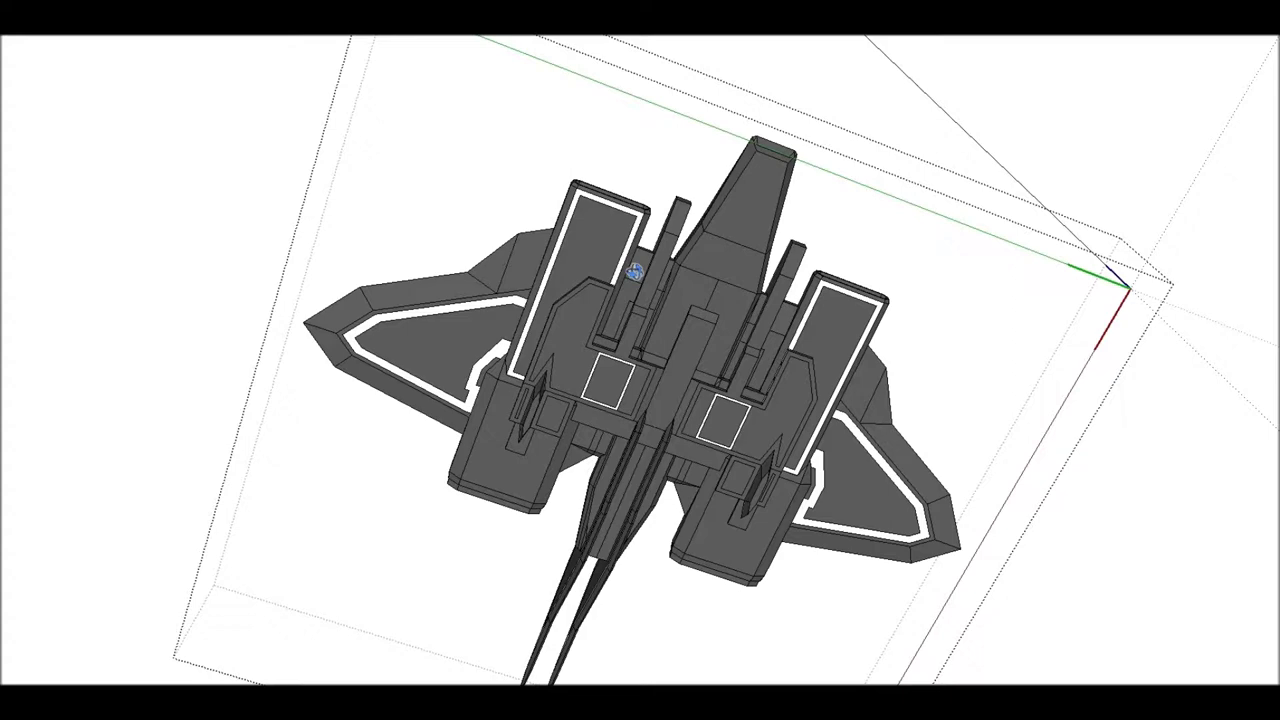
{"action": "mouse_move", "coordinate": [634, 270]}
{"action": "middle_mouse_down"}
{"action": "mouse_move", "coordinate": [700, 329]}
{"action": "mouse_move", "coordinate": [600, 451]}
{"action": "mouse_move", "coordinate": [794, 289]}
{"action": "mouse_move", "coordinate": [796, 534]}
{"action": "mouse_move", "coordinate": [343, 420]}
{"action": "middle_mouse_up"}
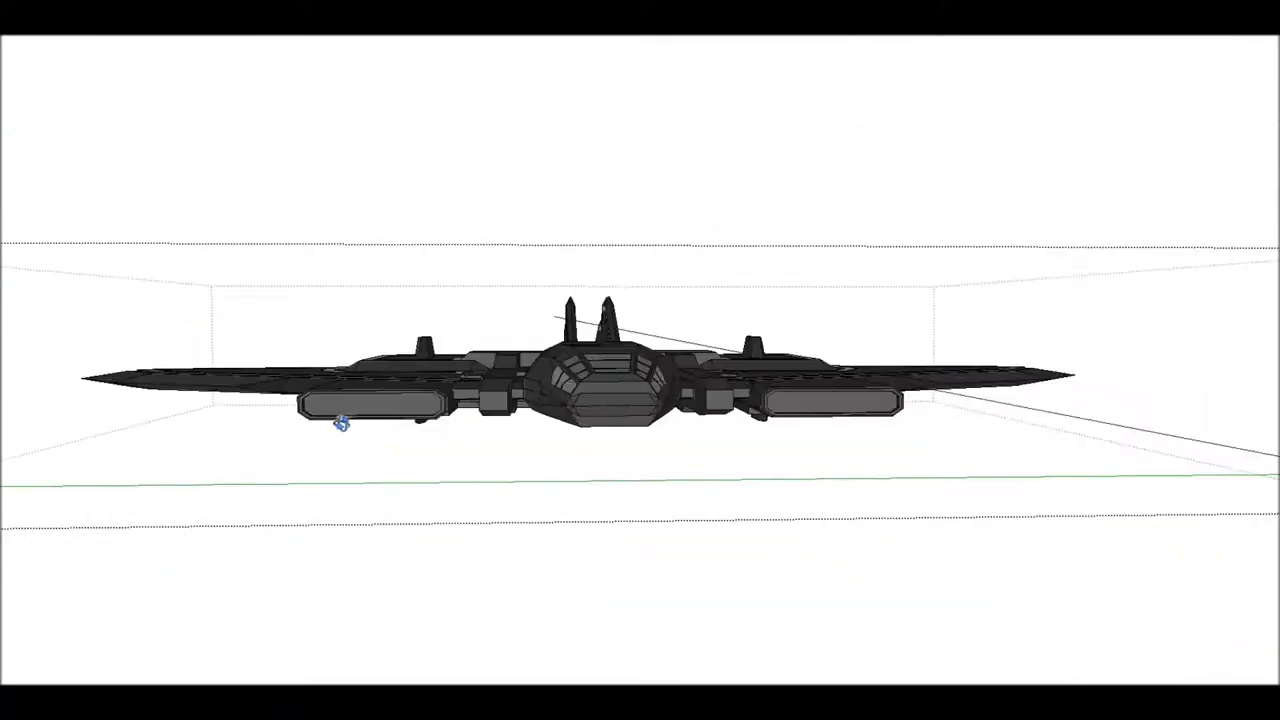
{"action": "scroll", "coordinate": [455, 393], "scroll_direction": "up", "scroll_amount": 3}
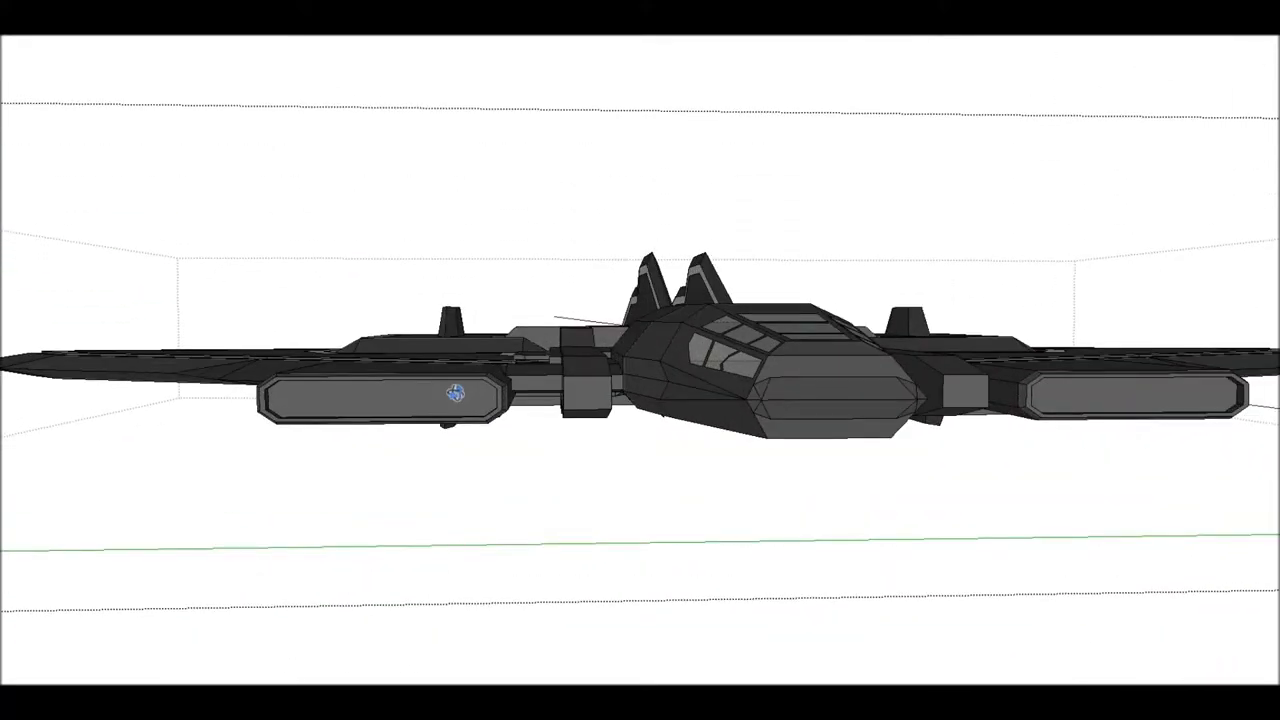
{"action": "mouse_move", "coordinate": [455, 393]}
{"action": "middle_mouse_down"}
{"action": "mouse_move", "coordinate": [786, 423]}
{"action": "mouse_move", "coordinate": [458, 373]}
{"action": "mouse_move", "coordinate": [480, 423]}
{"action": "mouse_move", "coordinate": [723, 317]}
{"action": "mouse_move", "coordinate": [393, 432]}
{"action": "mouse_move", "coordinate": [409, 537]}
{"action": "mouse_move", "coordinate": [409, 429]}
{"action": "mouse_move", "coordinate": [689, 391]}
{"action": "mouse_move", "coordinate": [562, 309]}
{"action": "mouse_move", "coordinate": [286, 423]}
{"action": "mouse_move", "coordinate": [542, 253]}
{"action": "mouse_move", "coordinate": [534, 266]}
{"action": "mouse_move", "coordinate": [820, 451]}
{"action": "mouse_move", "coordinate": [640, 354]}
{"action": "mouse_move", "coordinate": [366, 322]}
{"action": "mouse_move", "coordinate": [463, 271]}
{"action": "mouse_move", "coordinate": [503, 331]}
{"action": "mouse_move", "coordinate": [366, 191]}
{"action": "mouse_move", "coordinate": [334, 50]}
{"action": "mouse_move", "coordinate": [343, 34]}
{"action": "mouse_move", "coordinate": [466, 194]}
{"action": "mouse_move", "coordinate": [472, 388]}
{"action": "mouse_move", "coordinate": [771, 349]}
{"action": "mouse_move", "coordinate": [609, 266]}
{"action": "mouse_move", "coordinate": [457, 220]}
{"action": "mouse_move", "coordinate": [356, 157]}
{"action": "mouse_move", "coordinate": [440, 63]}
{"action": "mouse_move", "coordinate": [600, 206]}
{"action": "mouse_move", "coordinate": [809, 357]}
{"action": "mouse_move", "coordinate": [505, 330]}
{"action": "middle_mouse_up"}
Examine the cockpit, bearing plate and barrel shaft from several angles, then paste a copy of the gun barrel.
{"action": "scroll", "coordinate": [505, 330], "scroll_direction": "down", "scroll_amount": 5}
{"action": "middle_click_drag", "start_coordinate": [451, 177], "coordinate": [500, 214]}
{"action": "scroll", "coordinate": [508, 285], "scroll_direction": "up", "scroll_amount": 4}
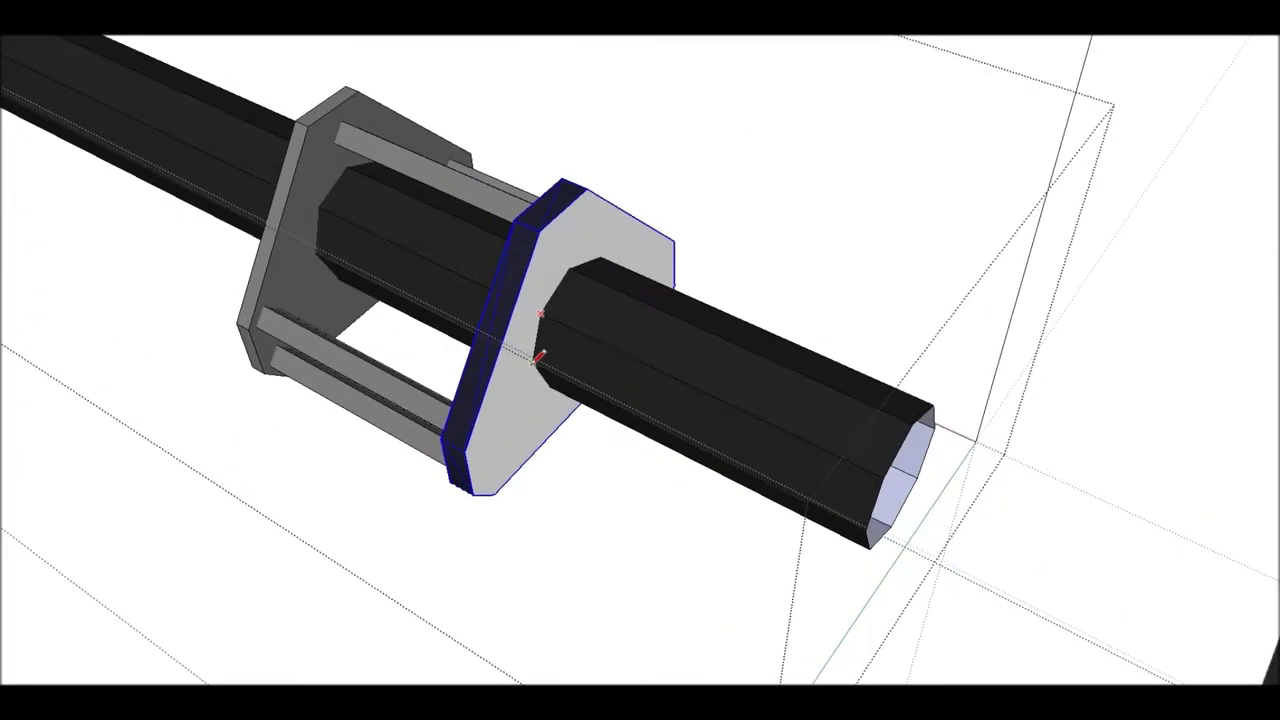
{"action": "scroll", "coordinate": [562, 392], "scroll_direction": "up", "scroll_amount": 3}
{"action": "scroll", "coordinate": [534, 223], "scroll_direction": "down", "scroll_amount": 3}
{"action": "middle_click_drag", "start_coordinate": [680, 249], "coordinate": [522, 428]}
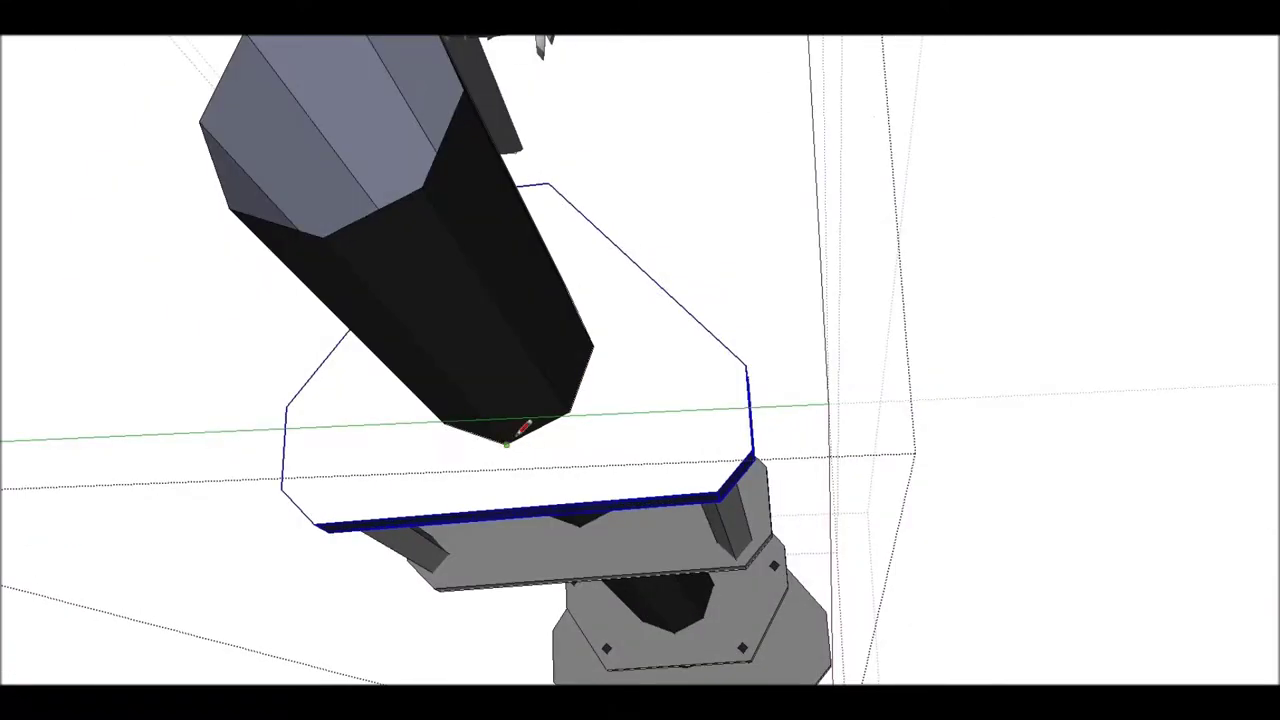
{"action": "scroll", "coordinate": [349, 523], "scroll_direction": "up", "scroll_amount": 5}
{"action": "scroll", "coordinate": [349, 523], "scroll_direction": "down", "scroll_amount": 5}
{"action": "mouse_move", "coordinate": [500, 450]}
{"action": "middle_mouse_down"}
{"action": "mouse_move", "coordinate": [723, 457]}
{"action": "mouse_move", "coordinate": [228, 539]}
{"action": "mouse_move", "coordinate": [617, 406]}
{"action": "middle_mouse_up"}
{"action": "scroll", "coordinate": [228, 539], "scroll_direction": "down", "scroll_amount": 3}
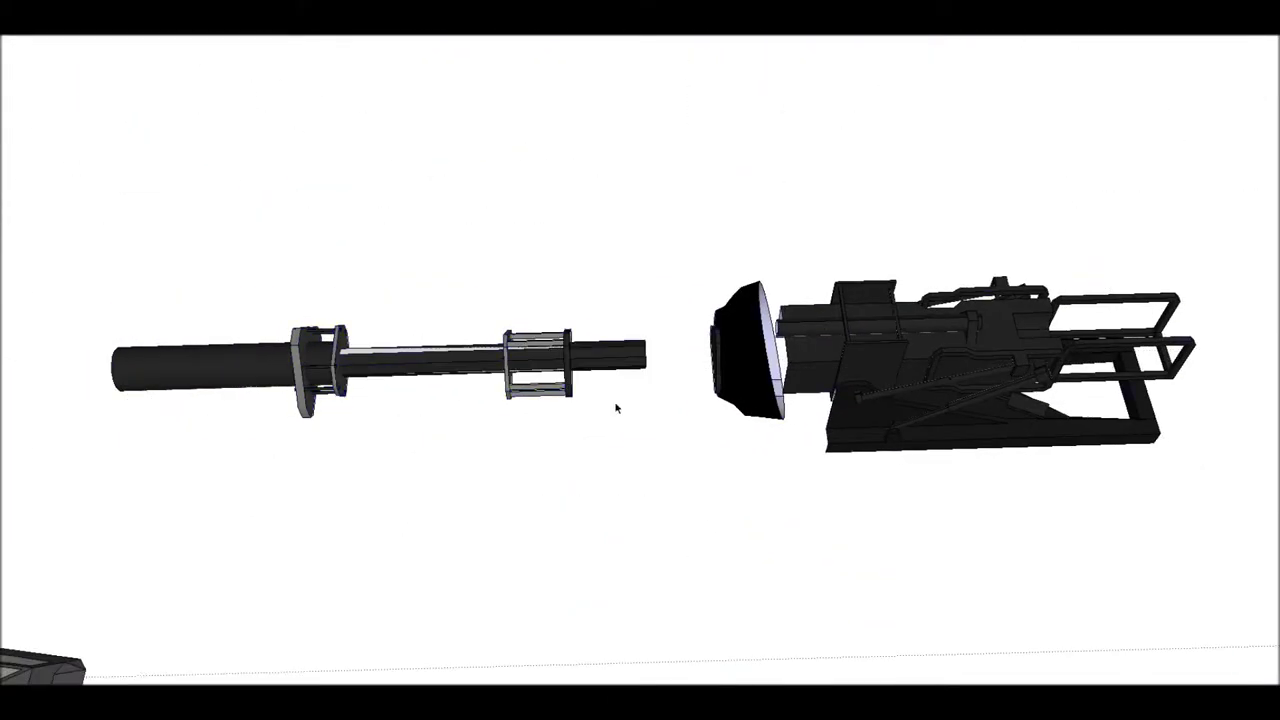
{"action": "mouse_move", "coordinate": [194, 534]}
{"action": "middle_mouse_down"}
{"action": "mouse_move", "coordinate": [522, 495]}
{"action": "mouse_move", "coordinate": [414, 477]}
{"action": "middle_mouse_up"}
{"action": "key", "text": "ctrl+v"}
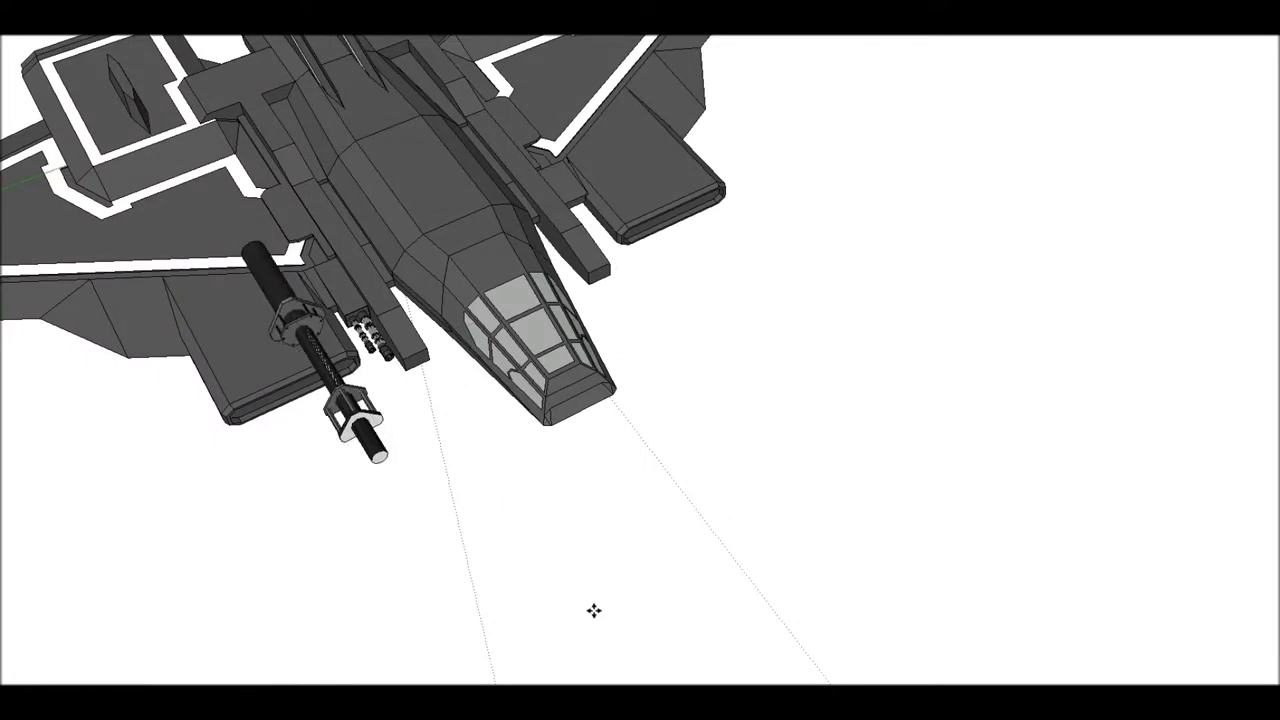
Place the pasted barrel below the nose, shrink it, and rotate it to line up with the housing.
{"action": "left_click", "coordinate": [570, 628]}
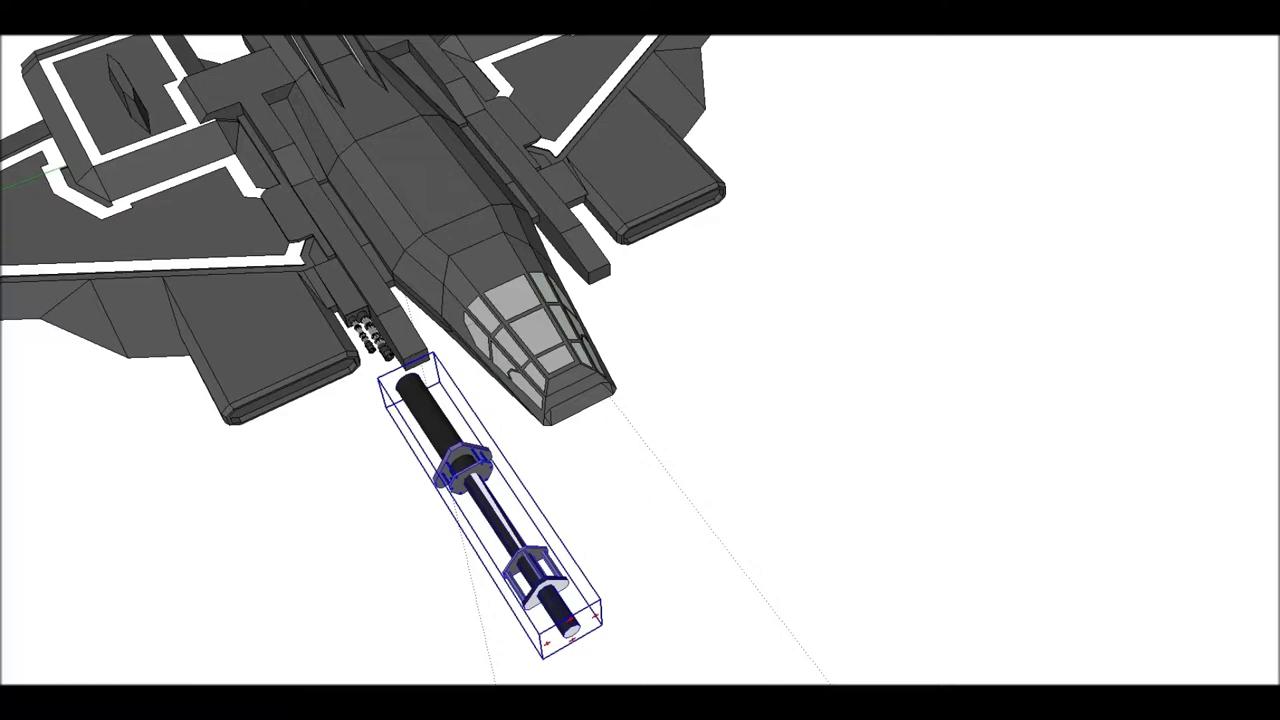
{"action": "key", "text": "s"}
{"action": "left_click_drag", "start_coordinate": [383, 365], "coordinate": [488, 488]}
{"action": "key", "text": "q"}
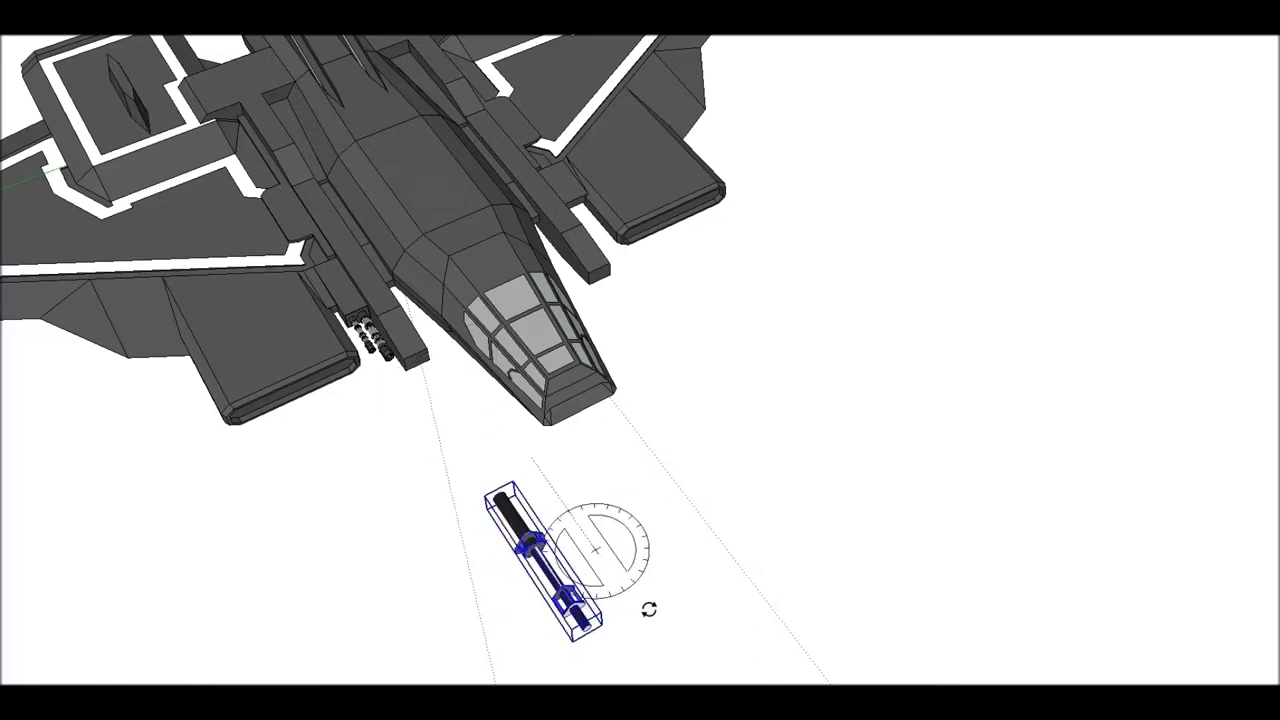
{"action": "left_click_drag", "start_coordinate": [651, 608], "coordinate": [248, 42]}
{"action": "scroll", "coordinate": [610, 476], "scroll_direction": "up", "scroll_amount": 2}
{"action": "scroll", "coordinate": [287, 282], "scroll_direction": "up", "scroll_amount": 2}
{"action": "scroll", "coordinate": [300, 260], "scroll_direction": "up", "scroll_amount": 2}
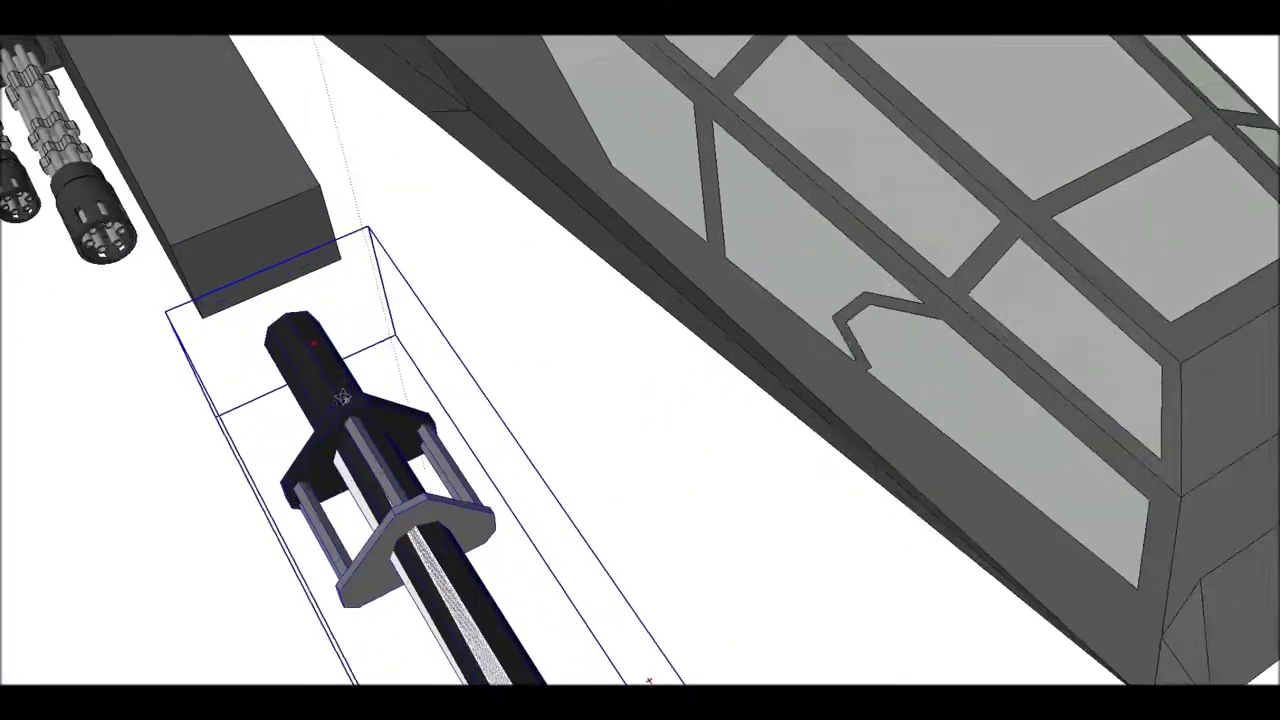
{"action": "scroll", "coordinate": [280, 228], "scroll_direction": "up", "scroll_amount": 1}
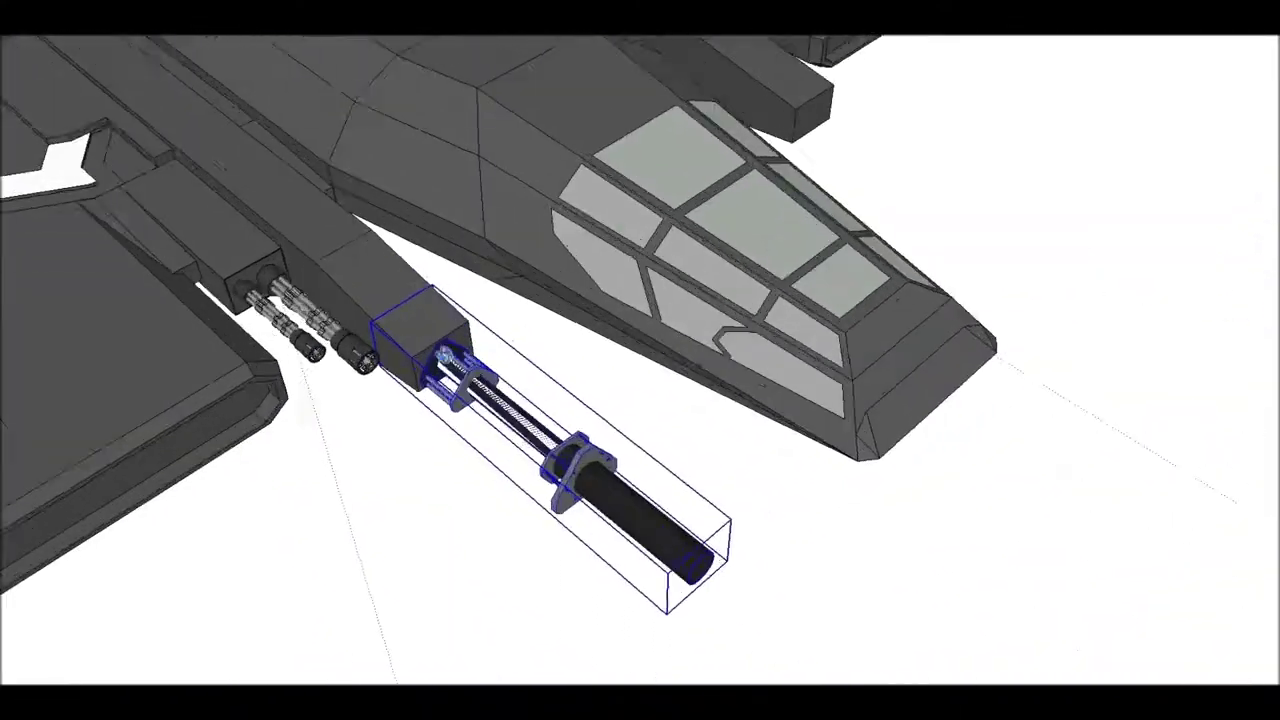
Rescale the barrel against the bearing plate and select the housing box beneath it.
{"action": "key", "text": "s"}
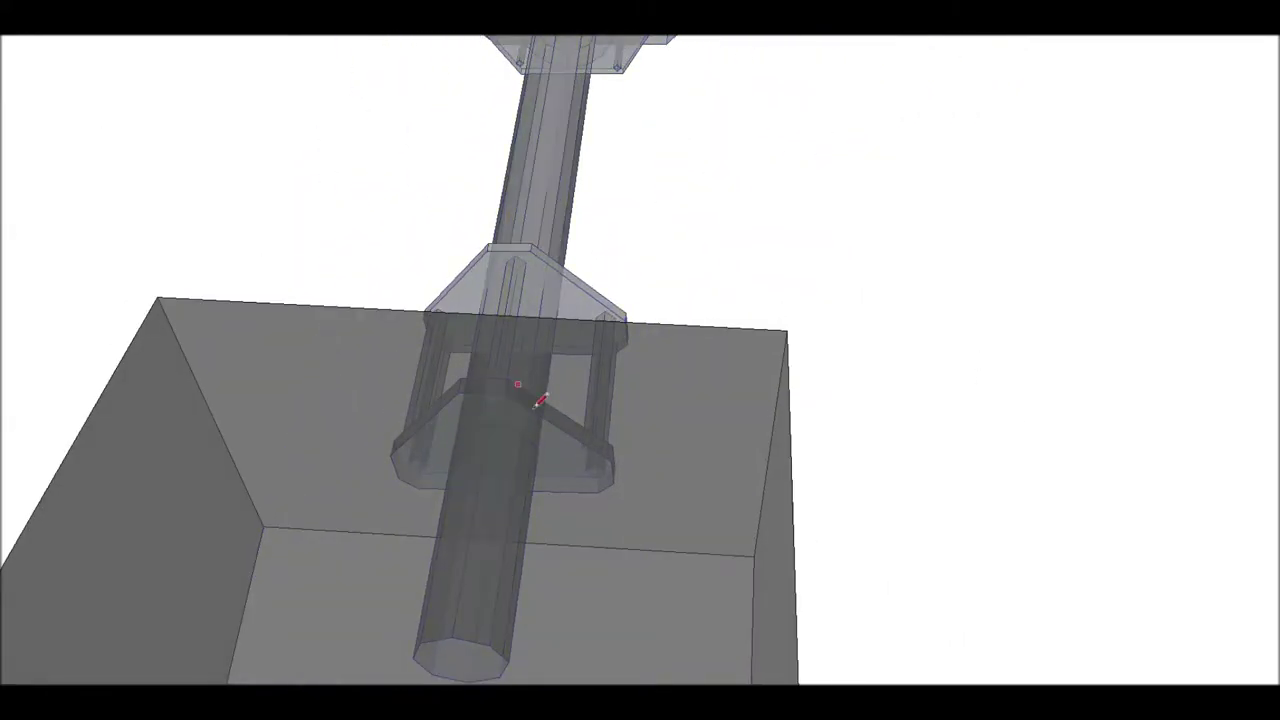
{"action": "scroll", "coordinate": [521, 381], "scroll_direction": "up", "scroll_amount": 2}
{"action": "left_click", "coordinate": [488, 423]}
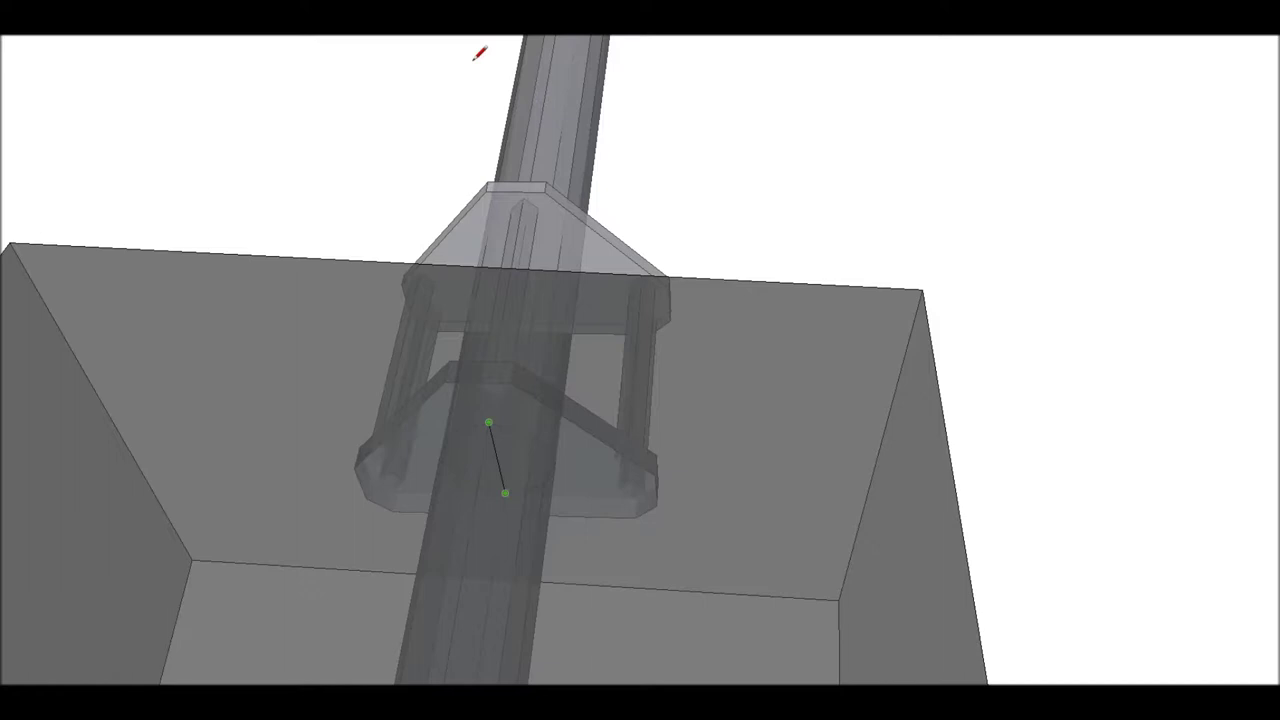
{"action": "scroll", "coordinate": [505, 493], "scroll_direction": "down", "scroll_amount": 2}
{"action": "mouse_move", "coordinate": [523, 491]}
{"action": "middle_mouse_down"}
{"action": "mouse_move", "coordinate": [562, 232]}
{"action": "mouse_move", "coordinate": [566, 86]}
{"action": "mouse_move", "coordinate": [577, 289]}
{"action": "middle_mouse_up"}
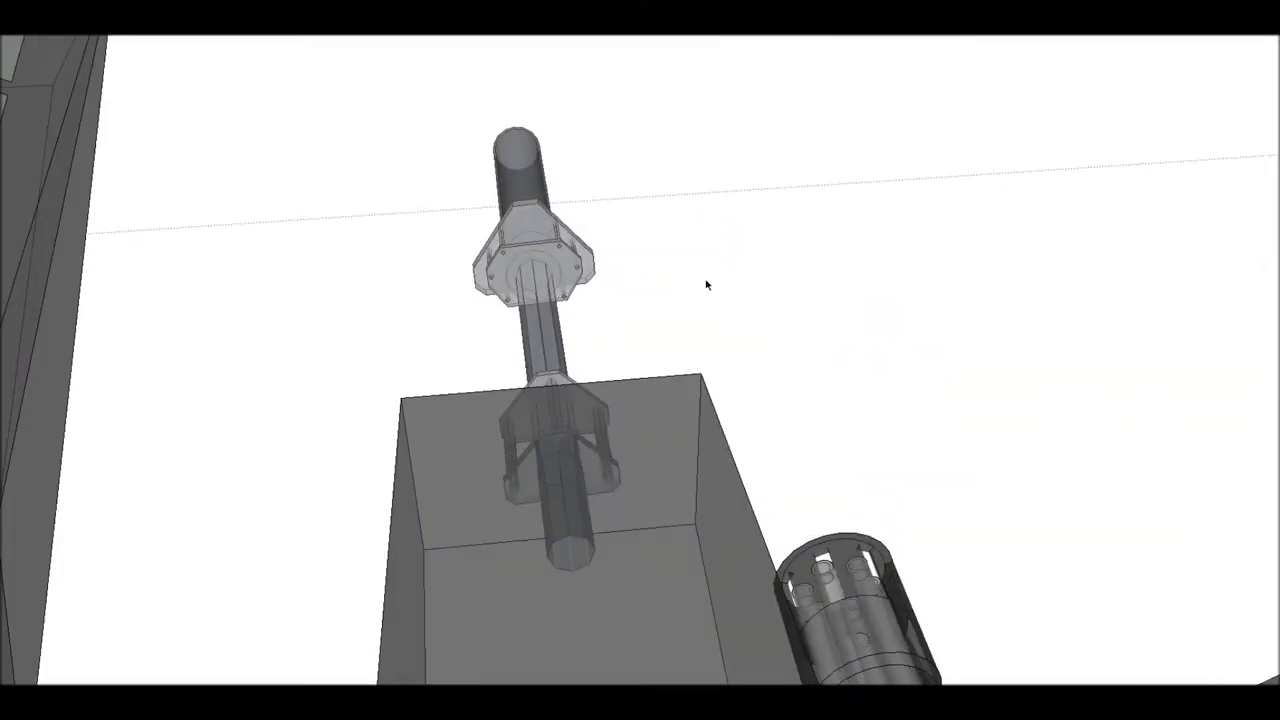
{"action": "left_click", "coordinate": [628, 432]}
{"action": "middle_click_drag", "start_coordinate": [628, 432], "coordinate": [645, 276]}
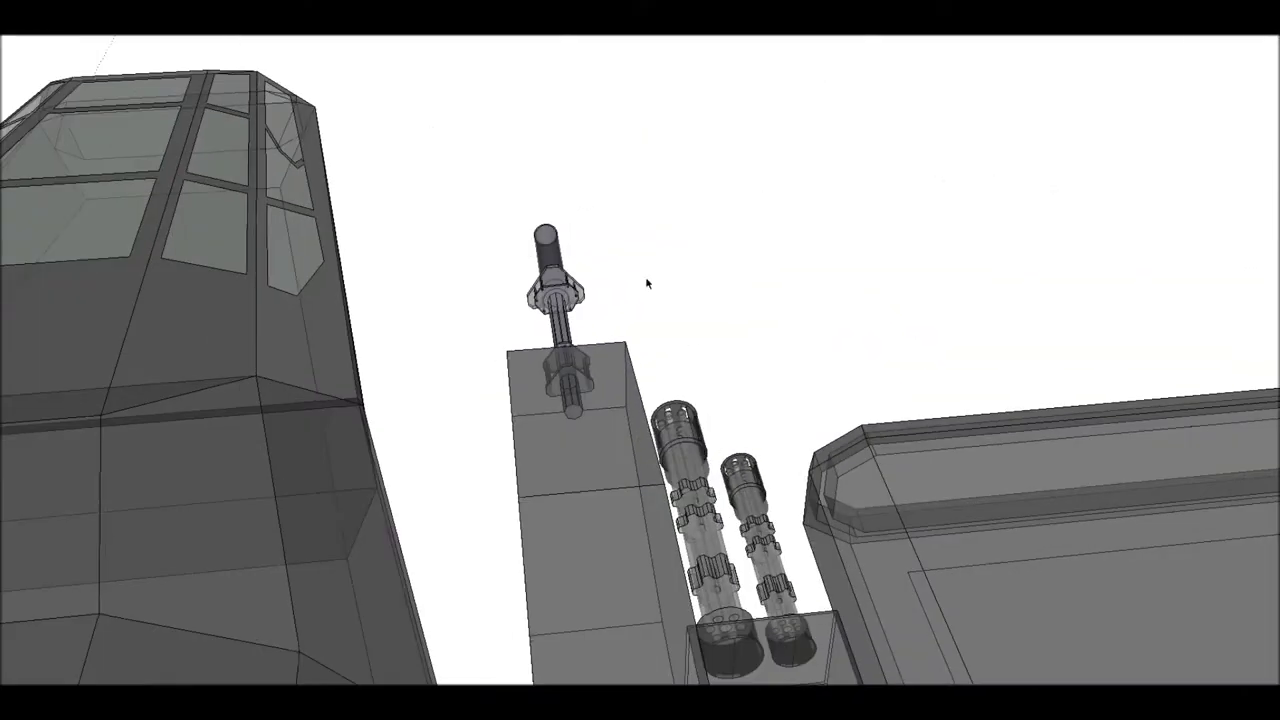
Select the barrel column and nudge it down and left into the housing.
{"action": "left_click", "coordinate": [560, 300]}
{"action": "middle_click_drag", "start_coordinate": [560, 300], "coordinate": [576, 372]}
{"action": "mouse_move", "coordinate": [554, 187]}
{"action": "middle_mouse_down"}
{"action": "mouse_move", "coordinate": [563, 178]}
{"action": "mouse_move", "coordinate": [376, 53]}
{"action": "middle_mouse_up"}
{"action": "mouse_move", "coordinate": [548, 395]}
{"action": "left_mouse_down"}
{"action": "mouse_move", "coordinate": [557, 429]}
{"action": "mouse_move", "coordinate": [545, 455]}
{"action": "left_mouse_up"}
{"action": "middle_click_drag", "start_coordinate": [545, 455], "coordinate": [430, 286]}
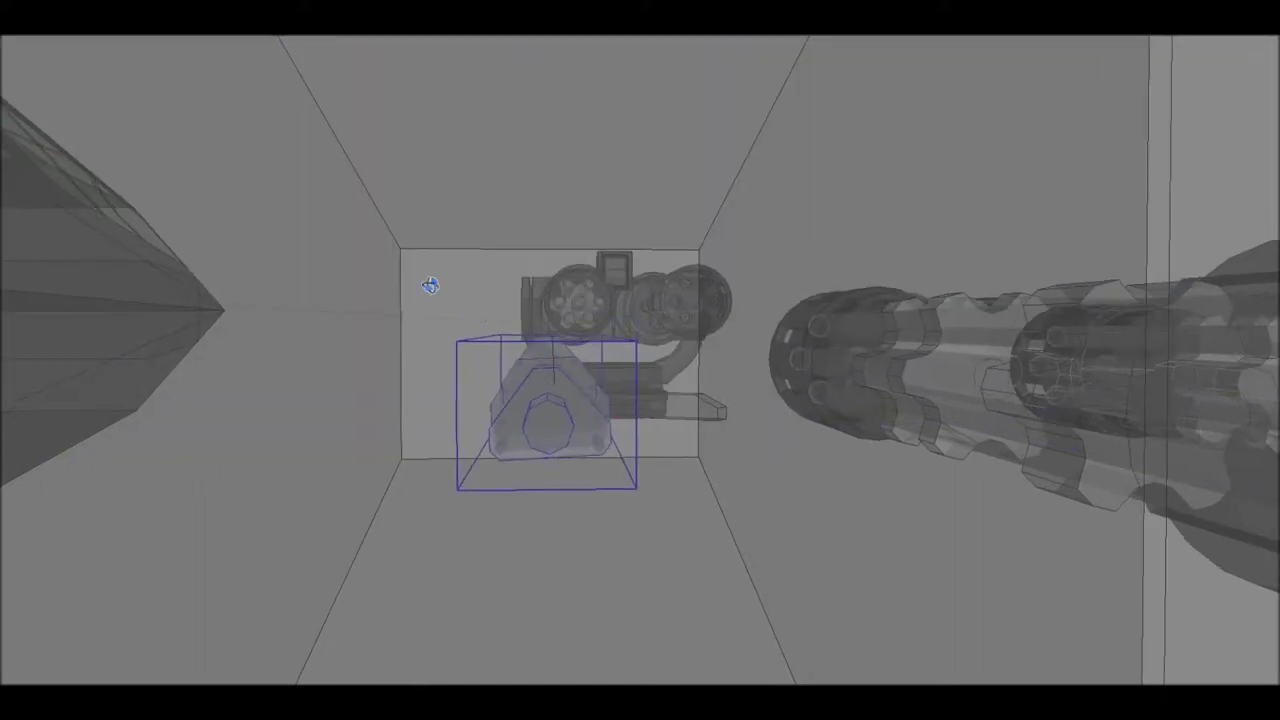
{"action": "scroll", "coordinate": [554, 457], "scroll_direction": "up", "scroll_amount": 5}
{"action": "mouse_move", "coordinate": [600, 514]}
{"action": "middle_mouse_down"}
{"action": "mouse_move", "coordinate": [546, 381]}
{"action": "mouse_move", "coordinate": [580, 372]}
{"action": "mouse_move", "coordinate": [520, 380]}
{"action": "mouse_move", "coordinate": [586, 371]}
{"action": "mouse_move", "coordinate": [580, 572]}
{"action": "mouse_move", "coordinate": [600, 557]}
{"action": "mouse_move", "coordinate": [452, 490]}
{"action": "middle_mouse_up"}
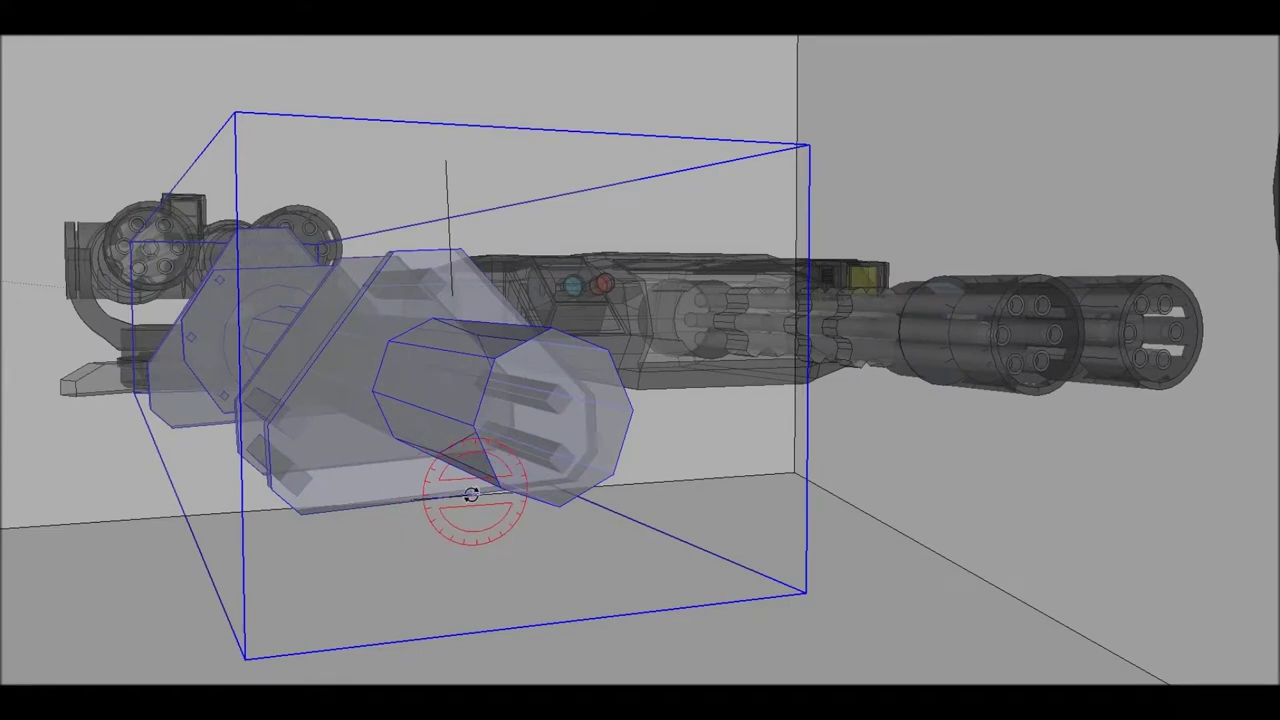
{"action": "mouse_move", "coordinate": [371, 383]}
{"action": "middle_mouse_down"}
{"action": "mouse_move", "coordinate": [483, 320]}
{"action": "mouse_move", "coordinate": [420, 291]}
{"action": "mouse_move", "coordinate": [483, 497]}
{"action": "mouse_move", "coordinate": [491, 429]}
{"action": "mouse_move", "coordinate": [400, 451]}
{"action": "mouse_move", "coordinate": [420, 449]}
{"action": "mouse_move", "coordinate": [286, 339]}
{"action": "middle_mouse_up"}
Check the barrel and the housing's back wall from a front-on and a low angle.
{"action": "left_click", "coordinate": [483, 320]}
{"action": "middle_click_drag", "start_coordinate": [371, 112], "coordinate": [537, 173]}
{"action": "left_click", "coordinate": [537, 173]}
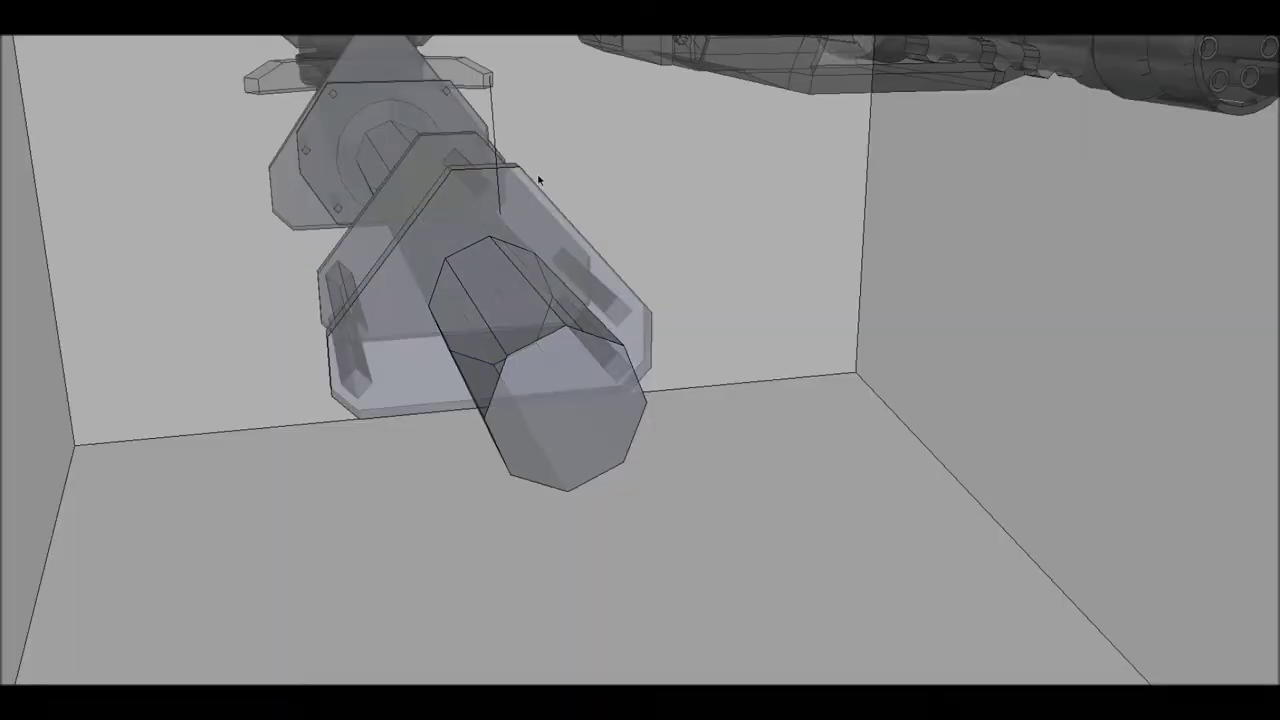
{"action": "left_click", "coordinate": [760, 330]}
{"action": "mouse_move", "coordinate": [828, 401]}
{"action": "middle_mouse_down"}
{"action": "mouse_move", "coordinate": [323, 137]}
{"action": "mouse_move", "coordinate": [563, 186]}
{"action": "mouse_move", "coordinate": [609, 391]}
{"action": "mouse_move", "coordinate": [632, 432]}
{"action": "mouse_move", "coordinate": [620, 200]}
{"action": "middle_mouse_up"}
Move the barrel out beside the housing and slide it forward along its axis to centre it.
{"action": "left_click", "coordinate": [632, 434]}
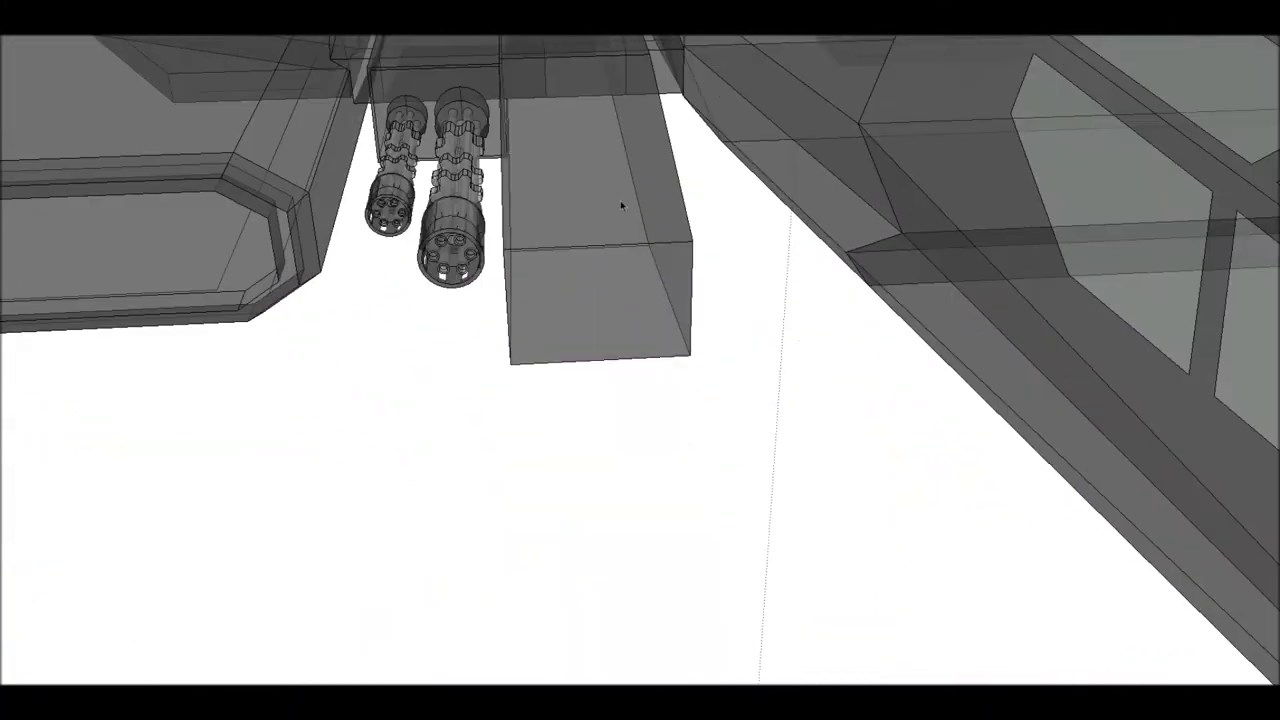
{"action": "key", "text": "m"}
{"action": "left_click_drag", "start_coordinate": [666, 403], "coordinate": [519, 647]}
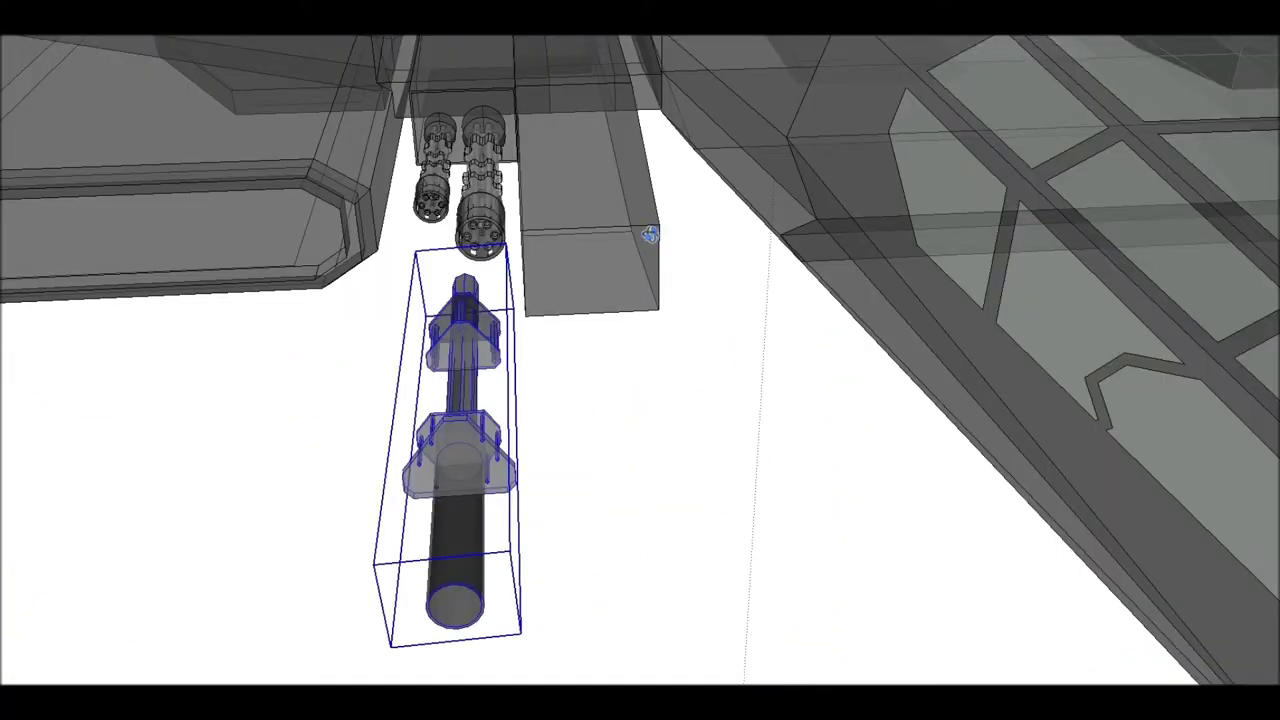
{"action": "mouse_move", "coordinate": [646, 229]}
{"action": "middle_mouse_down"}
{"action": "mouse_move", "coordinate": [681, 333]}
{"action": "mouse_move", "coordinate": [489, 417]}
{"action": "mouse_move", "coordinate": [966, 310]}
{"action": "middle_mouse_up"}
{"action": "scroll", "coordinate": [681, 333], "scroll_direction": "up", "scroll_amount": 5}
{"action": "mouse_move", "coordinate": [966, 310]}
{"action": "left_mouse_down"}
{"action": "mouse_move", "coordinate": [434, 589]}
{"action": "mouse_move", "coordinate": [430, 560]}
{"action": "left_mouse_up"}
{"action": "middle_click_drag", "start_coordinate": [430, 560], "coordinate": [660, 352]}
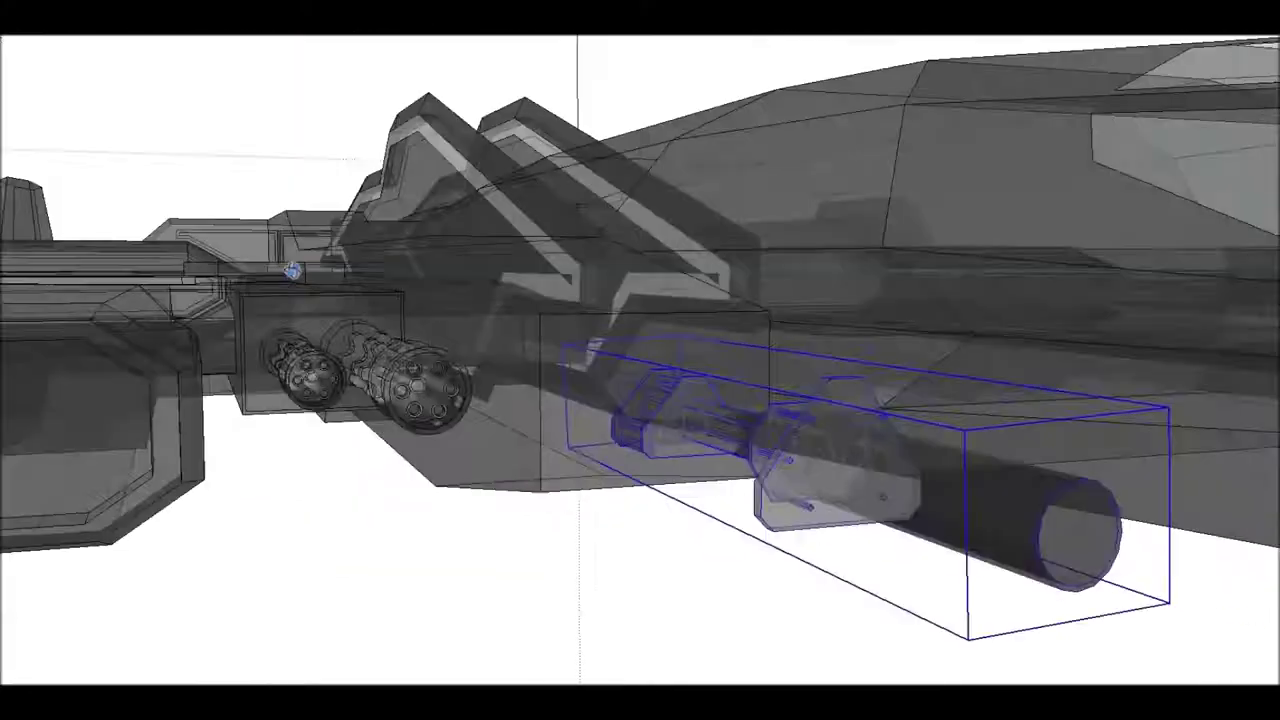
{"action": "scroll", "coordinate": [660, 352], "scroll_direction": "up", "scroll_amount": 2}
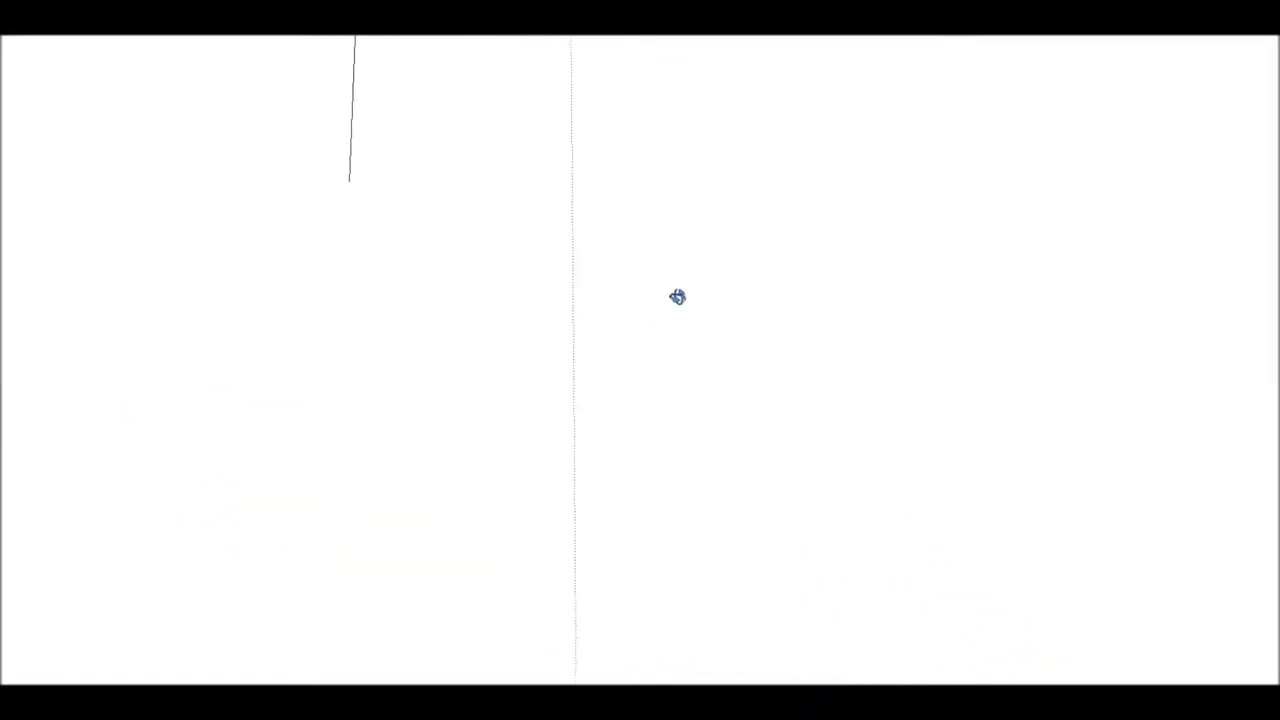
{"action": "scroll", "coordinate": [663, 377], "scroll_direction": "down", "scroll_amount": 2}
{"action": "middle_click_drag", "start_coordinate": [663, 377], "coordinate": [358, 153]}
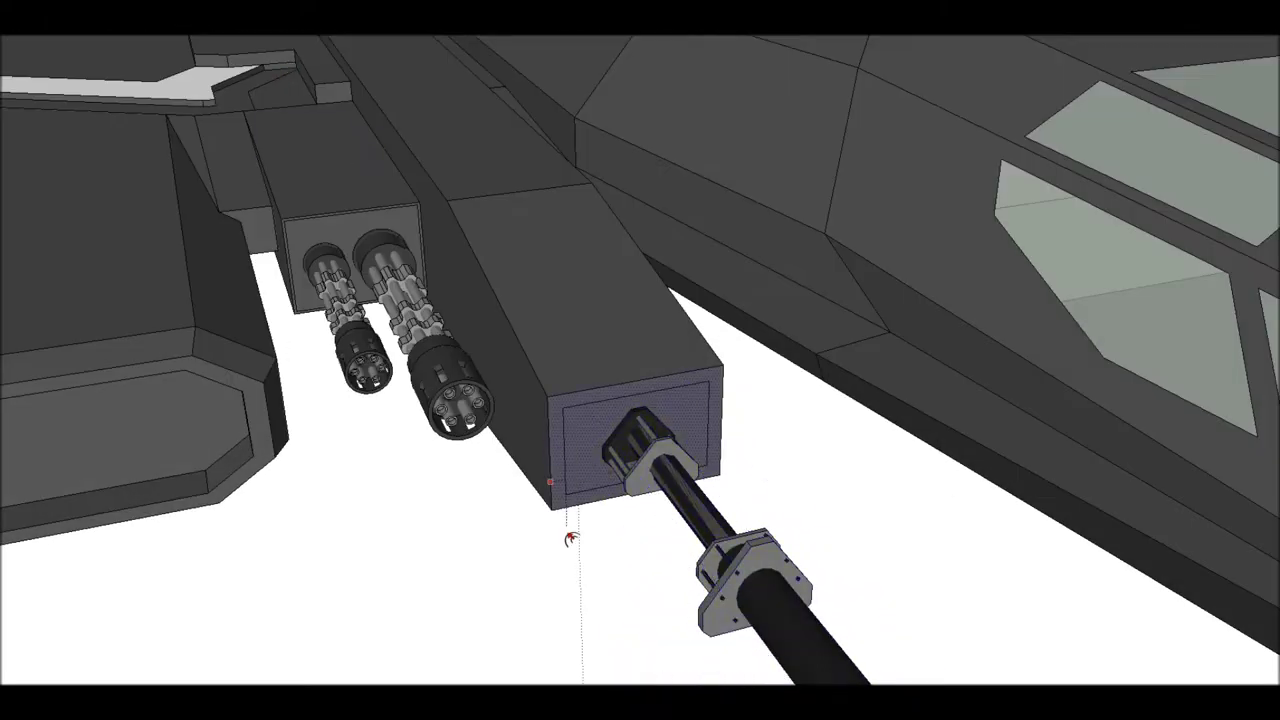
{"action": "scroll", "coordinate": [672, 399], "scroll_direction": "up", "scroll_amount": 2}
{"action": "mouse_move", "coordinate": [540, 351]}
{"action": "middle_mouse_down"}
{"action": "mouse_move", "coordinate": [356, 358]}
{"action": "mouse_move", "coordinate": [1186, 503]}
{"action": "mouse_move", "coordinate": [409, 457]}
{"action": "mouse_move", "coordinate": [634, 246]}
{"action": "mouse_move", "coordinate": [478, 399]}
{"action": "mouse_move", "coordinate": [416, 119]}
{"action": "middle_mouse_up"}
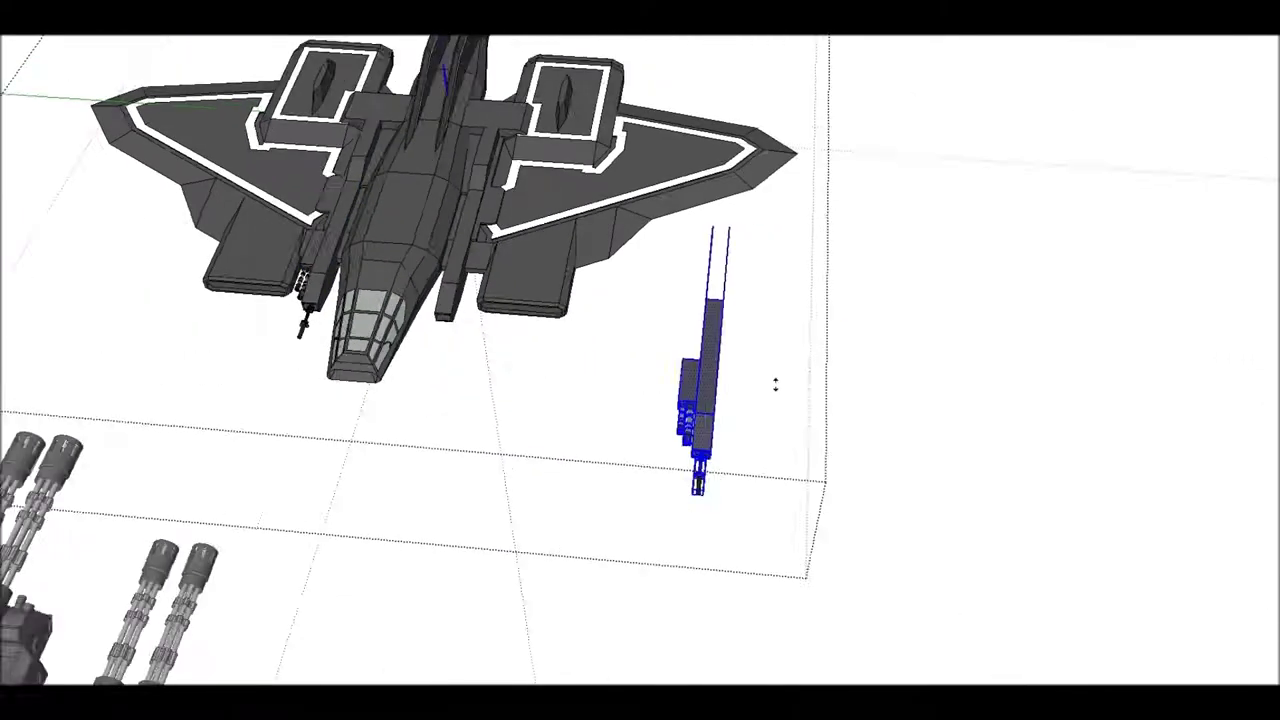
Mount the gun copy on the ship's other housing and compare both barrels from the front.
{"action": "left_click_drag", "start_coordinate": [665, 398], "coordinate": [372, 272]}
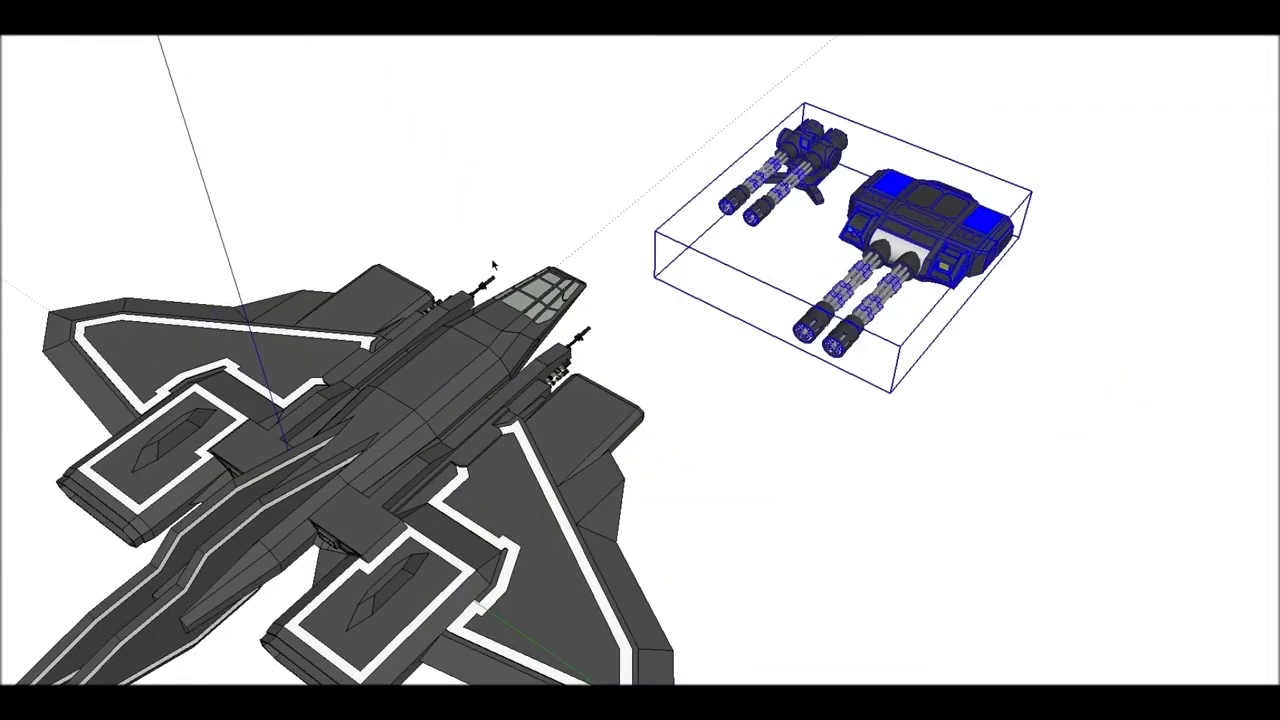
{"action": "key", "text": "Delete"}
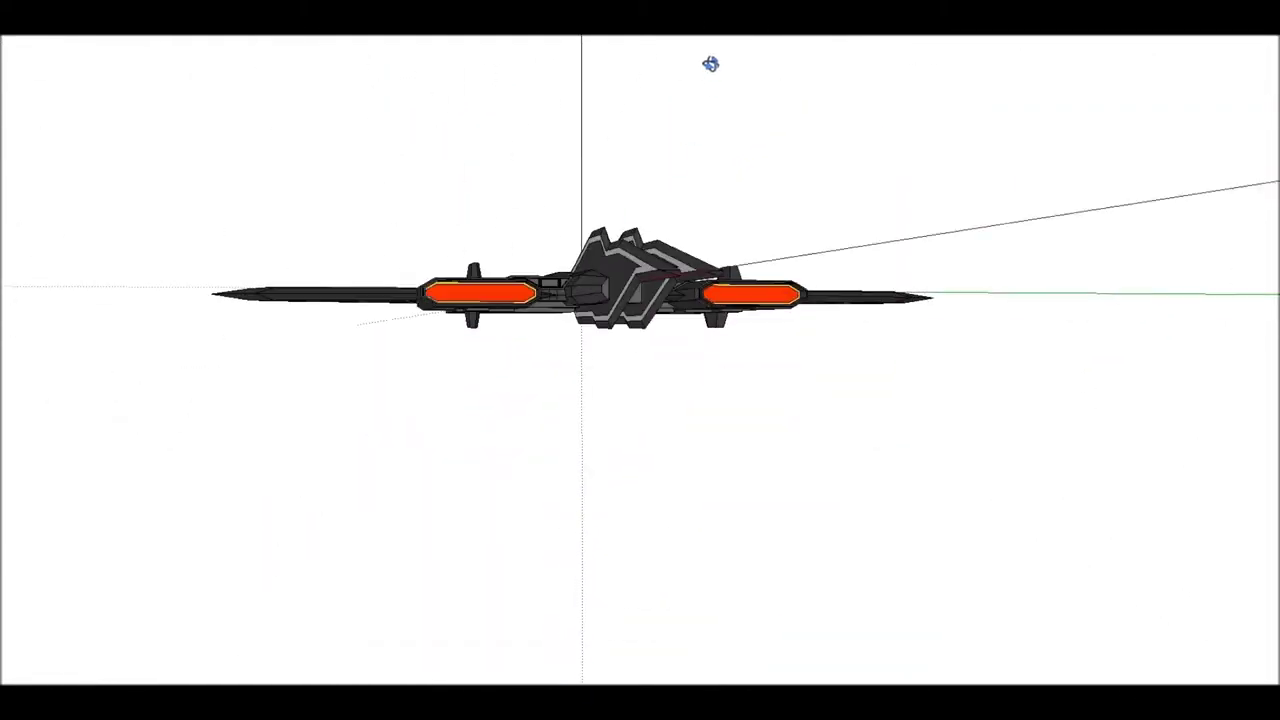
{"action": "mouse_move", "coordinate": [493, 265]}
{"action": "middle_mouse_down"}
{"action": "mouse_move", "coordinate": [398, 390]}
{"action": "mouse_move", "coordinate": [809, 168]}
{"action": "mouse_move", "coordinate": [726, 177]}
{"action": "mouse_move", "coordinate": [671, 201]}
{"action": "mouse_move", "coordinate": [686, 337]}
{"action": "mouse_move", "coordinate": [663, 366]}
{"action": "mouse_move", "coordinate": [432, 265]}
{"action": "middle_mouse_up"}
{"action": "scroll", "coordinate": [432, 265], "scroll_direction": "up", "scroll_amount": 3}
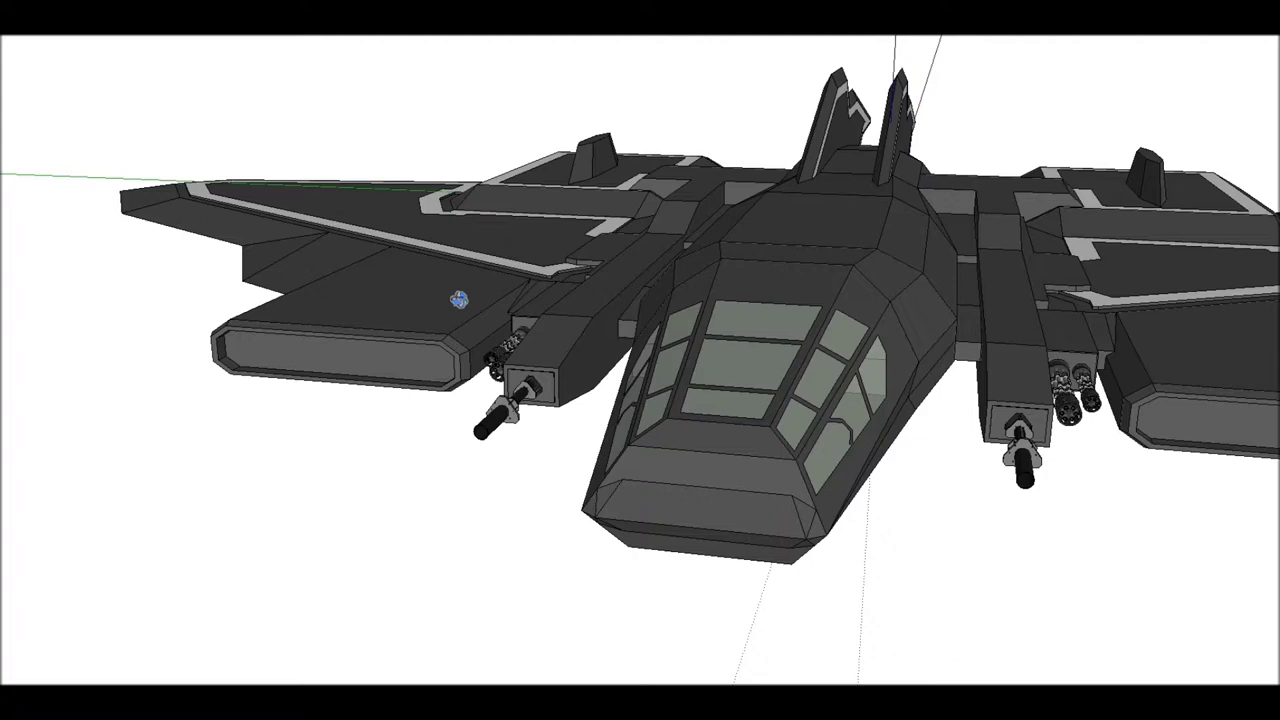
{"action": "middle_click_drag", "start_coordinate": [459, 300], "coordinate": [535, 333]}
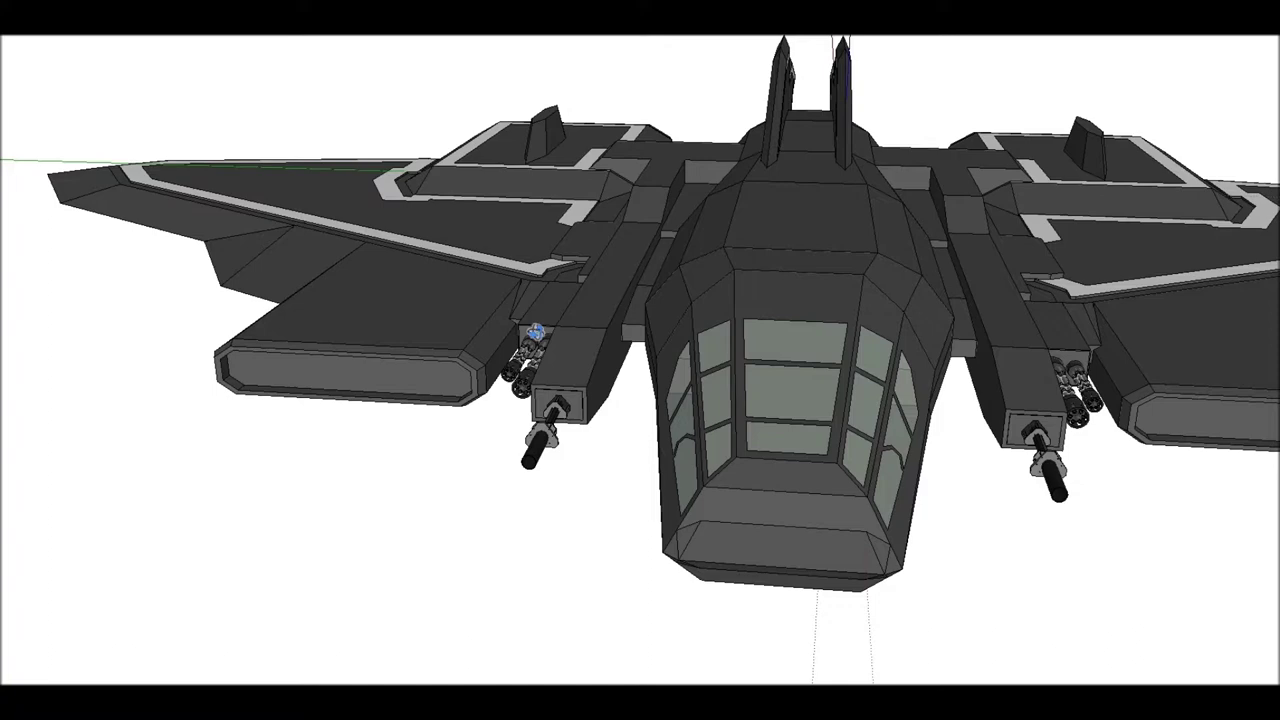
{"action": "middle_click_drag", "start_coordinate": [535, 333], "coordinate": [213, 389]}
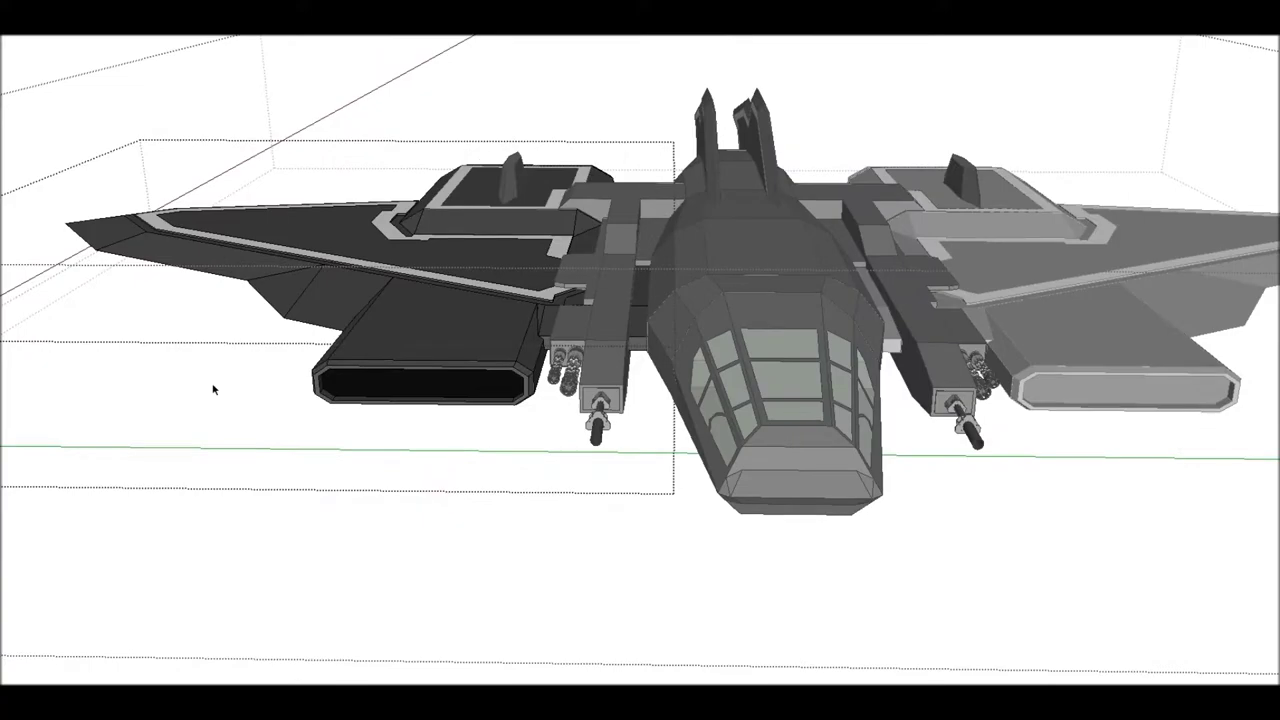
{"action": "mouse_move", "coordinate": [213, 389]}
{"action": "middle_mouse_down"}
{"action": "mouse_move", "coordinate": [743, 320]}
{"action": "mouse_move", "coordinate": [720, 509]}
{"action": "mouse_move", "coordinate": [449, 257]}
{"action": "mouse_move", "coordinate": [513, 347]}
{"action": "middle_mouse_up"}
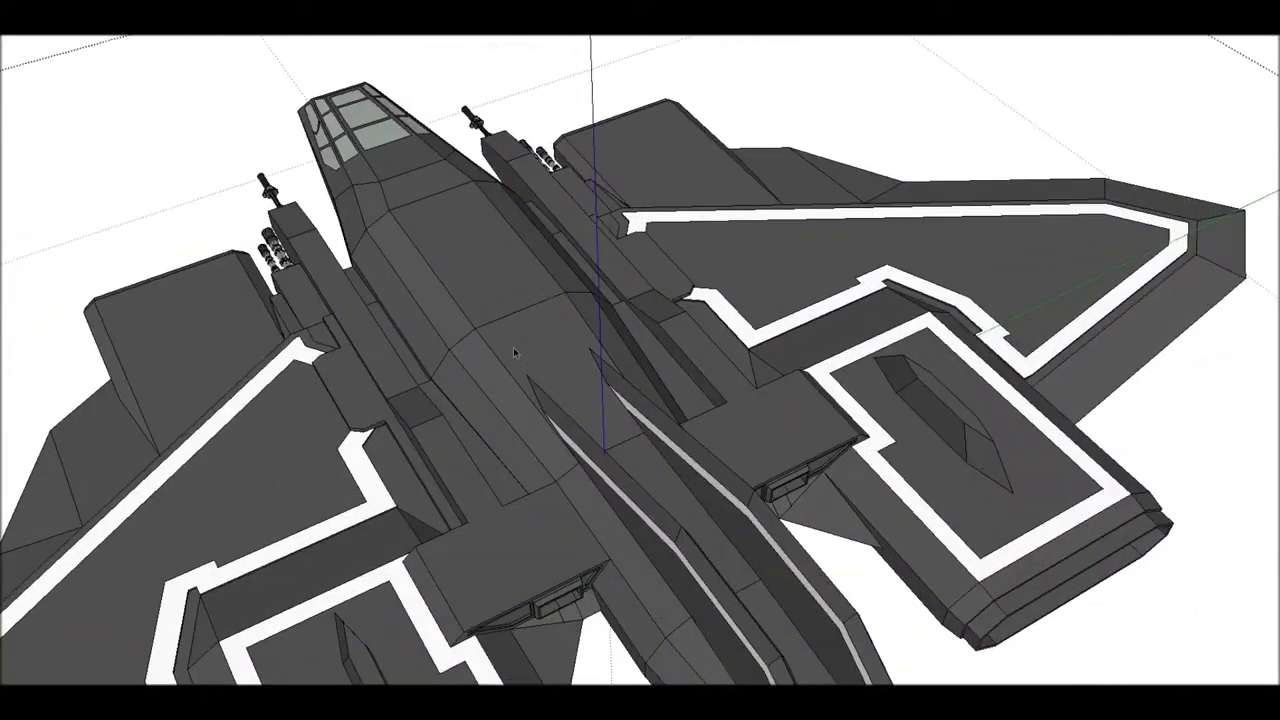
{"action": "double_click", "coordinate": [513, 347]}
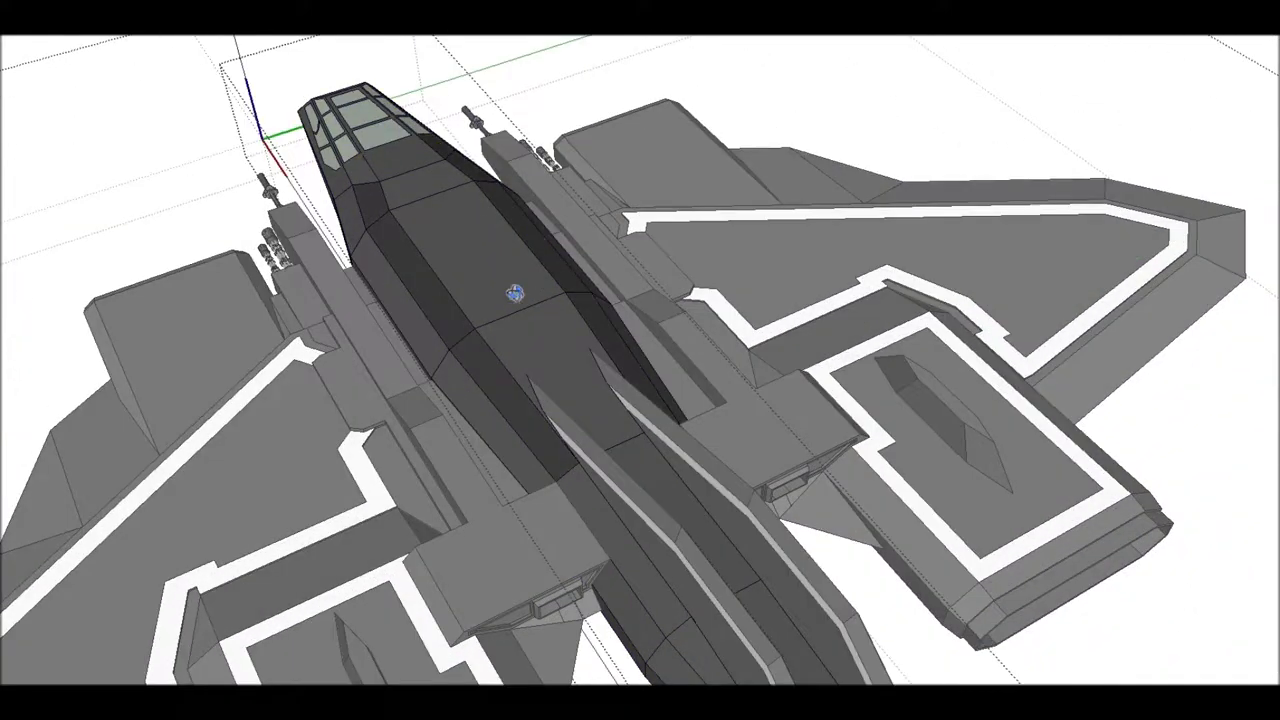
{"action": "mouse_move", "coordinate": [500, 267]}
{"action": "middle_mouse_down"}
{"action": "mouse_move", "coordinate": [386, 409]}
{"action": "mouse_move", "coordinate": [780, 349]}
{"action": "mouse_move", "coordinate": [871, 237]}
{"action": "mouse_move", "coordinate": [595, 402]}
{"action": "mouse_move", "coordinate": [366, 271]}
{"action": "mouse_move", "coordinate": [571, 257]}
{"action": "mouse_move", "coordinate": [340, 271]}
{"action": "mouse_move", "coordinate": [520, 330]}
{"action": "middle_mouse_up"}
{"action": "mouse_move", "coordinate": [712, 313]}
{"action": "middle_mouse_down"}
{"action": "mouse_move", "coordinate": [843, 174]}
{"action": "mouse_move", "coordinate": [529, 188]}
{"action": "middle_mouse_up"}
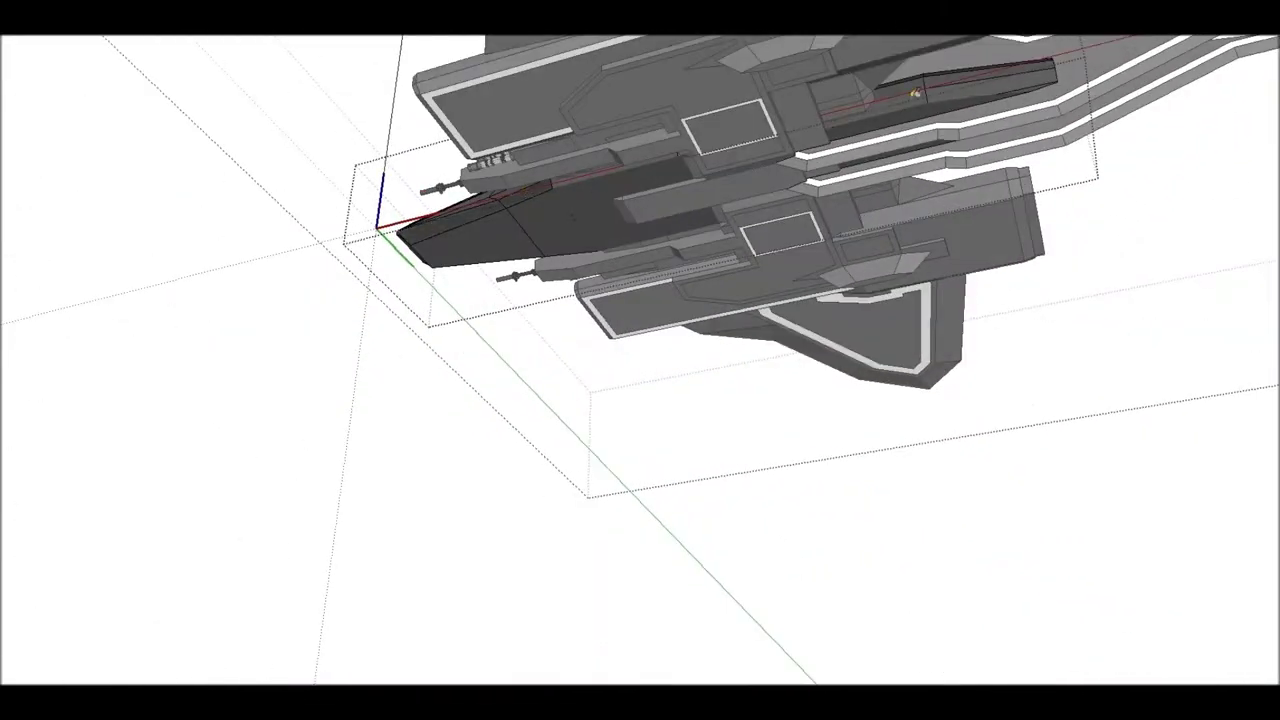
{"action": "mouse_move", "coordinate": [776, 134]}
{"action": "middle_mouse_down"}
{"action": "mouse_move", "coordinate": [677, 129]}
{"action": "mouse_move", "coordinate": [400, 250]}
{"action": "mouse_move", "coordinate": [163, 291]}
{"action": "mouse_move", "coordinate": [679, 310]}
{"action": "middle_mouse_up"}
{"action": "middle_click_drag", "start_coordinate": [582, 318], "coordinate": [771, 283]}
{"action": "mouse_move", "coordinate": [863, 324]}
{"action": "middle_mouse_down"}
{"action": "mouse_move", "coordinate": [666, 331]}
{"action": "mouse_move", "coordinate": [757, 251]}
{"action": "mouse_move", "coordinate": [597, 250]}
{"action": "mouse_move", "coordinate": [446, 314]}
{"action": "mouse_move", "coordinate": [584, 408]}
{"action": "middle_mouse_up"}
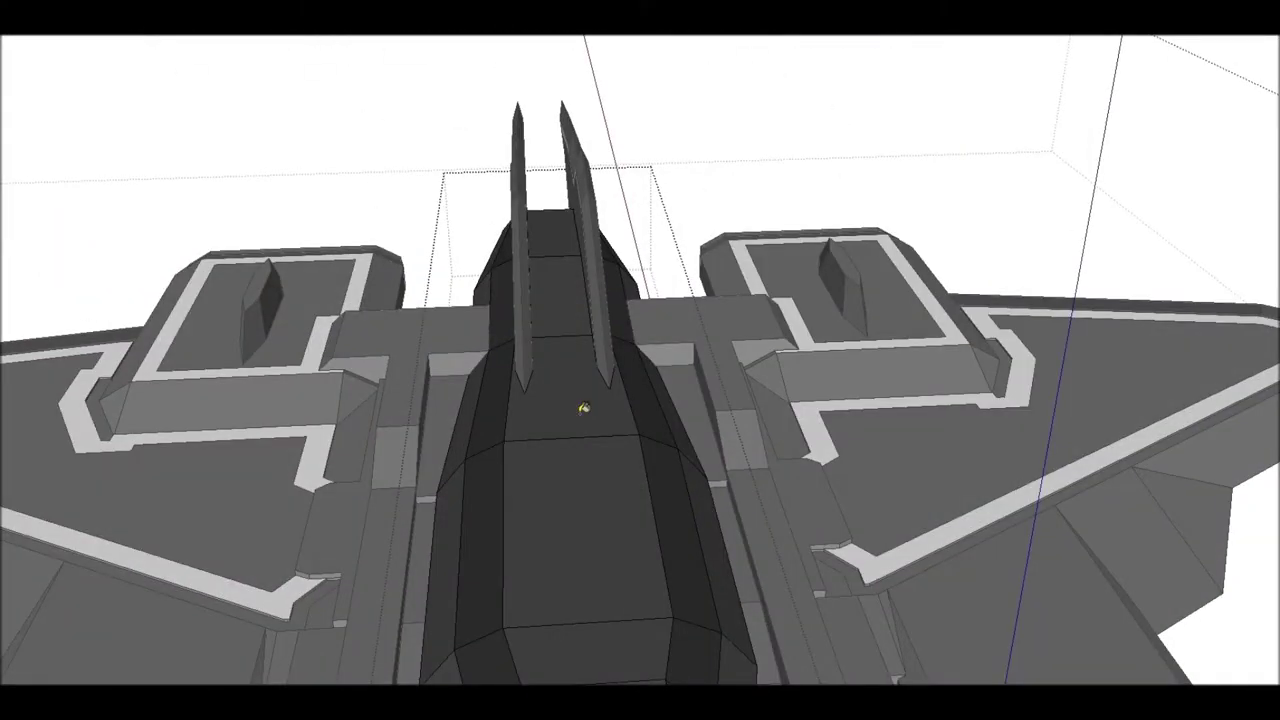
{"action": "mouse_move", "coordinate": [584, 408]}
{"action": "middle_mouse_down"}
{"action": "mouse_move", "coordinate": [583, 503]}
{"action": "mouse_move", "coordinate": [614, 434]}
{"action": "mouse_move", "coordinate": [604, 496]}
{"action": "middle_mouse_up"}
{"action": "middle_click_drag", "start_coordinate": [466, 312], "coordinate": [372, 288]}
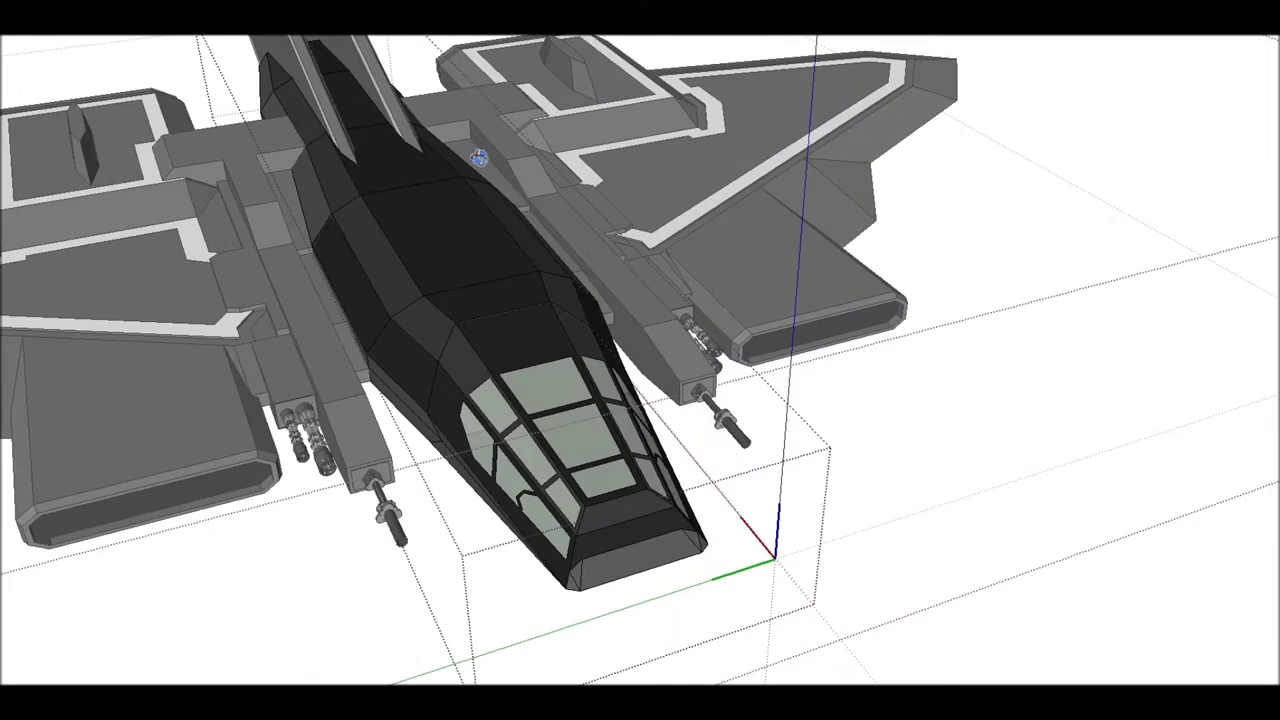
{"action": "middle_click_drag", "start_coordinate": [479, 157], "coordinate": [503, 158]}
{"action": "mouse_move", "coordinate": [434, 377]}
{"action": "middle_mouse_down"}
{"action": "mouse_move", "coordinate": [454, 206]}
{"action": "mouse_move", "coordinate": [213, 521]}
{"action": "middle_mouse_up"}
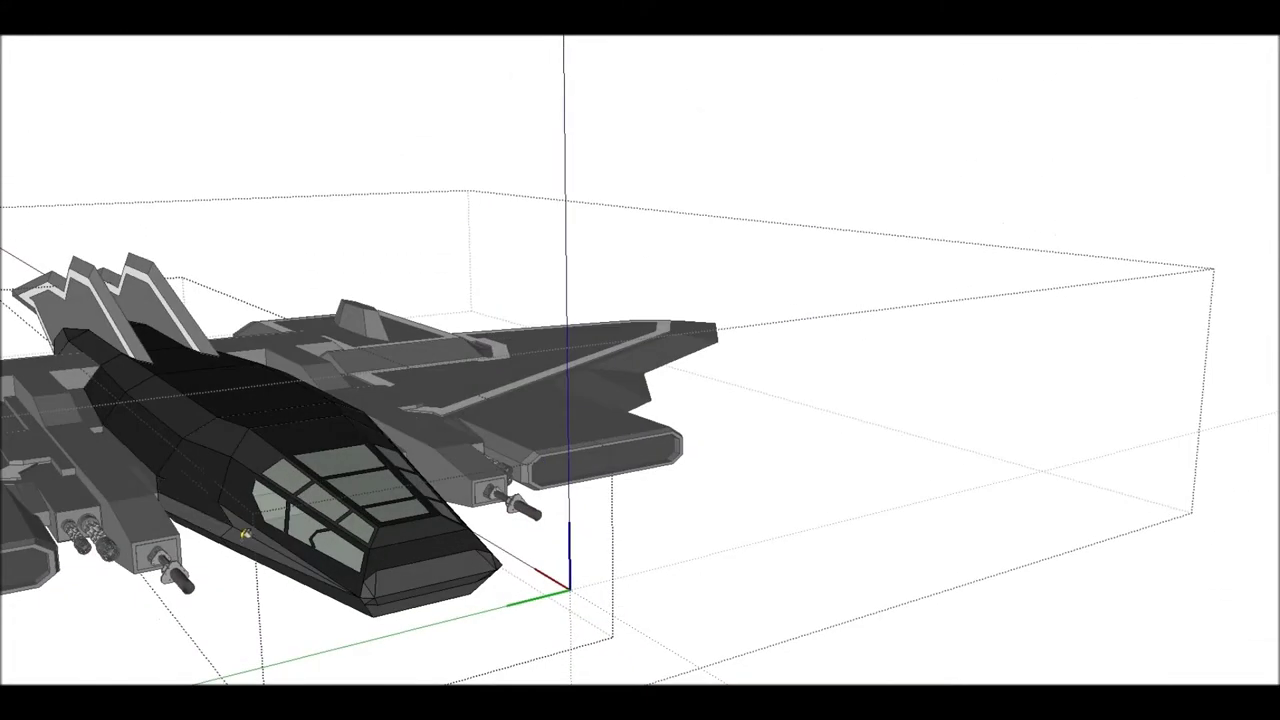
{"action": "middle_click_drag", "start_coordinate": [331, 438], "coordinate": [345, 451]}
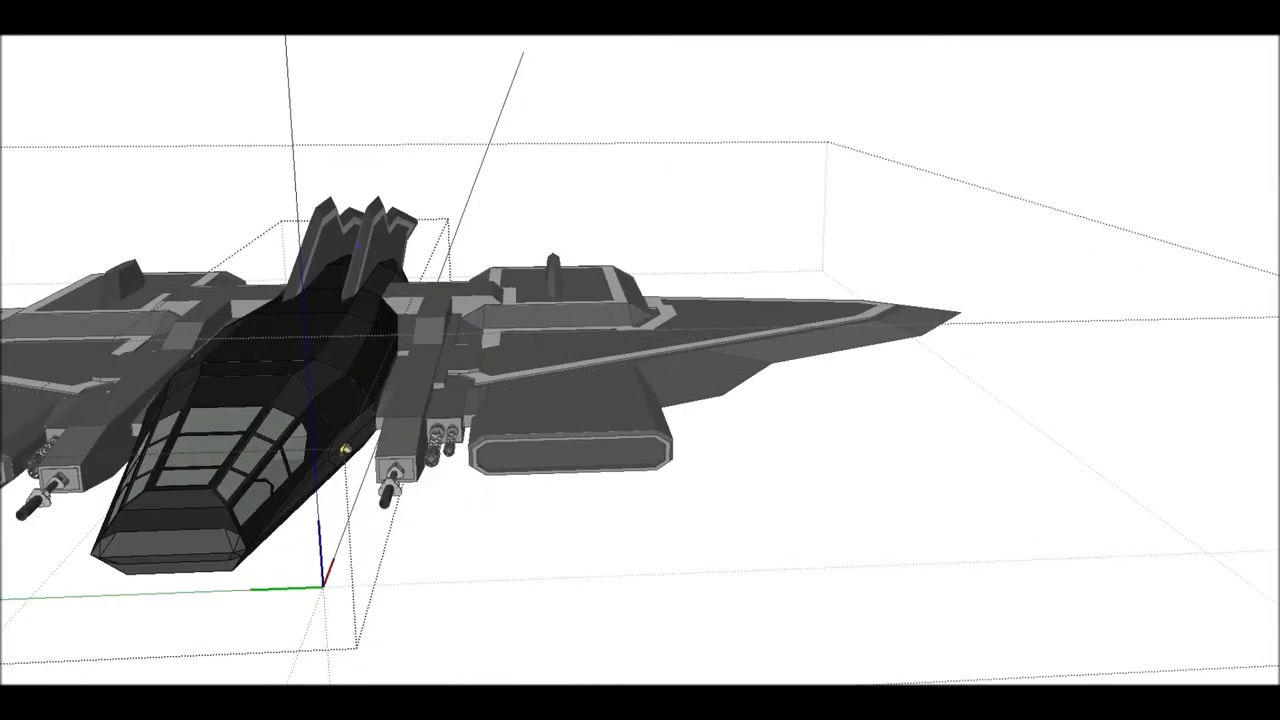
{"action": "scroll", "coordinate": [206, 523], "scroll_direction": "up", "scroll_amount": 3}
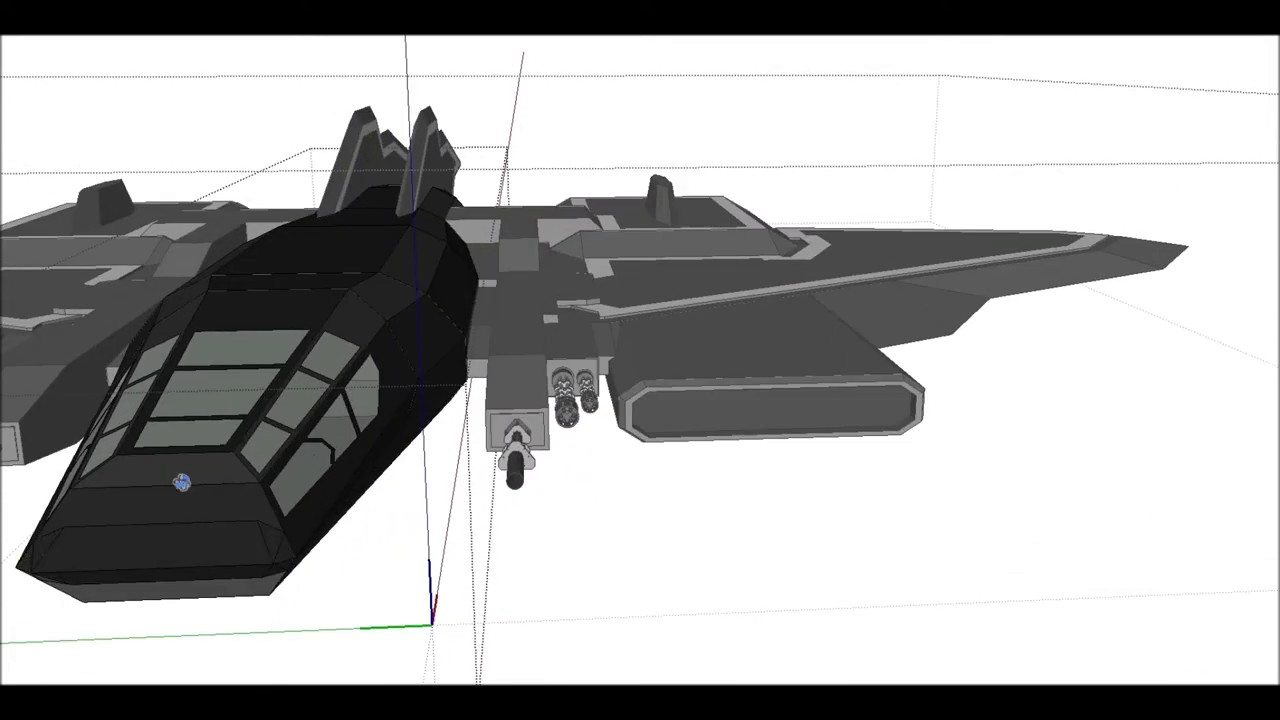
{"action": "middle_click_drag", "start_coordinate": [181, 482], "coordinate": [56, 571]}
{"action": "mouse_move", "coordinate": [384, 347]}
{"action": "middle_mouse_down"}
{"action": "mouse_move", "coordinate": [331, 380]}
{"action": "mouse_move", "coordinate": [503, 274]}
{"action": "mouse_move", "coordinate": [762, 444]}
{"action": "mouse_move", "coordinate": [380, 451]}
{"action": "mouse_move", "coordinate": [686, 480]}
{"action": "mouse_move", "coordinate": [800, 129]}
{"action": "mouse_move", "coordinate": [192, 450]}
{"action": "mouse_move", "coordinate": [665, 296]}
{"action": "mouse_move", "coordinate": [809, 357]}
{"action": "mouse_move", "coordinate": [600, 200]}
{"action": "mouse_move", "coordinate": [1071, 34]}
{"action": "mouse_move", "coordinate": [483, 321]}
{"action": "mouse_move", "coordinate": [486, 400]}
{"action": "mouse_move", "coordinate": [569, 171]}
{"action": "mouse_move", "coordinate": [434, 526]}
{"action": "mouse_move", "coordinate": [482, 336]}
{"action": "mouse_move", "coordinate": [350, 345]}
{"action": "middle_mouse_up"}
{"action": "double_click", "coordinate": [350, 345]}
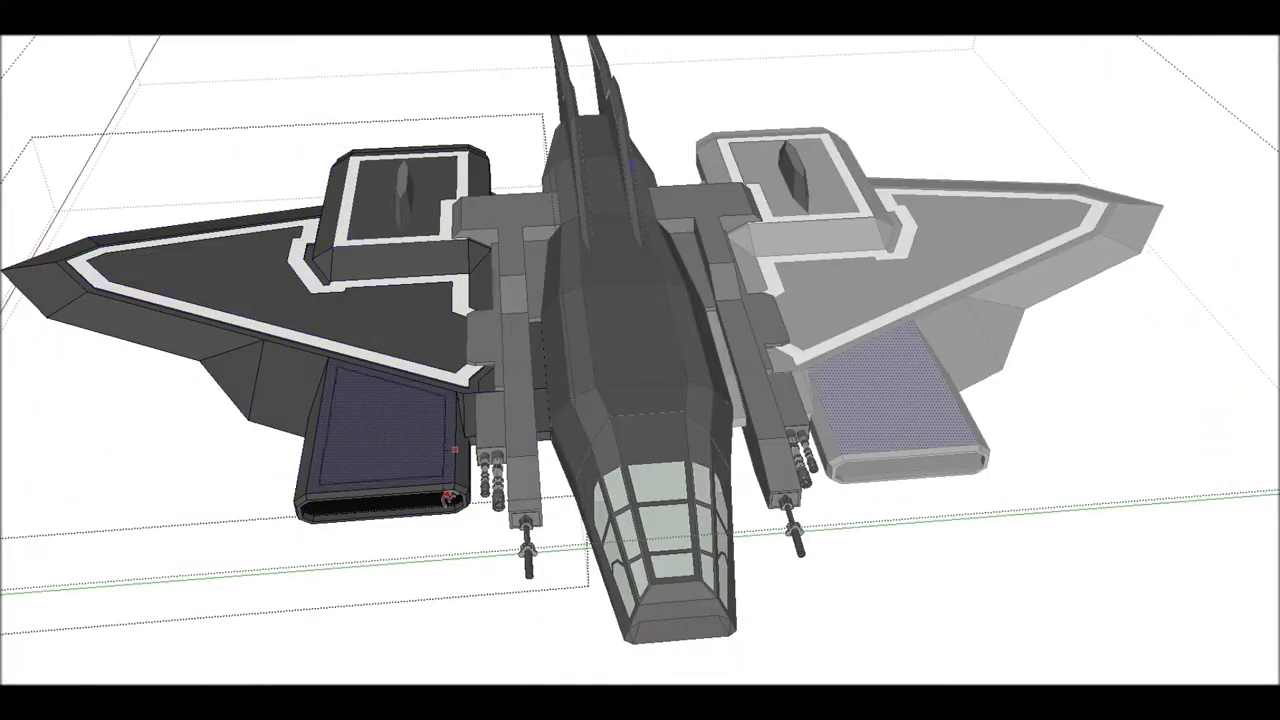
Orbit from a high oblique view round to a front view of the ship.
{"action": "scroll", "coordinate": [447, 497], "scroll_direction": "up", "scroll_amount": 3}
{"action": "scroll", "coordinate": [490, 480], "scroll_direction": "up", "scroll_amount": 2}
{"action": "scroll", "coordinate": [447, 469], "scroll_direction": "down", "scroll_amount": 5}
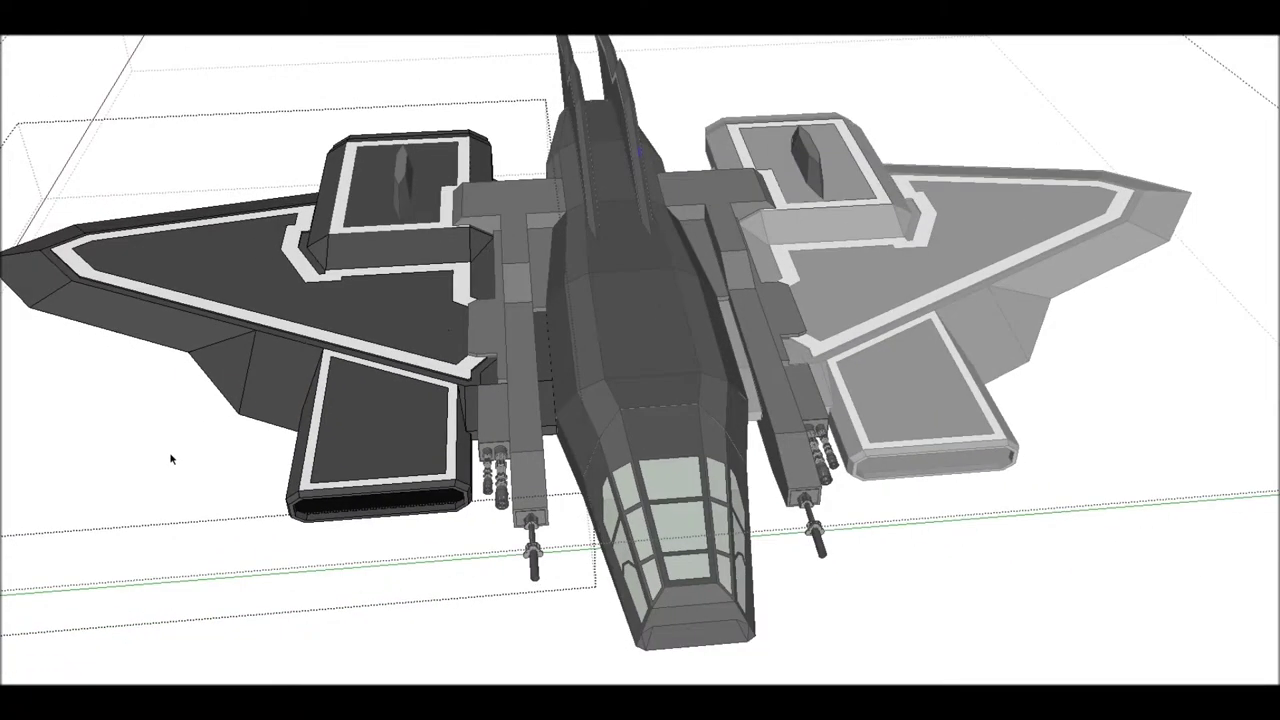
{"action": "mouse_move", "coordinate": [171, 456]}
{"action": "middle_mouse_down"}
{"action": "mouse_move", "coordinate": [660, 437]}
{"action": "mouse_move", "coordinate": [531, 357]}
{"action": "mouse_move", "coordinate": [791, 457]}
{"action": "mouse_move", "coordinate": [541, 298]}
{"action": "mouse_move", "coordinate": [640, 300]}
{"action": "middle_mouse_up"}
{"action": "scroll", "coordinate": [429, 181], "scroll_direction": "down", "scroll_amount": 5}
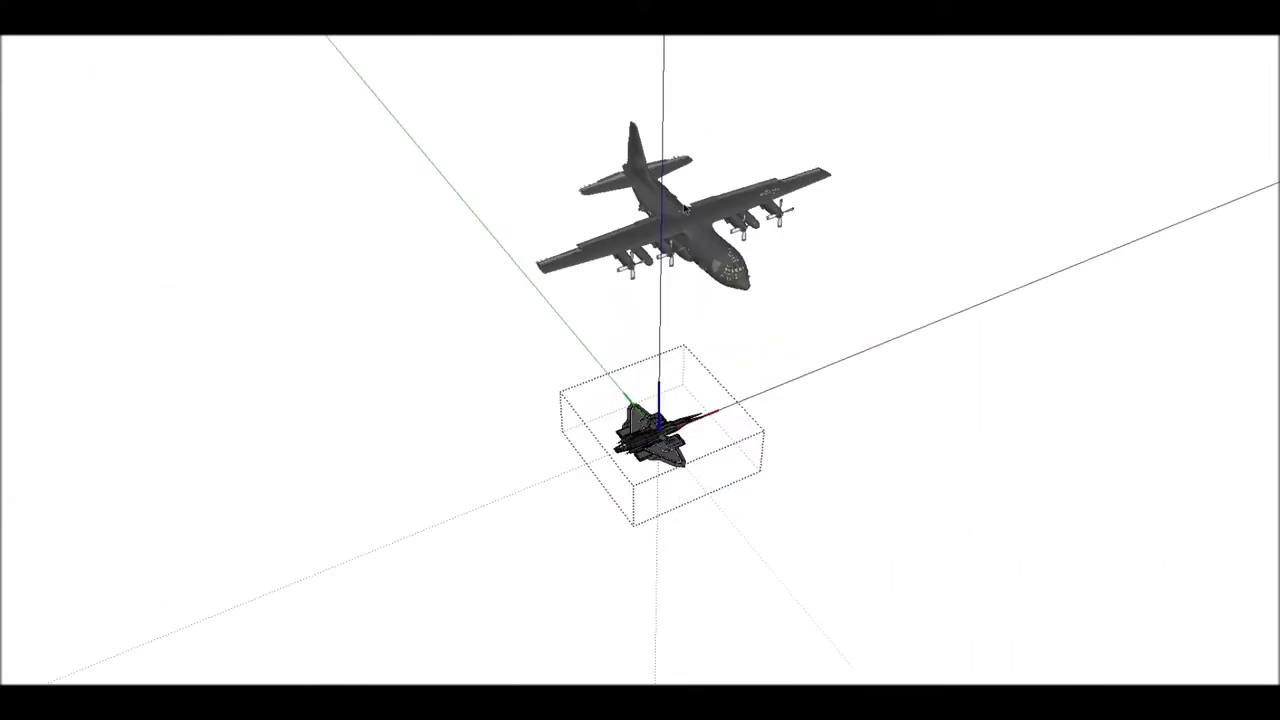
{"action": "scroll", "coordinate": [669, 454], "scroll_direction": "up", "scroll_amount": 5}
{"action": "mouse_move", "coordinate": [669, 454]}
{"action": "middle_mouse_down"}
{"action": "mouse_move", "coordinate": [197, 437]}
{"action": "mouse_move", "coordinate": [780, 354]}
{"action": "mouse_move", "coordinate": [540, 300]}
{"action": "mouse_move", "coordinate": [308, 277]}
{"action": "mouse_move", "coordinate": [457, 371]}
{"action": "mouse_move", "coordinate": [206, 211]}
{"action": "mouse_move", "coordinate": [206, 130]}
{"action": "middle_mouse_up"}
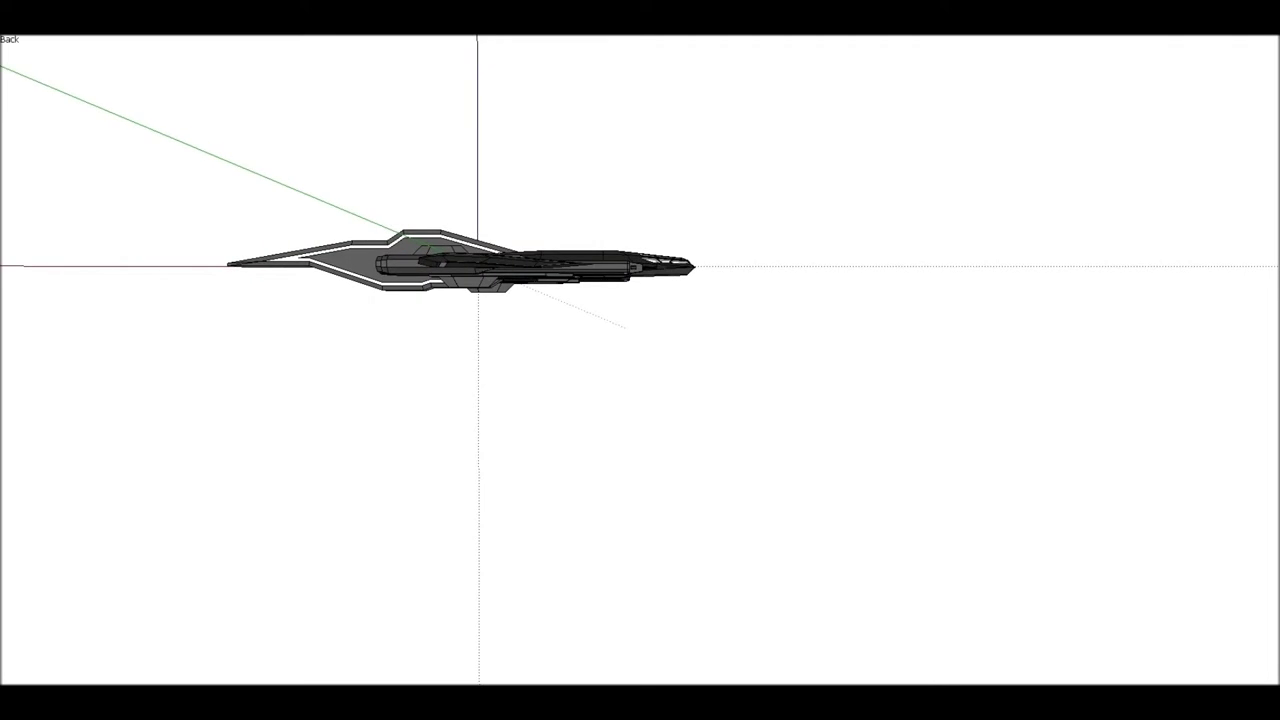
{"action": "scroll", "coordinate": [475, 139], "scroll_direction": "up", "scroll_amount": 5}
{"action": "mouse_move", "coordinate": [475, 139]}
{"action": "middle_mouse_down"}
{"action": "mouse_move", "coordinate": [514, 214]}
{"action": "mouse_move", "coordinate": [374, 106]}
{"action": "mouse_move", "coordinate": [436, 120]}
{"action": "mouse_move", "coordinate": [669, 226]}
{"action": "mouse_move", "coordinate": [811, 323]}
{"action": "mouse_move", "coordinate": [542, 380]}
{"action": "mouse_move", "coordinate": [903, 406]}
{"action": "mouse_move", "coordinate": [466, 340]}
{"action": "mouse_move", "coordinate": [757, 371]}
{"action": "mouse_move", "coordinate": [1018, 547]}
{"action": "mouse_move", "coordinate": [789, 211]}
{"action": "mouse_move", "coordinate": [654, 257]}
{"action": "mouse_move", "coordinate": [429, 209]}
{"action": "mouse_move", "coordinate": [536, 344]}
{"action": "mouse_move", "coordinate": [691, 443]}
{"action": "mouse_move", "coordinate": [311, 171]}
{"action": "mouse_move", "coordinate": [500, 257]}
{"action": "mouse_move", "coordinate": [959, 284]}
{"action": "mouse_move", "coordinate": [806, 295]}
{"action": "mouse_move", "coordinate": [320, 486]}
{"action": "mouse_move", "coordinate": [620, 423]}
{"action": "mouse_move", "coordinate": [480, 294]}
{"action": "mouse_move", "coordinate": [724, 106]}
{"action": "mouse_move", "coordinate": [857, 323]}
{"action": "mouse_move", "coordinate": [1017, 369]}
{"action": "mouse_move", "coordinate": [857, 289]}
{"action": "mouse_move", "coordinate": [896, 284]}
{"action": "mouse_move", "coordinate": [475, 368]}
{"action": "middle_mouse_up"}
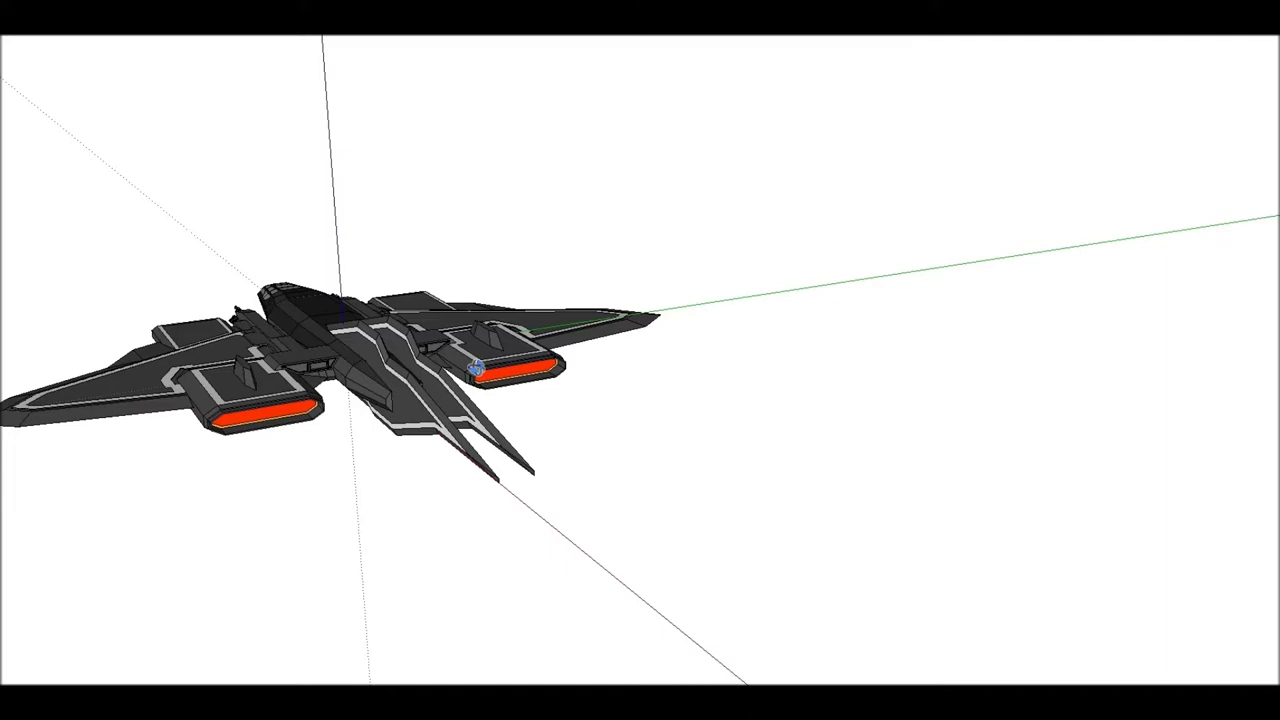
Fill the tail fin rectangle with the reaper image, then resize and shift the texture to fit.
{"action": "middle_click_drag", "start_coordinate": [475, 368], "coordinate": [529, 274]}
{"action": "scroll", "coordinate": [529, 274], "scroll_direction": "up", "scroll_amount": 5}
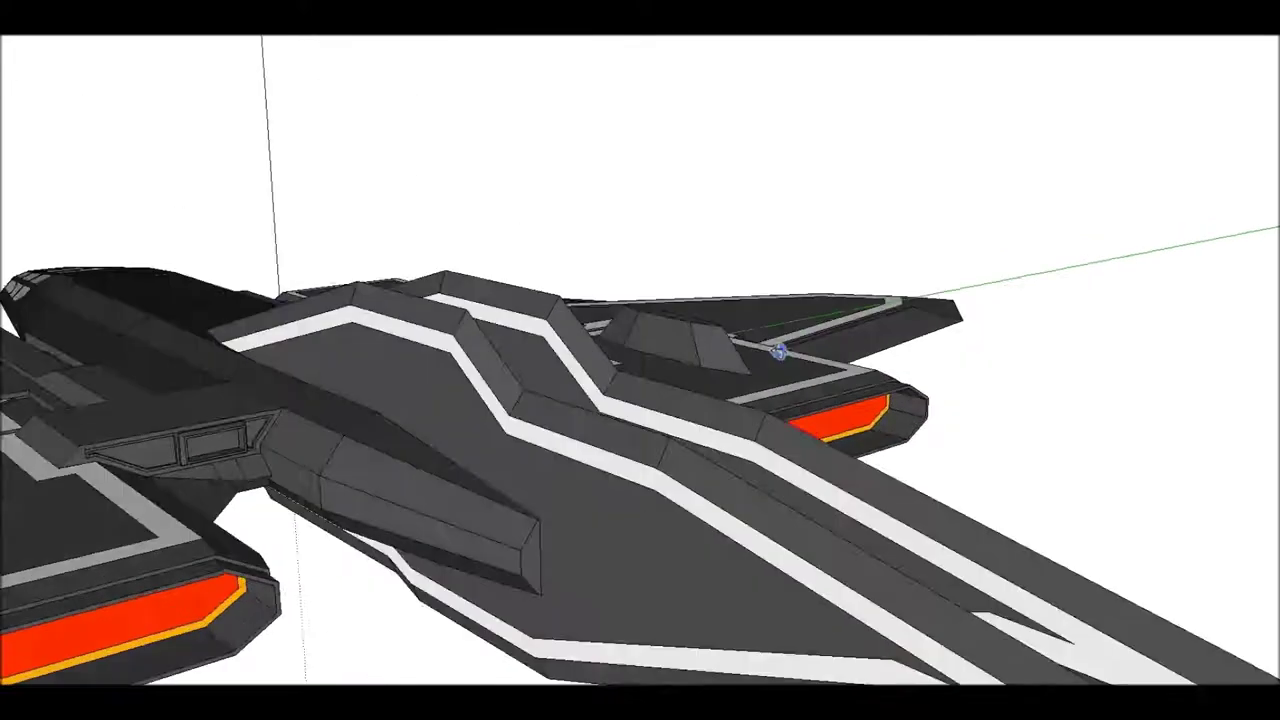
{"action": "mouse_move", "coordinate": [771, 349]}
{"action": "middle_mouse_down"}
{"action": "mouse_move", "coordinate": [355, 286]}
{"action": "mouse_move", "coordinate": [626, 404]}
{"action": "middle_mouse_up"}
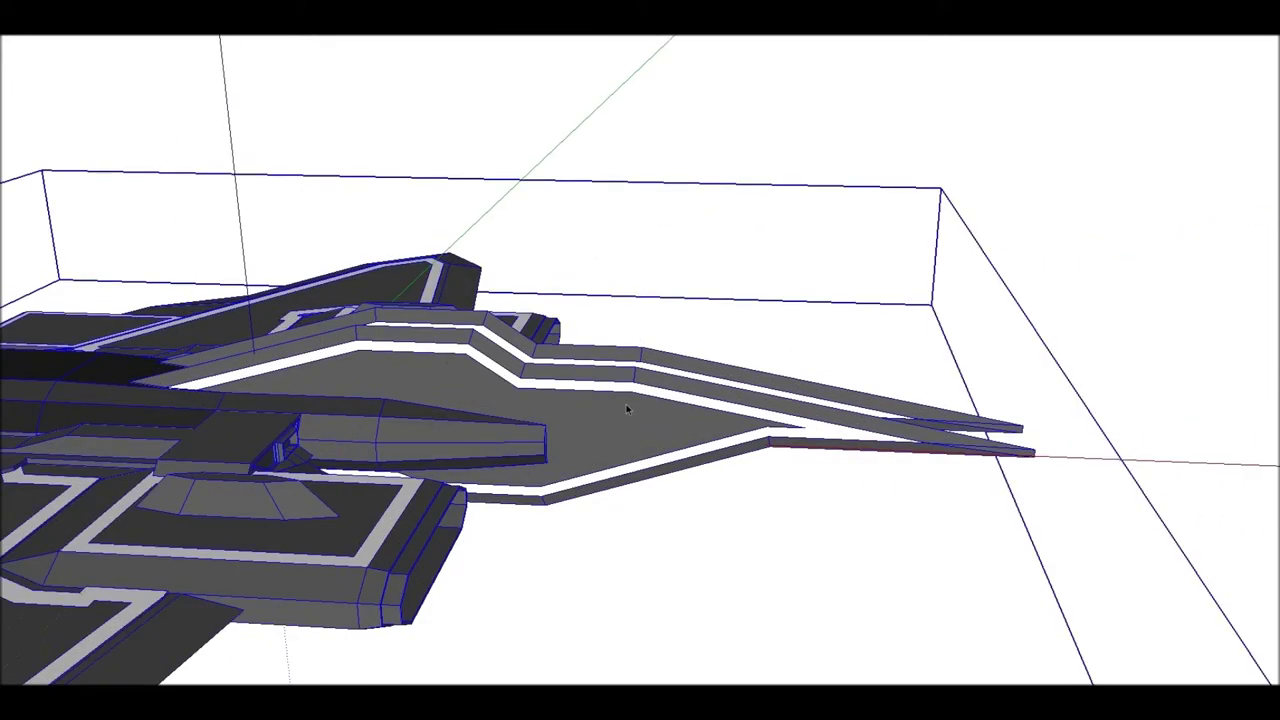
{"action": "scroll", "coordinate": [511, 368], "scroll_direction": "up", "scroll_amount": 3}
{"action": "left_click", "coordinate": [586, 424]}
{"action": "scroll", "coordinate": [586, 424], "scroll_direction": "up", "scroll_amount": 1}
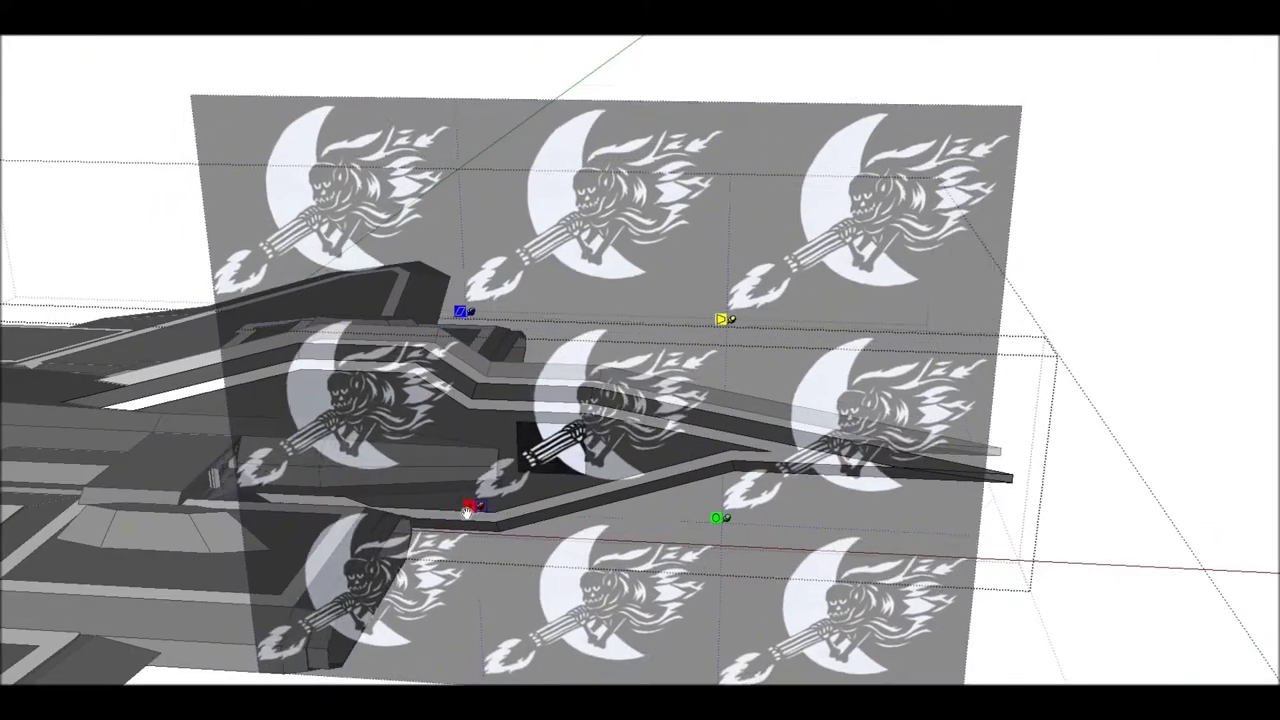
{"action": "left_click_drag", "start_coordinate": [491, 489], "coordinate": [447, 527]}
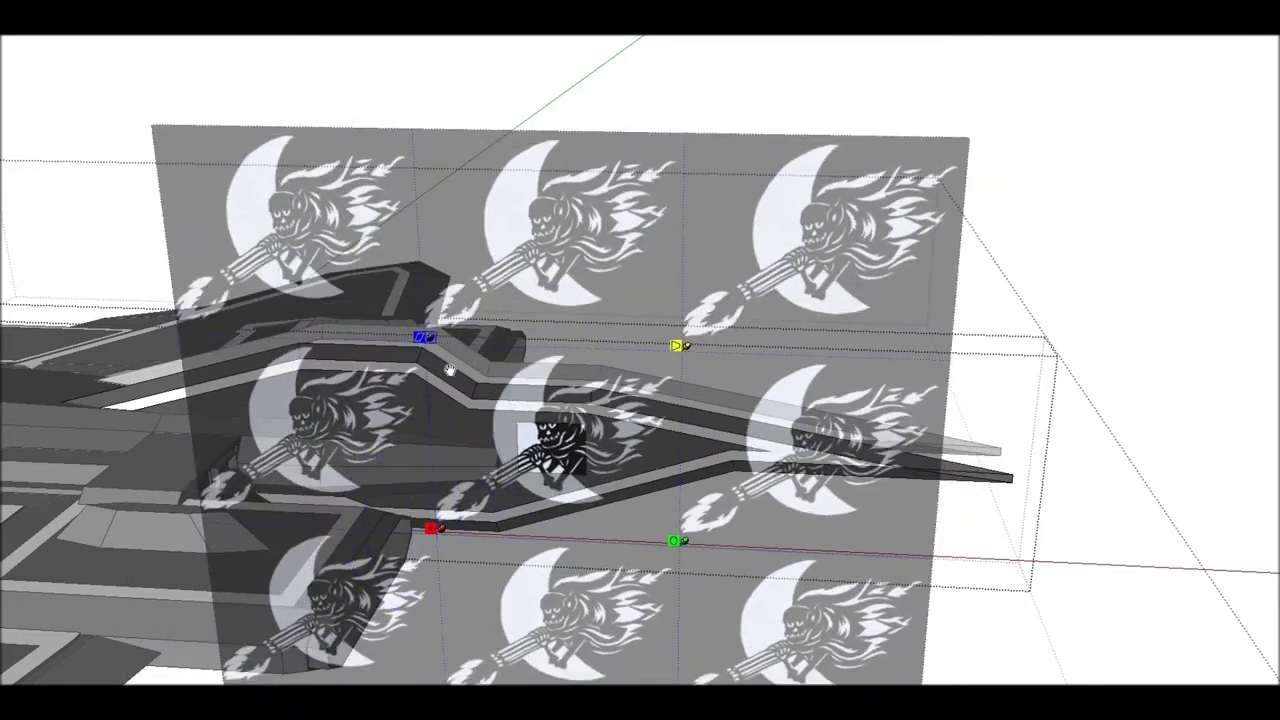
{"action": "left_click_drag", "start_coordinate": [670, 537], "coordinate": [409, 488]}
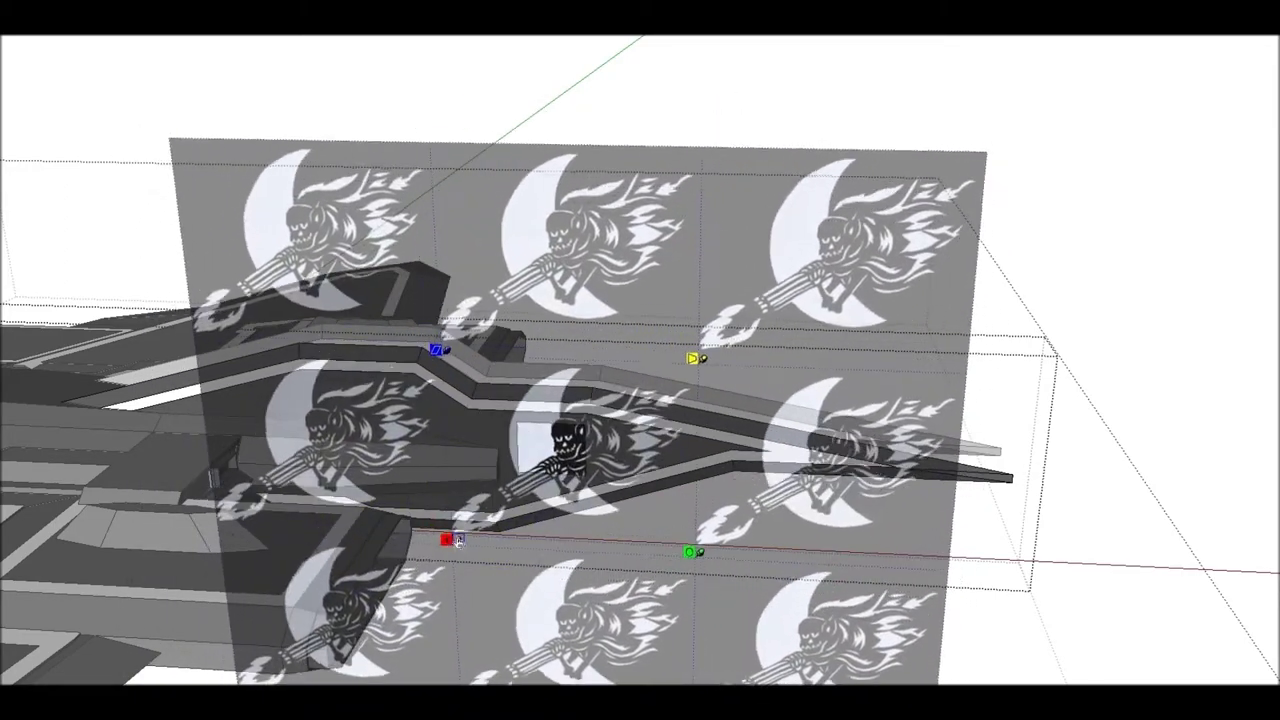
Review the ship from the side and above, then shift the reaper texture down on the tail panel.
{"action": "scroll", "coordinate": [409, 488], "scroll_direction": "down", "scroll_amount": 2}
{"action": "scroll", "coordinate": [409, 488], "scroll_direction": "down", "scroll_amount": 2}
{"action": "scroll", "coordinate": [409, 488], "scroll_direction": "down", "scroll_amount": 4}
{"action": "scroll", "coordinate": [409, 488], "scroll_direction": "down", "scroll_amount": 3}
{"action": "middle_click_drag", "start_coordinate": [409, 488], "coordinate": [640, 400]}
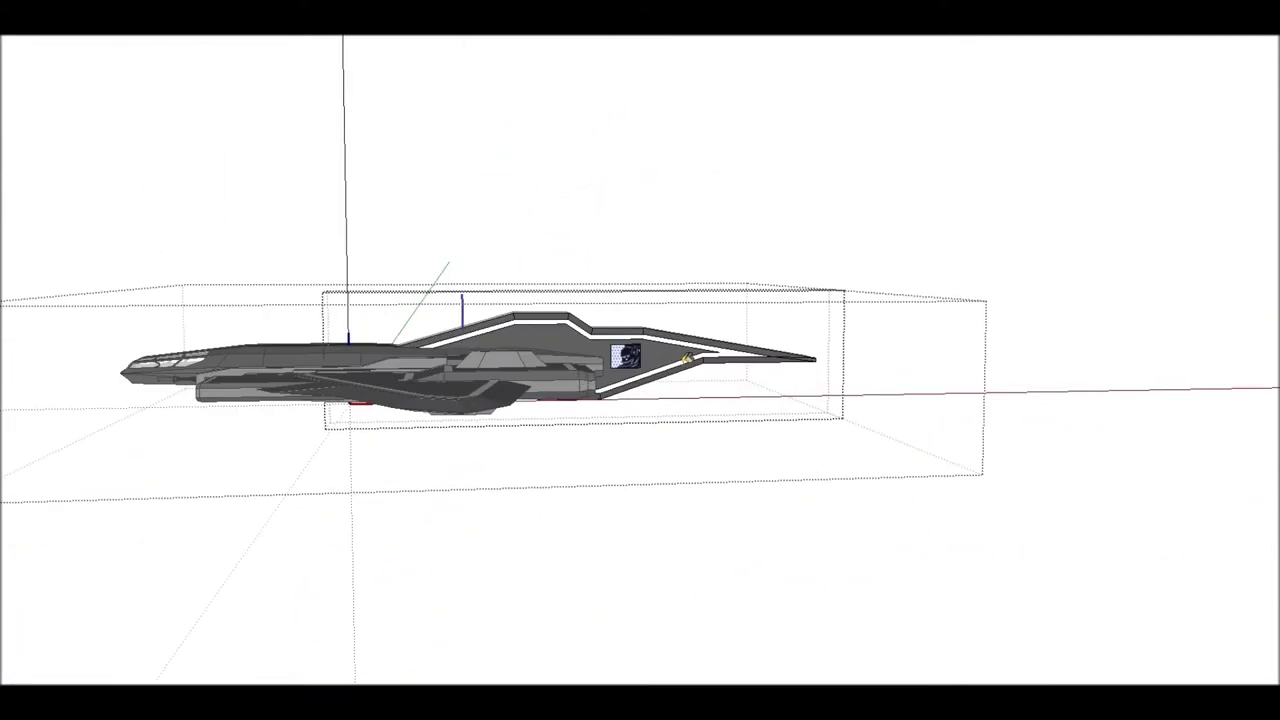
{"action": "scroll", "coordinate": [686, 358], "scroll_direction": "up", "scroll_amount": 2}
{"action": "mouse_move", "coordinate": [686, 358]}
{"action": "middle_mouse_down"}
{"action": "mouse_move", "coordinate": [323, 254]}
{"action": "mouse_move", "coordinate": [578, 356]}
{"action": "middle_mouse_up"}
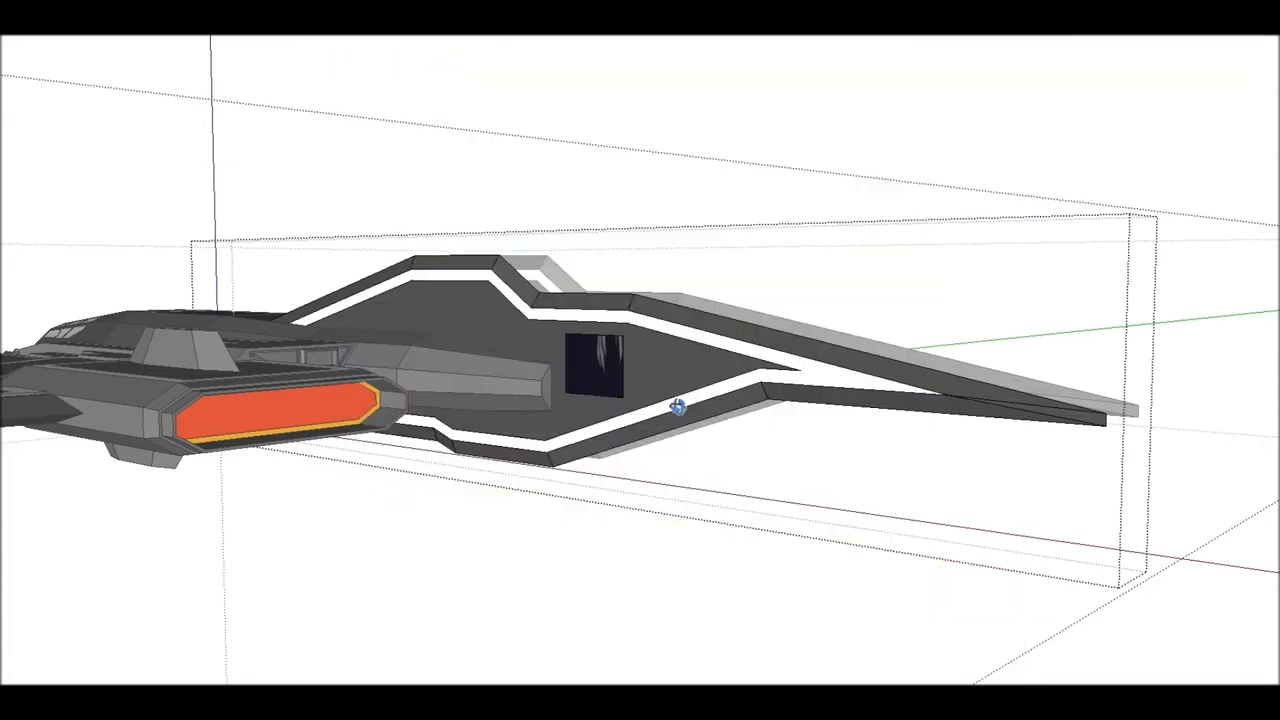
{"action": "middle_click_drag", "start_coordinate": [674, 409], "coordinate": [760, 536]}
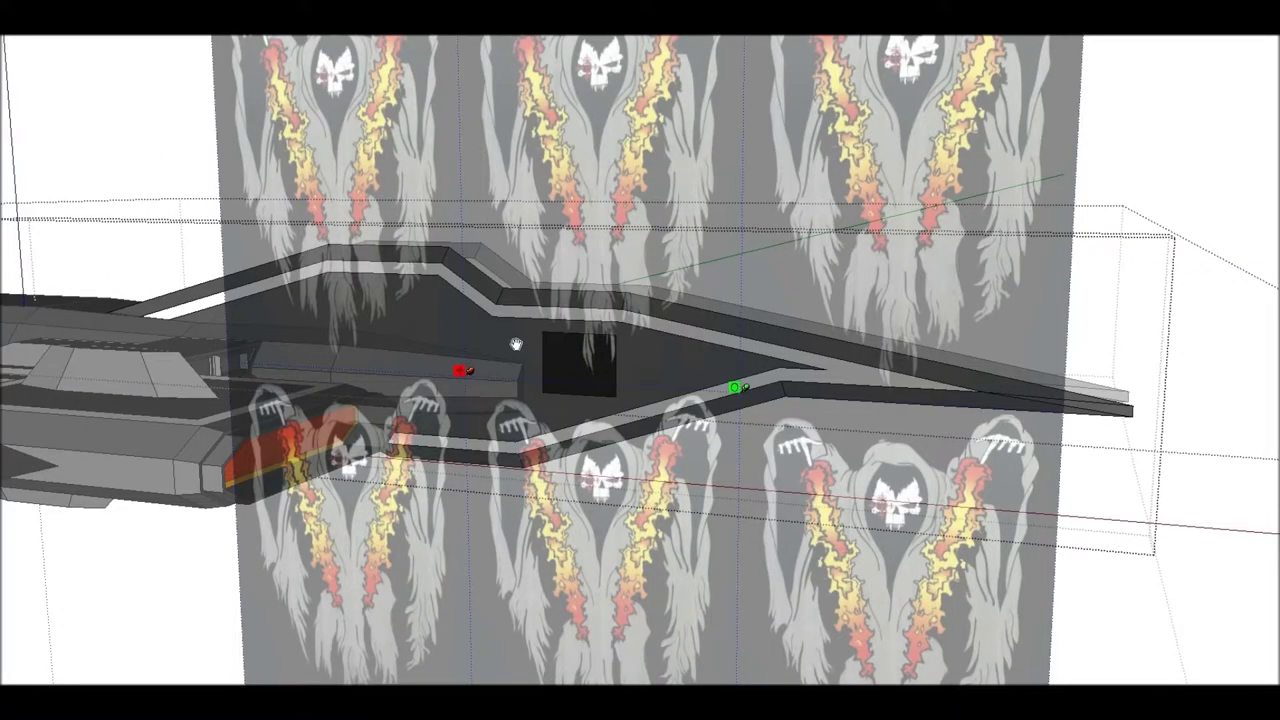
{"action": "scroll", "coordinate": [608, 378], "scroll_direction": "down", "scroll_amount": 3}
{"action": "scroll", "coordinate": [608, 378], "scroll_direction": "up", "scroll_amount": 2}
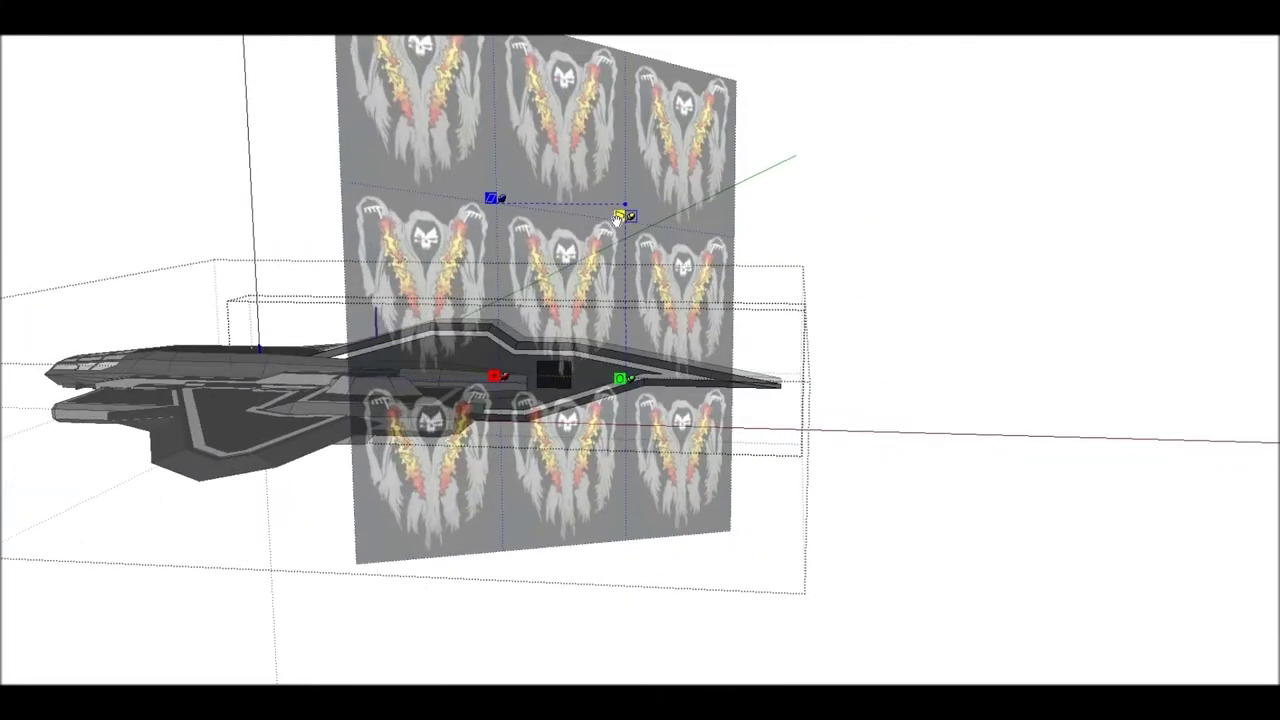
{"action": "left_click_drag", "start_coordinate": [495, 377], "coordinate": [482, 503]}
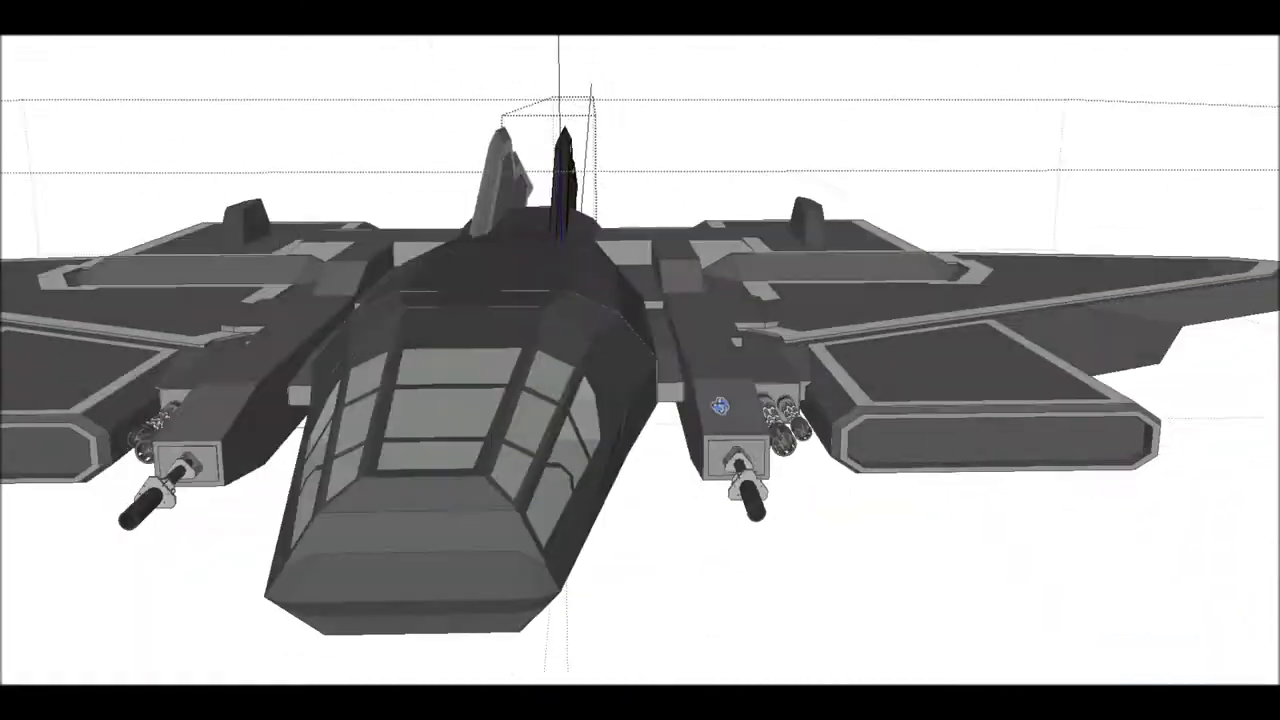
Paint the spine panel behind the cockpit with the reaper image, rotated and scaled to fill it.
{"action": "mouse_move", "coordinate": [720, 405]}
{"action": "middle_mouse_down"}
{"action": "mouse_move", "coordinate": [609, 391]}
{"action": "mouse_move", "coordinate": [600, 434]}
{"action": "mouse_move", "coordinate": [571, 374]}
{"action": "mouse_move", "coordinate": [566, 398]}
{"action": "middle_mouse_up"}
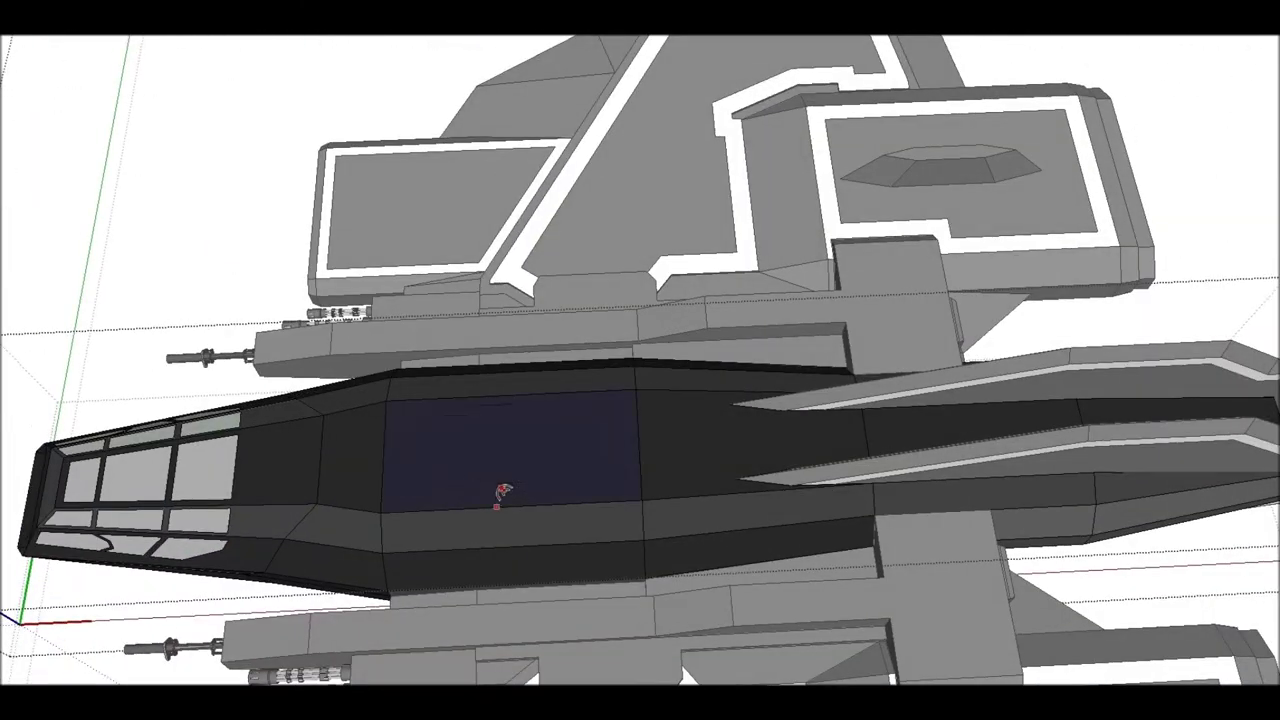
{"action": "left_click", "coordinate": [469, 442]}
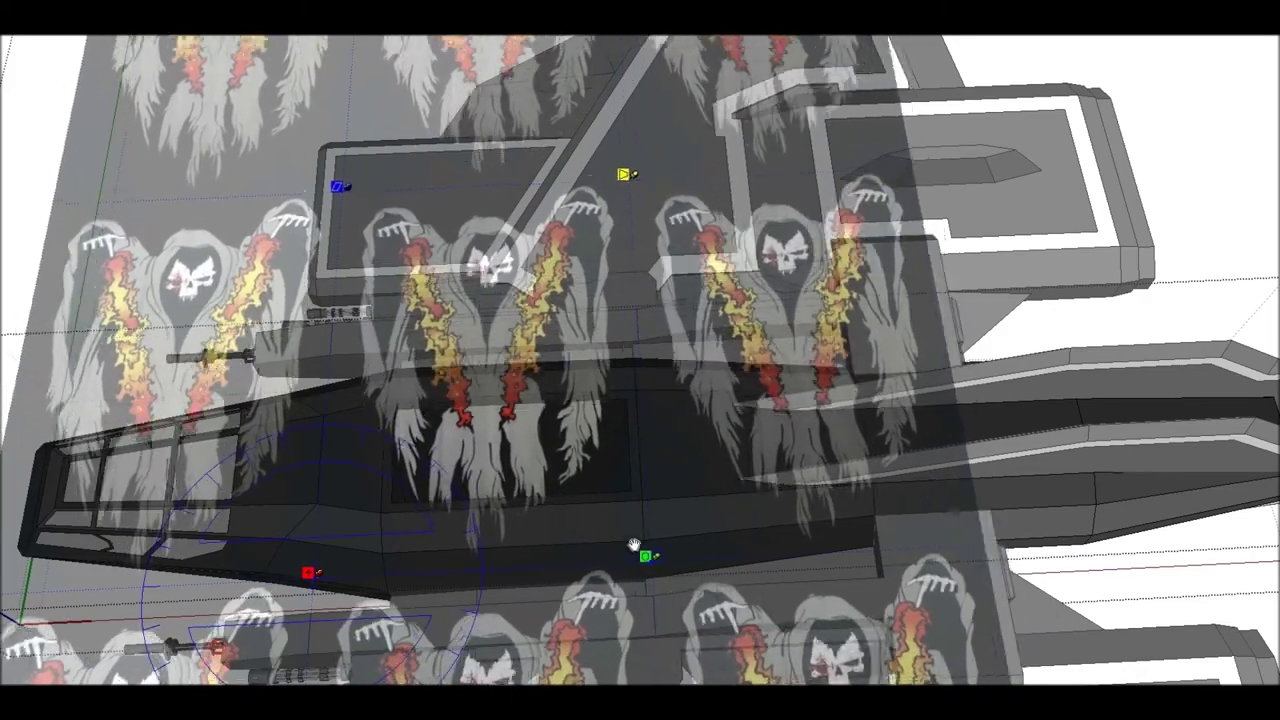
{"action": "mouse_move", "coordinate": [645, 556]}
{"action": "left_mouse_down"}
{"action": "mouse_move", "coordinate": [330, 390]}
{"action": "mouse_move", "coordinate": [320, 417]}
{"action": "left_mouse_up"}
{"action": "mouse_move", "coordinate": [307, 573]}
{"action": "left_mouse_down"}
{"action": "mouse_move", "coordinate": [448, 512]}
{"action": "mouse_move", "coordinate": [405, 515]}
{"action": "left_mouse_up"}
{"action": "left_click_drag", "start_coordinate": [408, 389], "coordinate": [397, 363]}
{"action": "left_click_drag", "start_coordinate": [450, 444], "coordinate": [450, 458]}
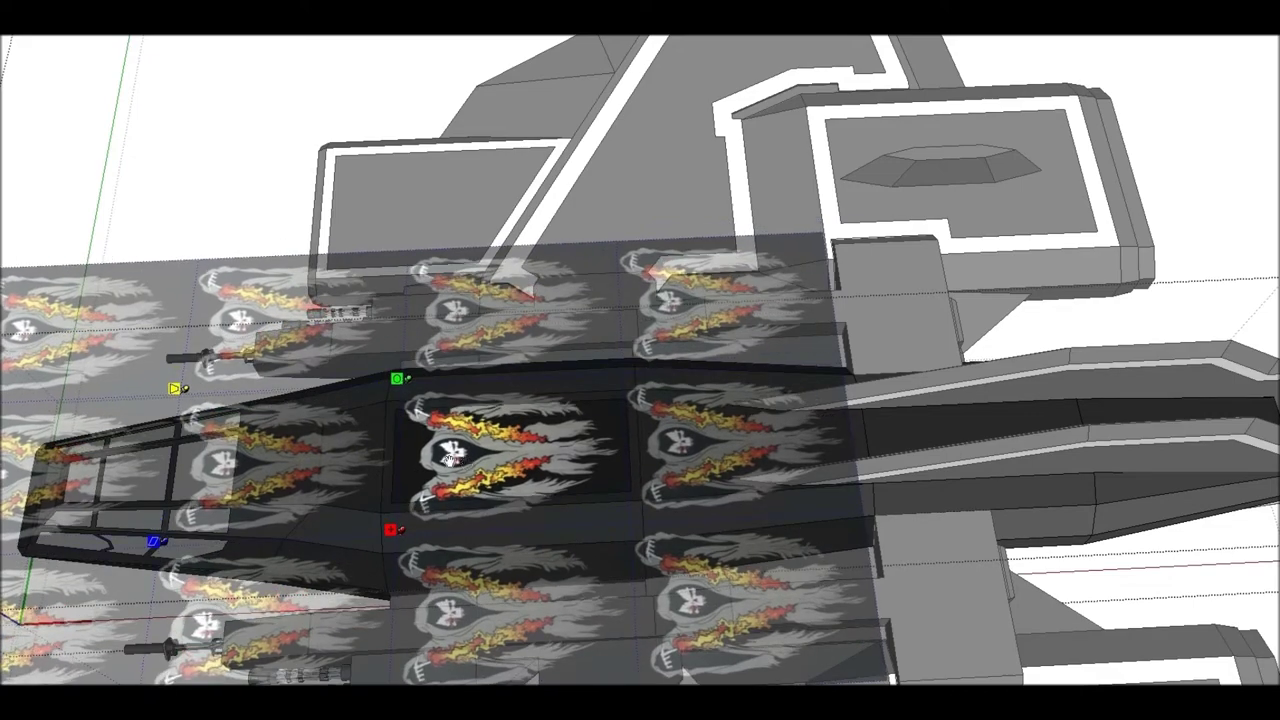
{"action": "key", "text": "Return"}
Orbit close in and along the fuselage to inspect the new spine decal.
{"action": "middle_click_drag", "start_coordinate": [528, 374], "coordinate": [718, 484]}
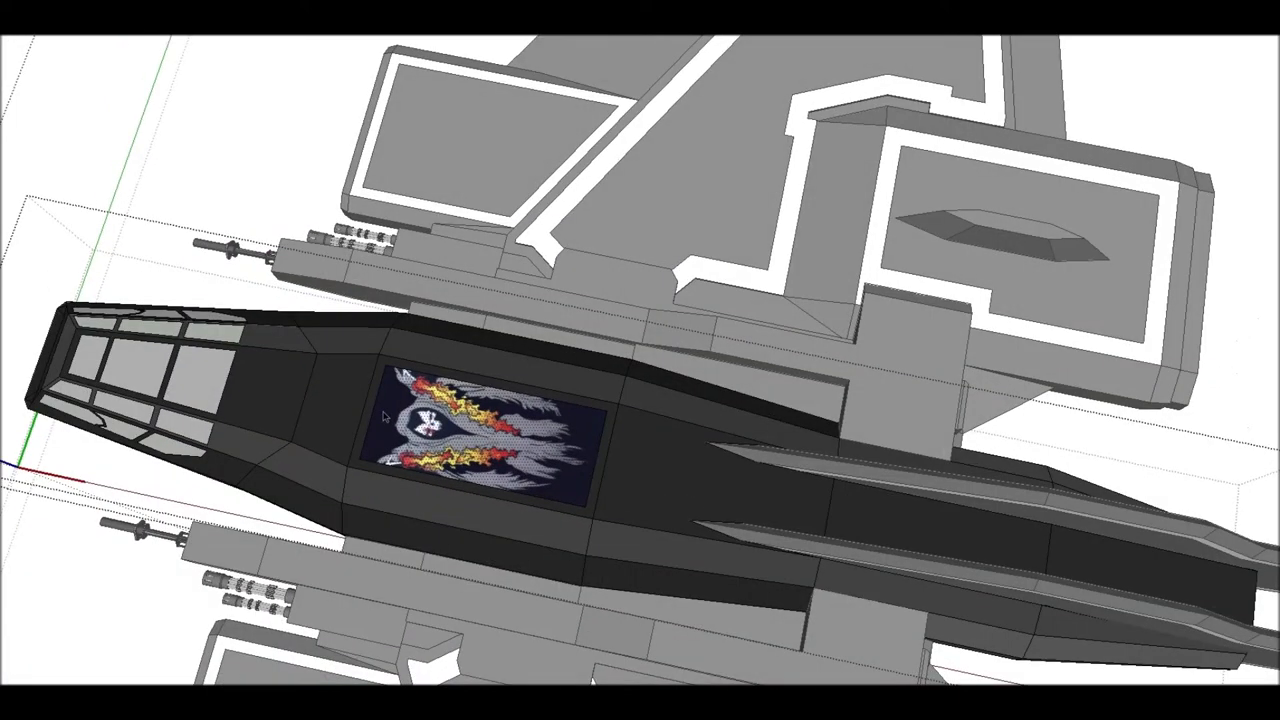
{"action": "scroll", "coordinate": [718, 484], "scroll_direction": "up", "scroll_amount": 3}
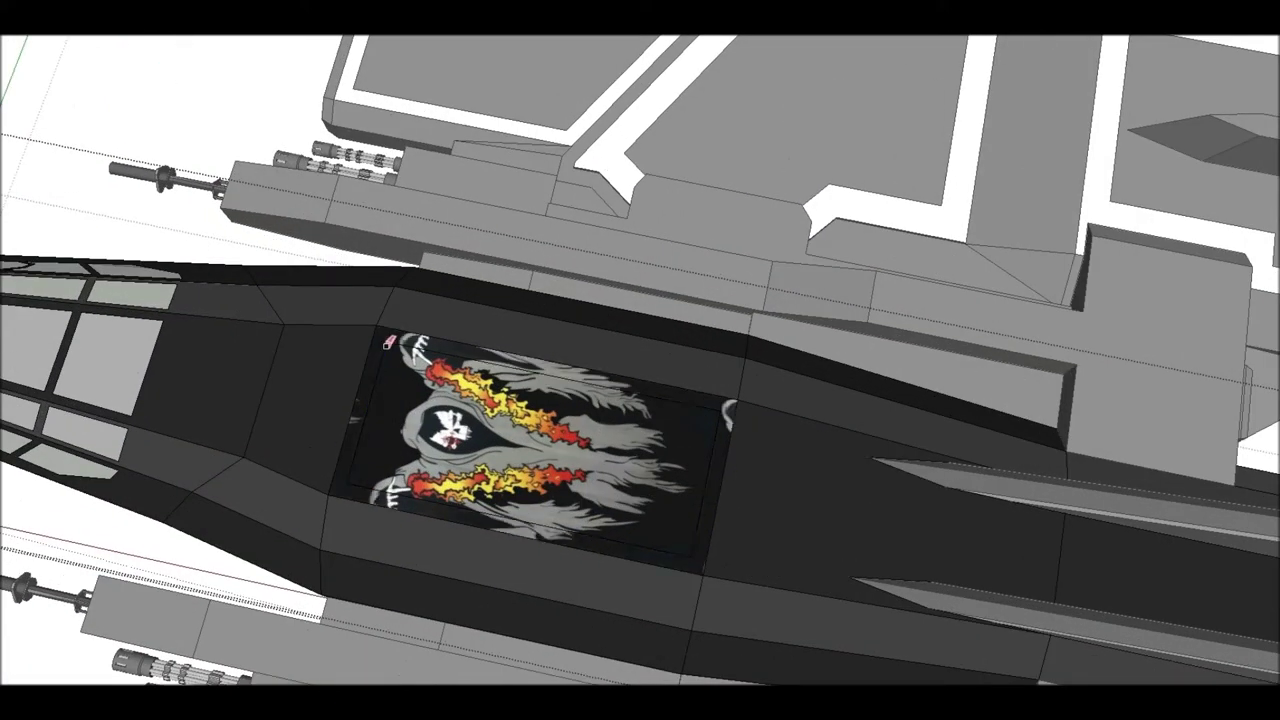
{"action": "scroll", "coordinate": [707, 515], "scroll_direction": "down", "scroll_amount": 5}
{"action": "scroll", "coordinate": [709, 509], "scroll_direction": "down", "scroll_amount": 4}
{"action": "scroll", "coordinate": [737, 491], "scroll_direction": "up", "scroll_amount": 5}
{"action": "middle_click_drag", "start_coordinate": [737, 491], "coordinate": [368, 432]}
{"action": "scroll", "coordinate": [368, 432], "scroll_direction": "down", "scroll_amount": 3}
{"action": "scroll", "coordinate": [569, 420], "scroll_direction": "up", "scroll_amount": 5}
{"action": "middle_click_drag", "start_coordinate": [569, 420], "coordinate": [848, 447]}
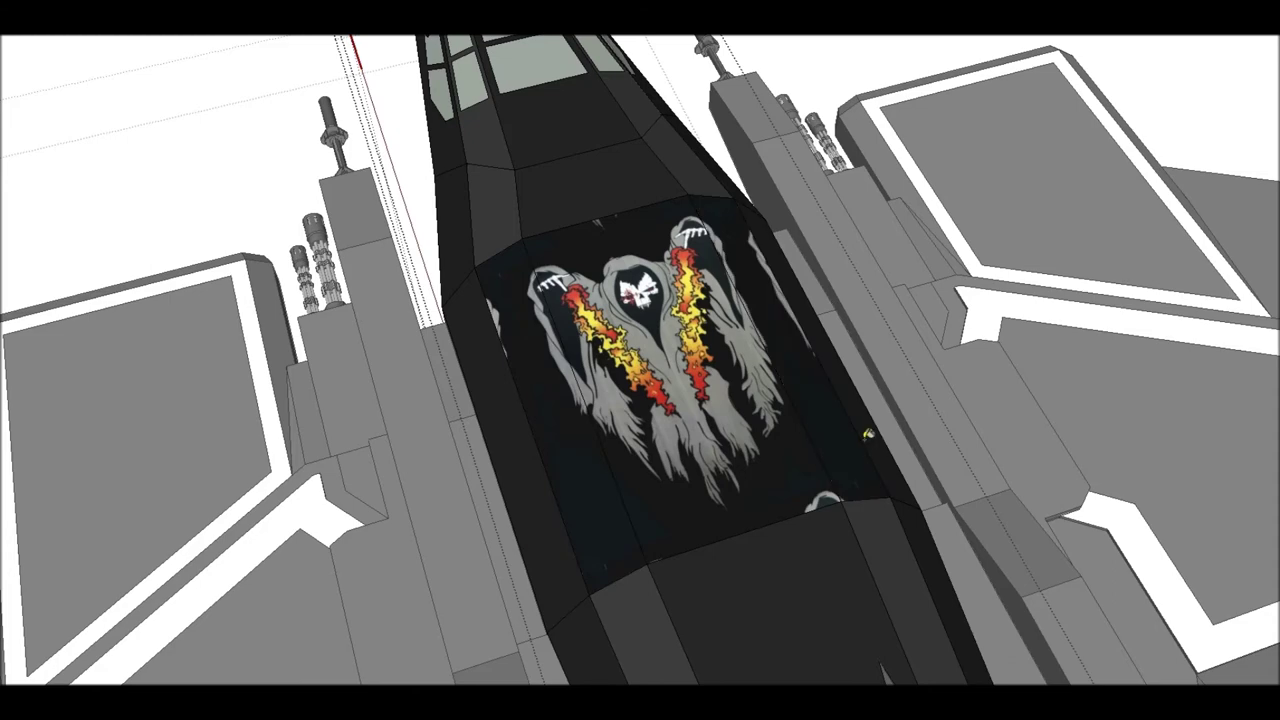
{"action": "middle_click_drag", "start_coordinate": [659, 413], "coordinate": [665, 520]}
{"action": "scroll", "coordinate": [665, 520], "scroll_direction": "down", "scroll_amount": 3}
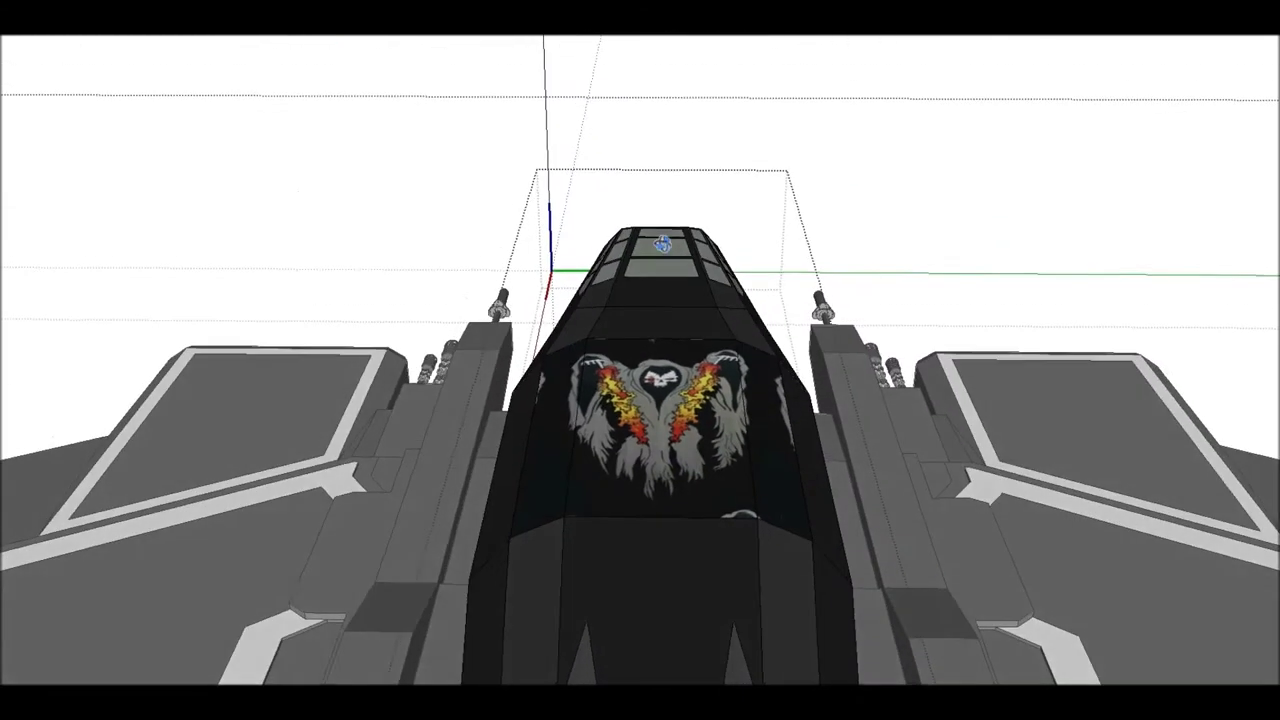
{"action": "scroll", "coordinate": [677, 543], "scroll_direction": "up", "scroll_amount": 3}
{"action": "scroll", "coordinate": [660, 540], "scroll_direction": "up", "scroll_amount": 2}
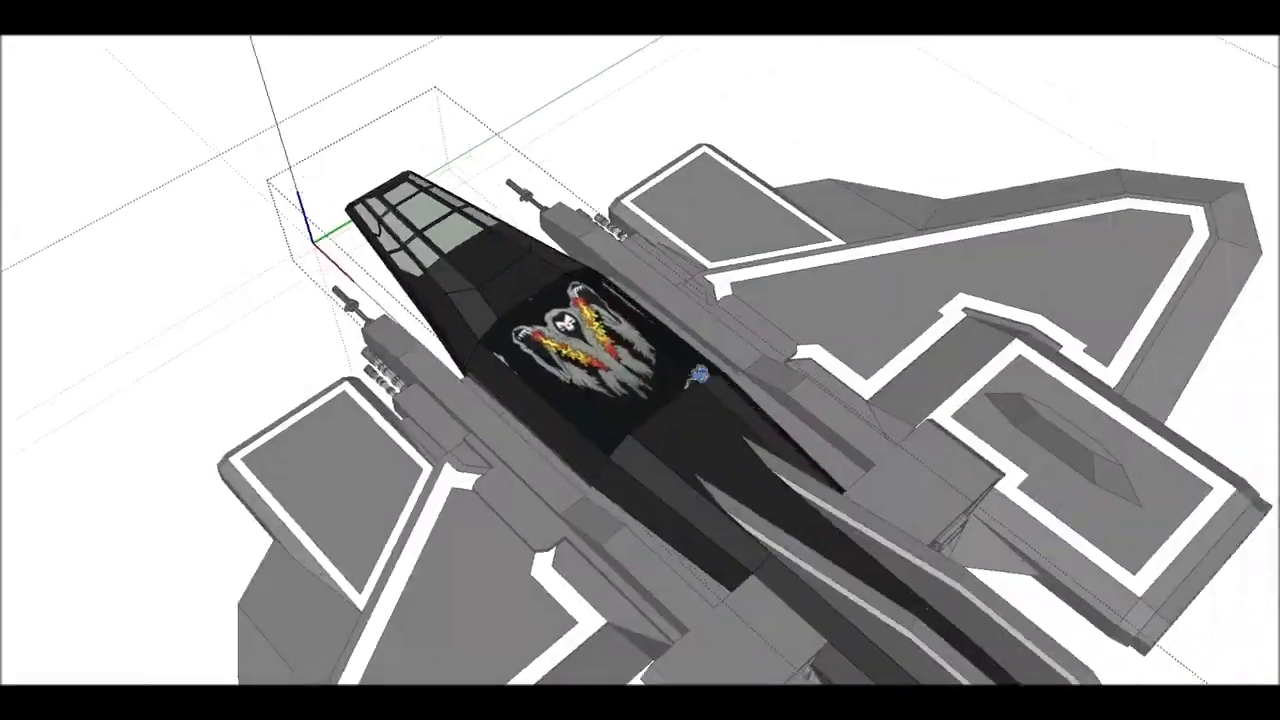